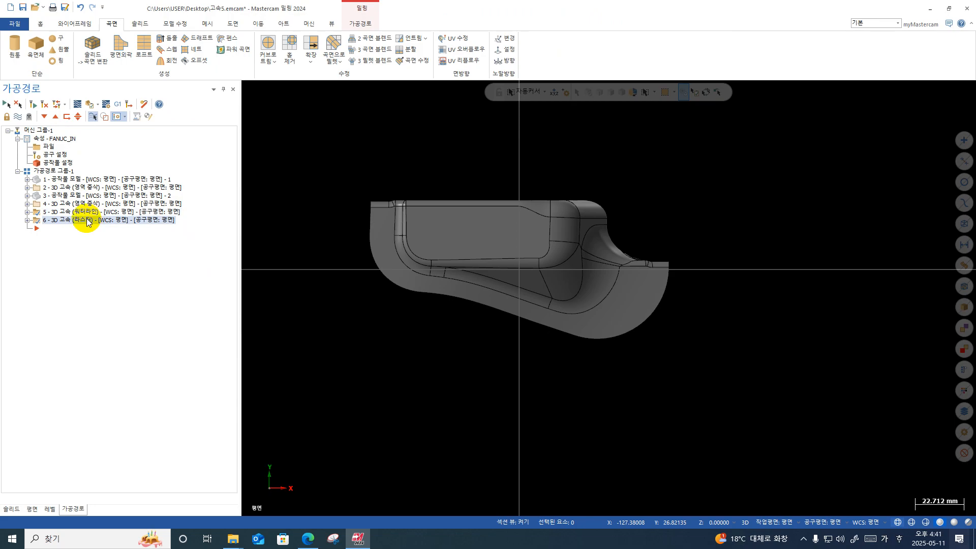
- Paste copies of the waterline and raster toolpaths, then give the waterline copy's machining geometry equal wall and floor stock of 0
key(ctrl+v)
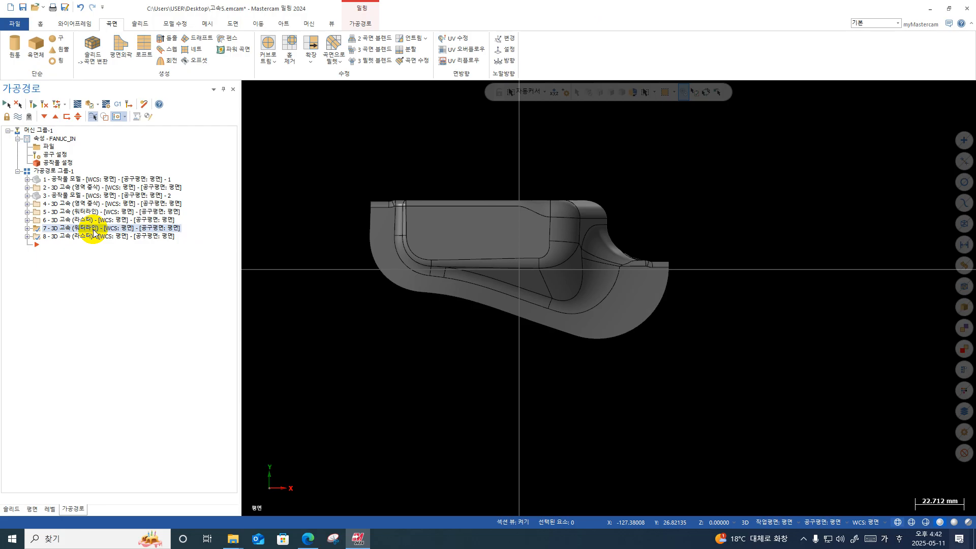
click(28, 228)
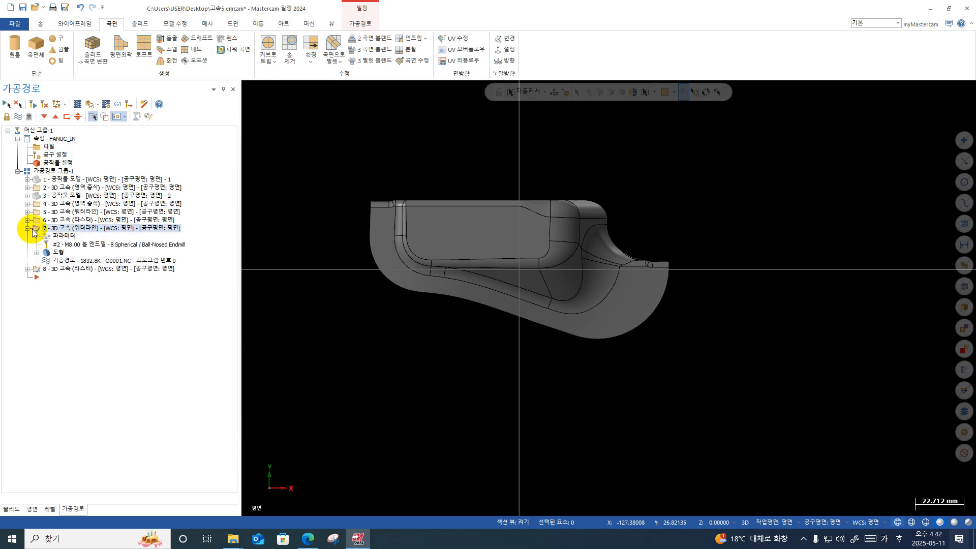
click(60, 237)
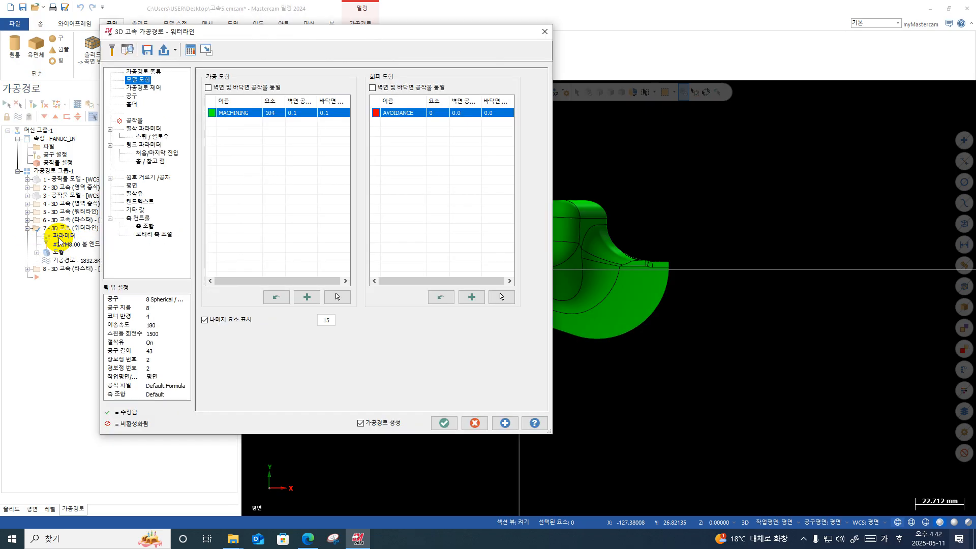
click(208, 88)
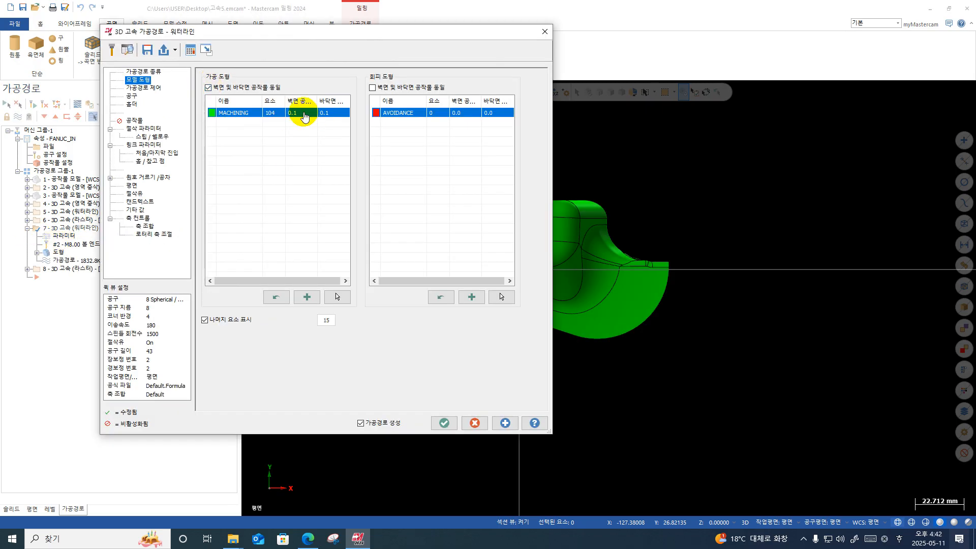
double_click(304, 114)
text(0)
key(Return)
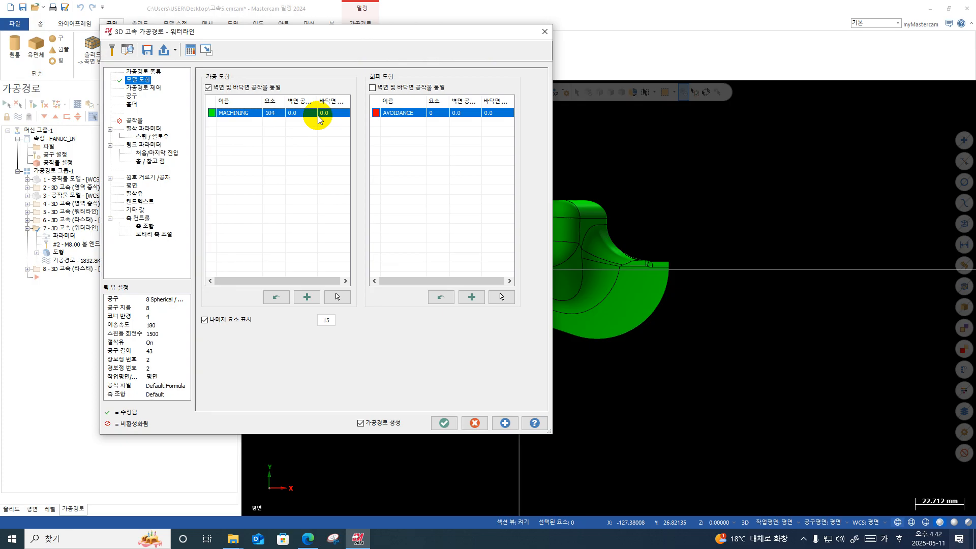
- Set the stepdown to 0.4 in the waterline copy's cut parameters
click(156, 88)
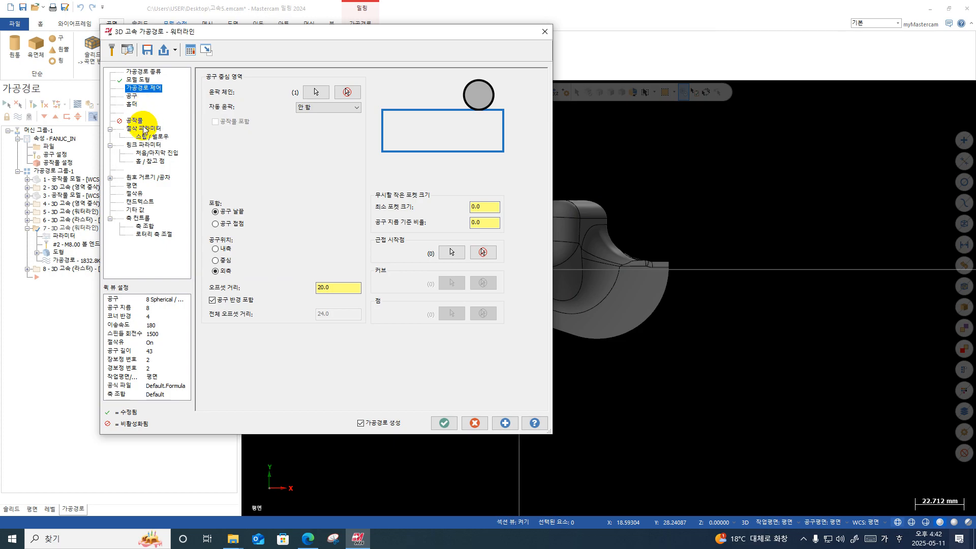
click(146, 129)
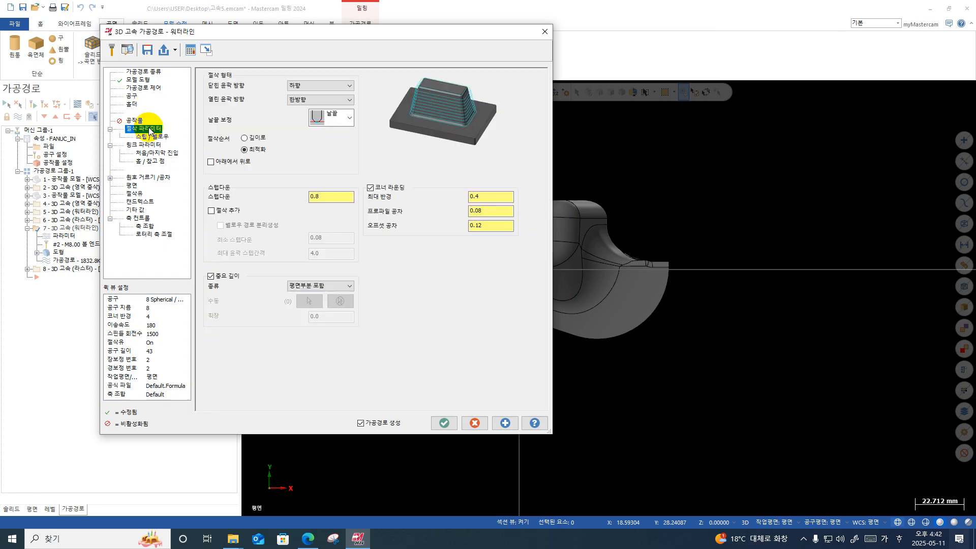
click(321, 198)
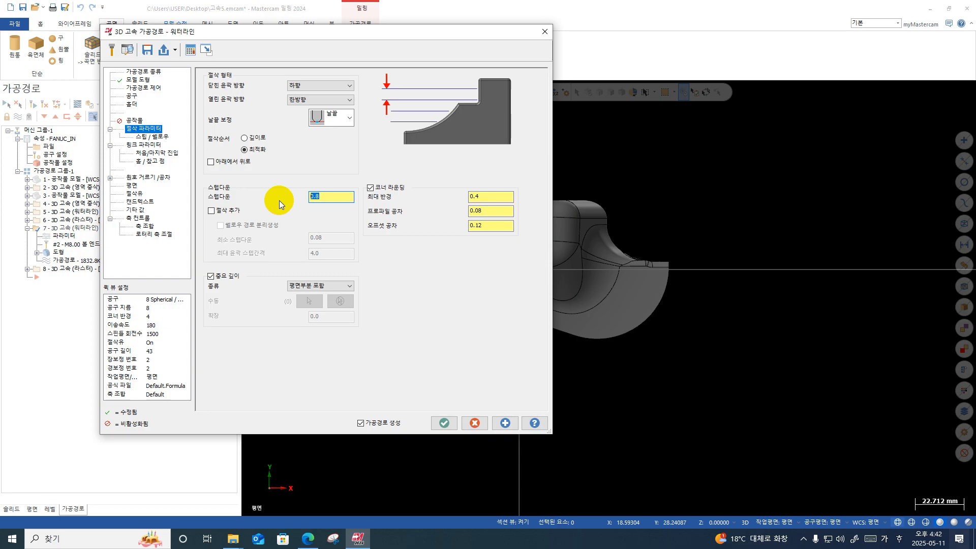
text(0.4)
key(Return)
- Set the start angle of the waterline copy's steep/shallow range to 35
click(152, 137)
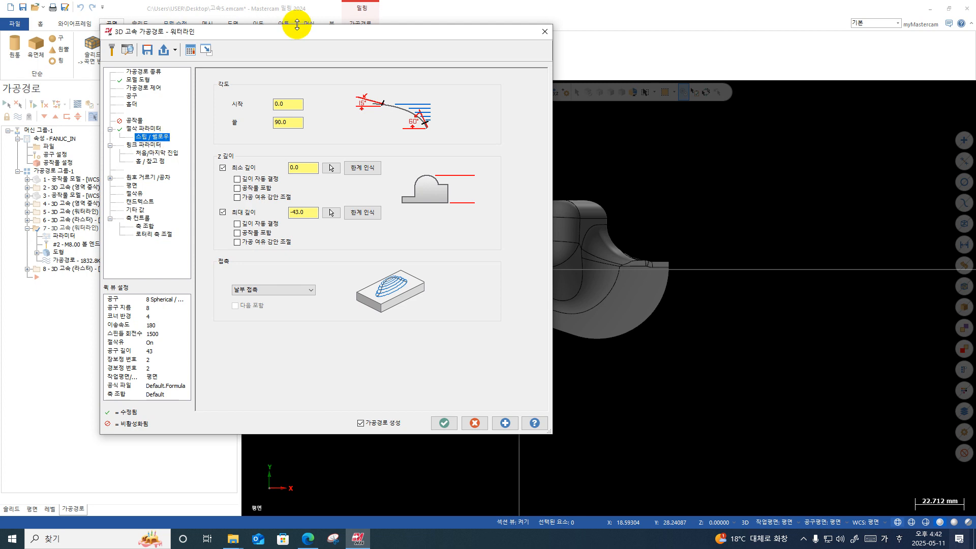
double_click(280, 104)
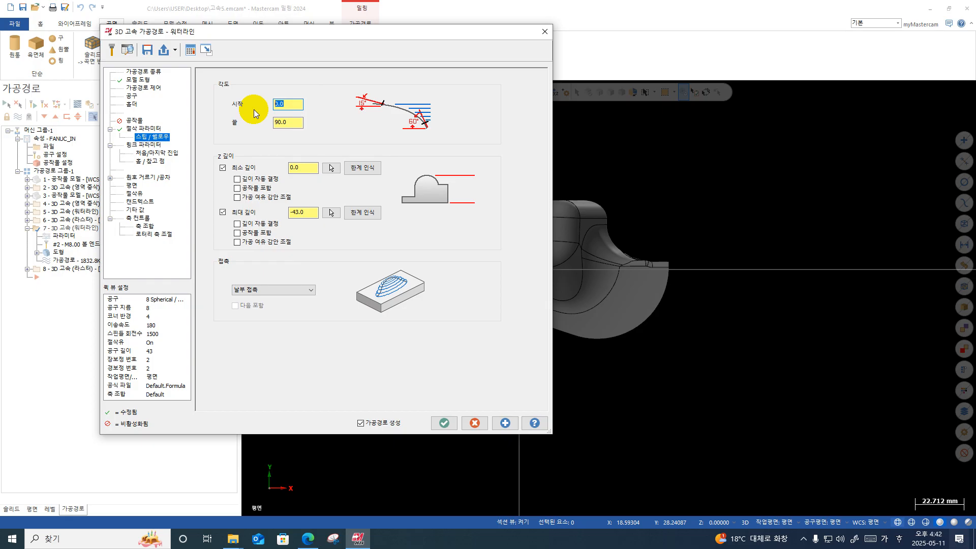
text(35)
- Set the lead-in angle to 90 and radius to 3 in the waterline copy's linking parameters
click(149, 145)
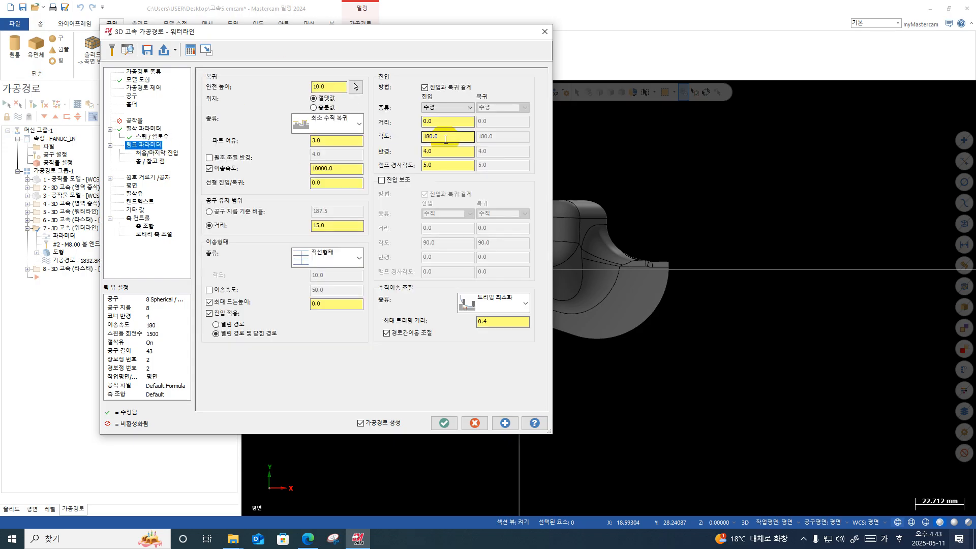
drag(442, 151, 356, 139)
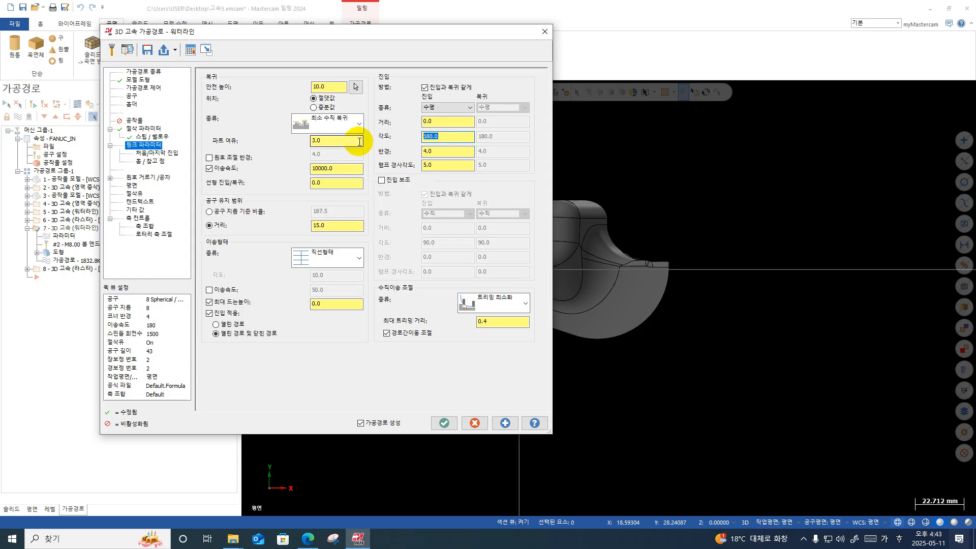
text(90)
drag(453, 155, 331, 161)
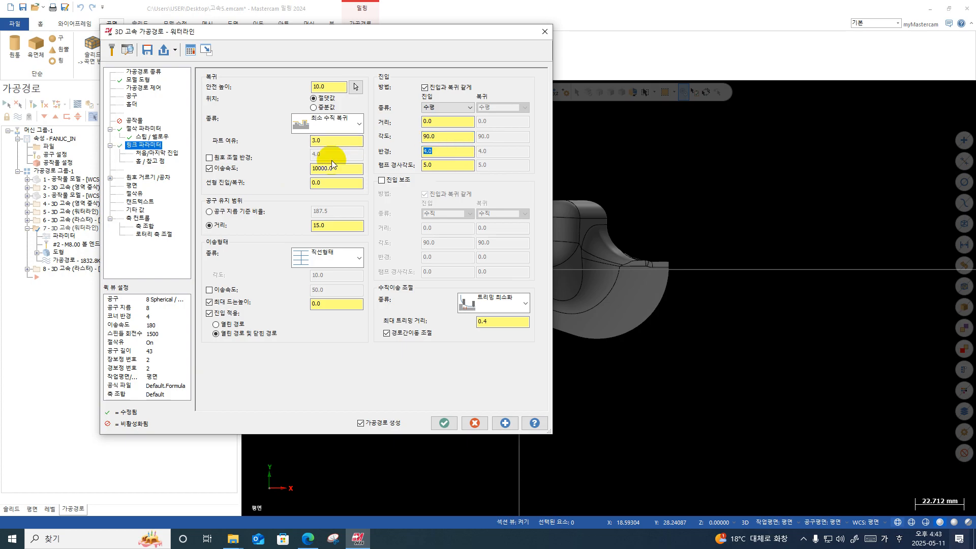
text(3)
click(209, 302)
click(210, 313)
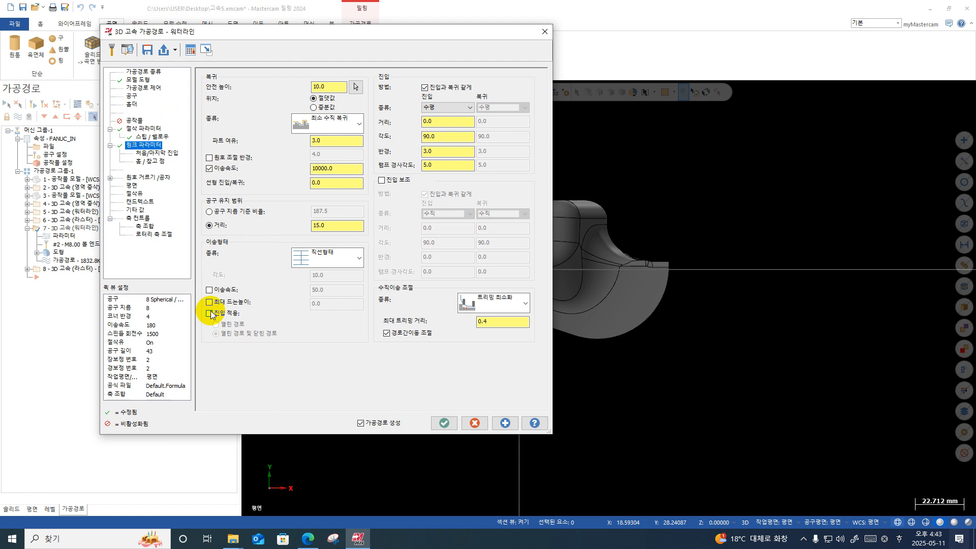
click(209, 302)
click(209, 314)
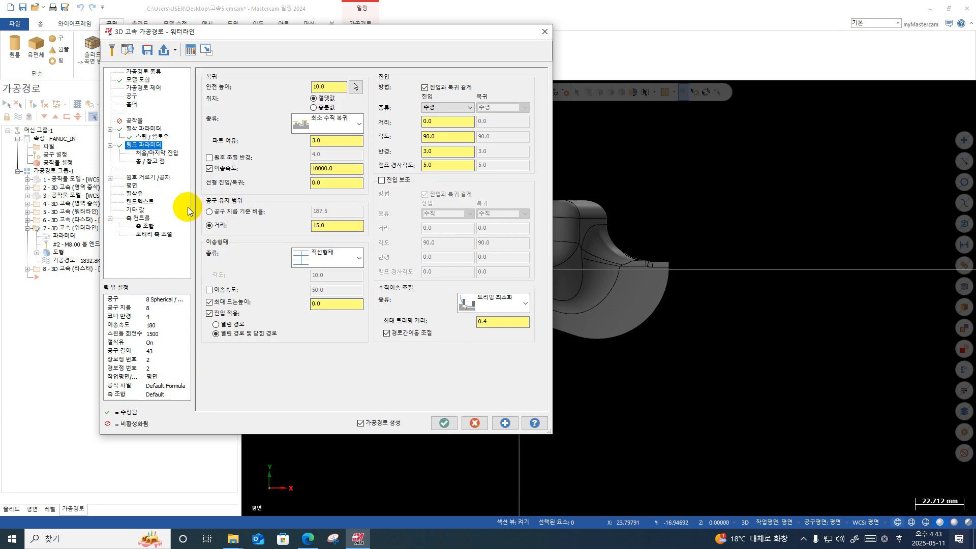
- Accept the waterline parameters to regenerate the toolpath and check its processing in the multi-threading manager
click(443, 425)
click(444, 424)
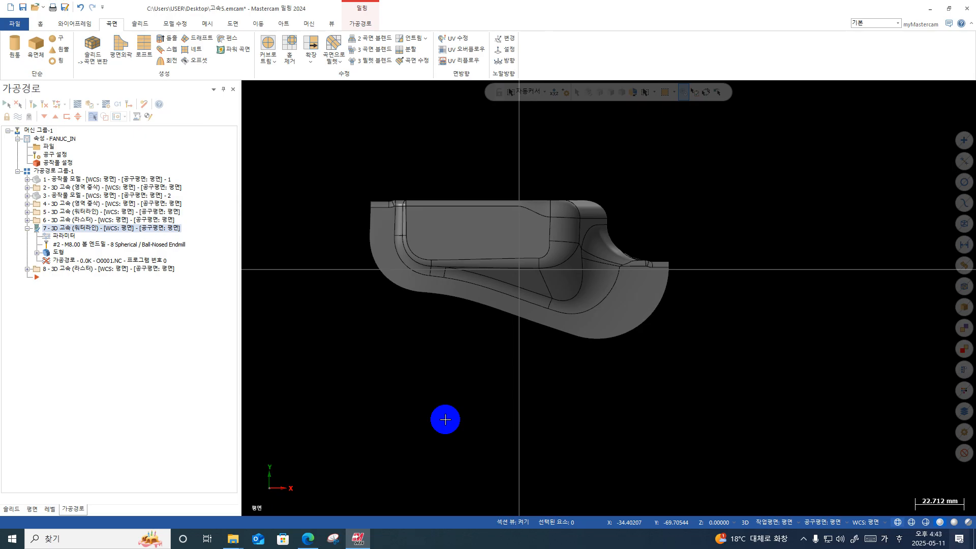
click(331, 23)
click(468, 49)
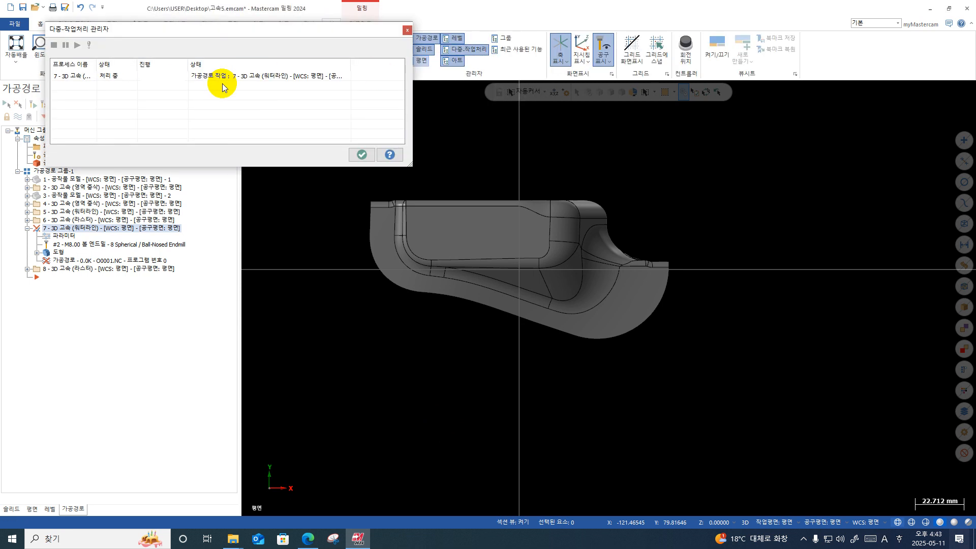
click(361, 154)
- Backplot the regenerated waterline toolpath to its end and inspect the cutting passes over the model in 3D
click(77, 104)
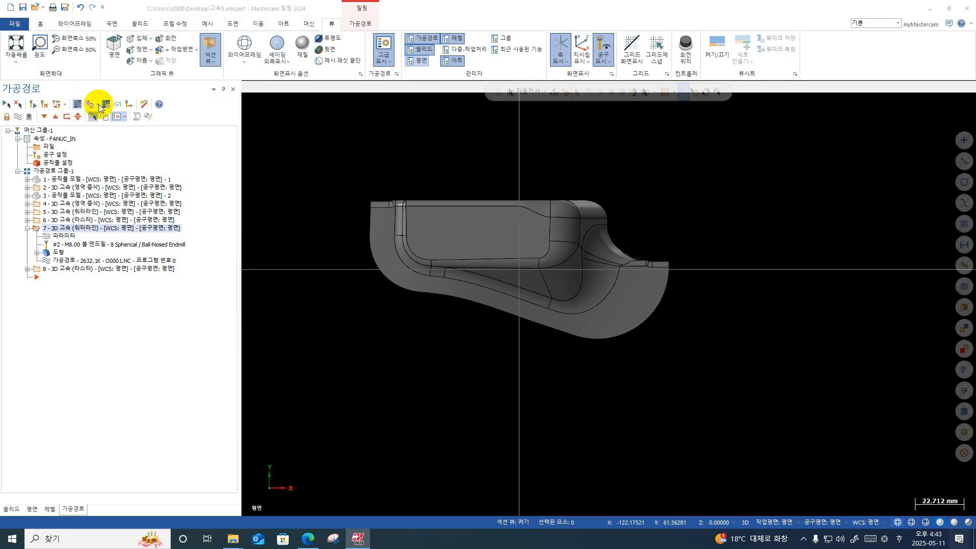
click(289, 87)
click(299, 87)
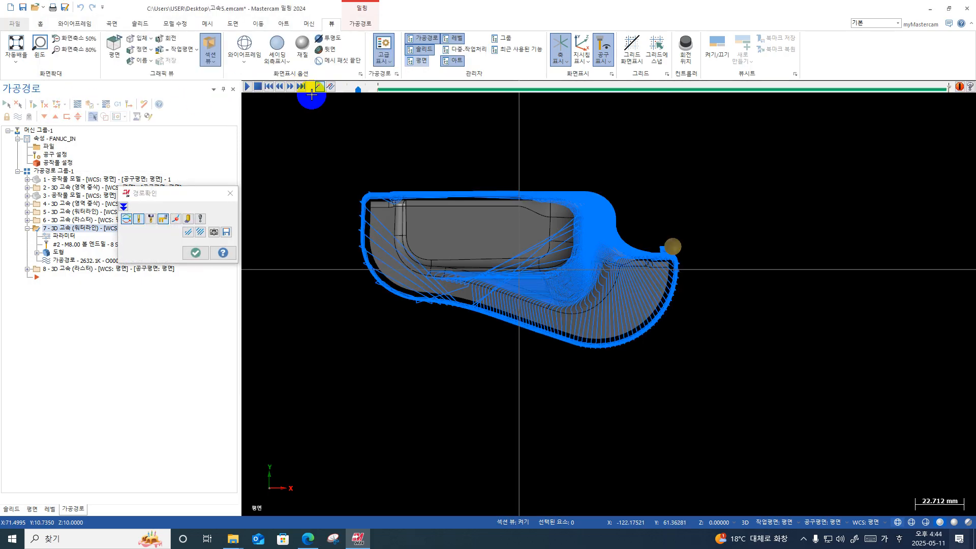
scroll(549, 275, up, 1)
middle_drag(549, 274, 471, 233)
scroll(523, 290, up, 4)
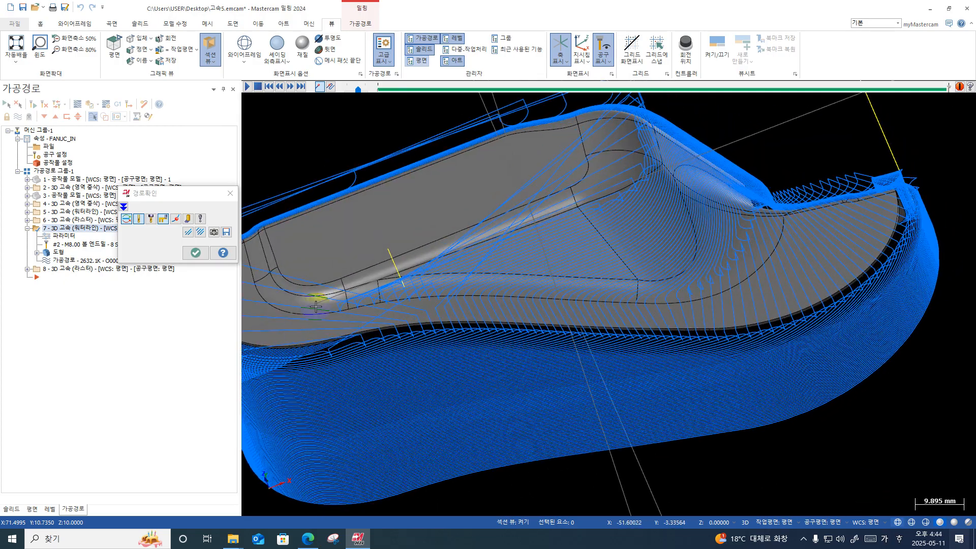
middle_drag(462, 227, 595, 185)
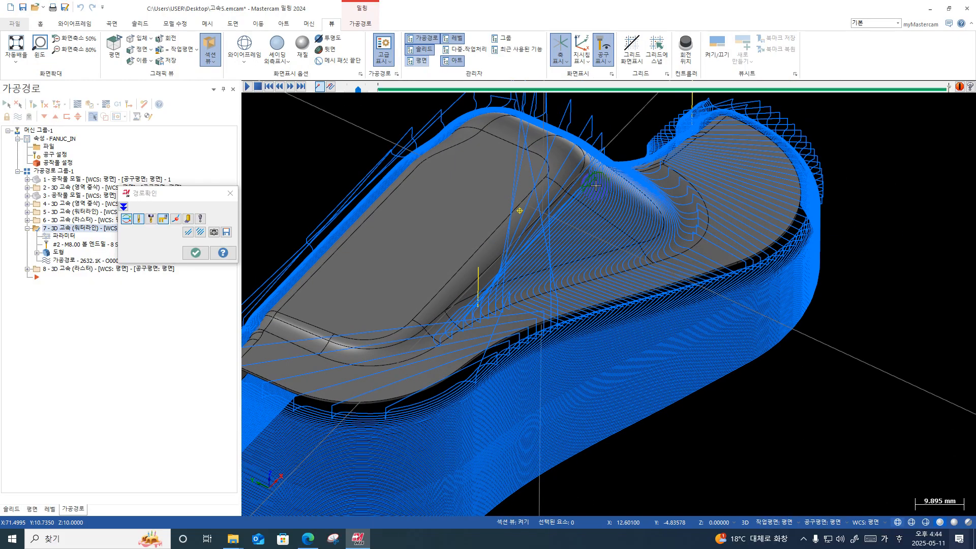
click(196, 252)
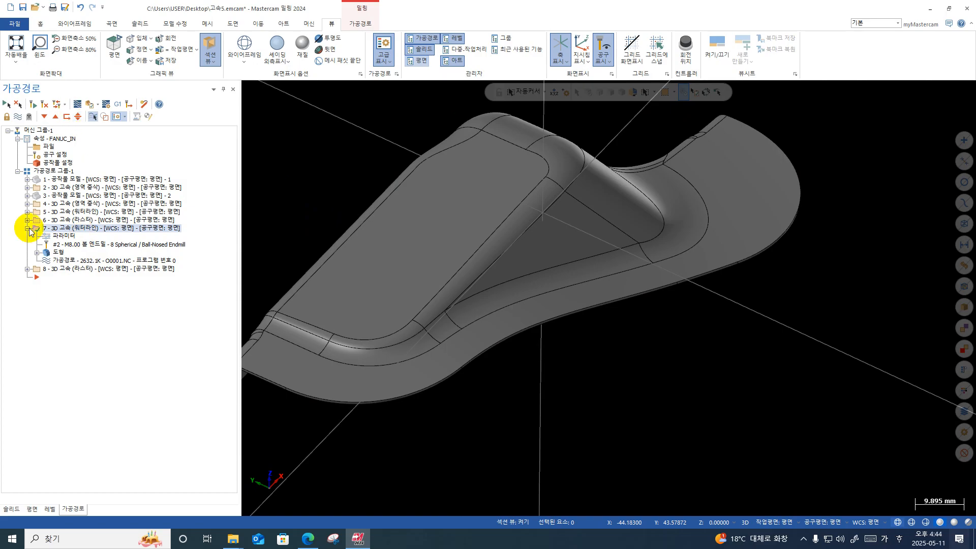
- Set the tool keep-down distance in the waterline linking parameters to 5 and regenerate the toolpath
click(55, 237)
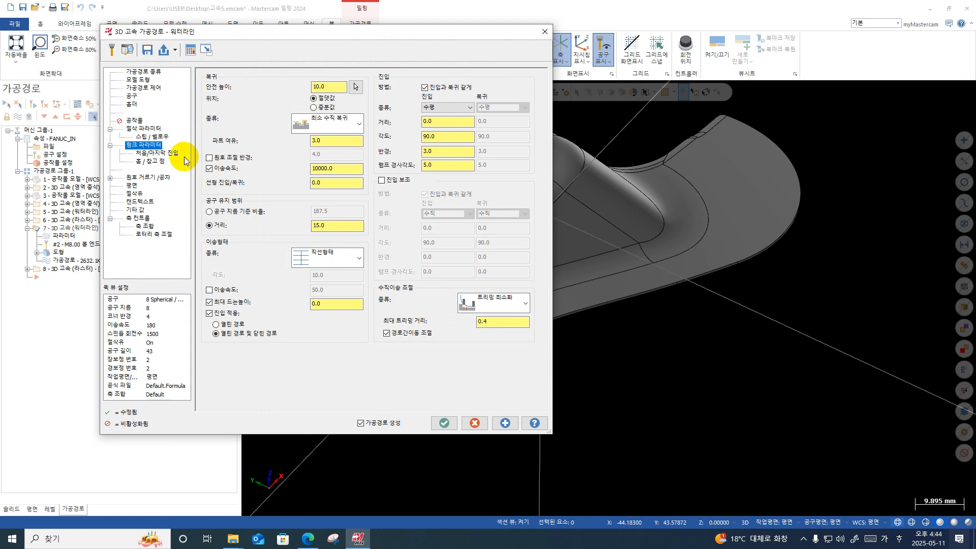
double_click(322, 225)
text(5)
key(Return)
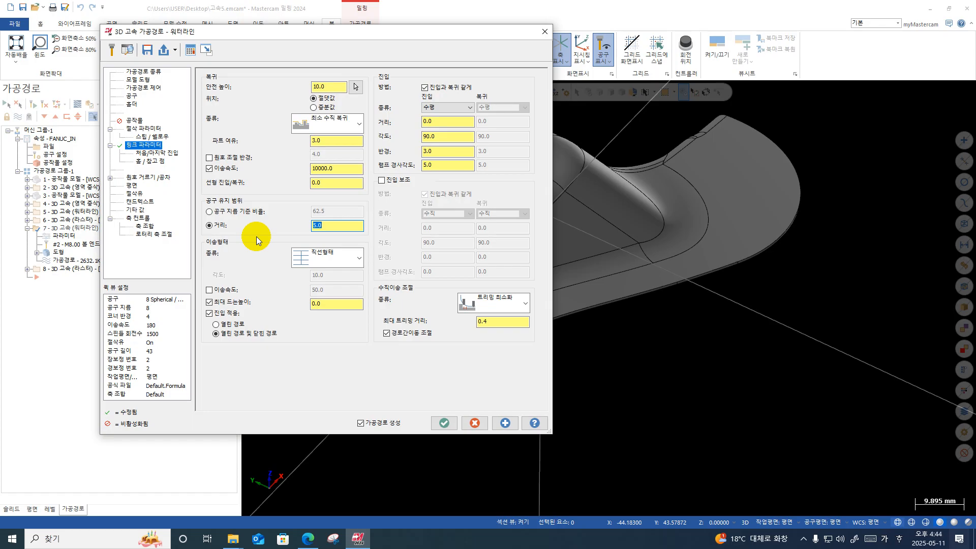
click(444, 422)
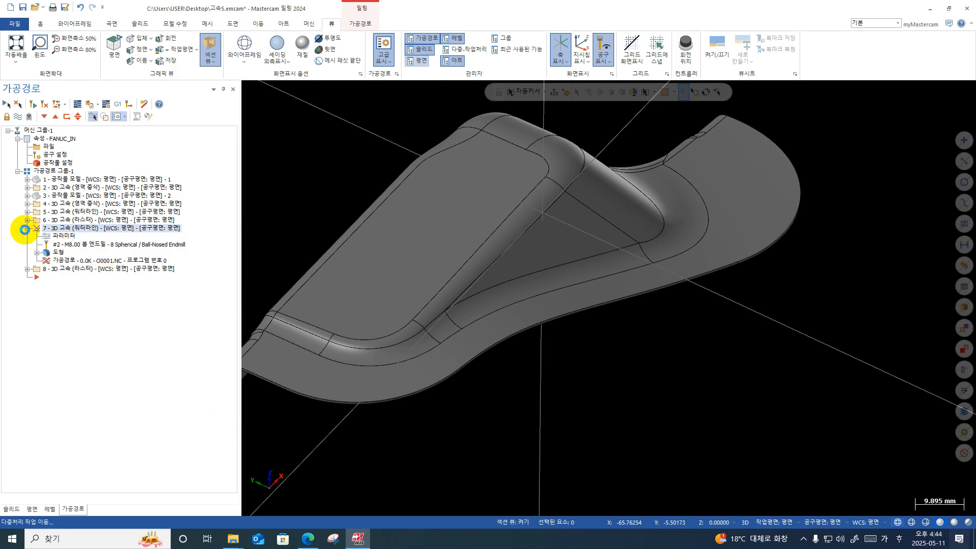
- Backplot the updated waterline toolpath and examine its linking and retract moves around the part from several angles
click(76, 104)
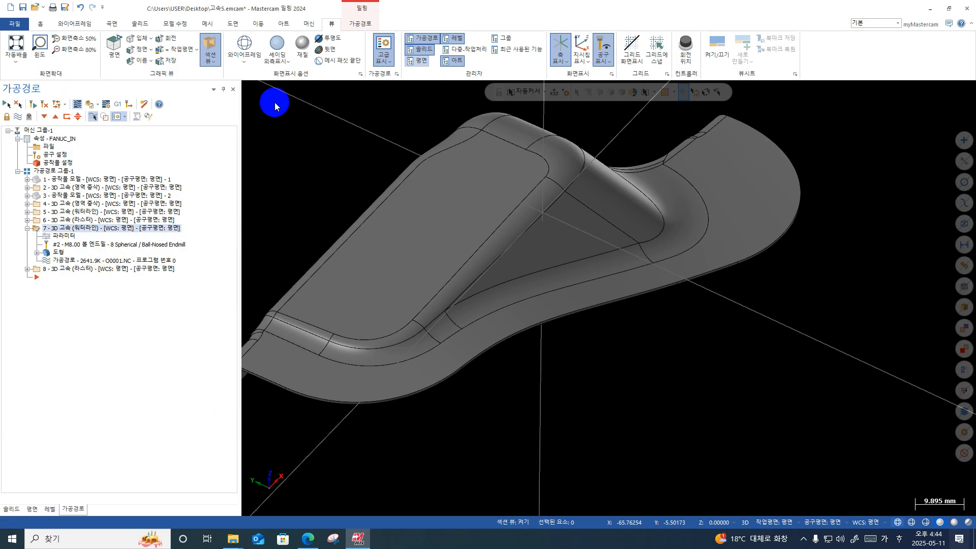
click(303, 87)
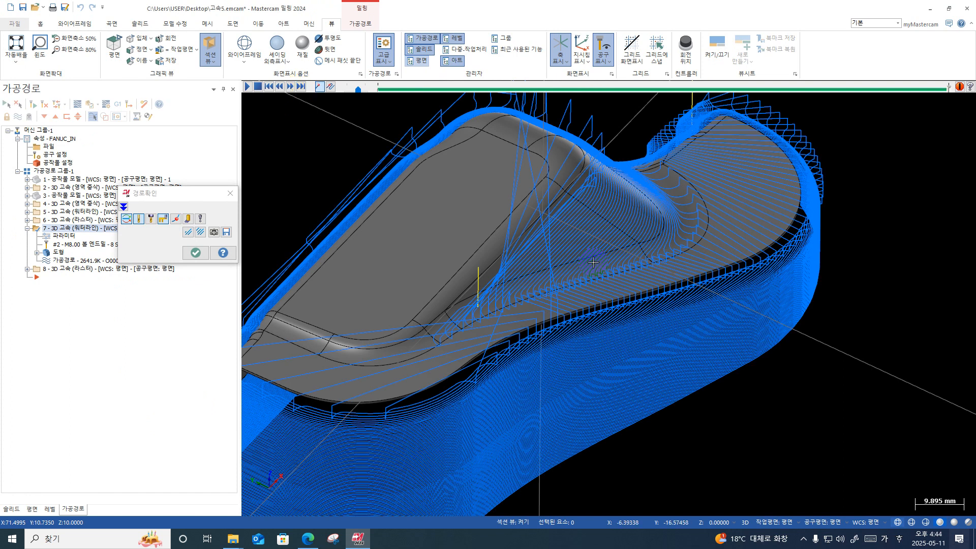
scroll(594, 265, up, 2)
mouse_move(609, 298)
middle_down()
mouse_move(658, 265)
mouse_move(772, 297)
middle_up()
scroll(775, 300, up, 2)
middle_drag(651, 352, 624, 363)
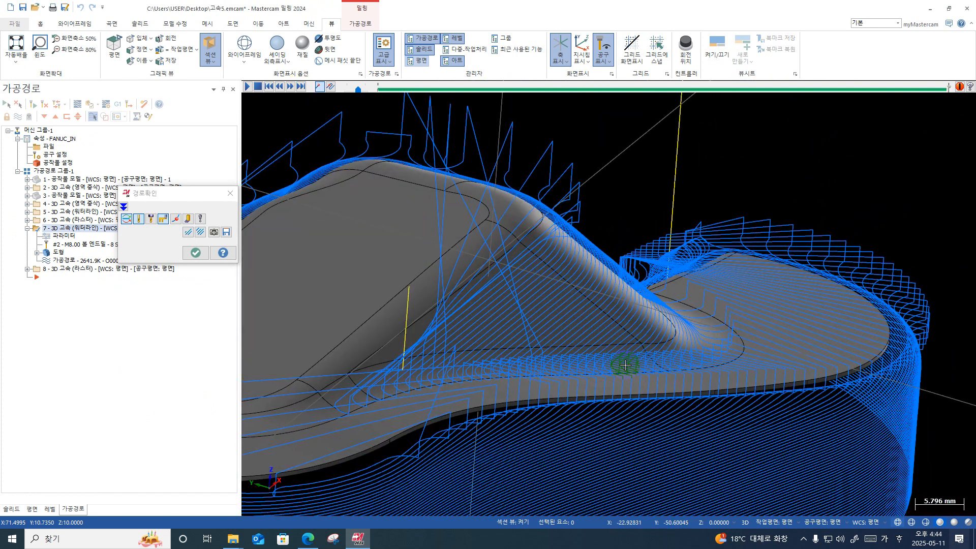
middle_drag(407, 385, 572, 371)
scroll(587, 378, up, 2)
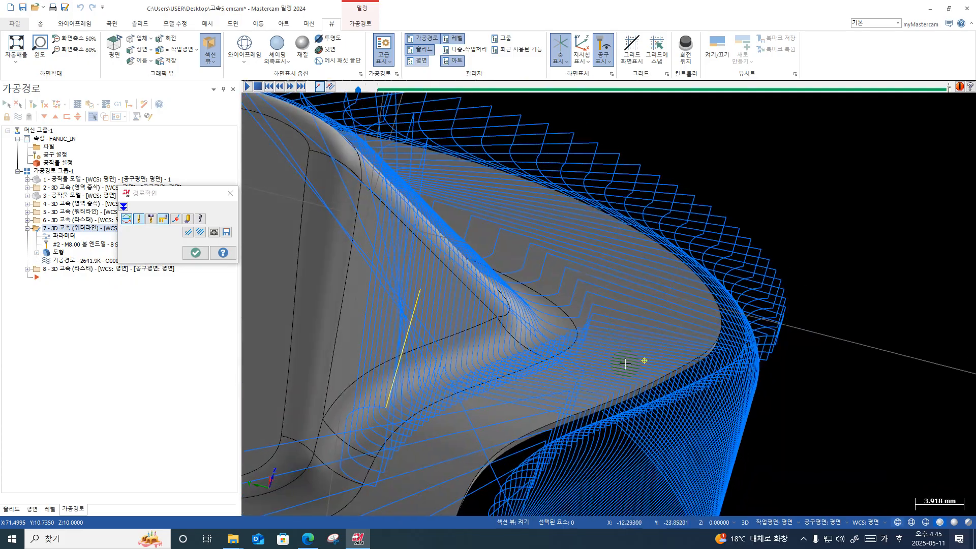
middle_drag(641, 360, 730, 396)
scroll(519, 361, down, 4)
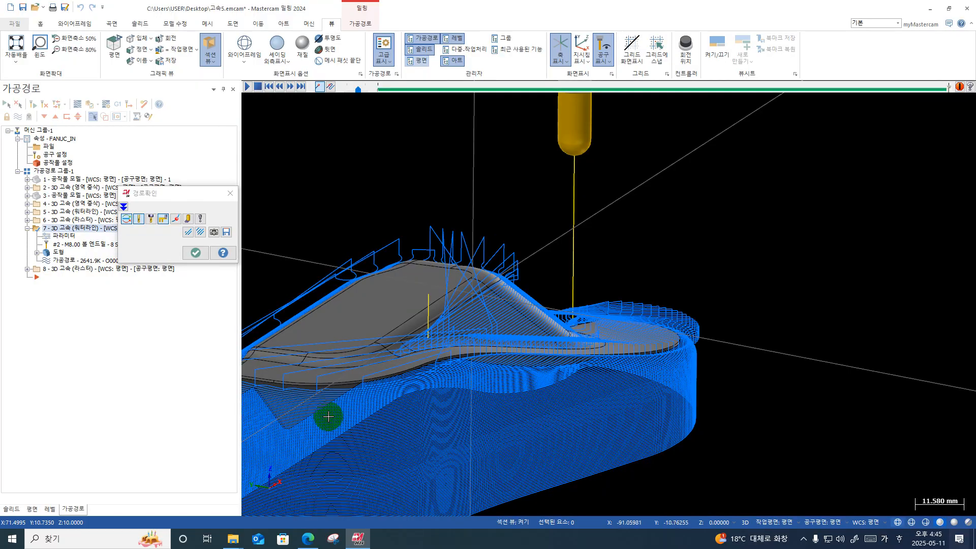
mouse_move(538, 356)
middle_down()
mouse_move(503, 341)
mouse_move(572, 348)
mouse_move(496, 348)
mouse_move(571, 355)
mouse_move(479, 363)
mouse_move(559, 367)
mouse_move(530, 363)
middle_up()
scroll(518, 348, down, 1)
scroll(566, 348, down, 2)
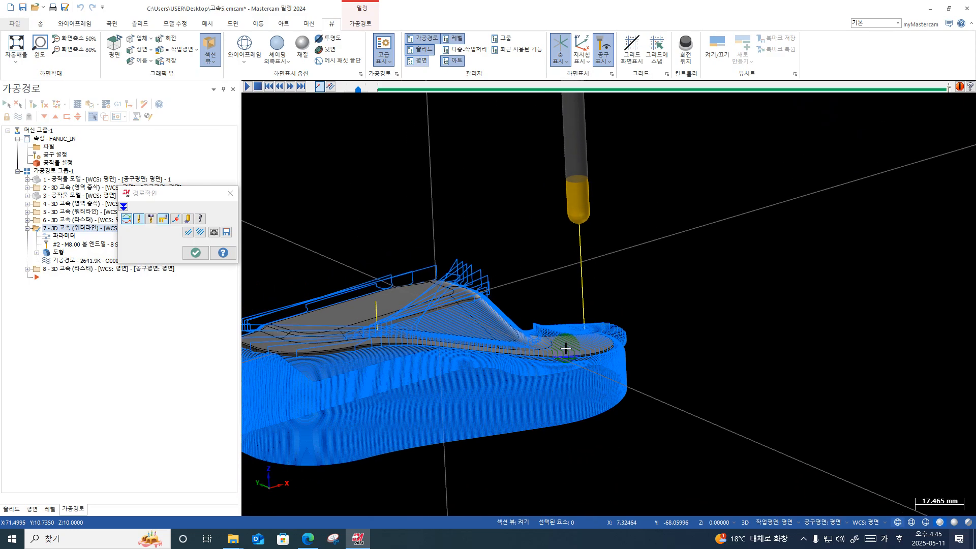
mouse_move(508, 316)
middle_down()
mouse_move(549, 312)
mouse_move(506, 309)
middle_up()
middle_drag(571, 351, 600, 361)
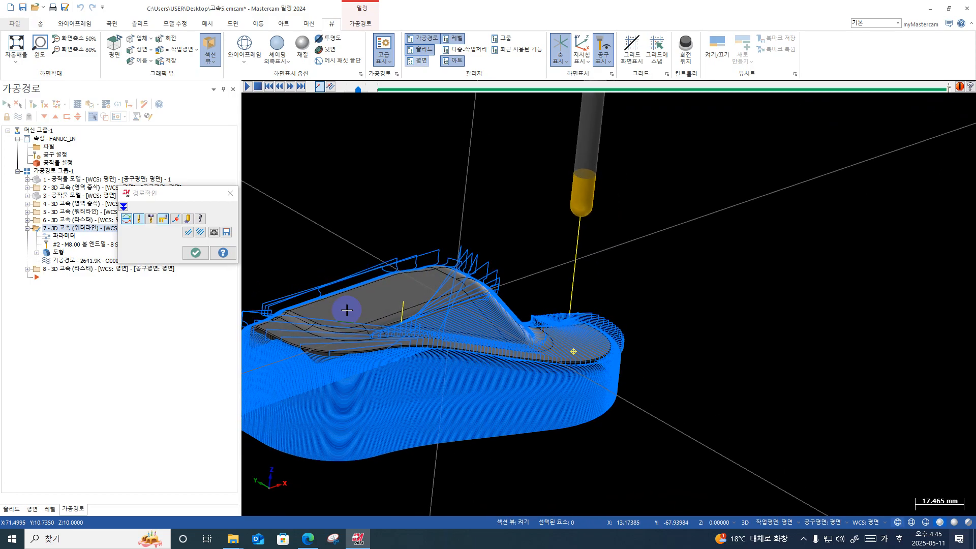
click(196, 253)
- Open the parameters of the last raster toolpath, operation 8, and set the machining geometry's wall and floor stock to 0
click(27, 228)
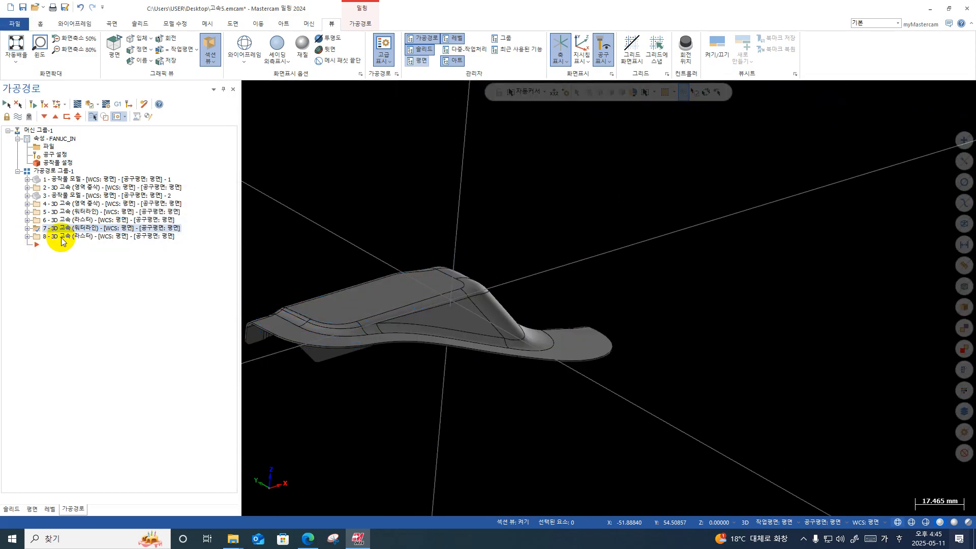
double_click(68, 237)
click(68, 245)
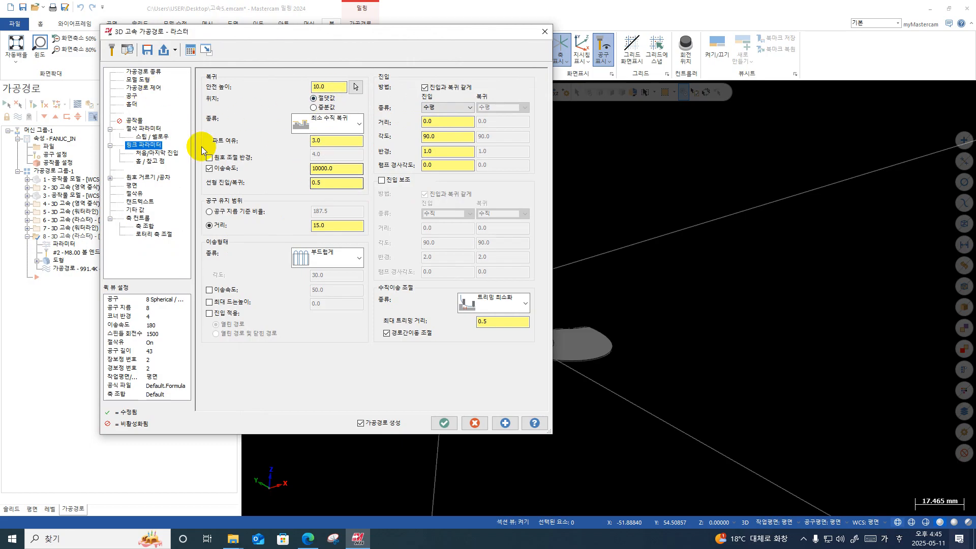
click(135, 80)
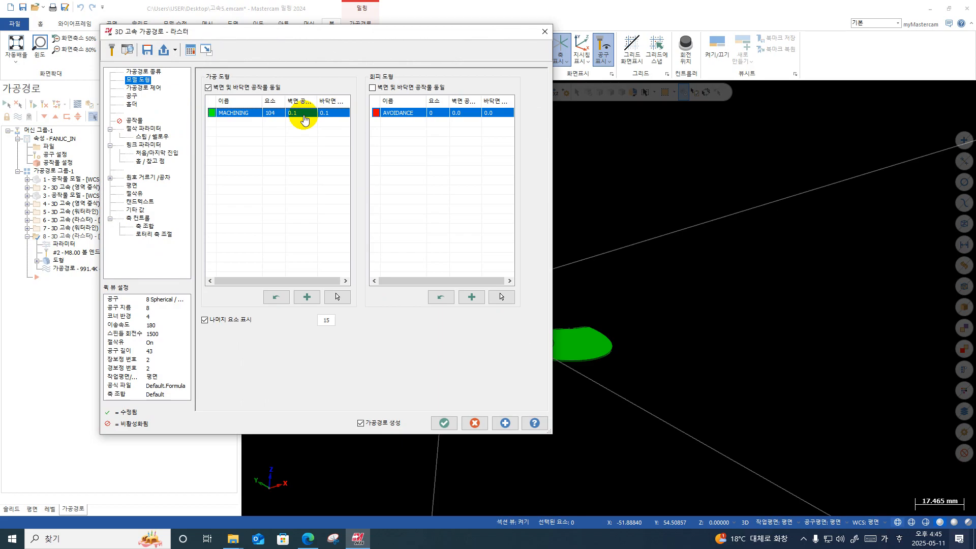
text(0)
click(340, 112)
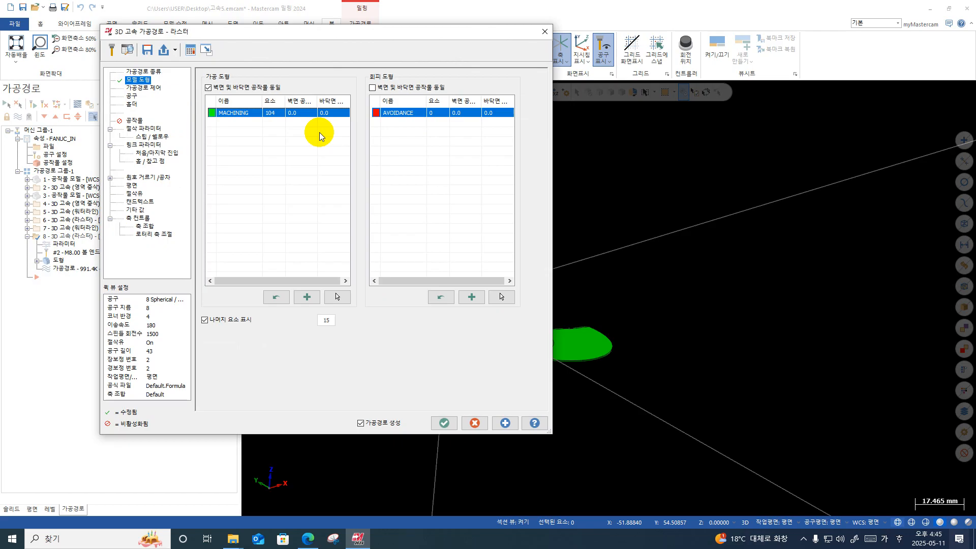
- Set the raster stepover to 0.3, review the steep/shallow and linking parameters, and accept to regenerate the toolpath
click(143, 128)
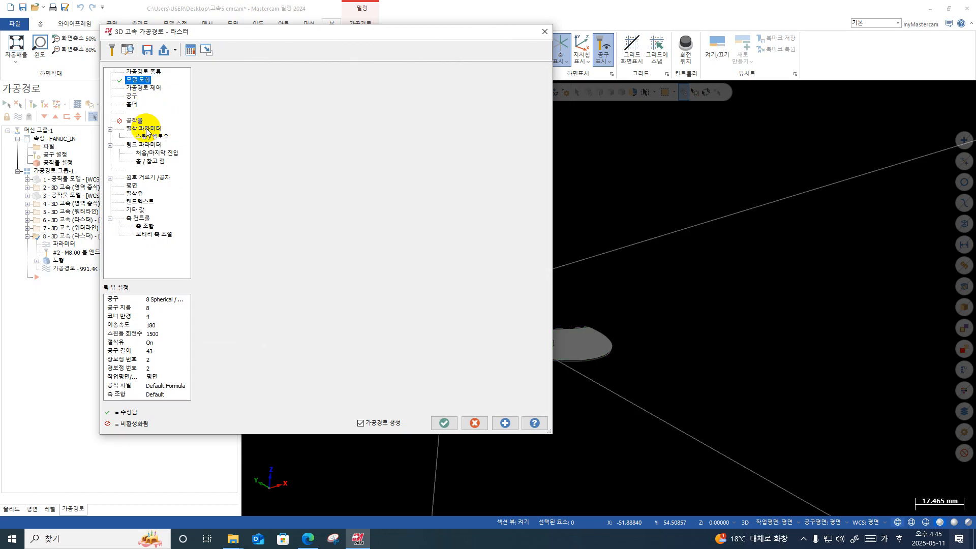
double_click(330, 165)
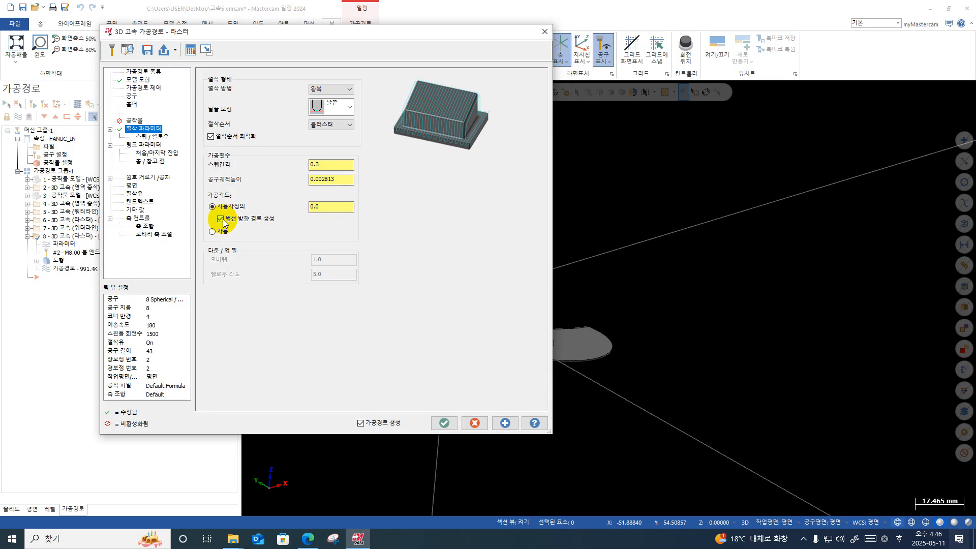
click(152, 137)
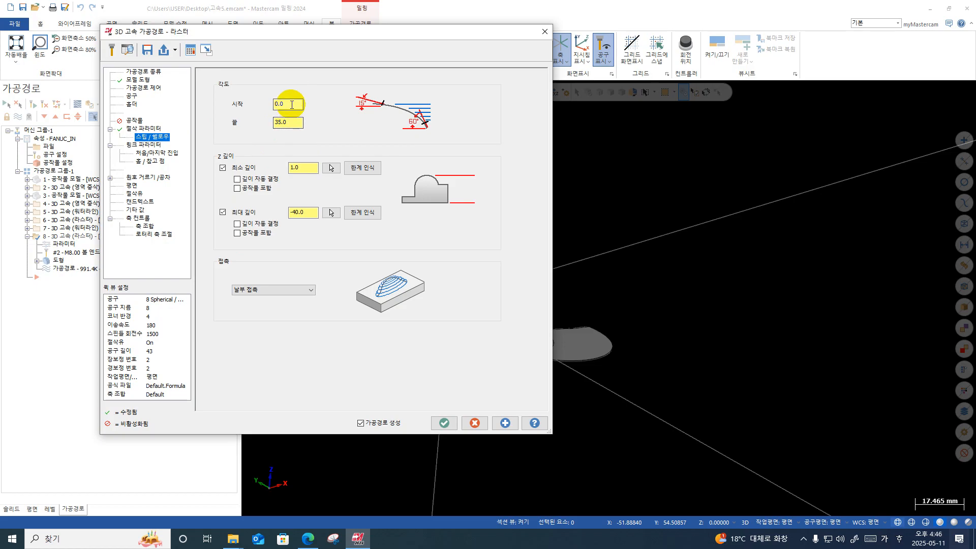
click(147, 144)
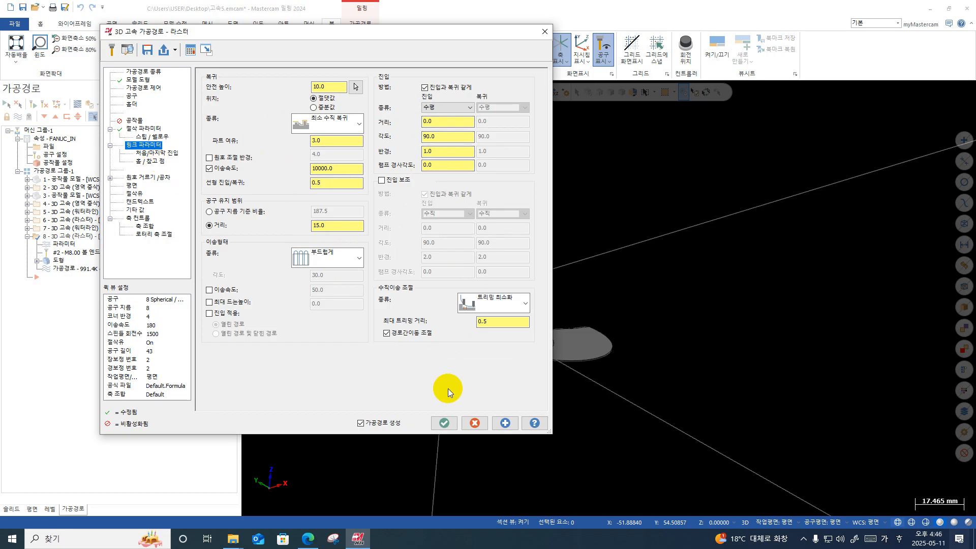
click(443, 423)
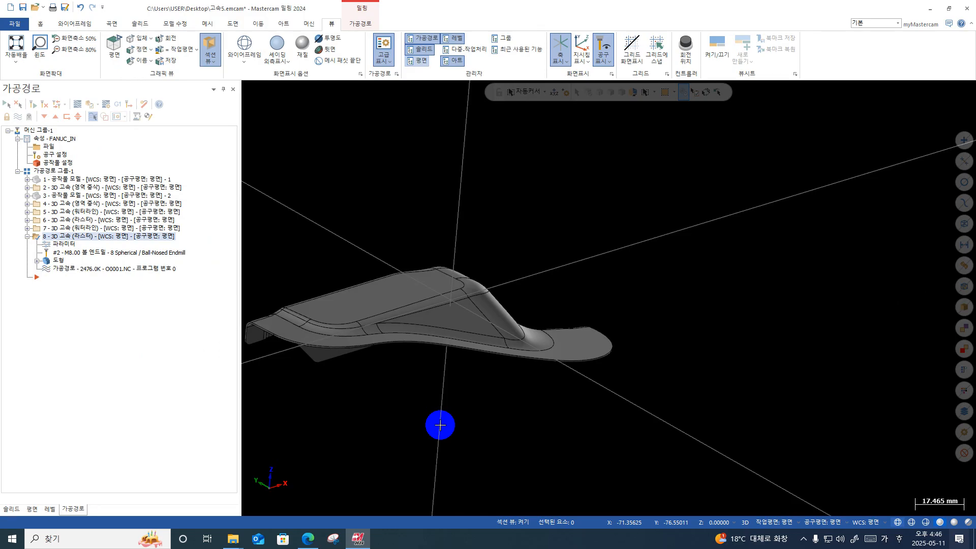
- Backplot the regenerated raster toolpath to its end, examine its passes over the shallow surfaces from several angles, and close the backplot
click(78, 104)
click(268, 87)
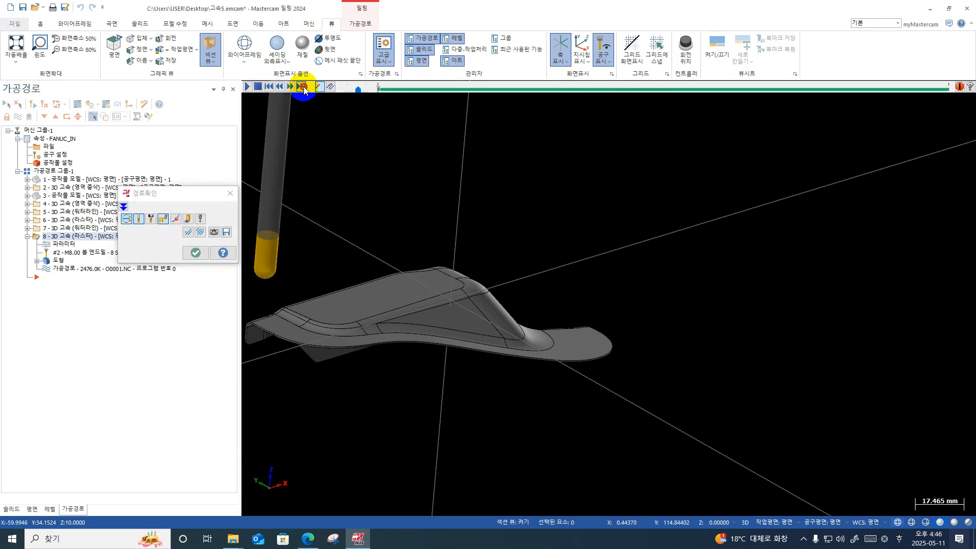
middle_drag(662, 348, 616, 431)
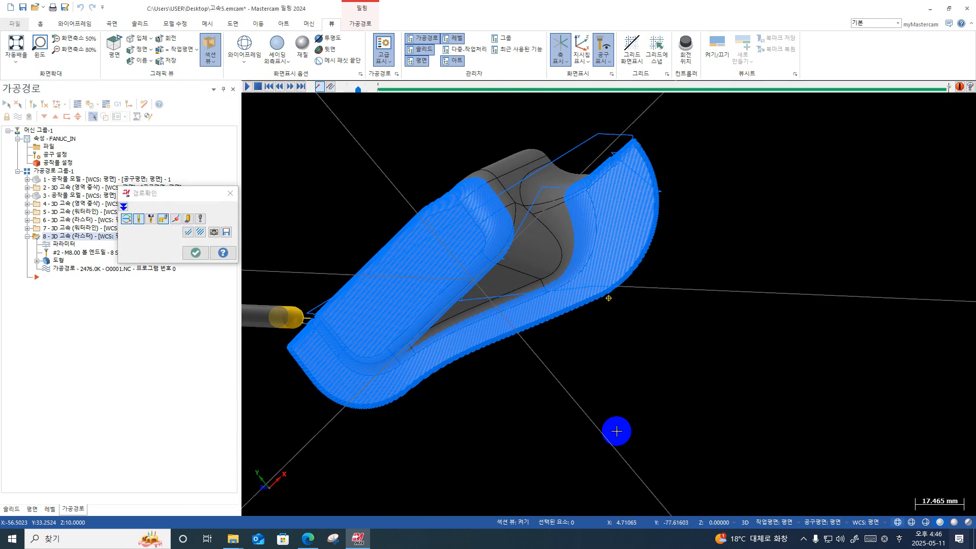
scroll(623, 204, up, 2)
middle_drag(629, 207, 621, 167)
middle_drag(539, 287, 485, 239)
scroll(484, 239, up, 4)
scroll(501, 248, down, 3)
middle_drag(583, 251, 407, 363)
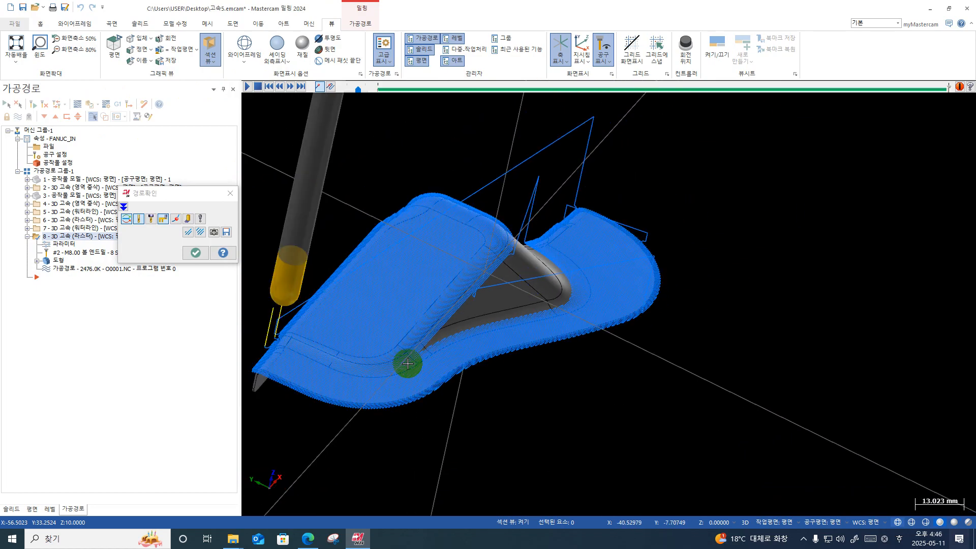
click(195, 252)
- Select the operations from the second stock model through the last raster toolpath and open them in the Mastercam Simulator for verification
click(89, 210)
click(82, 195)
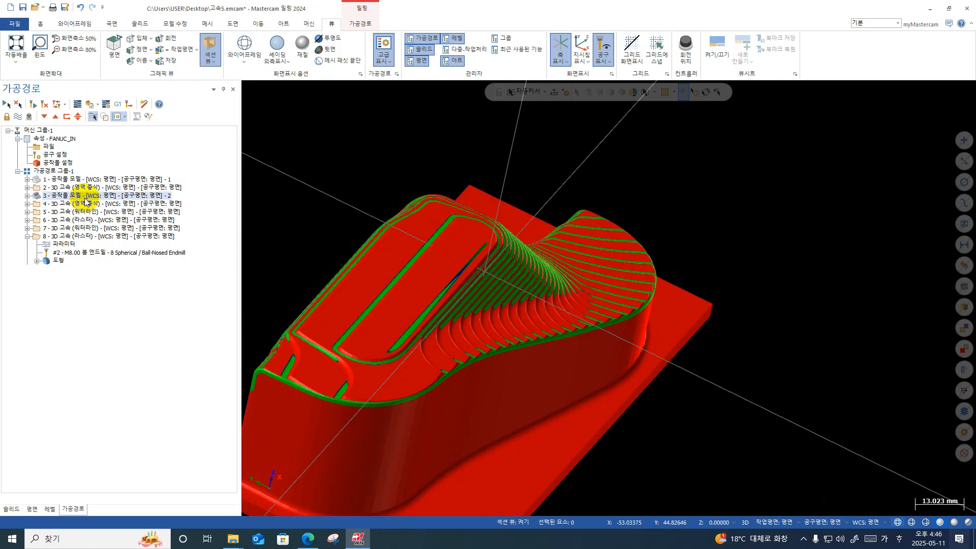
shift+click(87, 236)
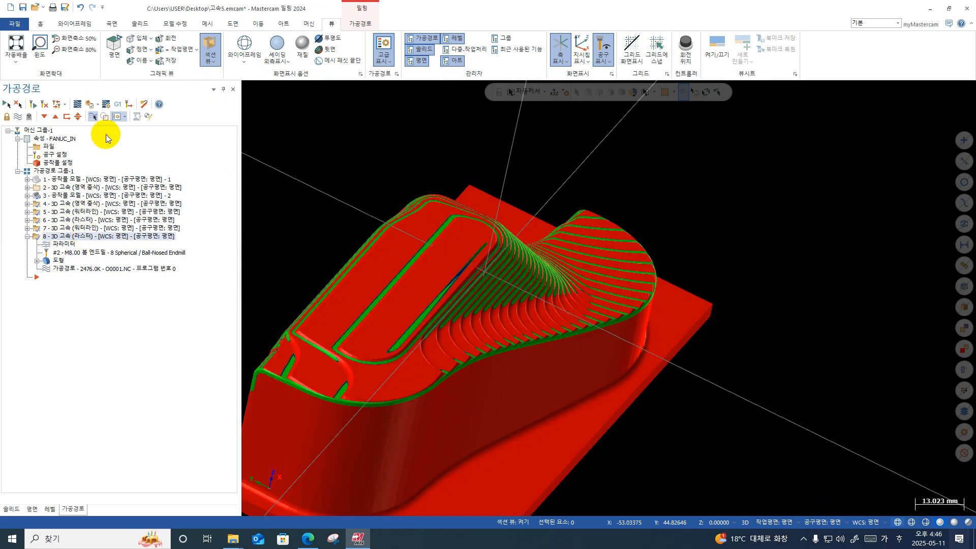
click(93, 104)
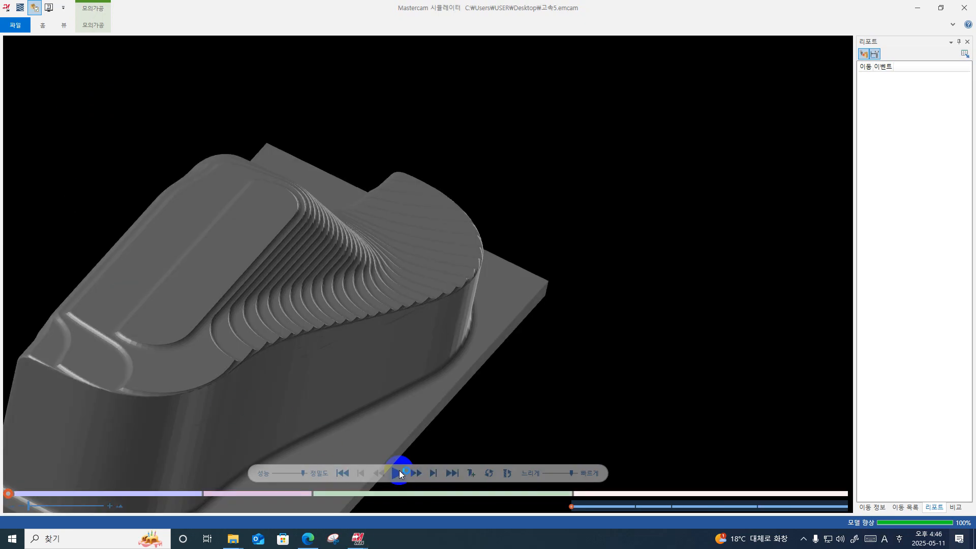
- Play the material-removal verification of the selected operations, adjusting the simulation speed to follow the waterline and raster cuts
scroll(416, 316, down, 1)
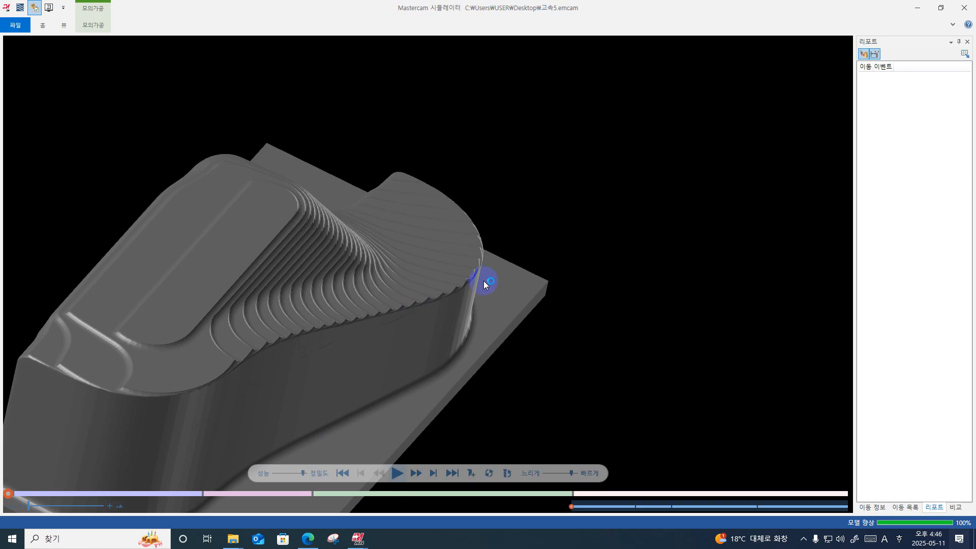
click(949, 25)
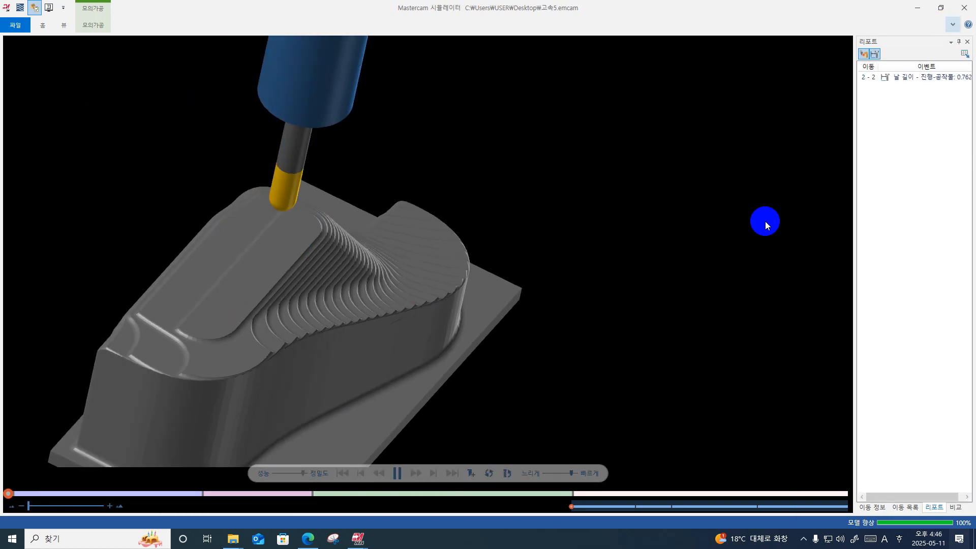
scroll(635, 280, up, 3)
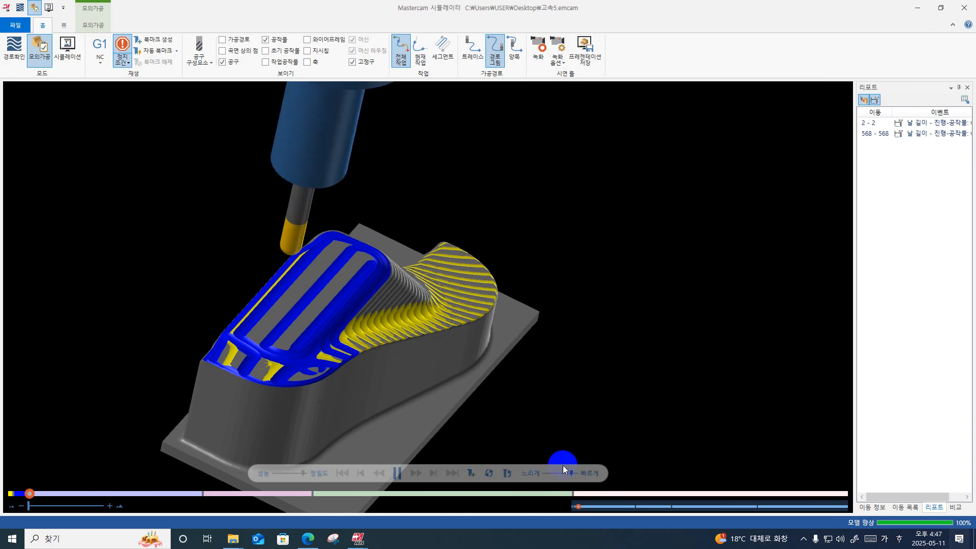
drag(570, 472, 577, 471)
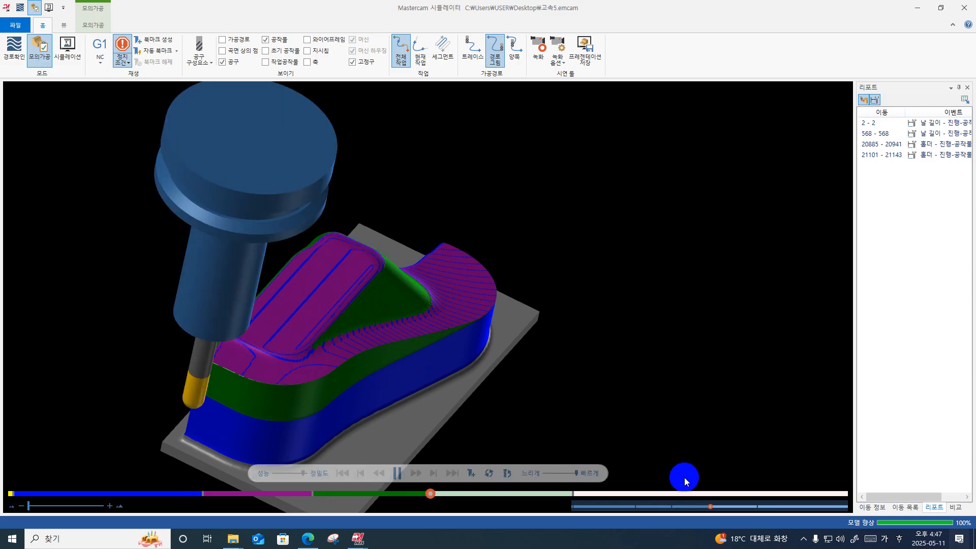
click(556, 472)
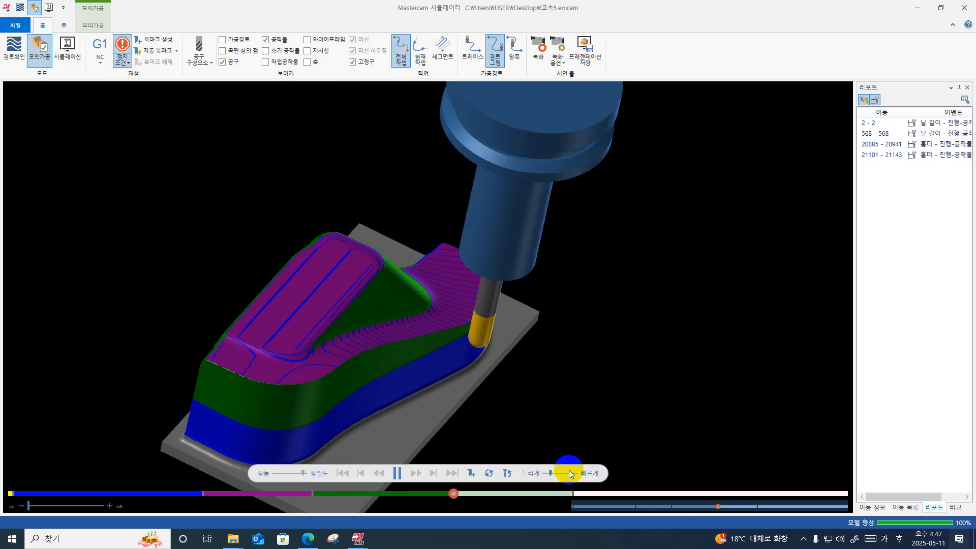
click(569, 470)
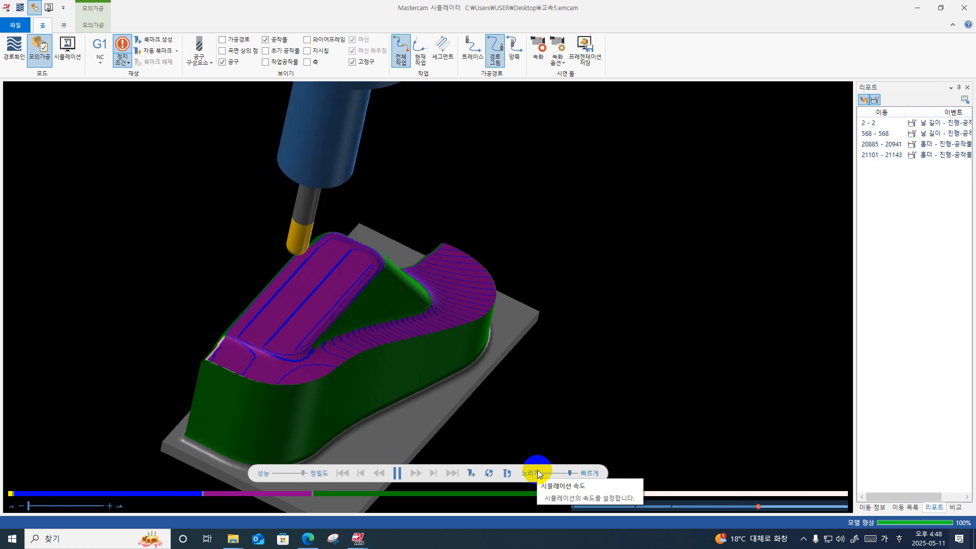
- Examine the final raster cuts on the simulated part from several angles through the end of the verification, and close the simulator
scroll(272, 335, up, 3)
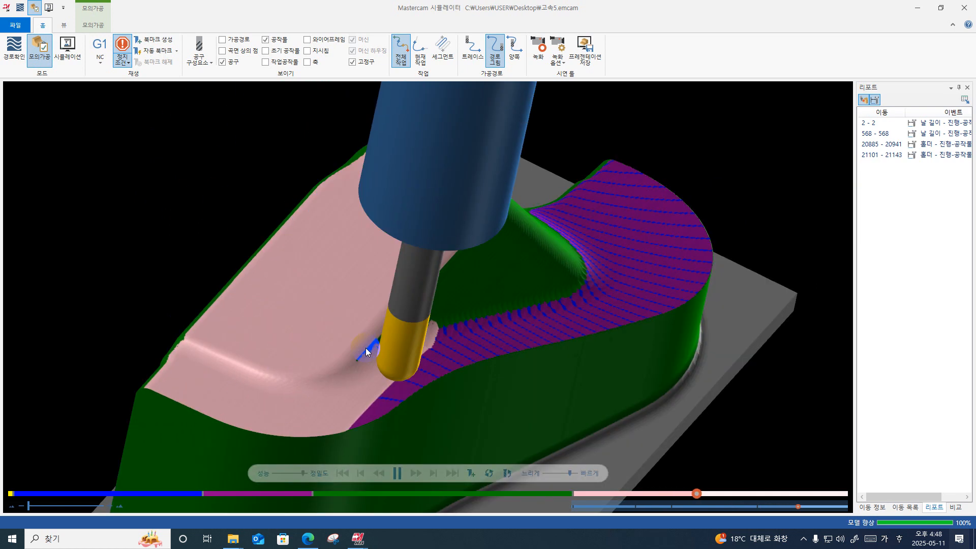
mouse_move(364, 350)
middle_down()
mouse_move(420, 355)
mouse_move(487, 340)
mouse_move(498, 361)
middle_up()
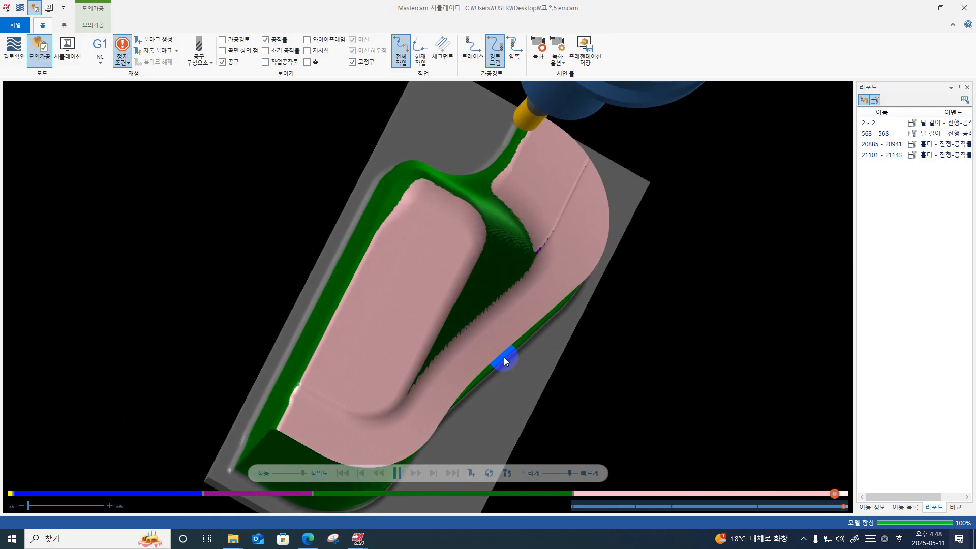
mouse_move(592, 257)
middle_down()
mouse_move(562, 236)
mouse_move(611, 275)
mouse_move(638, 322)
mouse_move(588, 297)
mouse_move(614, 319)
middle_up()
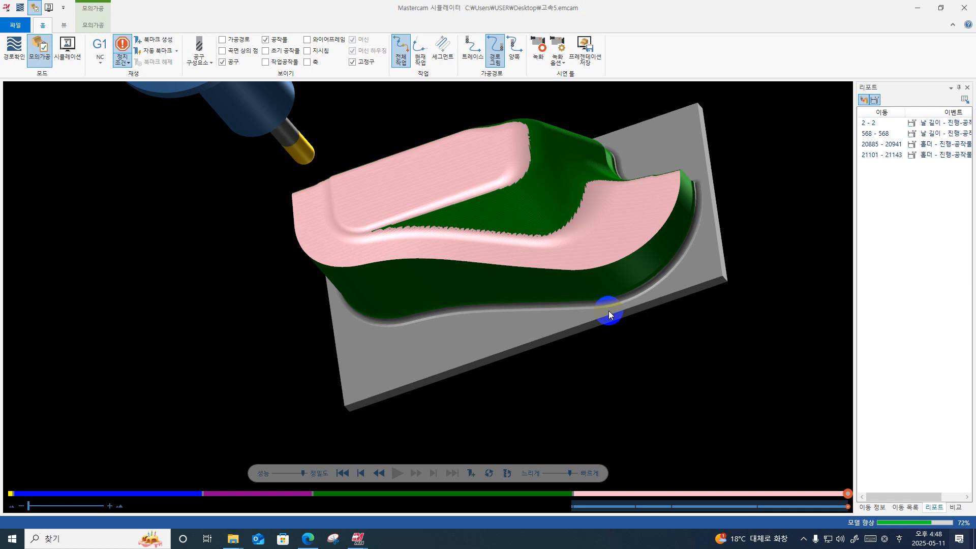
click(963, 7)
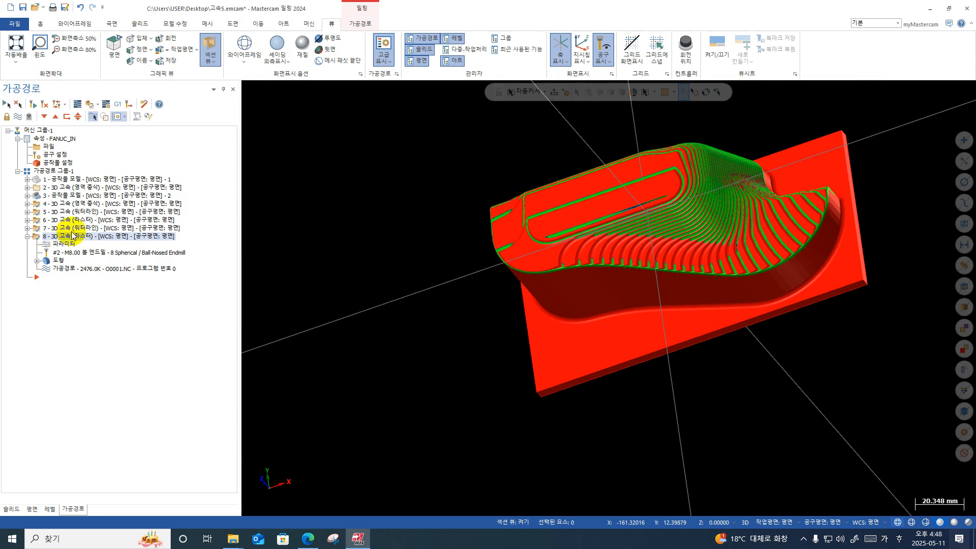
- Backplot the first waterline toolpath, operation 5, to its end, examine its passes around the part, and close the backplot
right_click(410, 194)
click(415, 218)
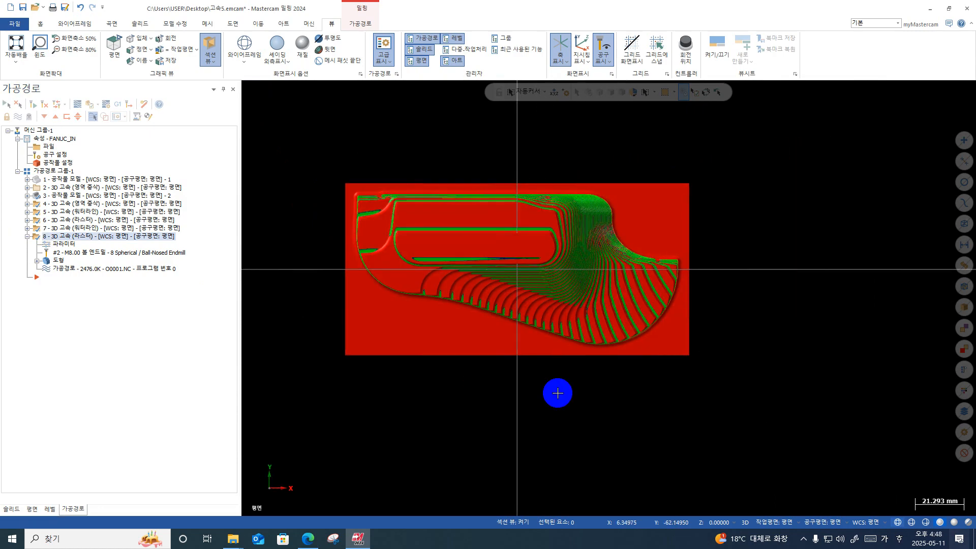
middle_drag(529, 335, 523, 286)
click(76, 228)
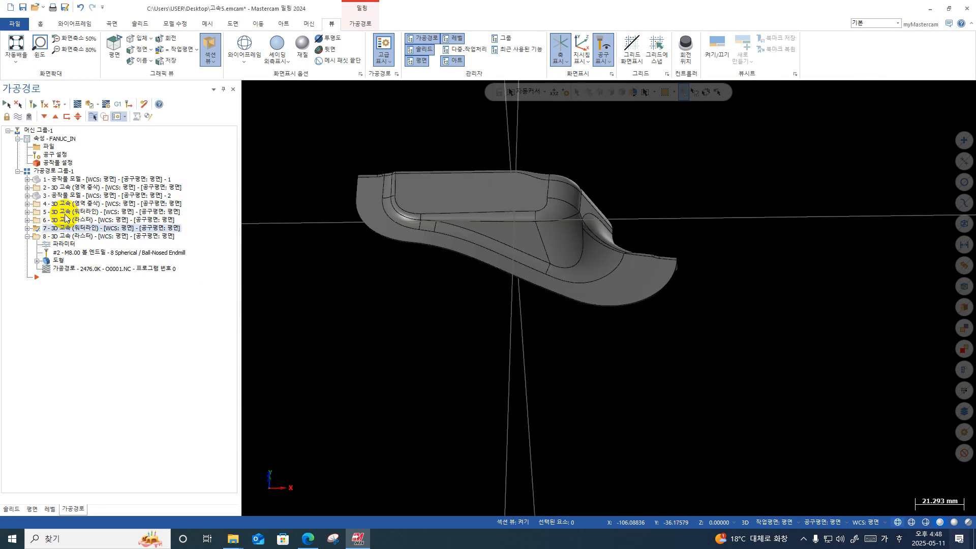
key(ctrl+z)
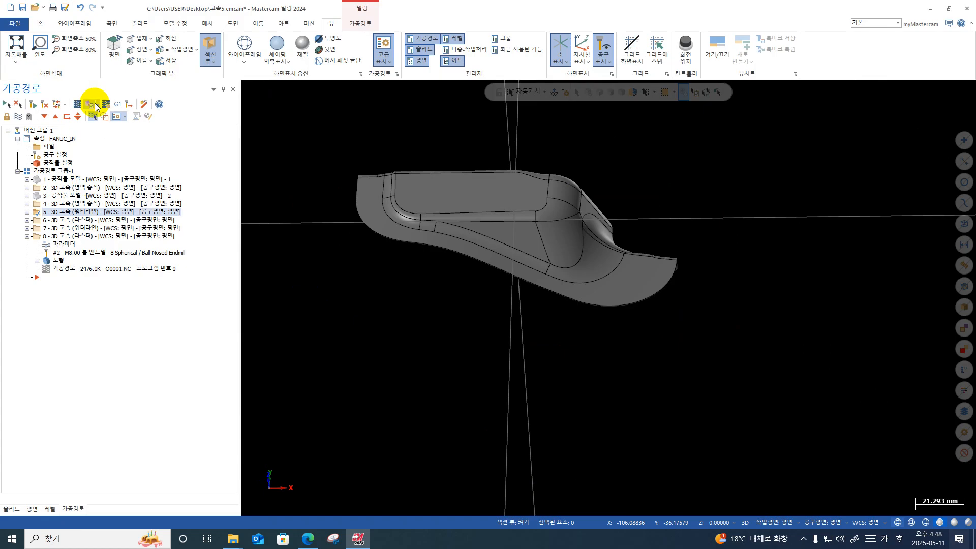
click(79, 105)
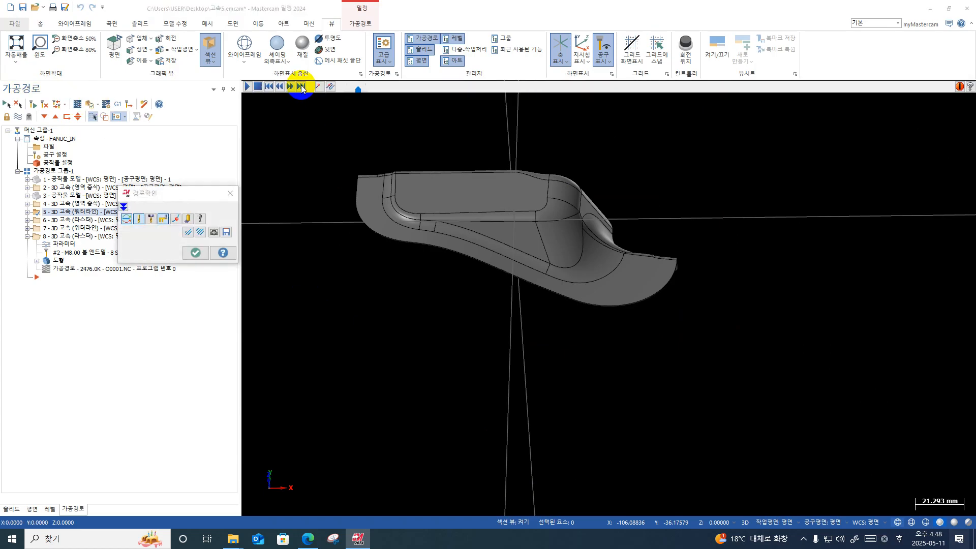
middle_drag(391, 160, 322, 226)
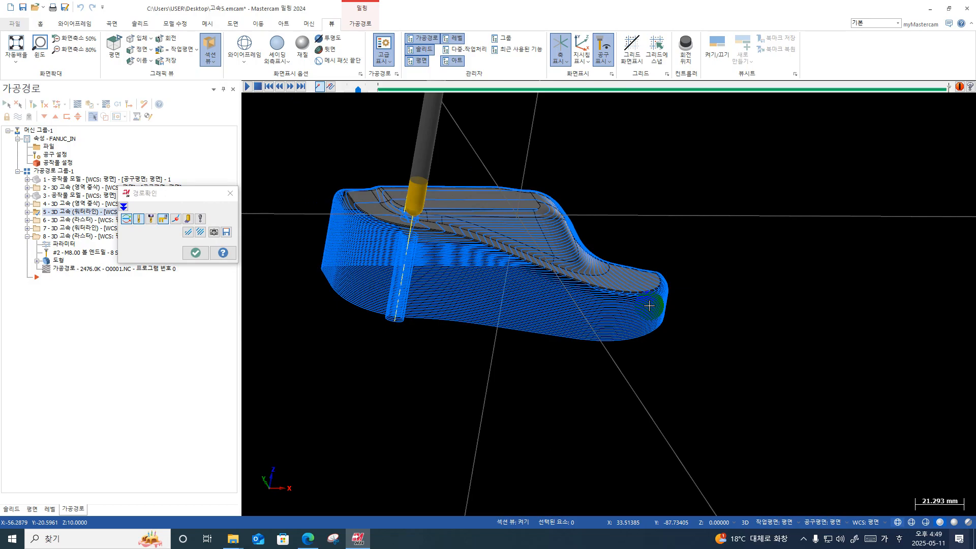
click(126, 377)
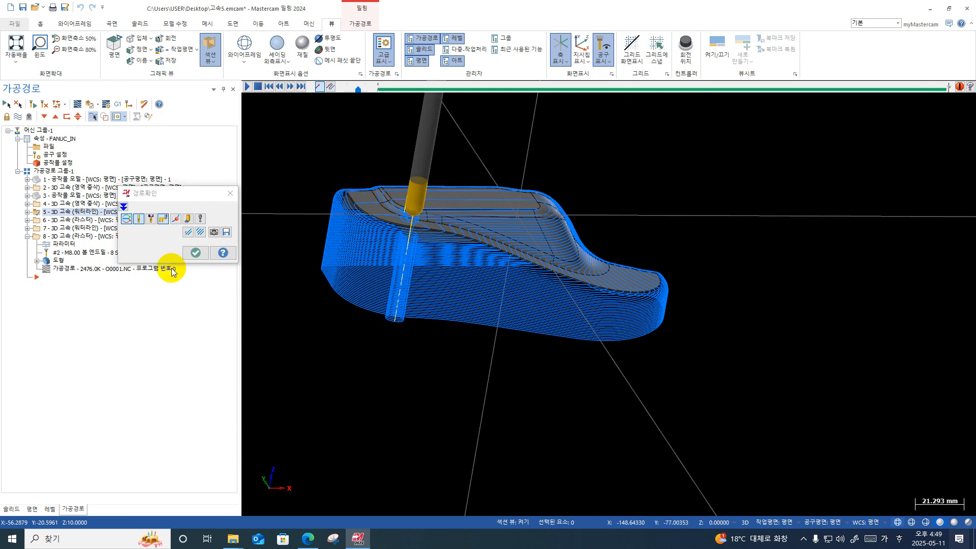
click(195, 252)
- Switch to the top view of the part and create level 11 as the active level
mouse_move(488, 246)
middle_down()
mouse_move(590, 176)
mouse_move(592, 142)
mouse_move(599, 181)
mouse_move(596, 147)
middle_up()
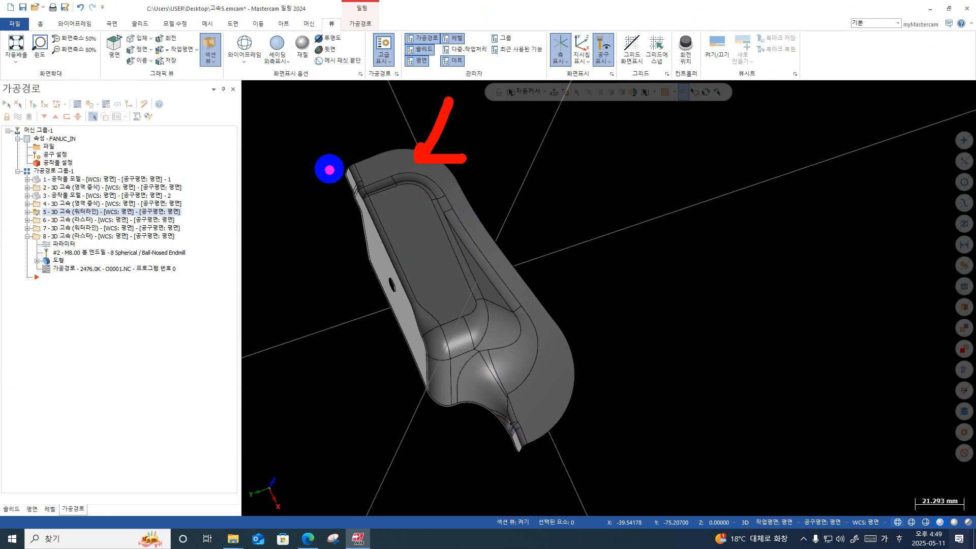
mouse_move(329, 168)
mouse_down()
mouse_move(342, 233)
mouse_move(503, 424)
mouse_up()
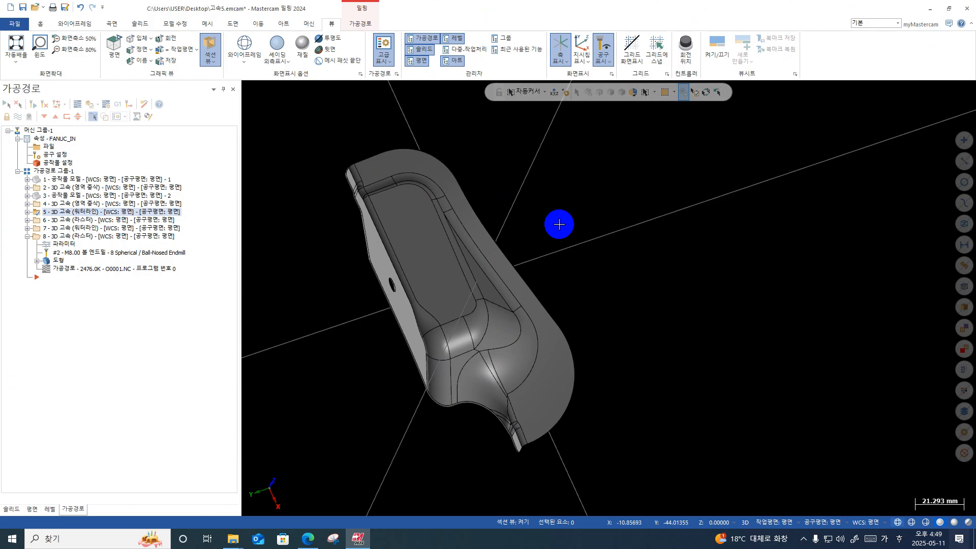
scroll(559, 221, down, 1)
right_click(614, 166)
click(651, 220)
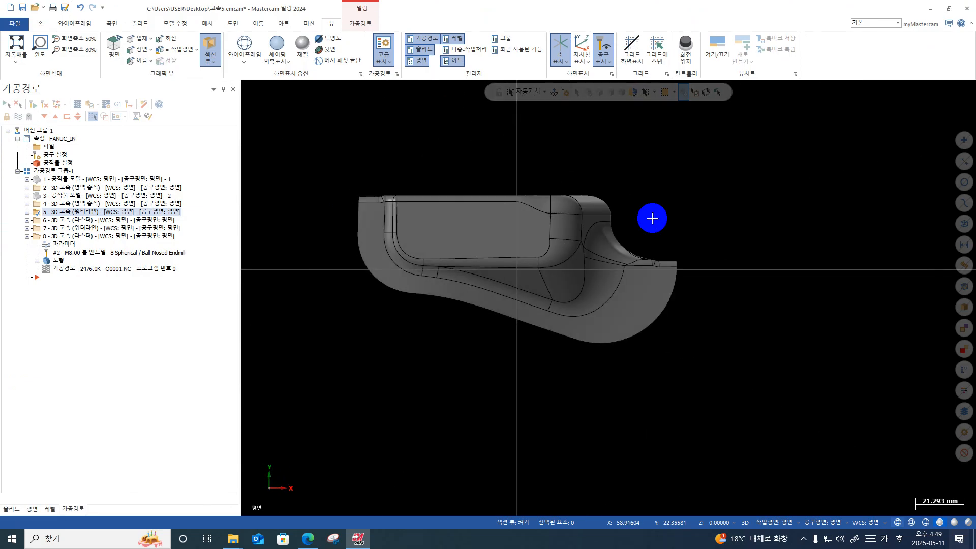
click(50, 507)
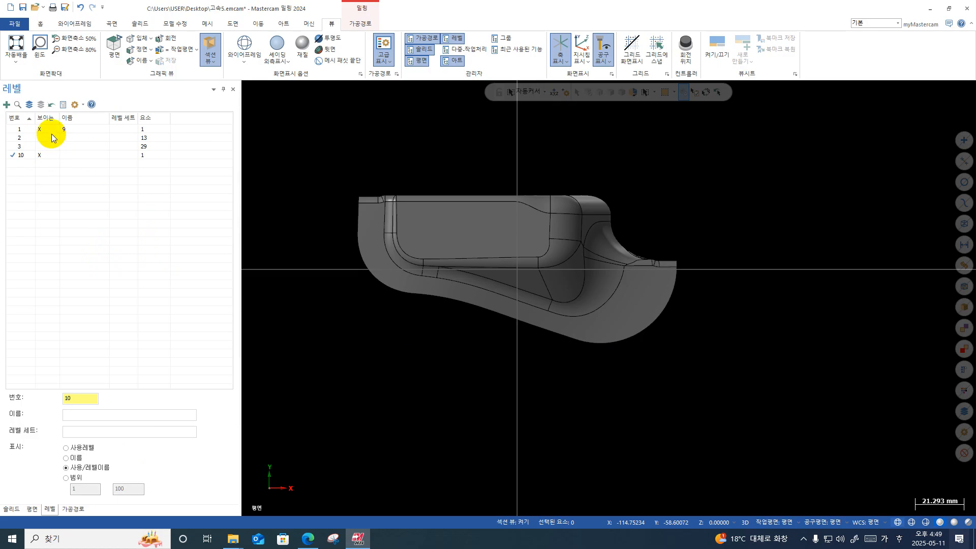
drag(73, 398, 14, 401)
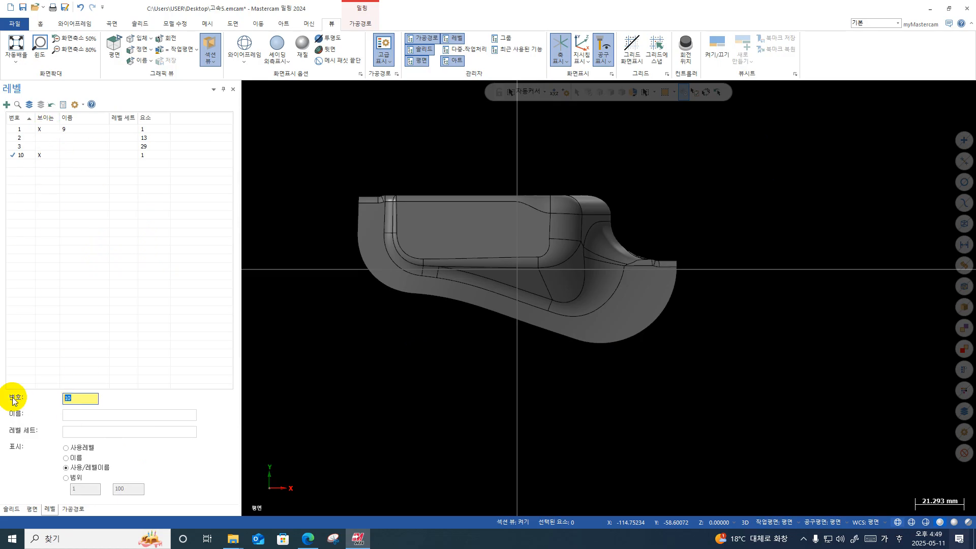
text(11)
key(Return)
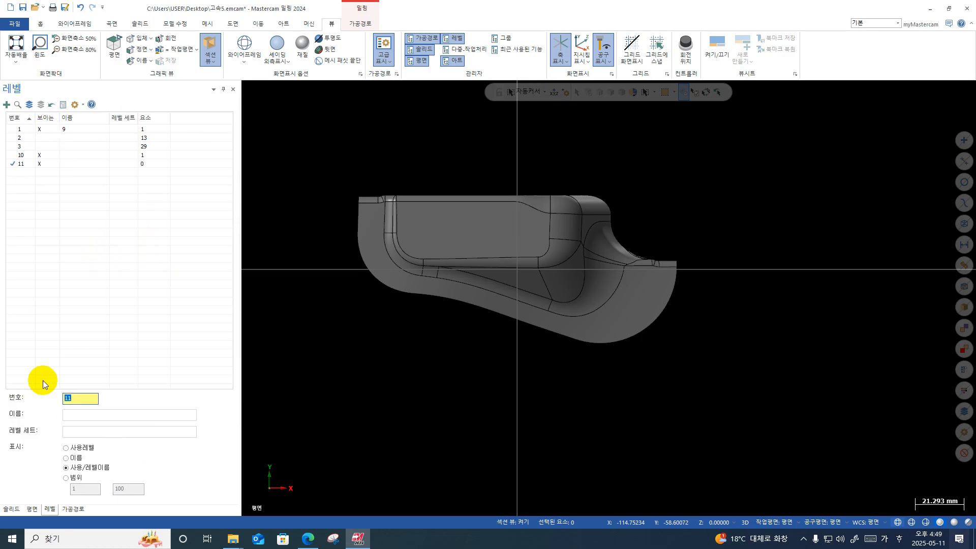
- Hide level 10, keep the solid on level 1 displayed, and set level 11 as the active level
click(41, 154)
click(43, 128)
click(10, 166)
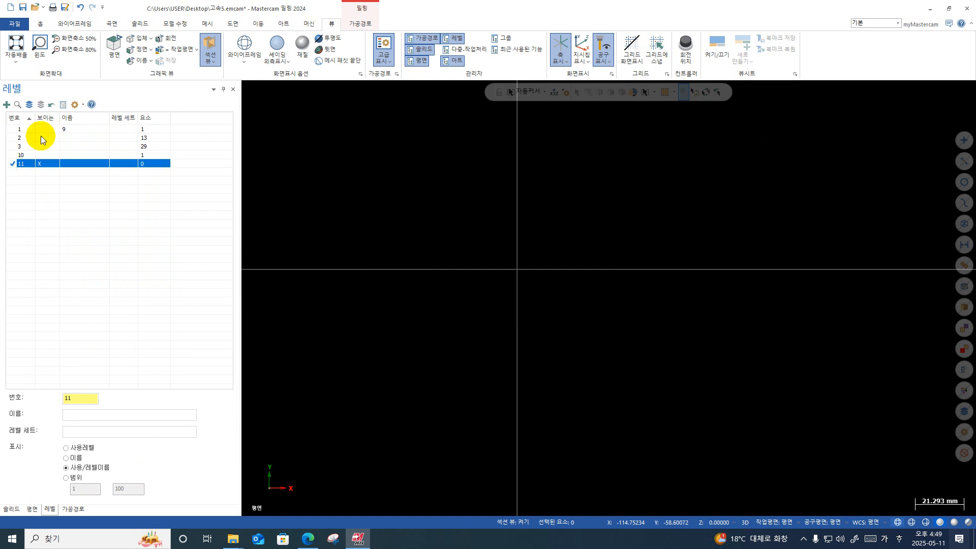
click(41, 137)
click(42, 129)
click(40, 136)
double_click(15, 130)
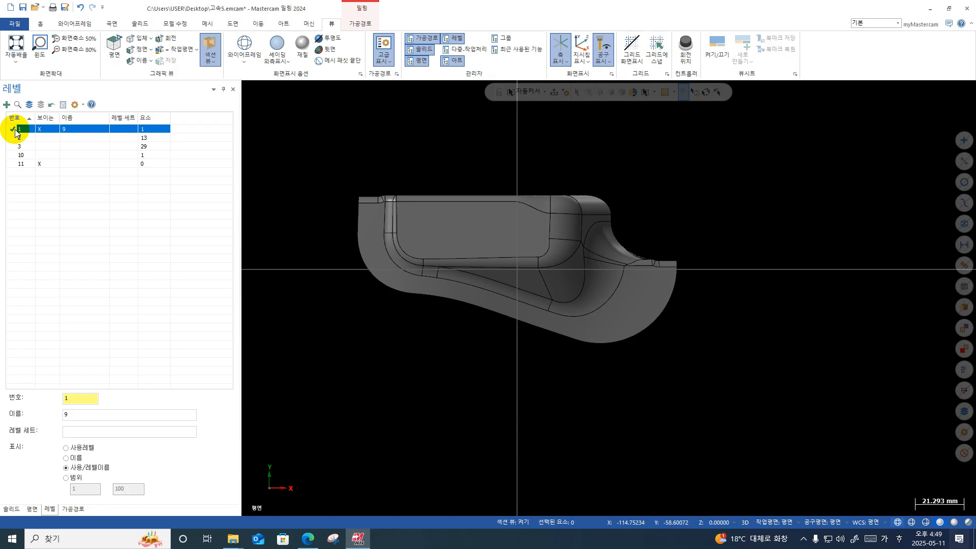
click(13, 163)
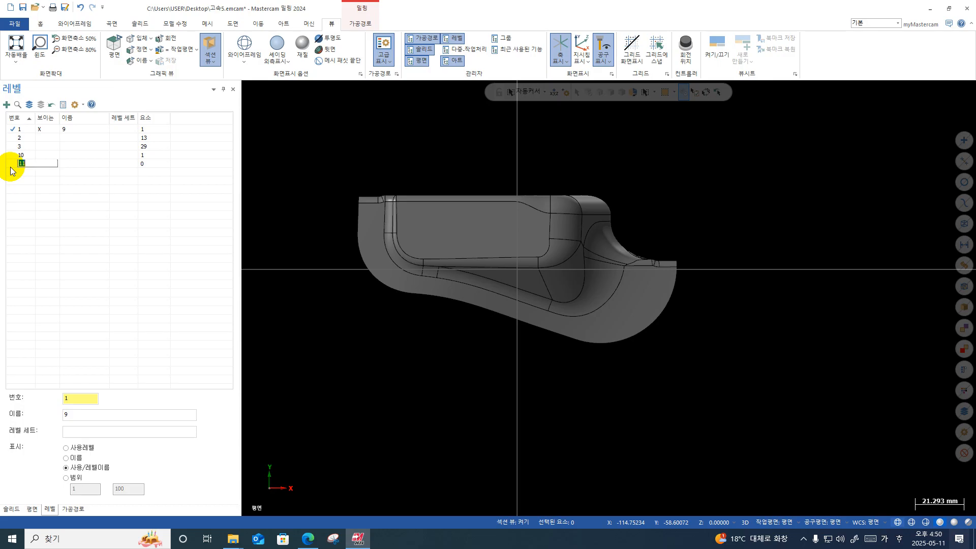
click(13, 165)
click(373, 108)
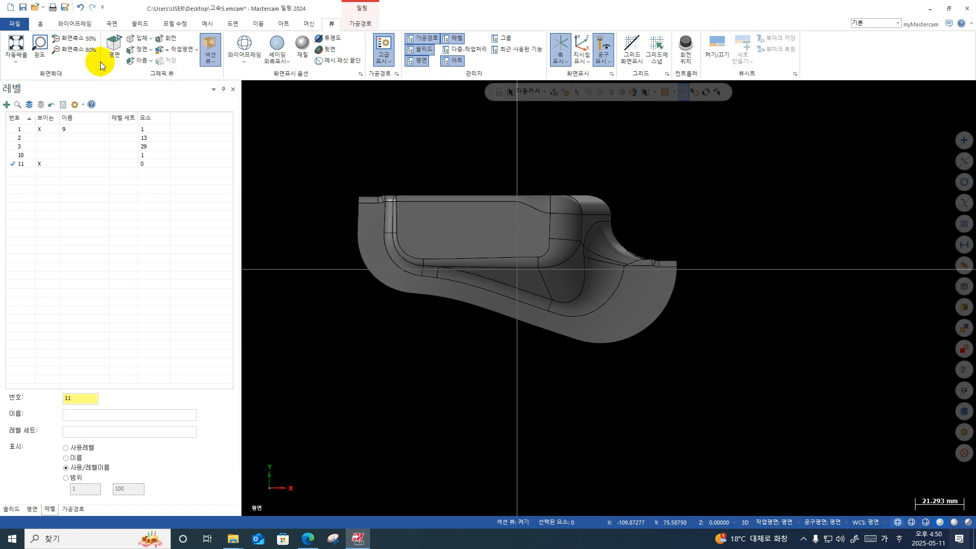
- Convert the underside face of the solid's curved flange to a surface on level 11, keeping the original solid
click(112, 24)
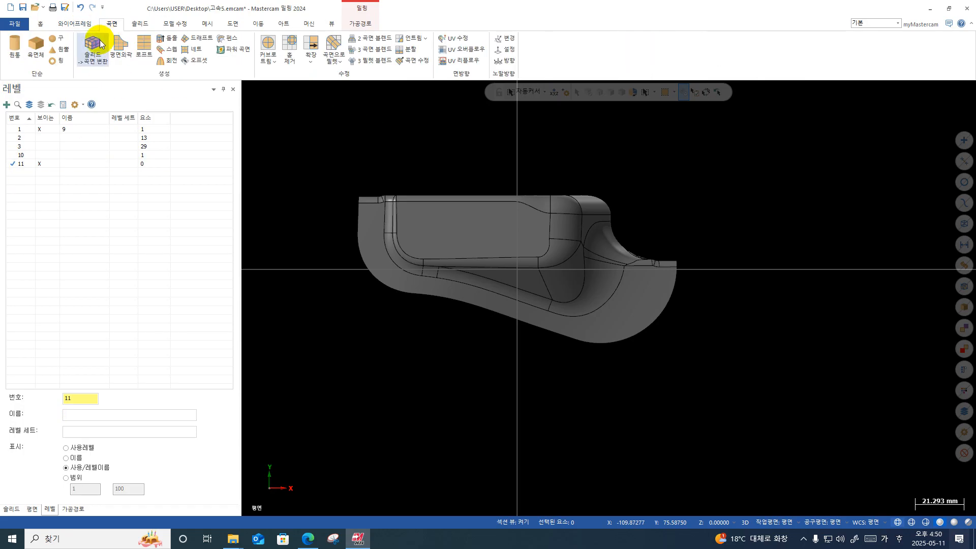
click(100, 44)
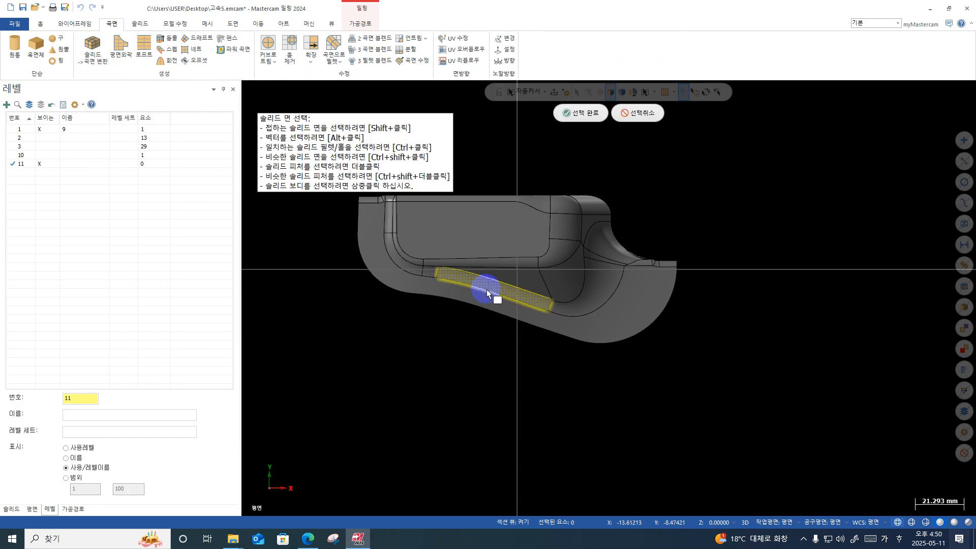
middle_drag(496, 298, 384, 236)
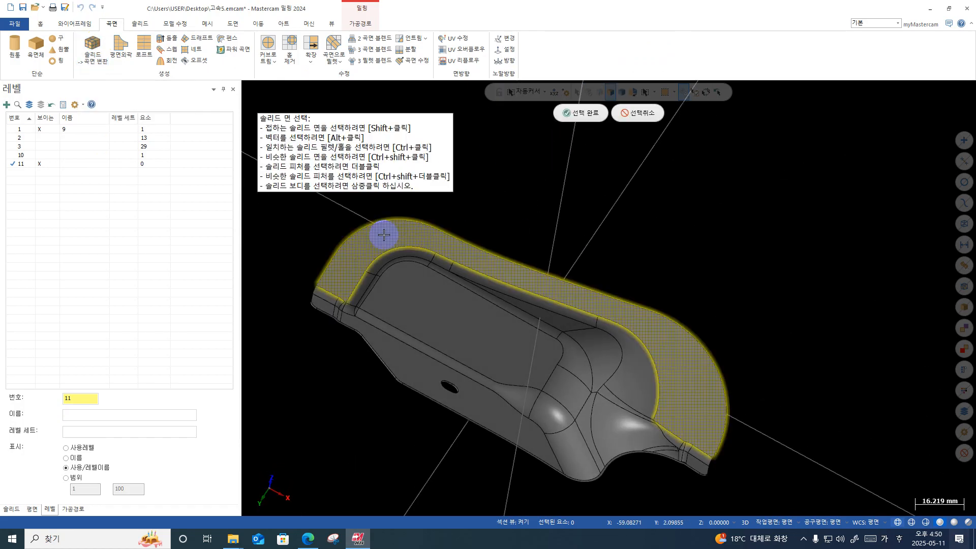
click(385, 236)
key(Return)
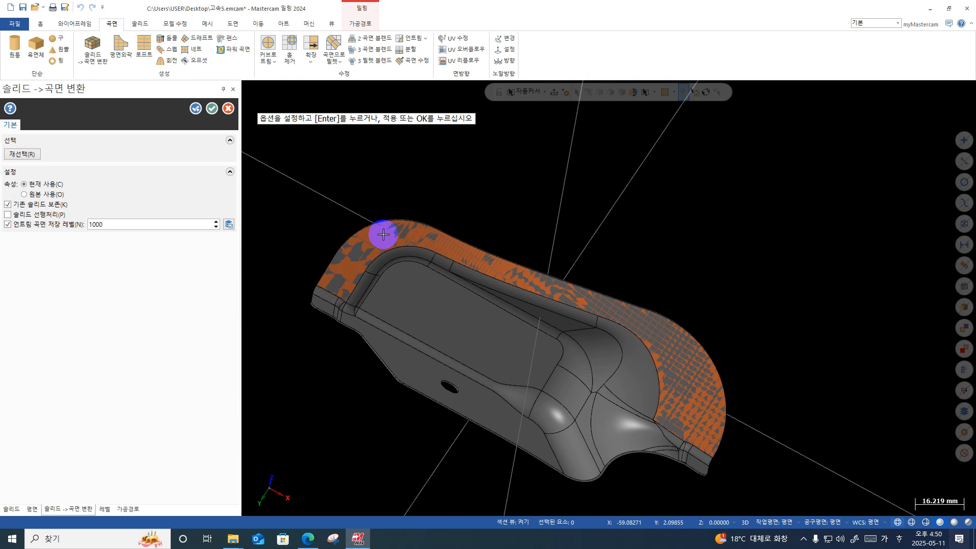
click(212, 109)
middle_drag(359, 229, 284, 203)
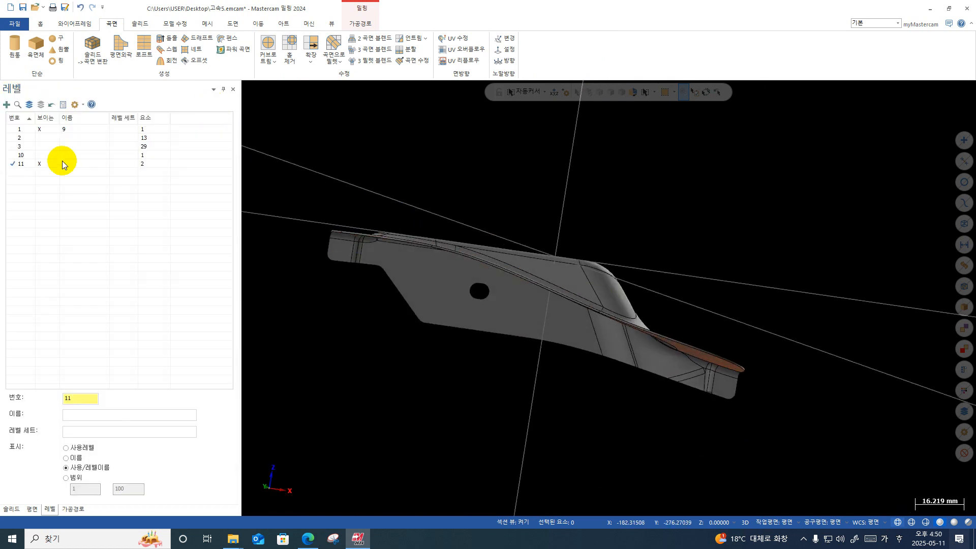
- Hide level 1, delete the converted flange surface from level 11, and display the solid on level 1 again
click(37, 129)
middle_drag(472, 283, 324, 317)
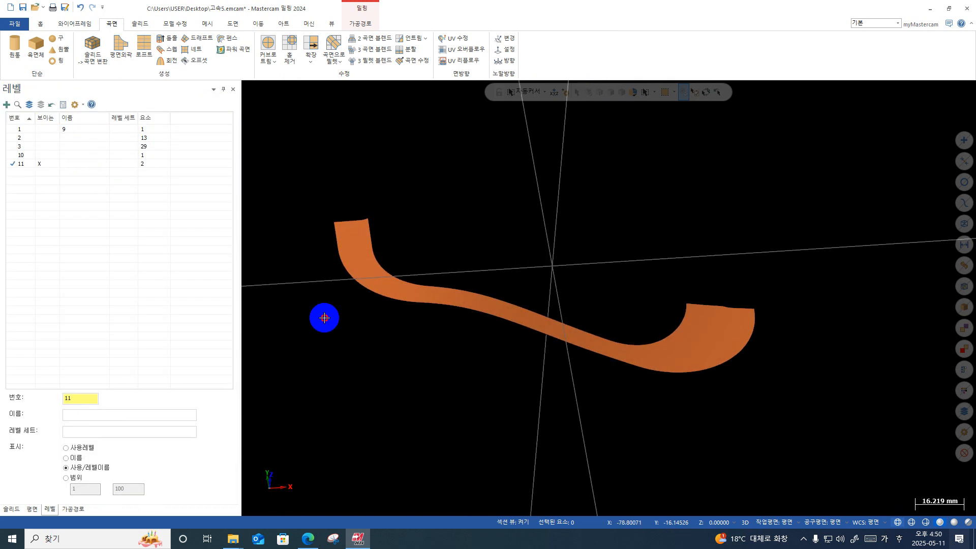
right_click(513, 166)
click(554, 231)
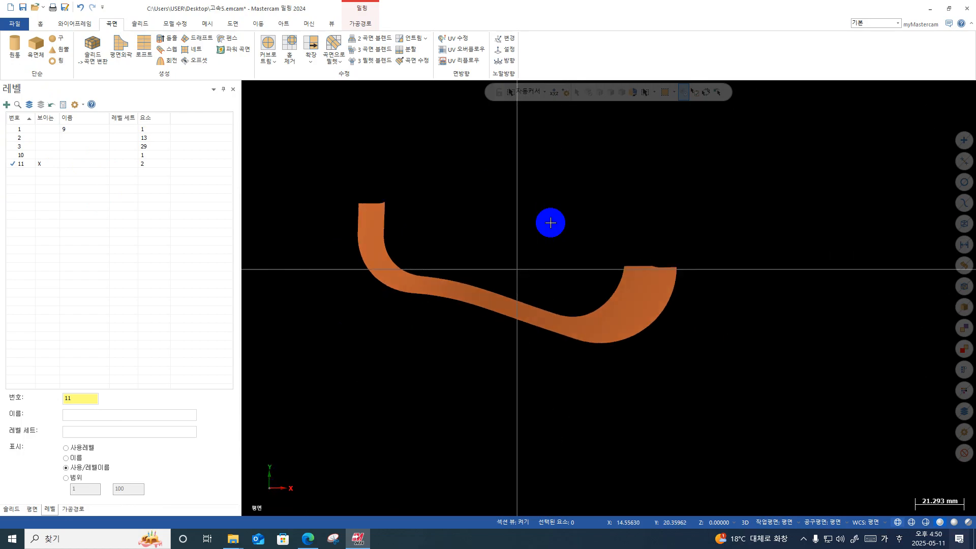
click(398, 290)
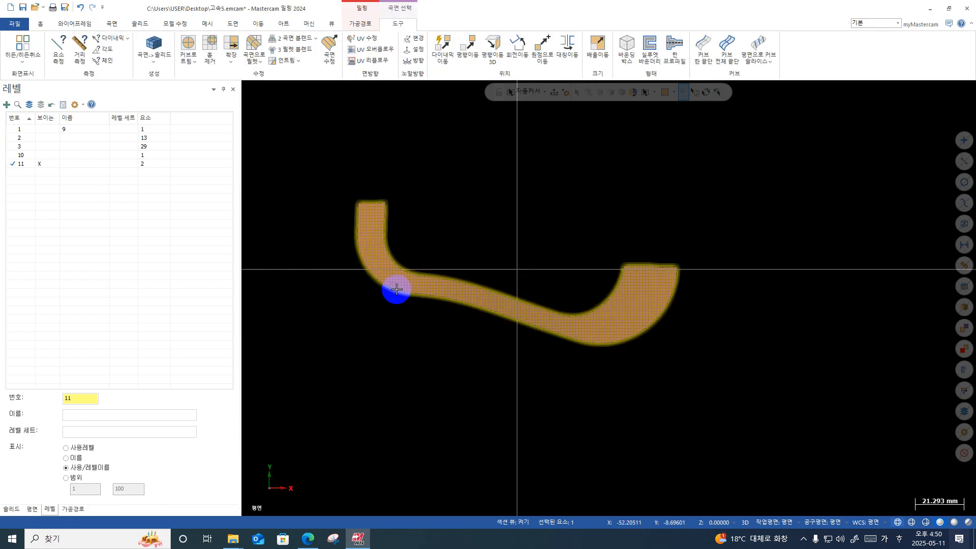
key(Delete)
click(39, 129)
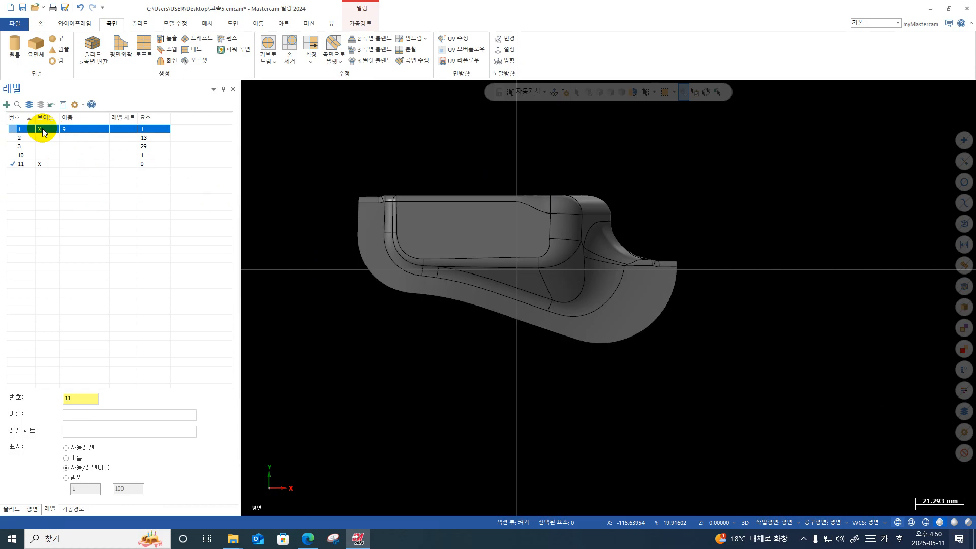
- Convert the flange's underside face to a surface on level 11 again and hide the solid on level 1
middle_drag(460, 236, 337, 146)
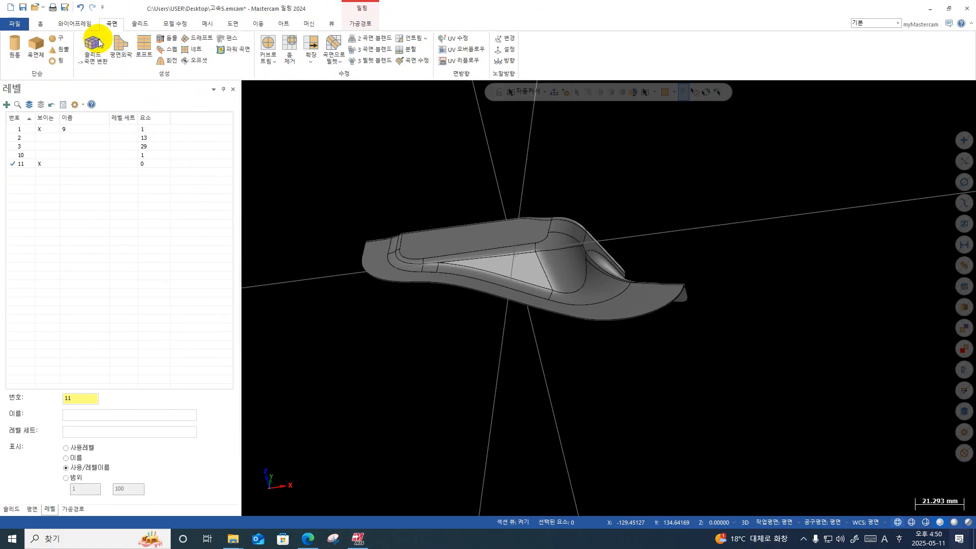
click(187, 95)
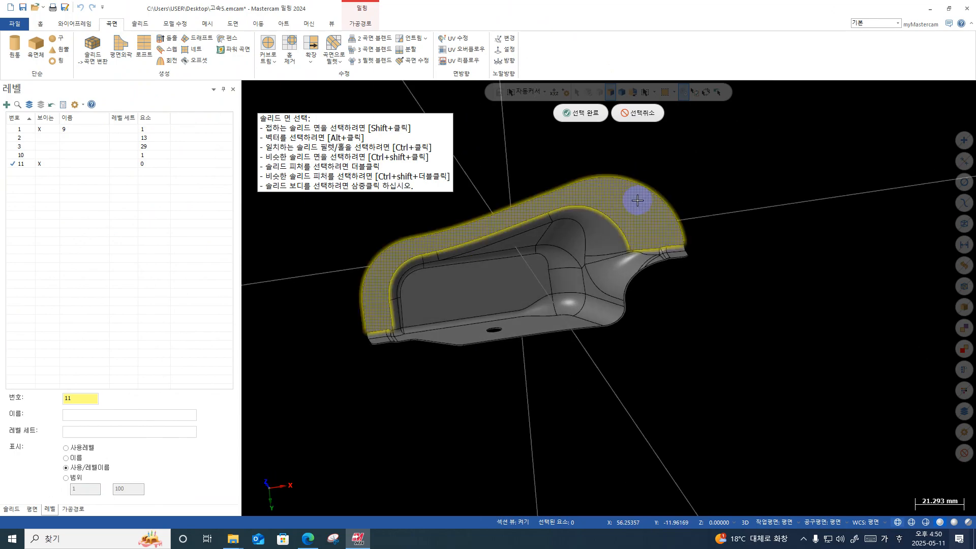
key(Return)
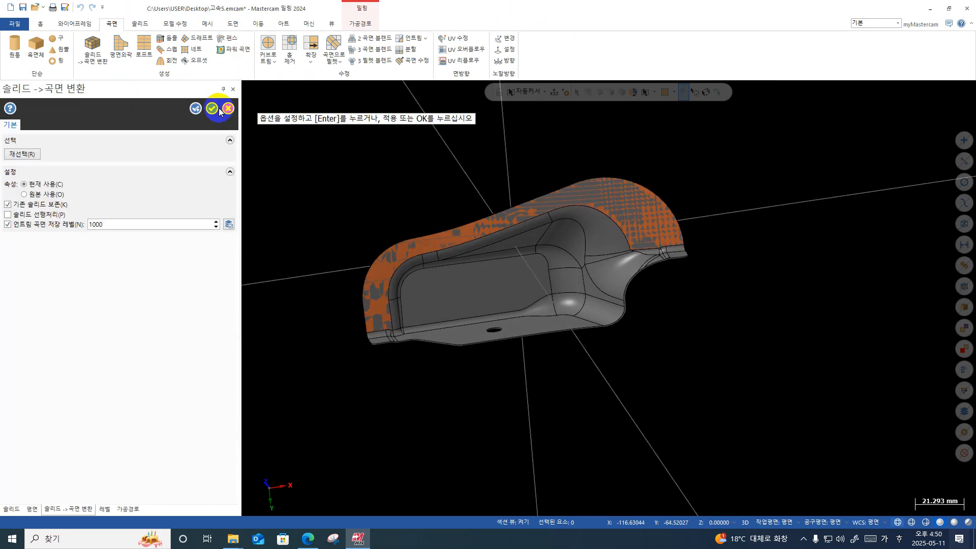
click(214, 107)
middle_drag(625, 223, 672, 331)
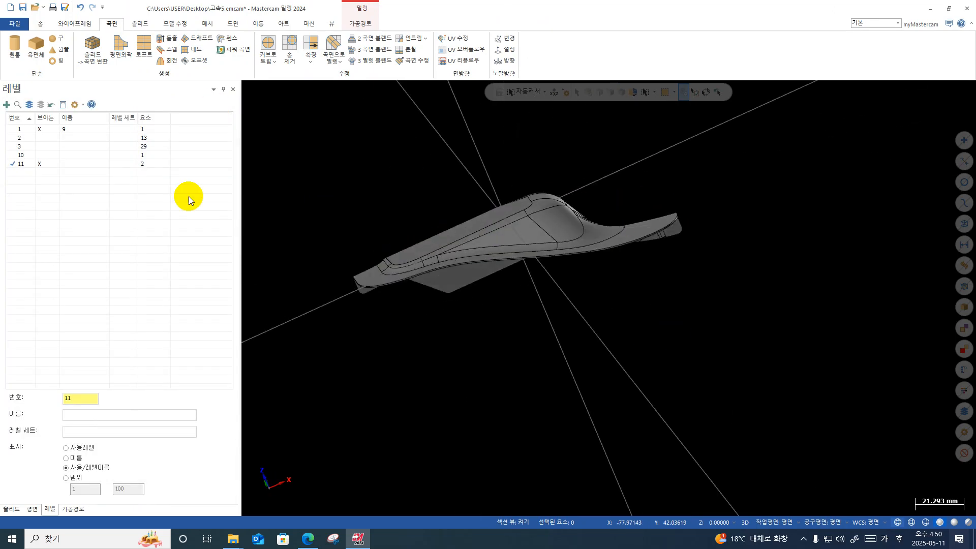
click(40, 129)
middle_drag(528, 284, 531, 337)
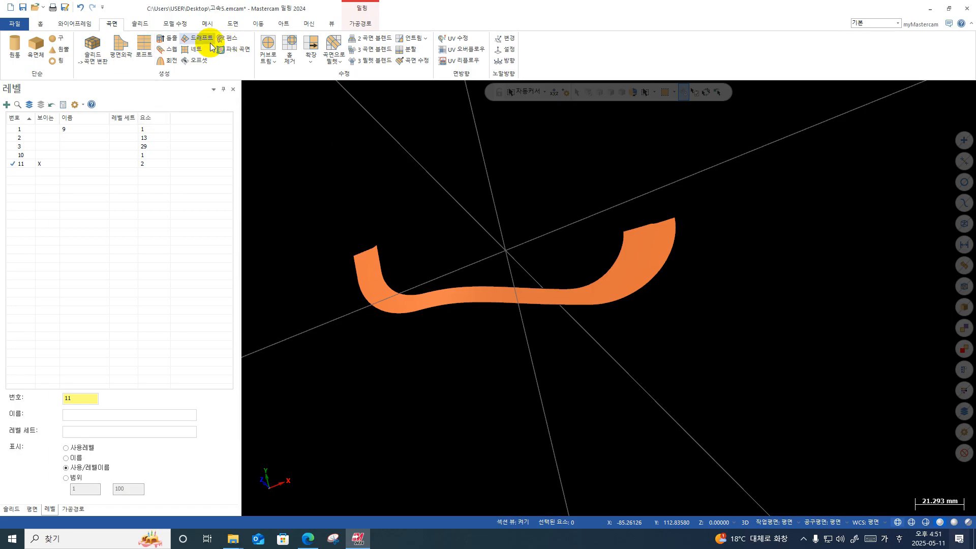
- Create an offset copy of the flange surface at a distance of -4.5
click(194, 63)
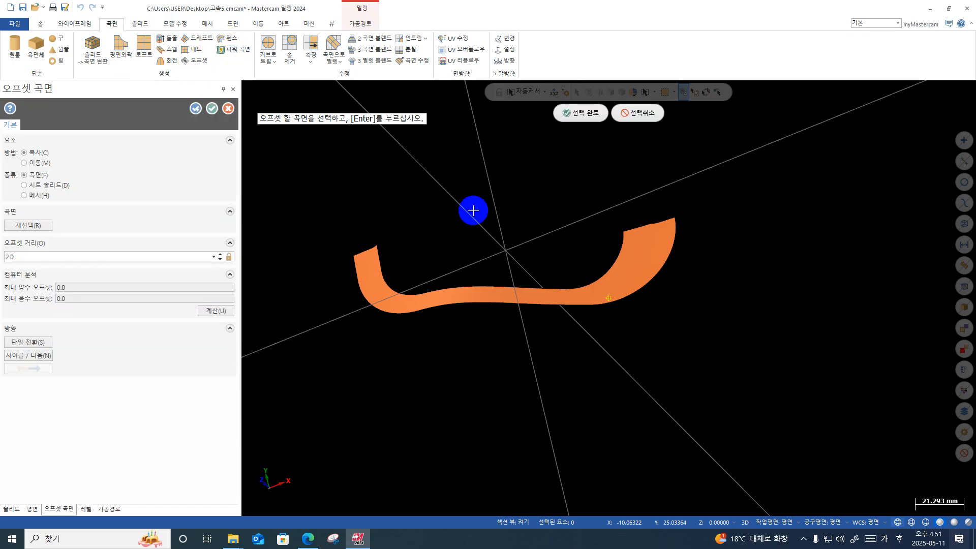
middle_drag(470, 209, 481, 281)
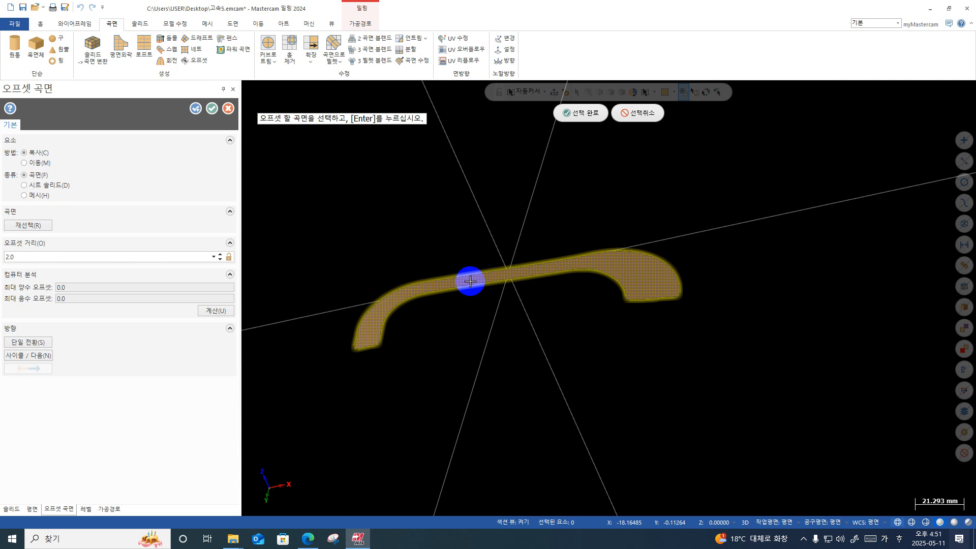
click(470, 281)
key(Return)
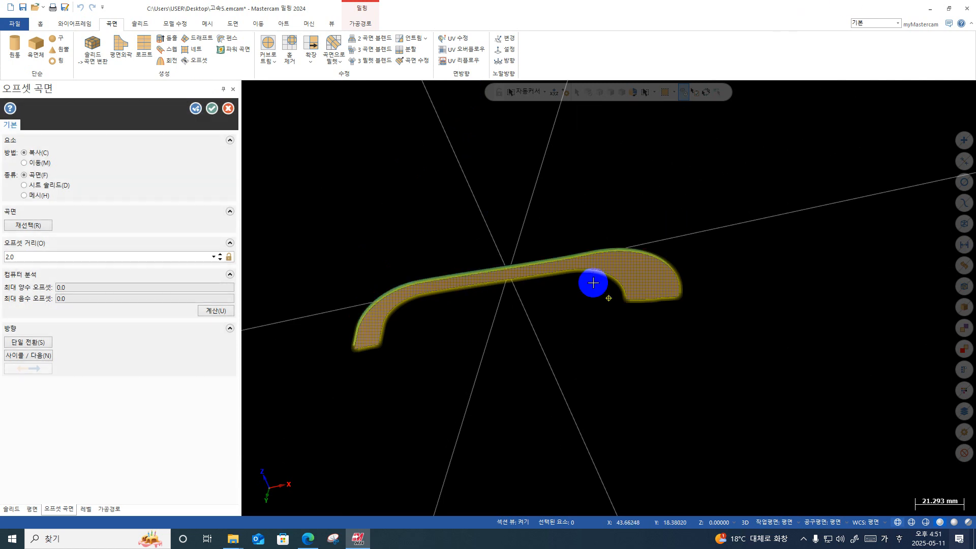
middle_drag(590, 281, 416, 323)
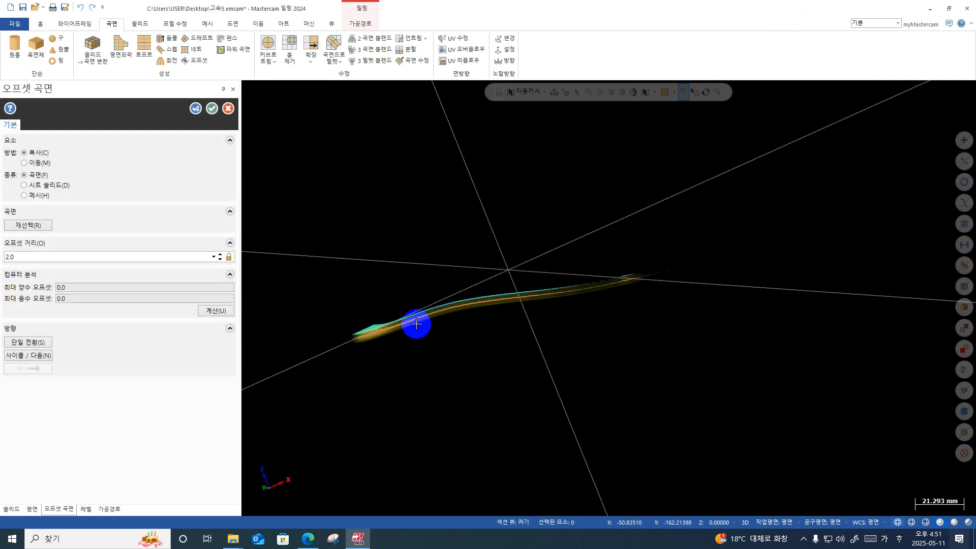
double_click(20, 261)
text(4.5)
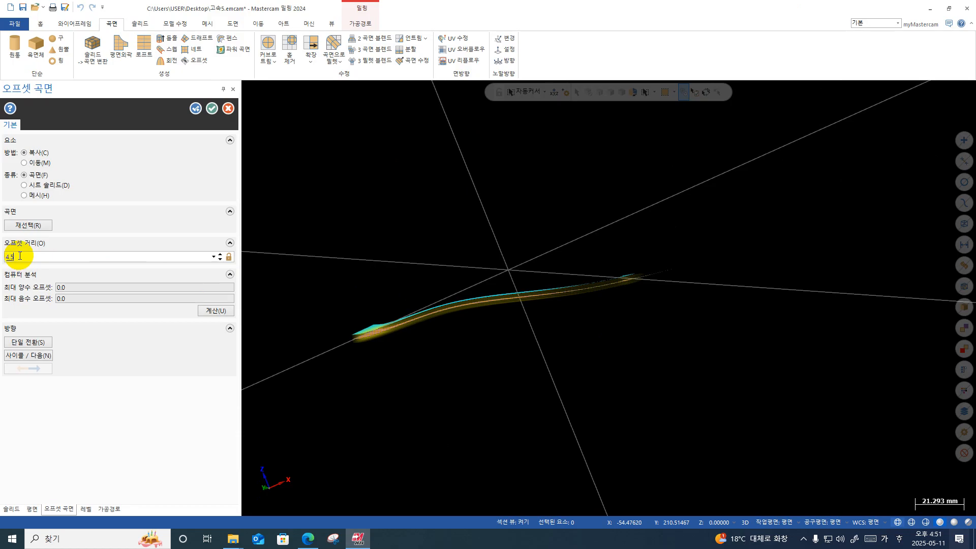
key(Return)
double_click(20, 256)
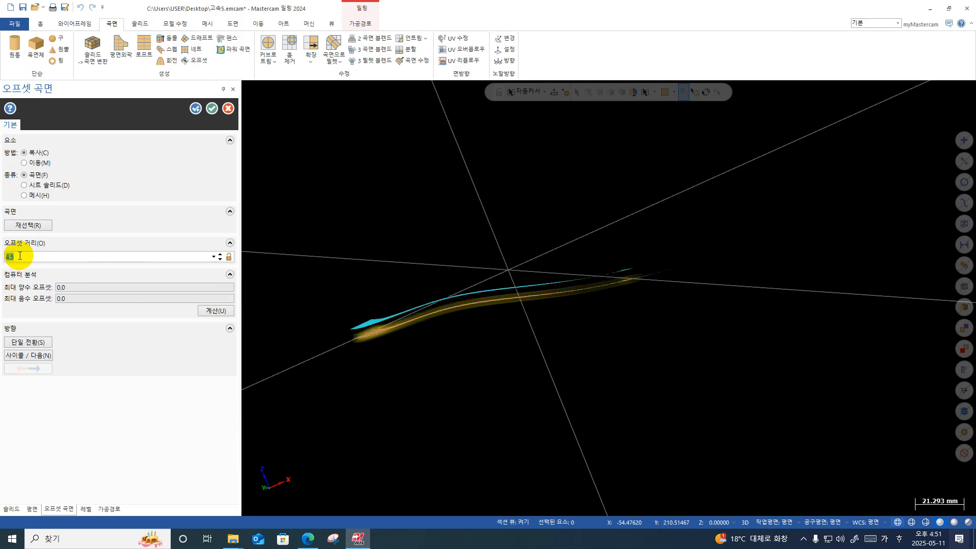
text(-4.5)
key(Return)
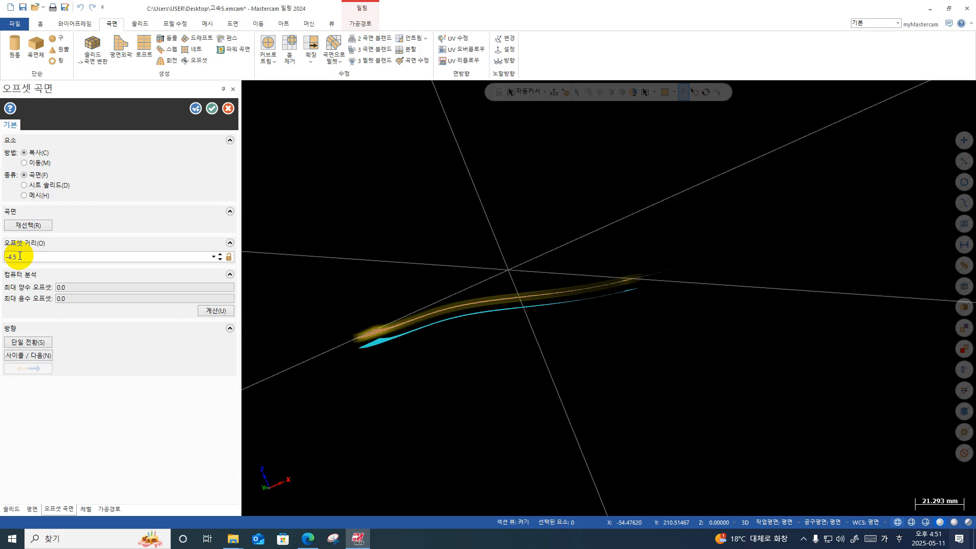
click(211, 109)
- Delete the original flange surface, keep its offset copy, and switch to the top view
middle_drag(457, 229, 346, 327)
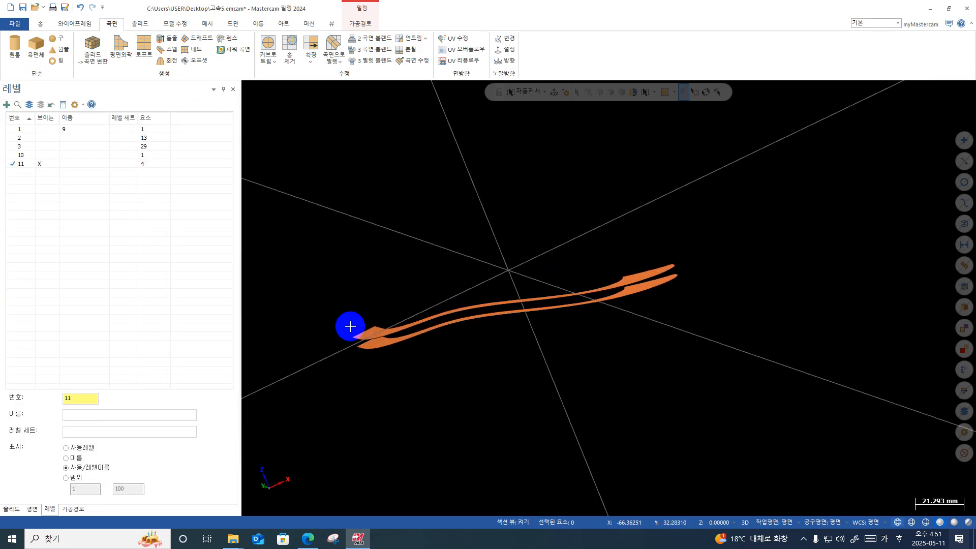
click(372, 331)
key(Delete)
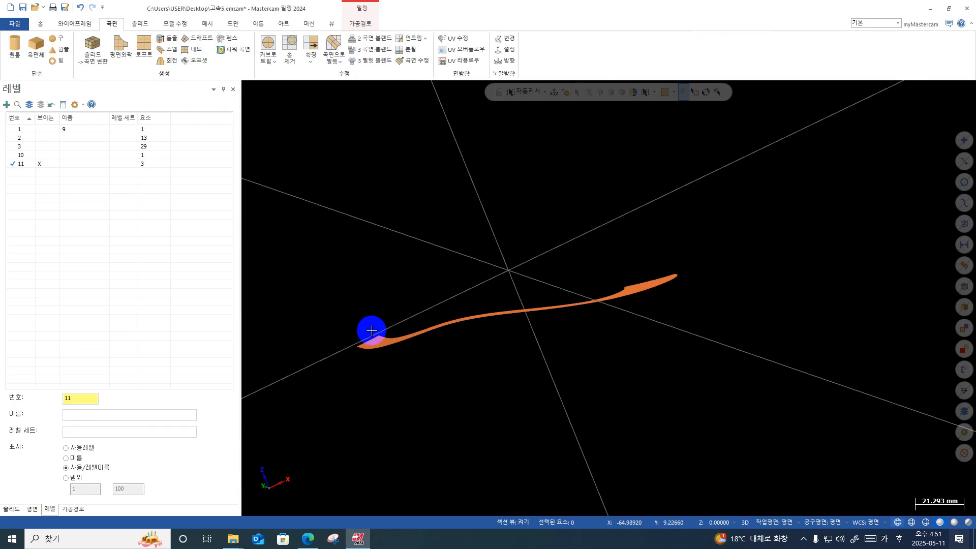
right_click(649, 291)
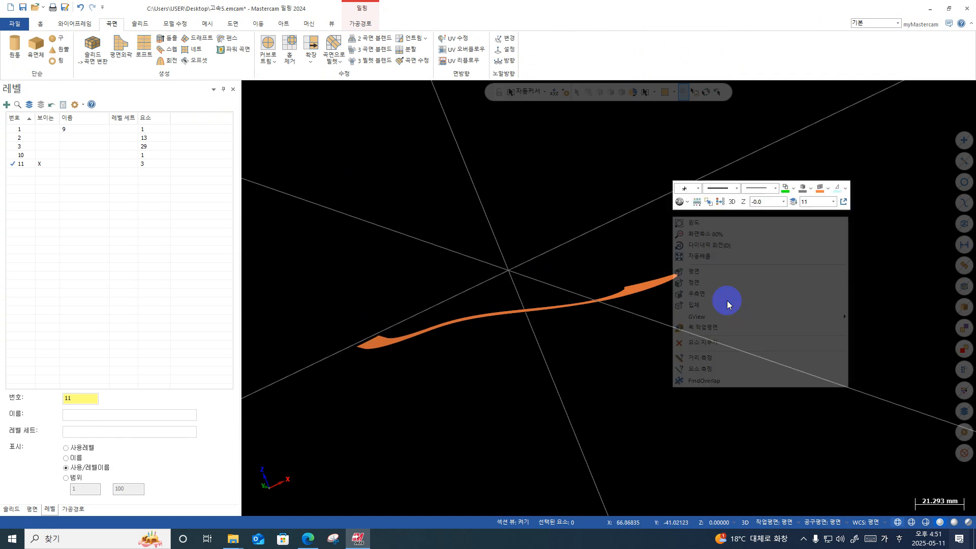
click(707, 273)
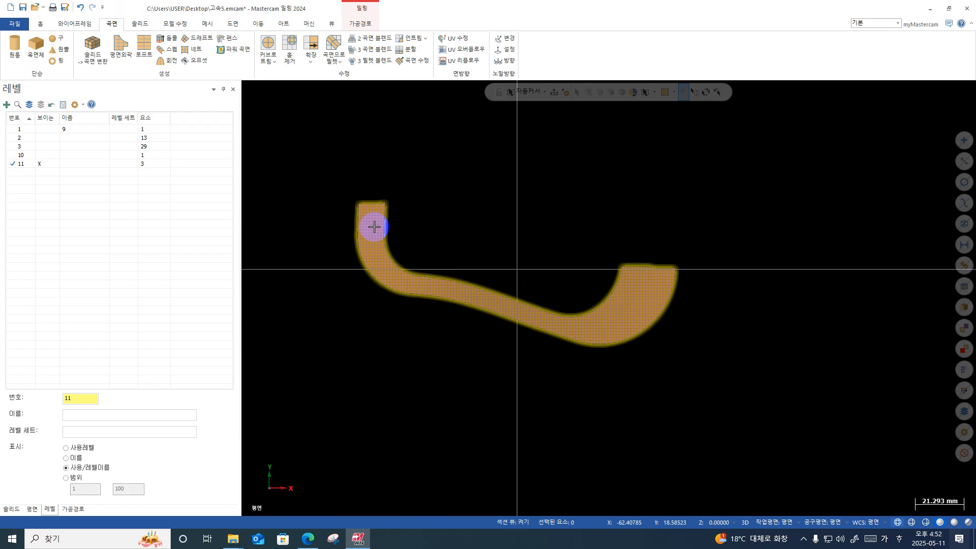
- Untrim the offset flange surface on level 11 to its full rectangular extent without keeping the original surface
click(405, 40)
click(373, 224)
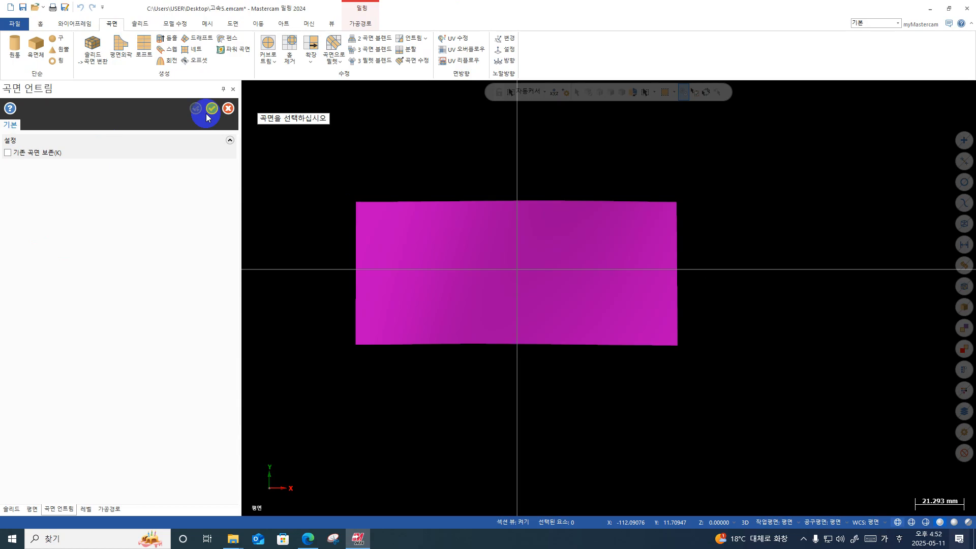
click(209, 110)
- Display the solid on level 1 together with the untrimmed surface and return to the top view
mouse_move(542, 216)
middle_down()
mouse_move(510, 122)
mouse_move(551, 107)
mouse_move(599, 135)
mouse_move(669, 136)
mouse_move(688, 113)
mouse_move(695, 120)
middle_up()
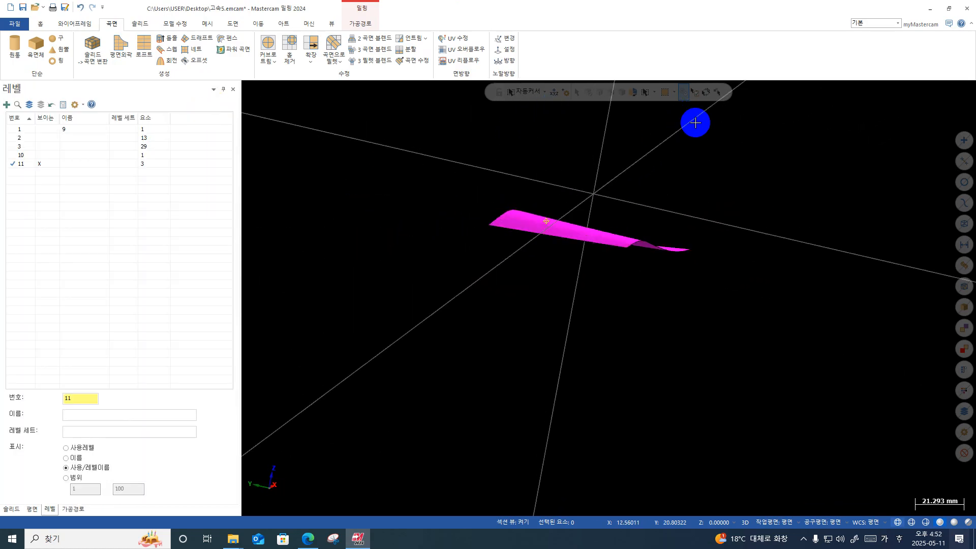
click(40, 130)
middle_drag(447, 219, 442, 264)
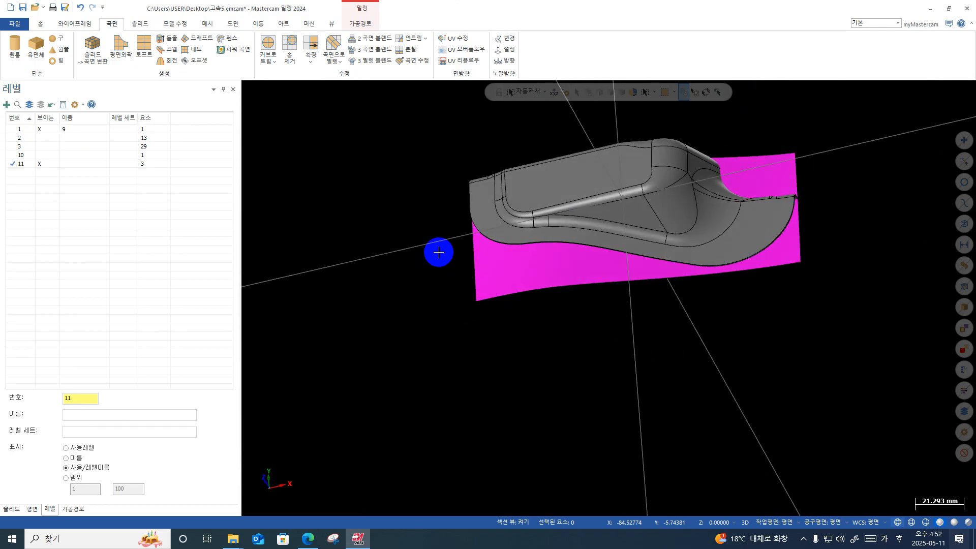
right_click(864, 109)
click(866, 165)
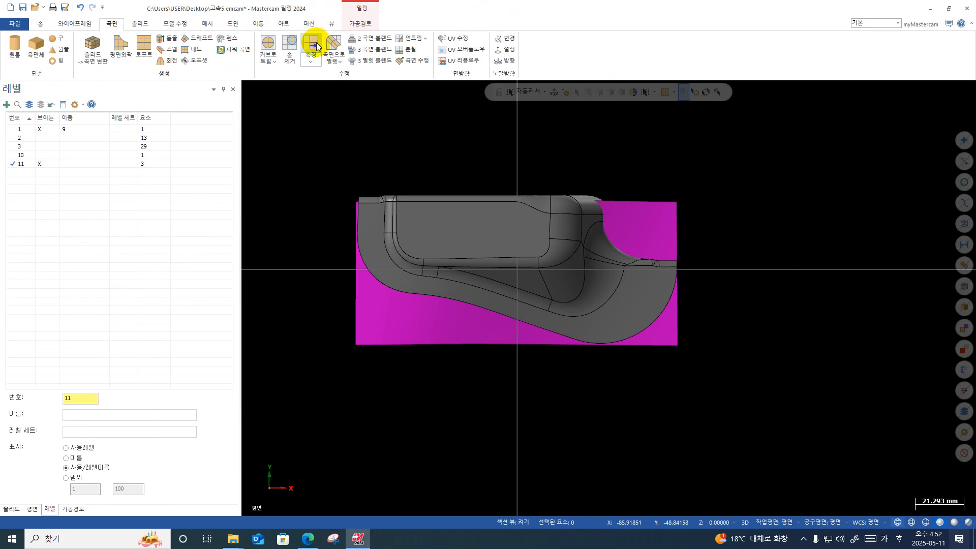
- Extend the untrimmed surface by 20 mm past its -Y edge and its -X edge with the non-linear style
click(312, 45)
click(98, 154)
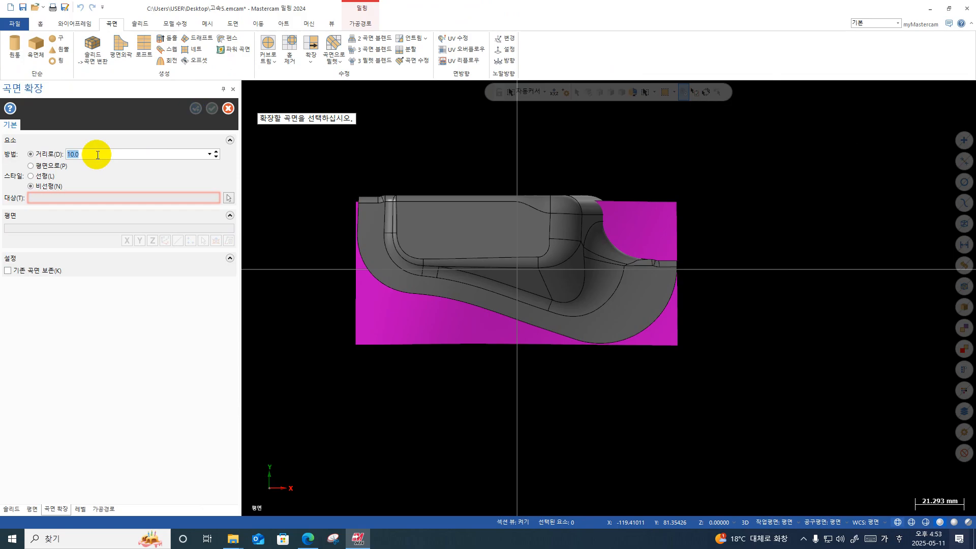
text(20.0)
click(386, 332)
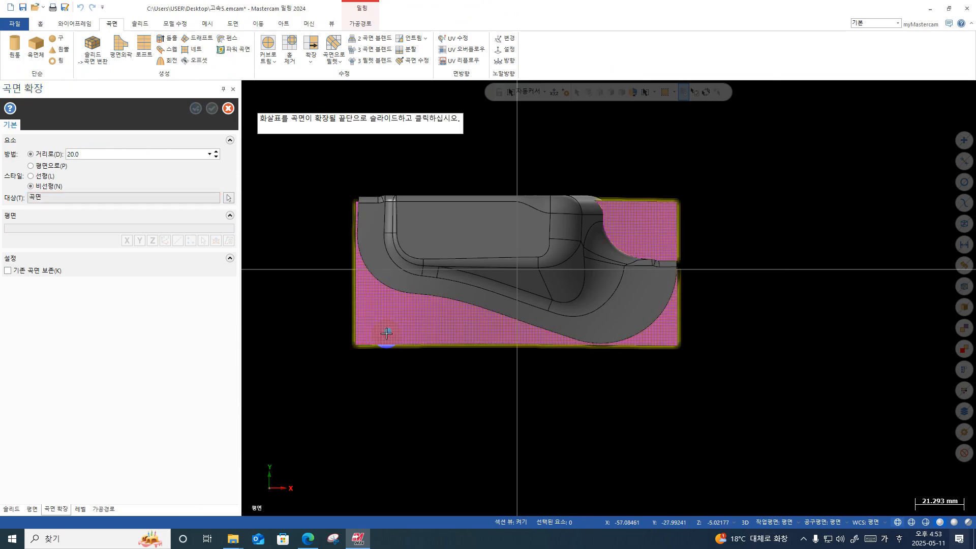
click(386, 372)
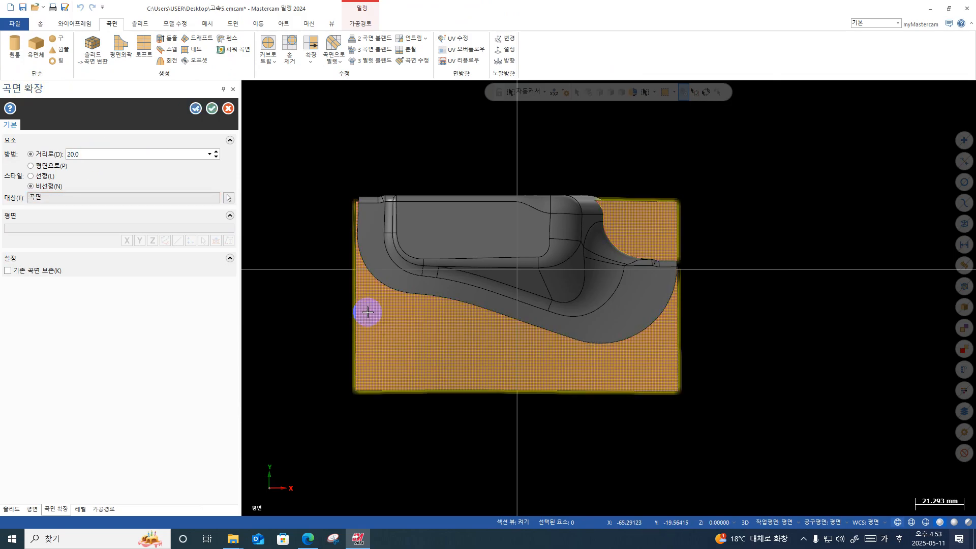
click(282, 313)
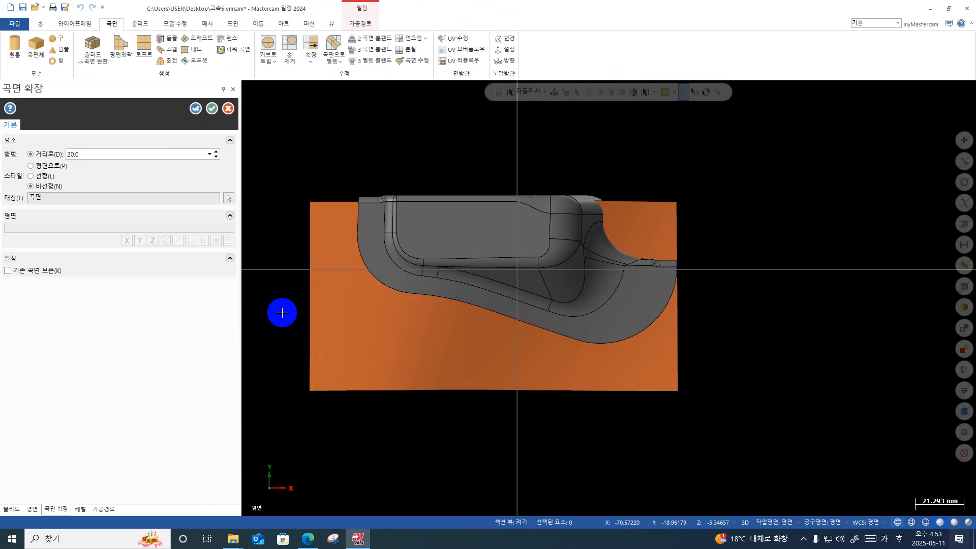
key(Return)
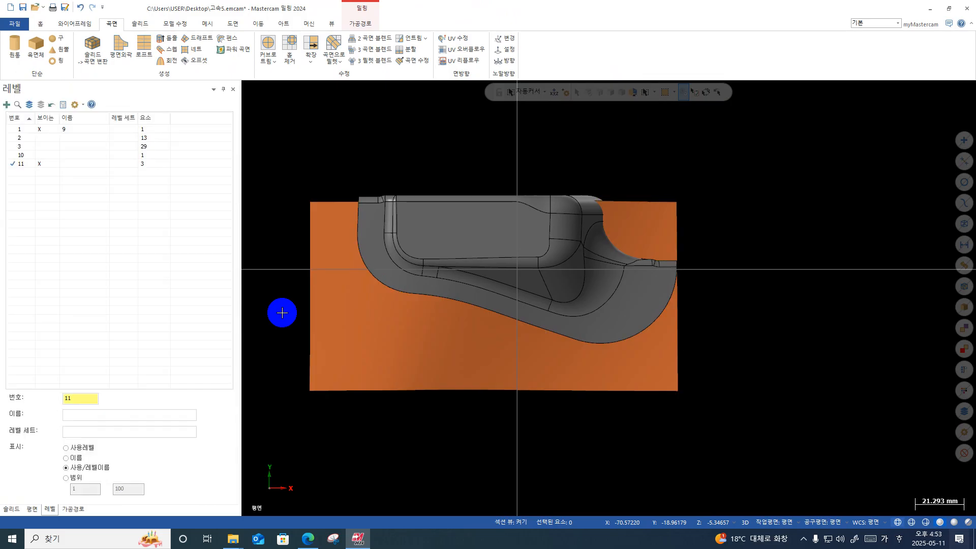
- Examine from several angles how the extended surface meets the solid's flange and its two end tabs, finishing in the top view
mouse_move(331, 243)
middle_down()
mouse_move(326, 226)
mouse_move(344, 257)
mouse_move(334, 237)
middle_up()
right_click(652, 175)
click(689, 230)
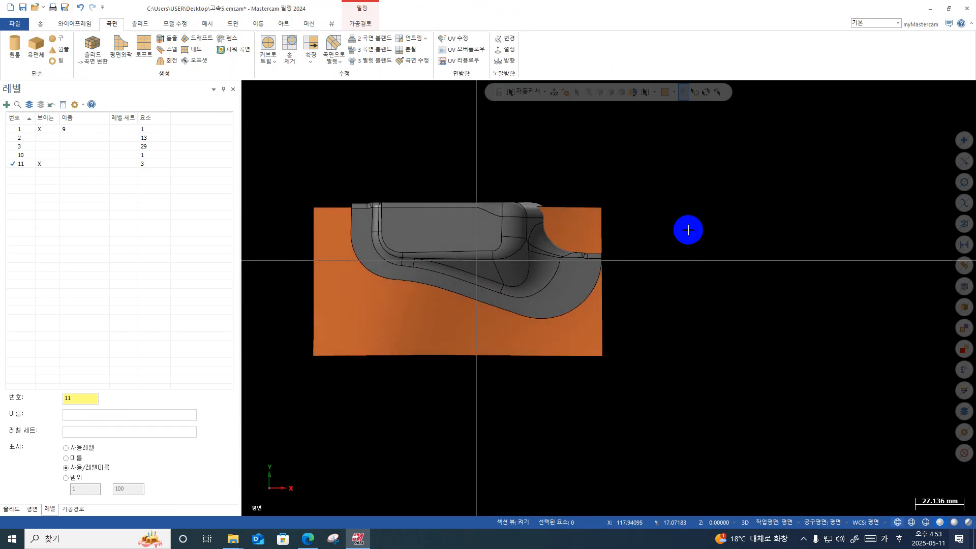
scroll(688, 229, up, 1)
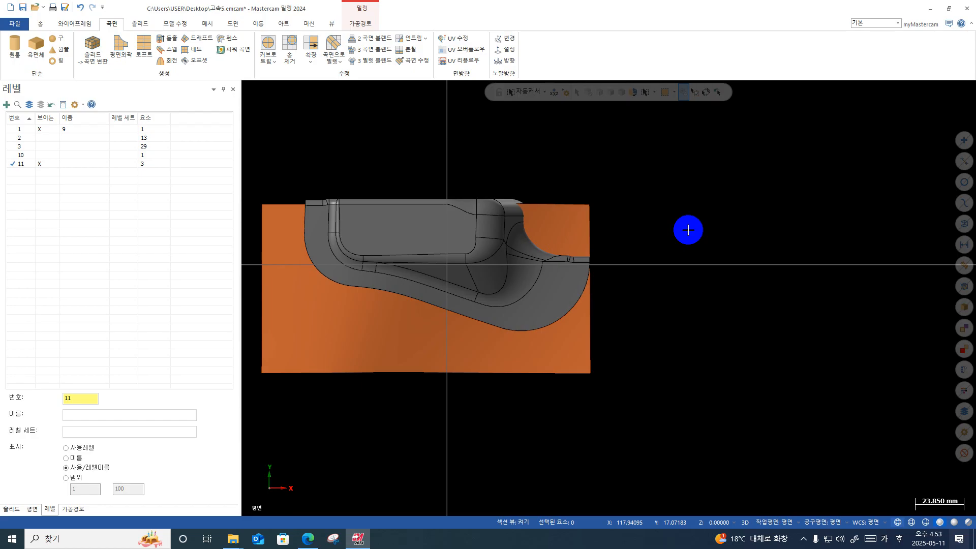
middle_drag(571, 273, 426, 315)
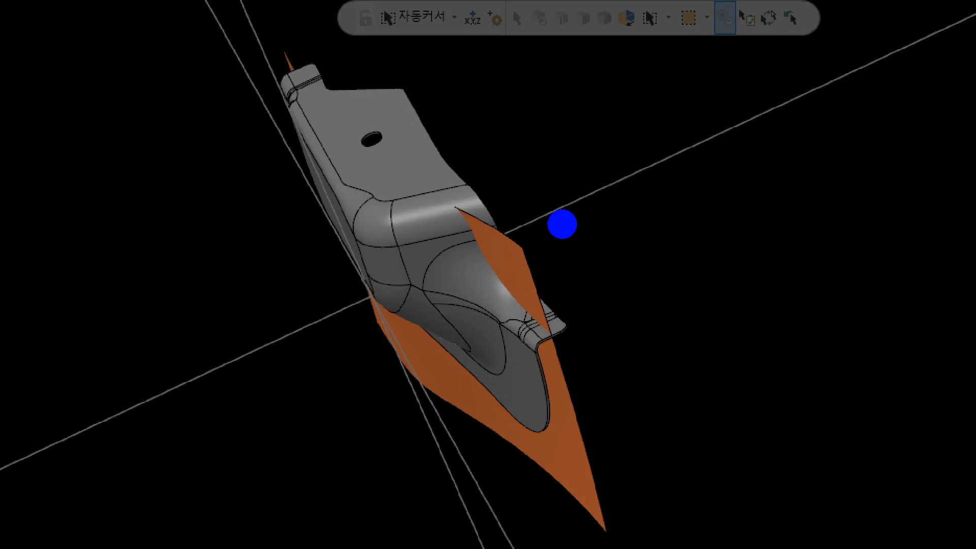
mouse_move(607, 196)
mouse_down()
mouse_move(534, 227)
mouse_move(593, 235)
mouse_up()
key(Escape)
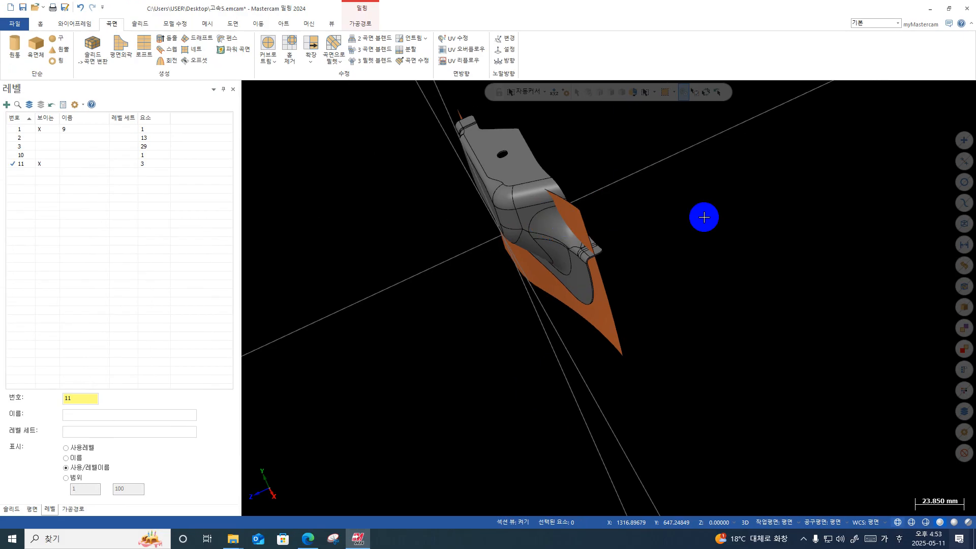
right_click(704, 217)
click(673, 266)
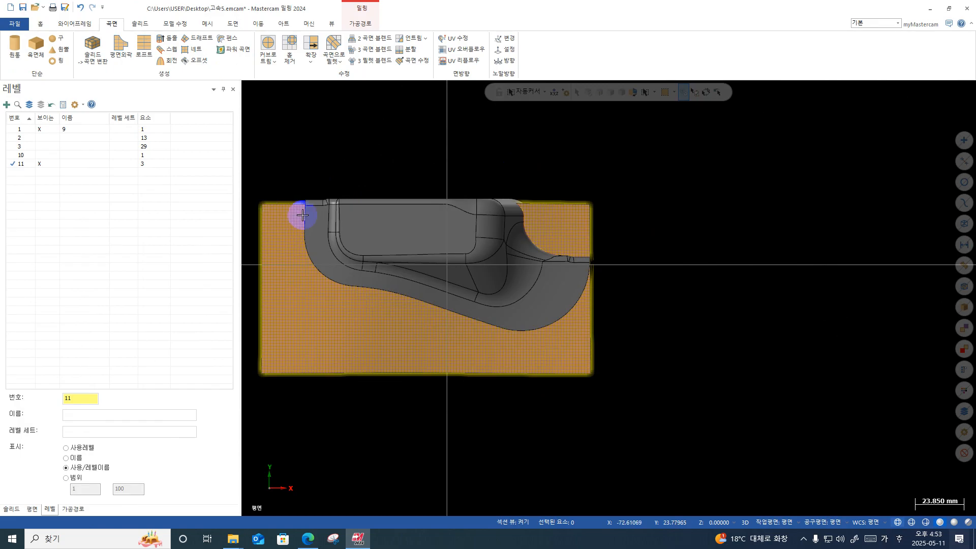
middle_drag(305, 200, 316, 223)
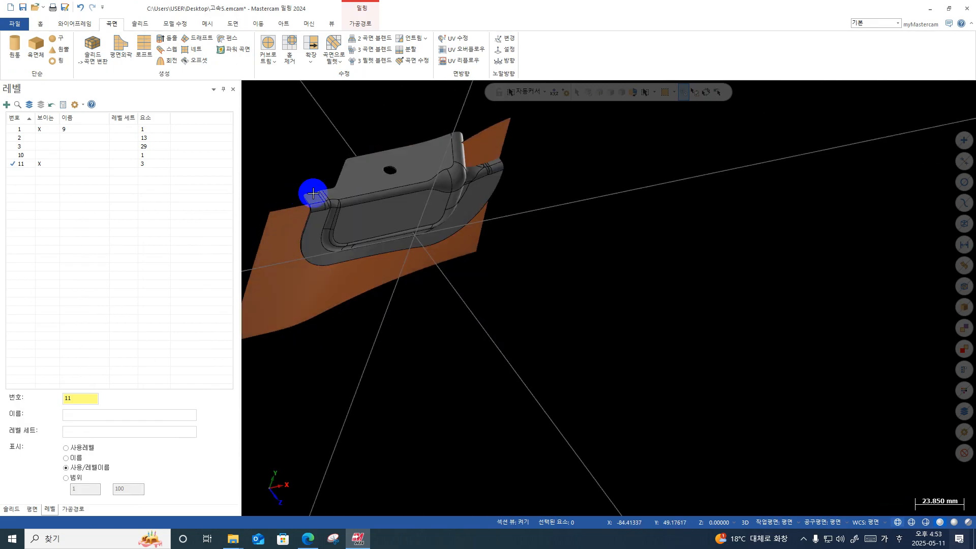
right_click(740, 132)
click(750, 188)
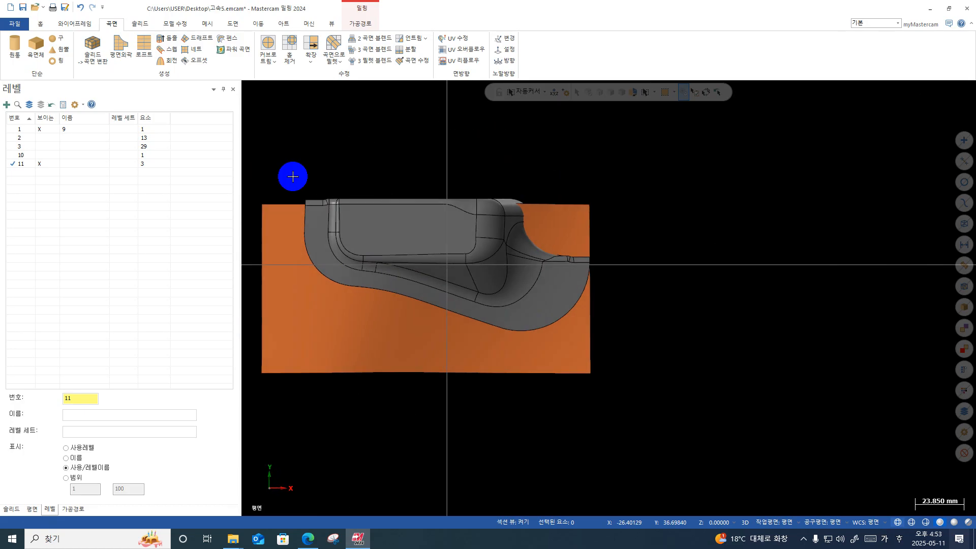
- Draw two rectangles over the surface's +Y corners, about 54.4 × 43.7 mm at the +X end and 30.1 × 19.9 mm at the -X end
click(75, 23)
click(224, 47)
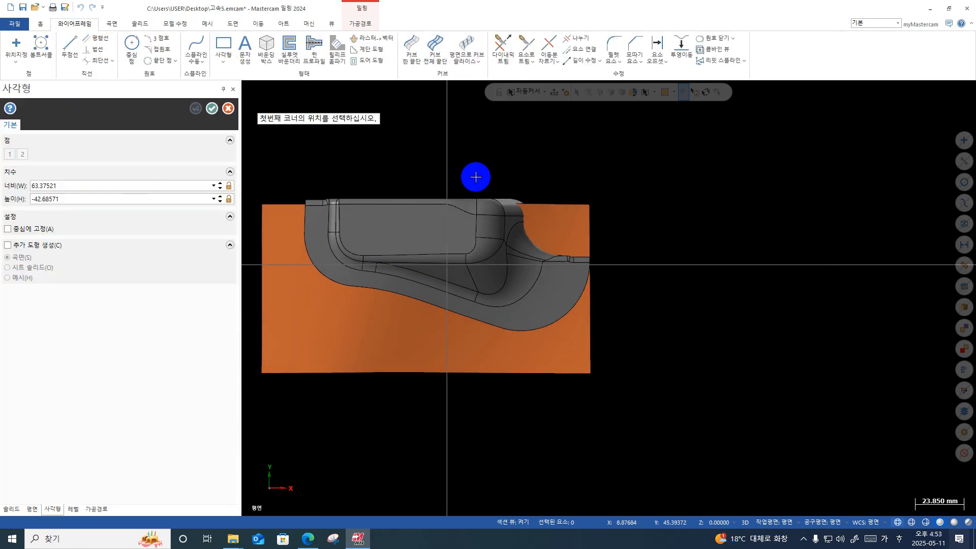
click(502, 181)
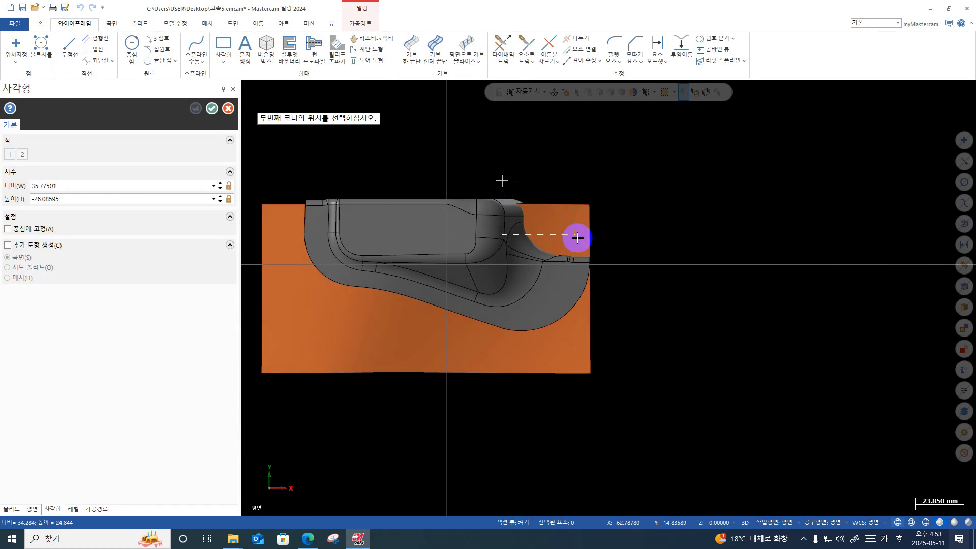
click(614, 270)
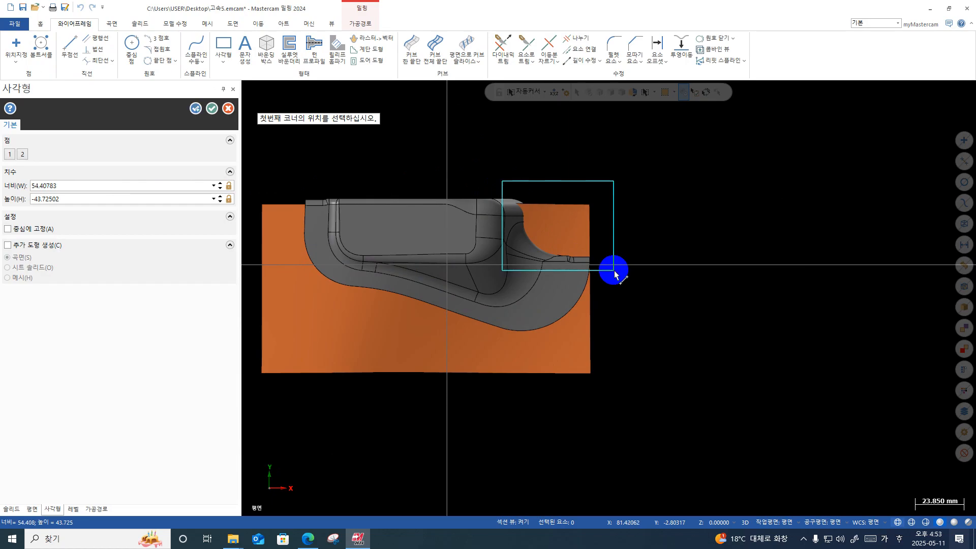
click(319, 182)
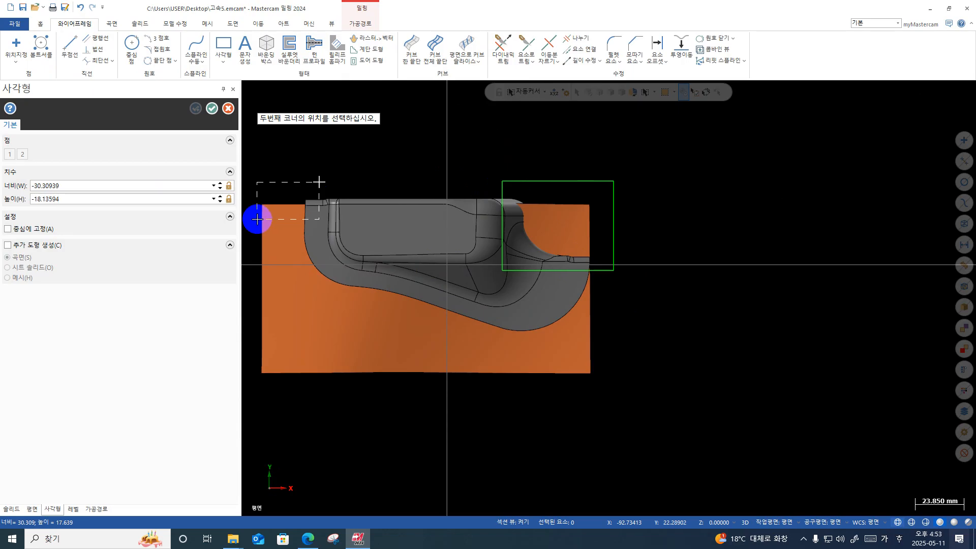
click(257, 222)
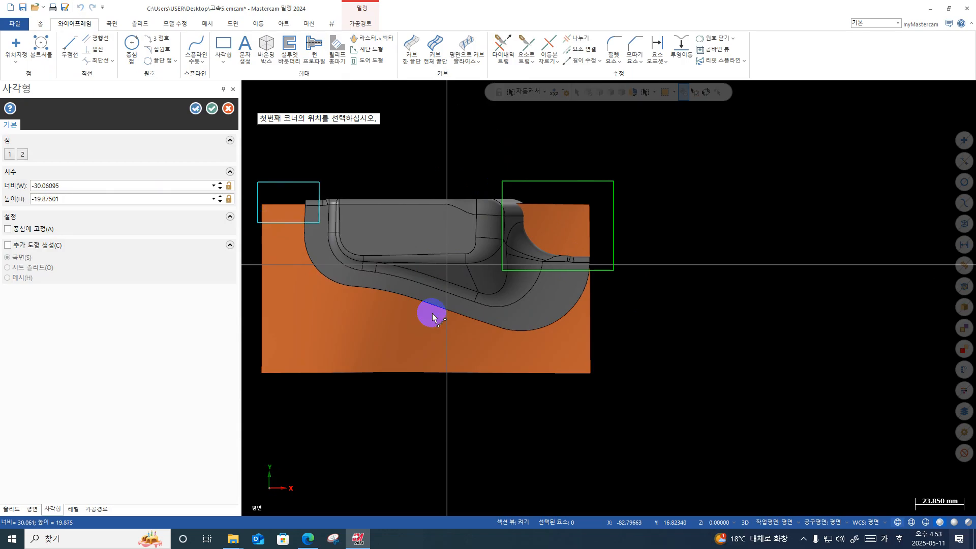
click(211, 108)
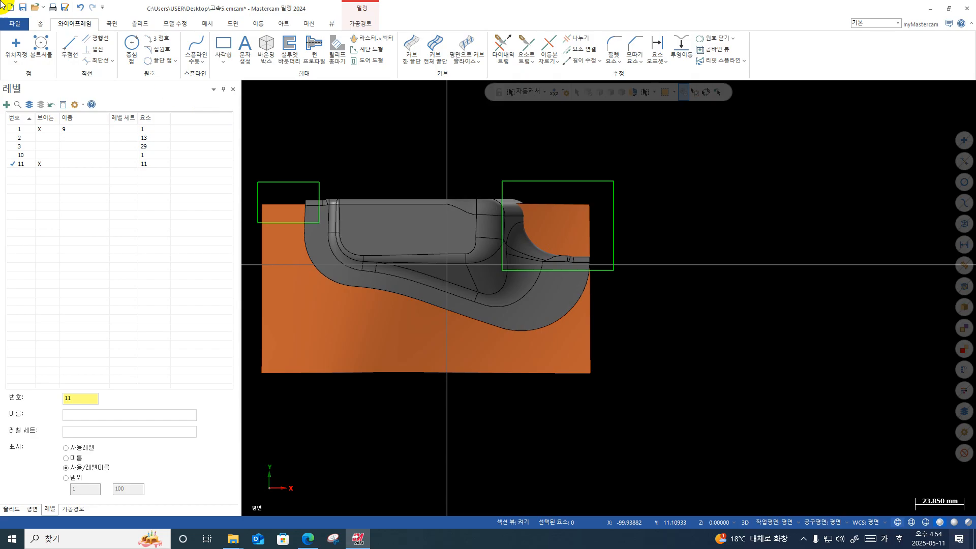
- Trim the extended surface to both rectangles as curves projected on the work plane, keeping the large area outside them
click(111, 24)
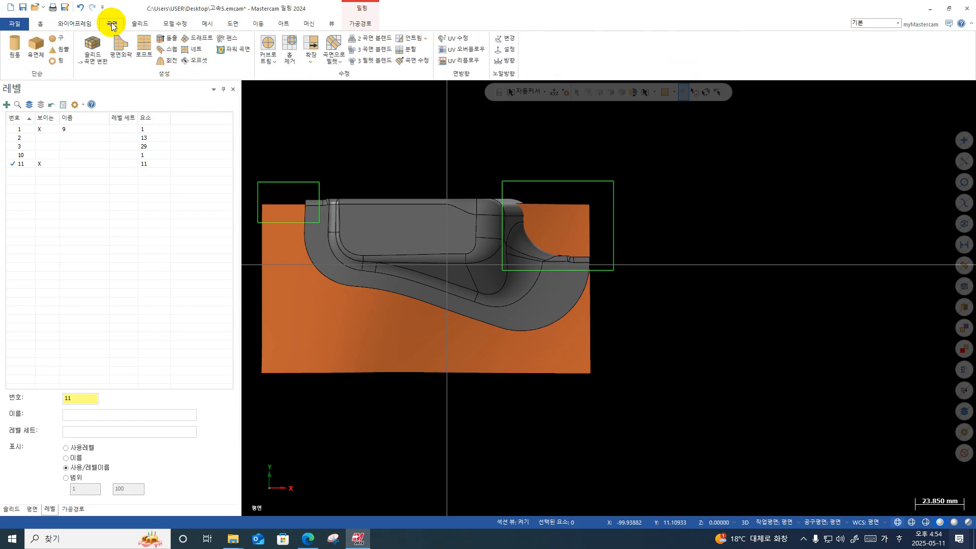
click(269, 46)
scroll(620, 153, down, 1)
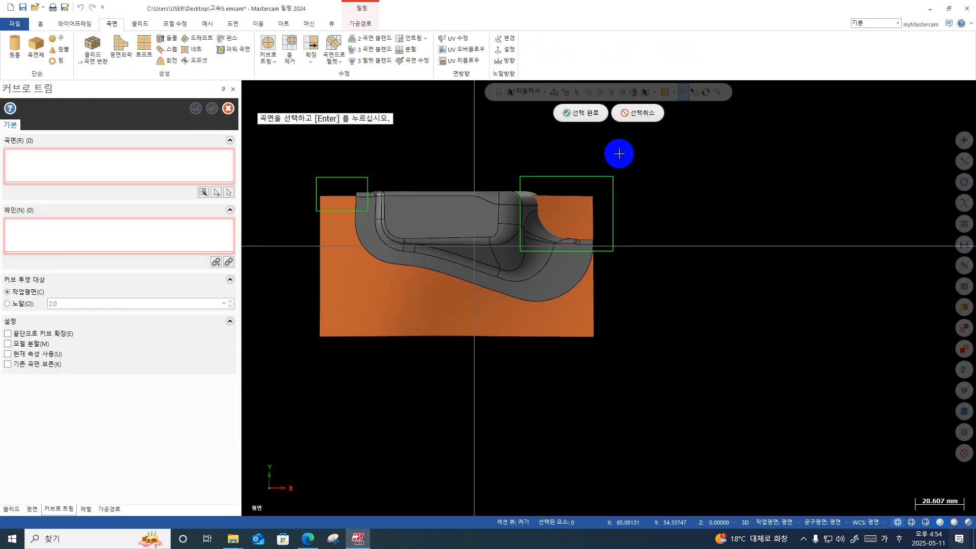
click(354, 282)
key(Return)
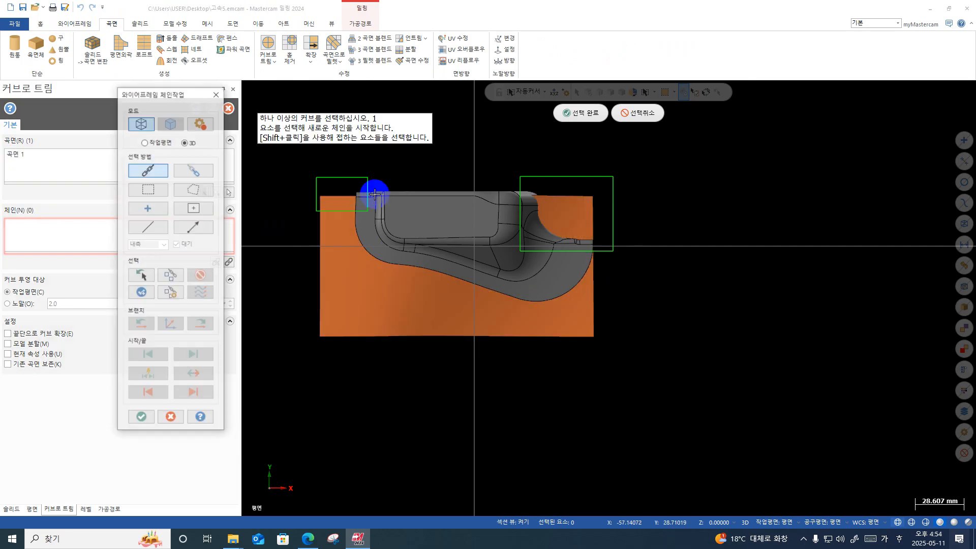
click(333, 176)
click(572, 178)
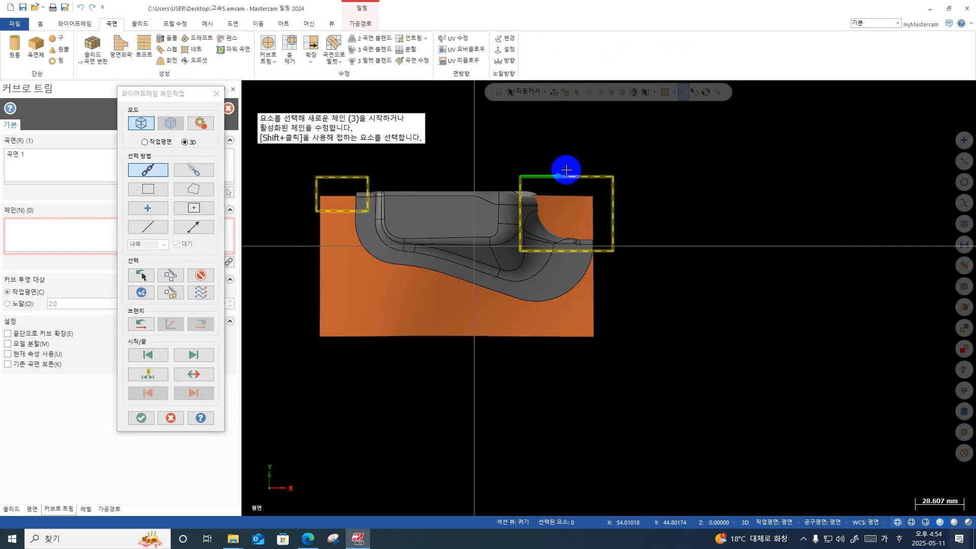
key(Return)
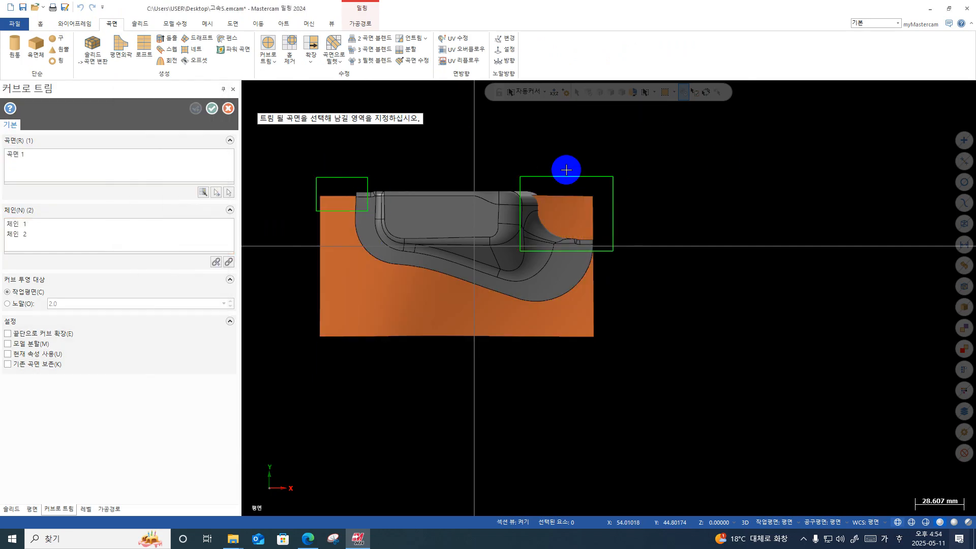
click(346, 283)
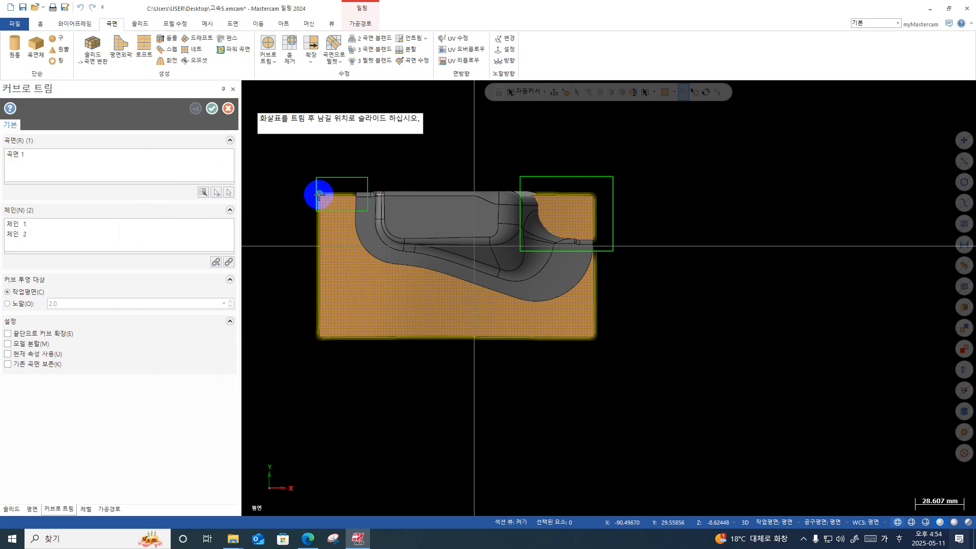
click(350, 295)
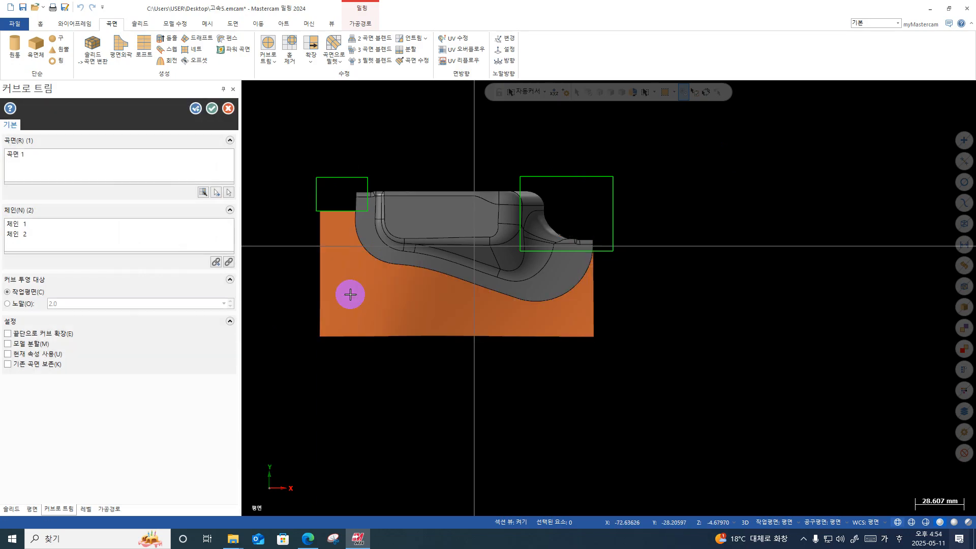
click(212, 109)
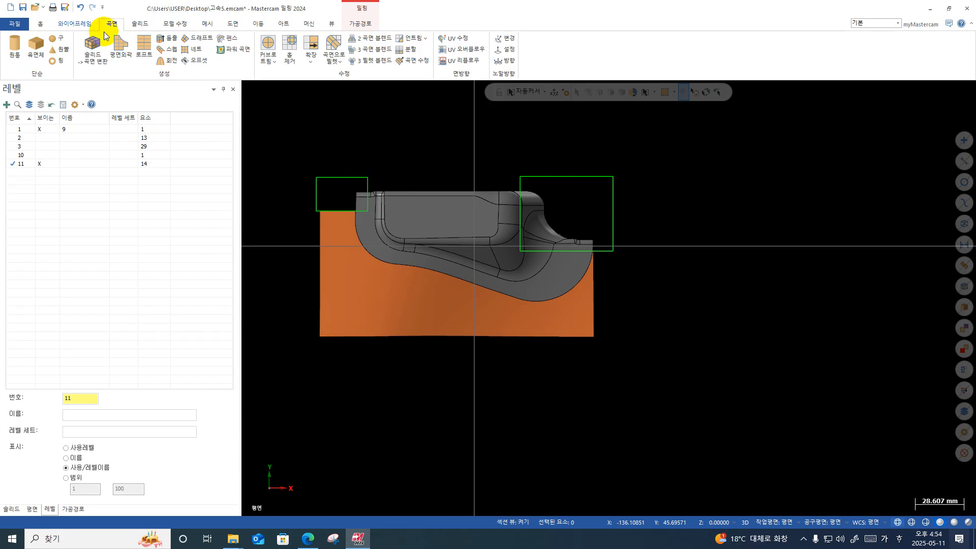
- Examine the trimmed surface against the solid, including the corner where the larger rectangle meets the flange's +X edge
middle_drag(497, 268, 607, 239)
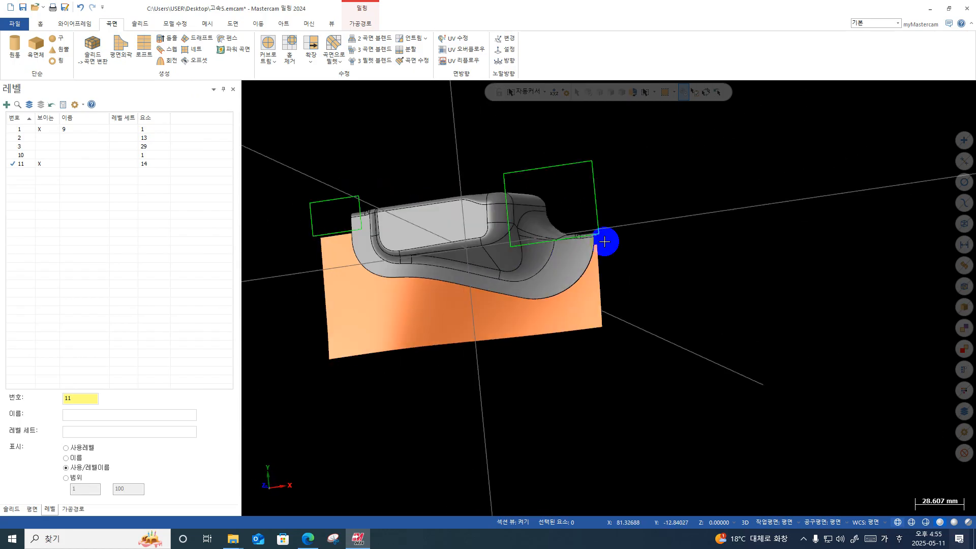
right_click(615, 236)
click(660, 294)
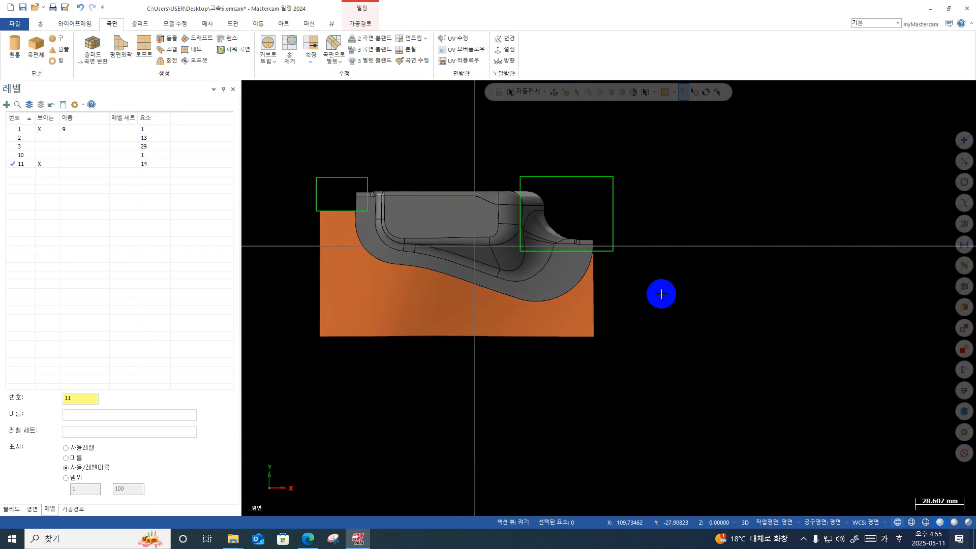
middle_drag(576, 283, 679, 285)
right_click(678, 285)
click(684, 295)
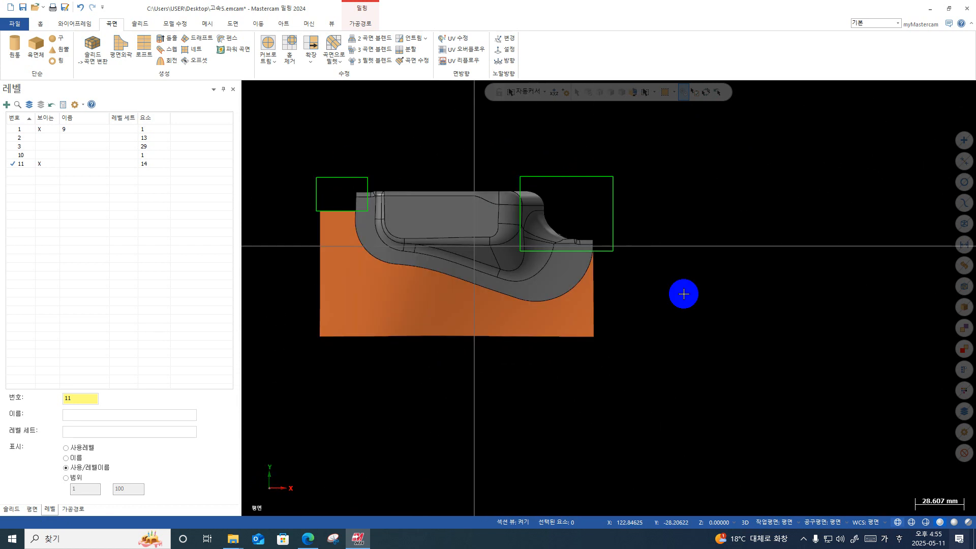
scroll(618, 236, up, 3)
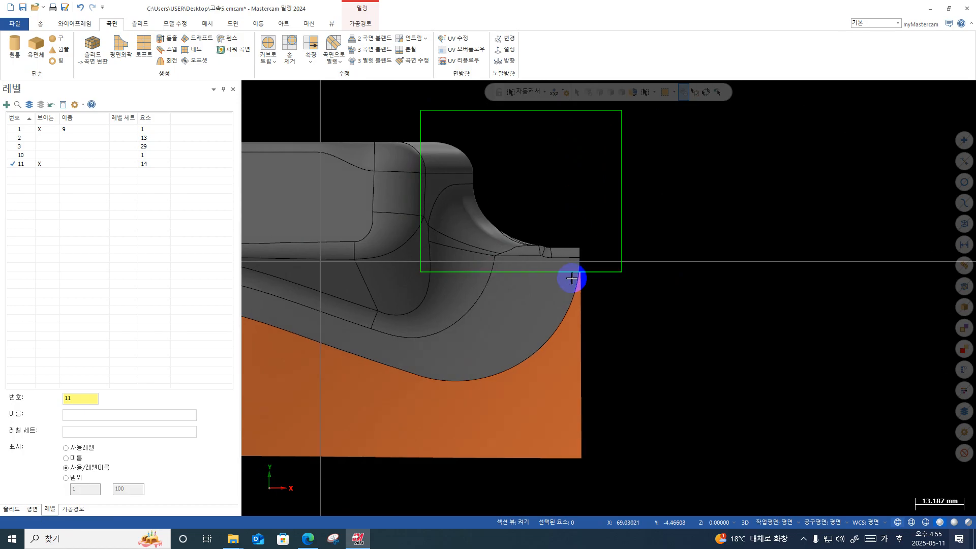
scroll(574, 275, up, 2)
scroll(577, 274, up, 2)
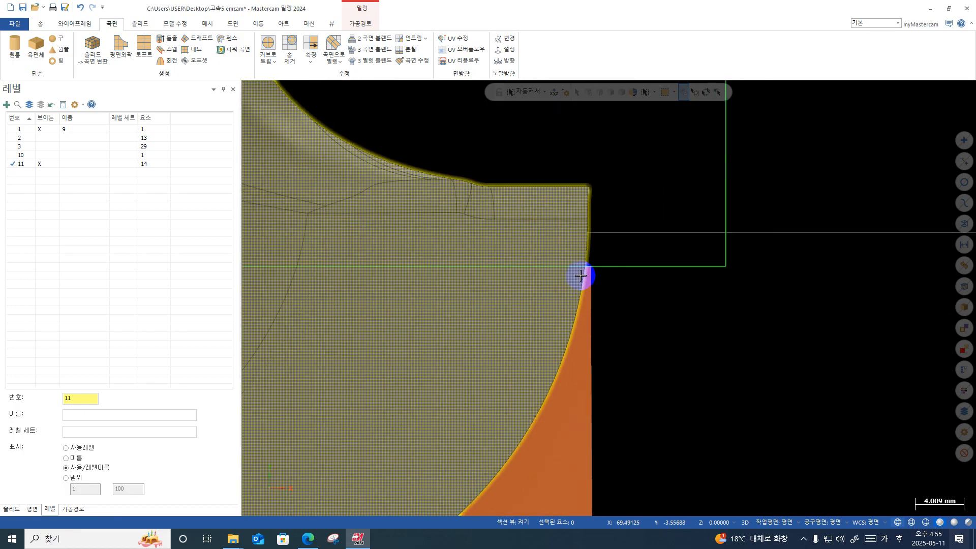
- Undo the trim of the extended surface
scroll(409, 246, down, 2)
scroll(490, 200, down, 3)
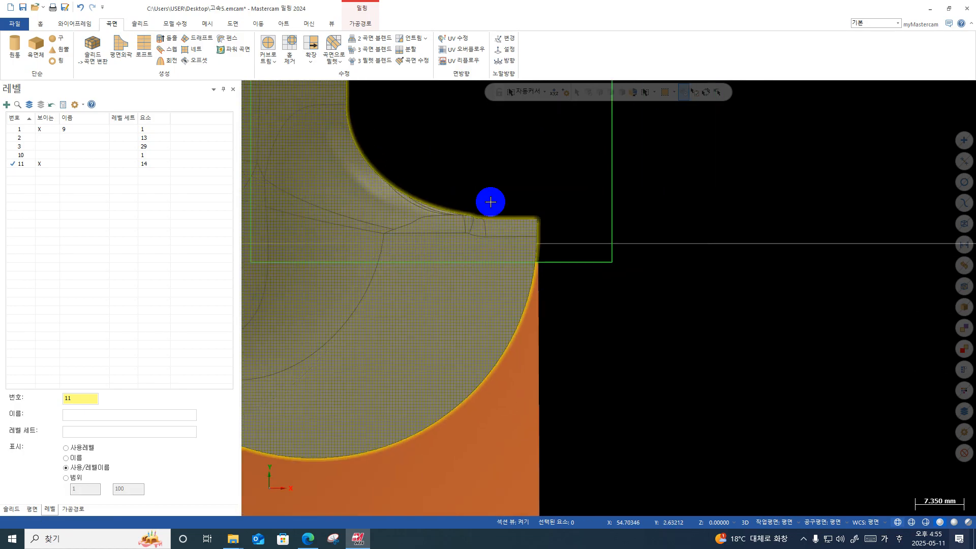
scroll(583, 260, down, 2)
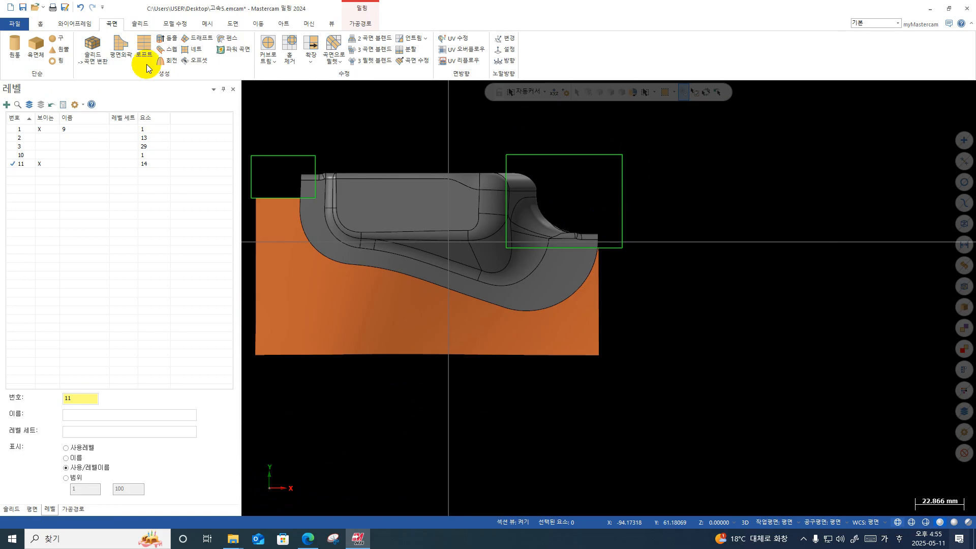
click(80, 8)
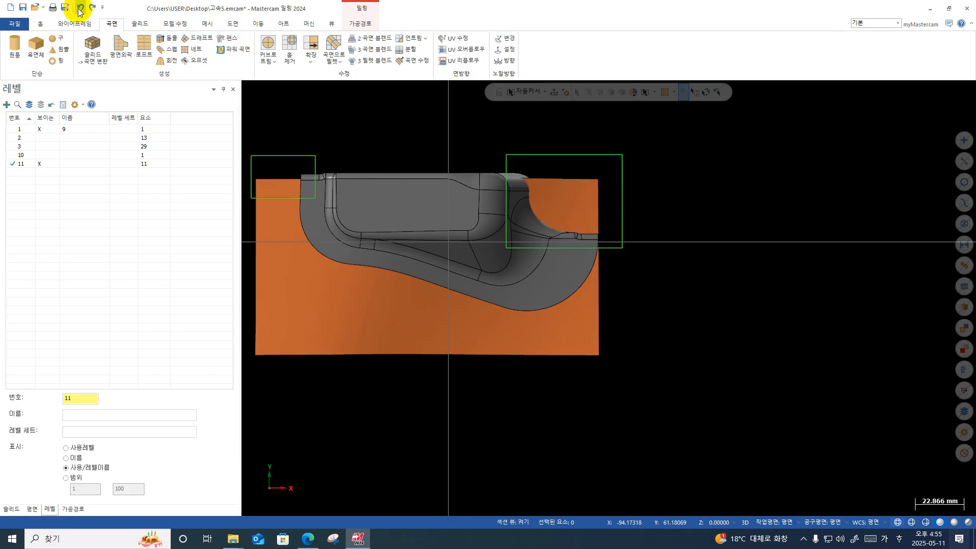
- Delete the larger rectangle over the extended surface's corner at the +X, +Y end
scroll(845, 283, down, 3)
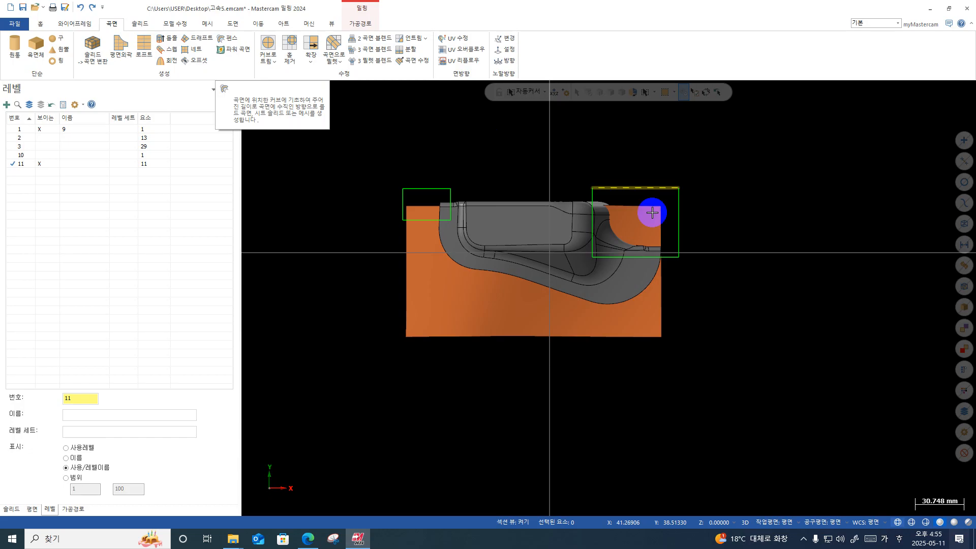
scroll(670, 261, up, 3)
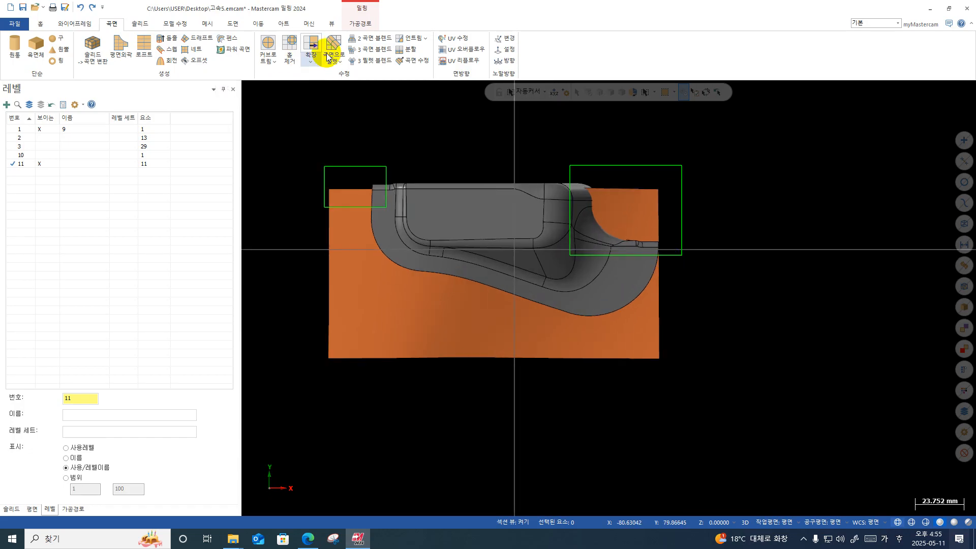
scroll(669, 266, up, 4)
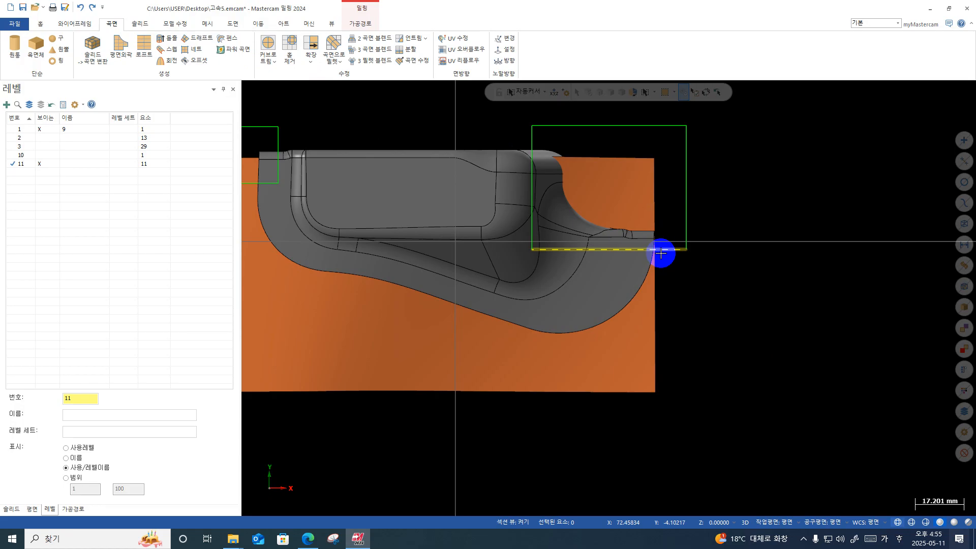
click(669, 253)
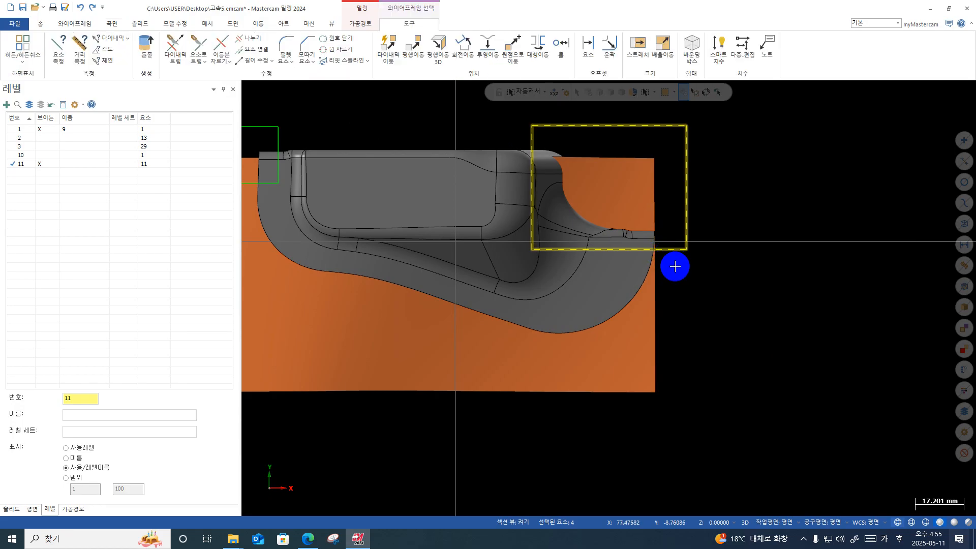
key(Delete)
- Draw a new rectangle about 53.2 × 39.8 mm over the surface's +X, +Y corner, its lower edge crossing the flange just below the end tab
click(75, 23)
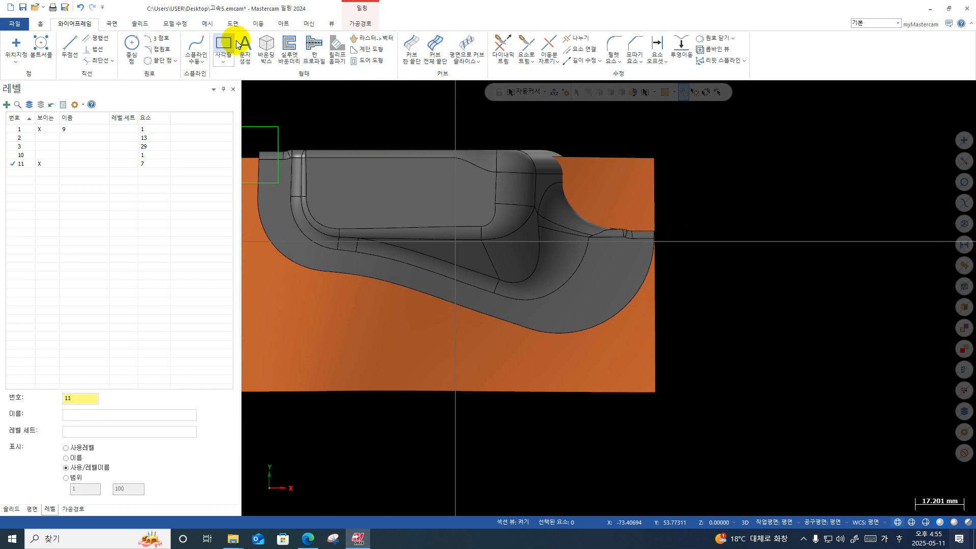
click(223, 46)
click(678, 145)
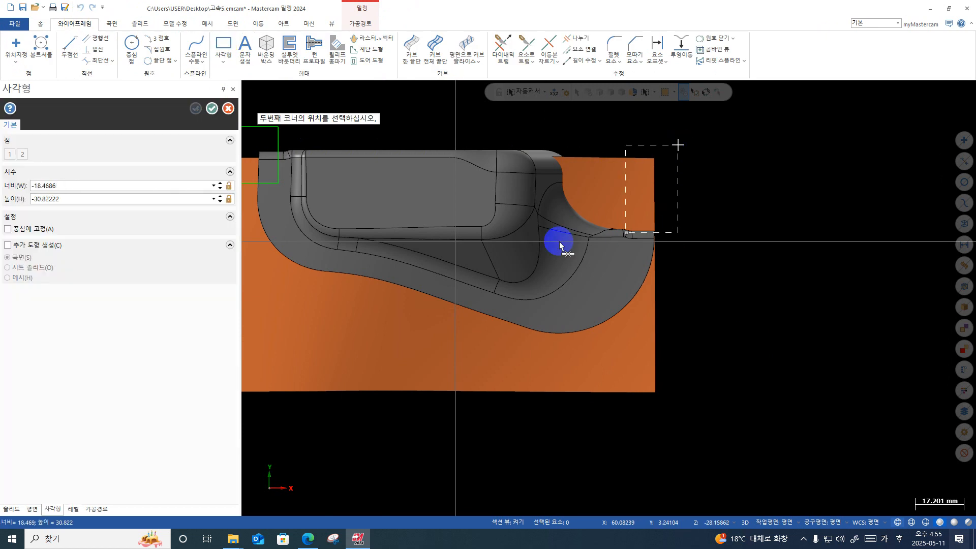
click(527, 258)
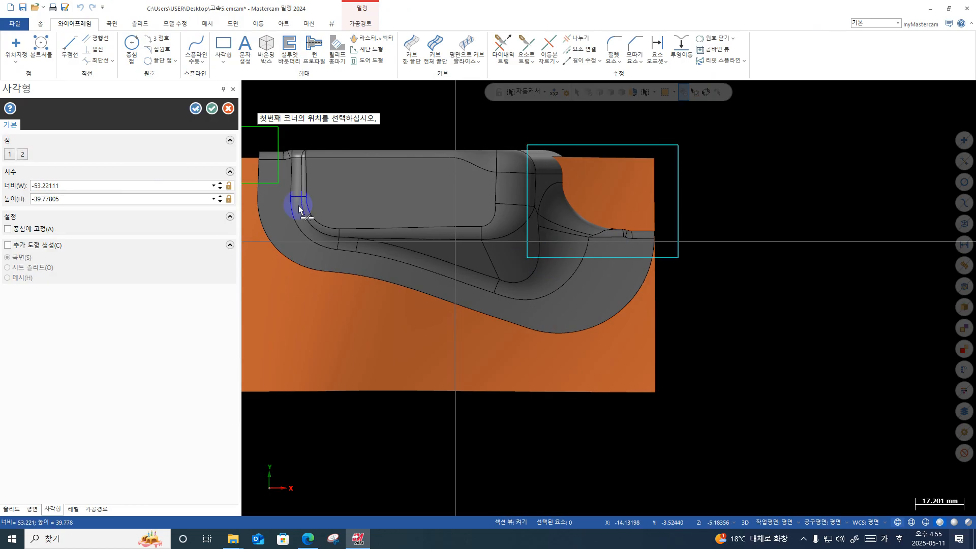
click(213, 108)
- Trim the extended surface to both rectangles as curves projected on the work plane, keeping the large area below them in the top view
scroll(747, 285, down, 1)
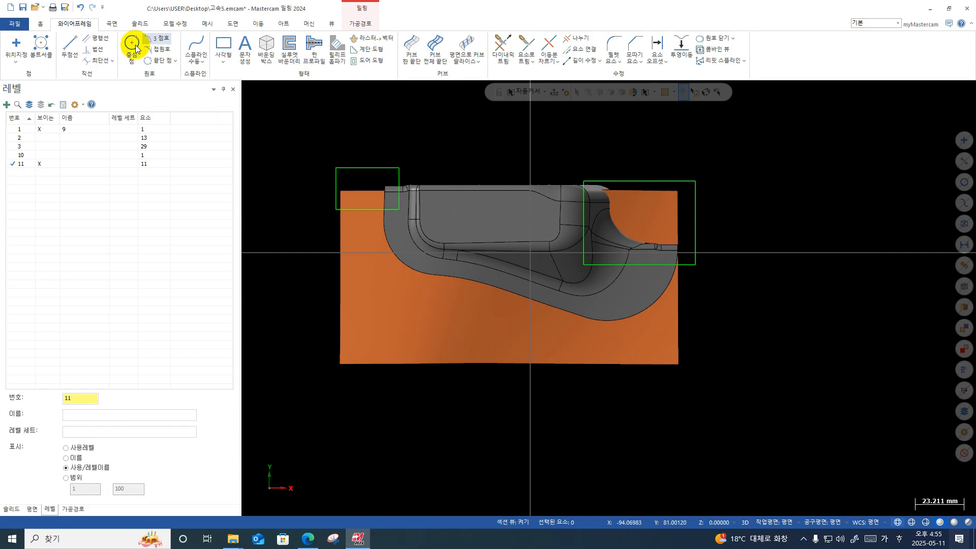
click(109, 26)
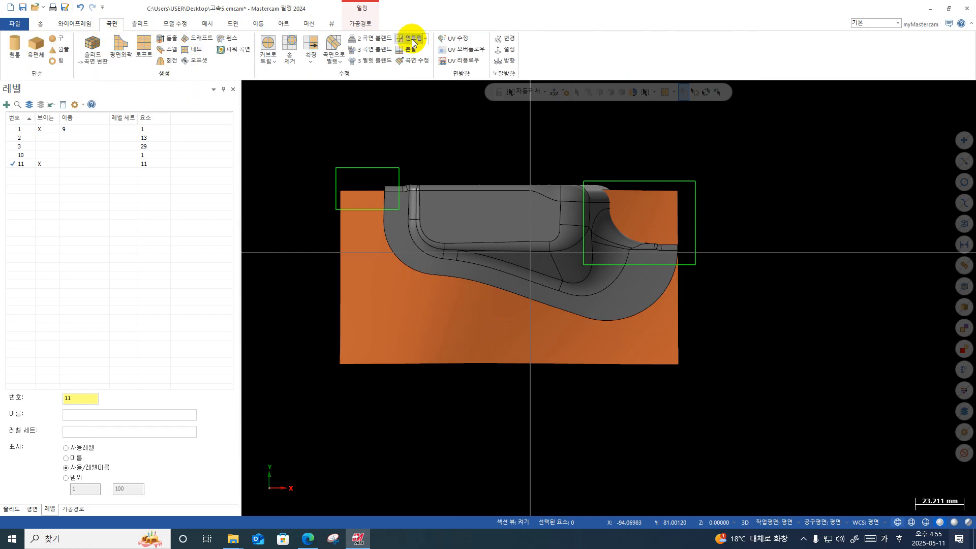
click(268, 46)
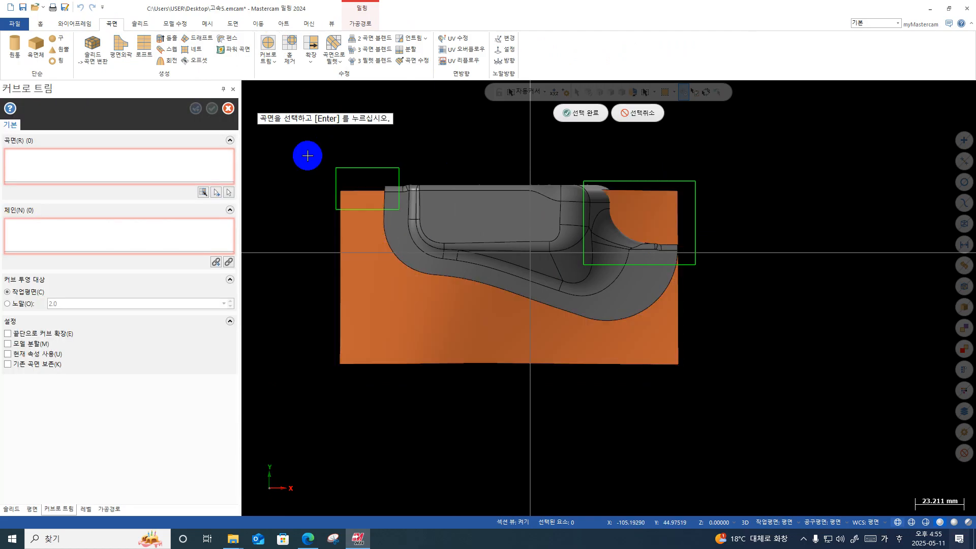
click(367, 265)
key(Return)
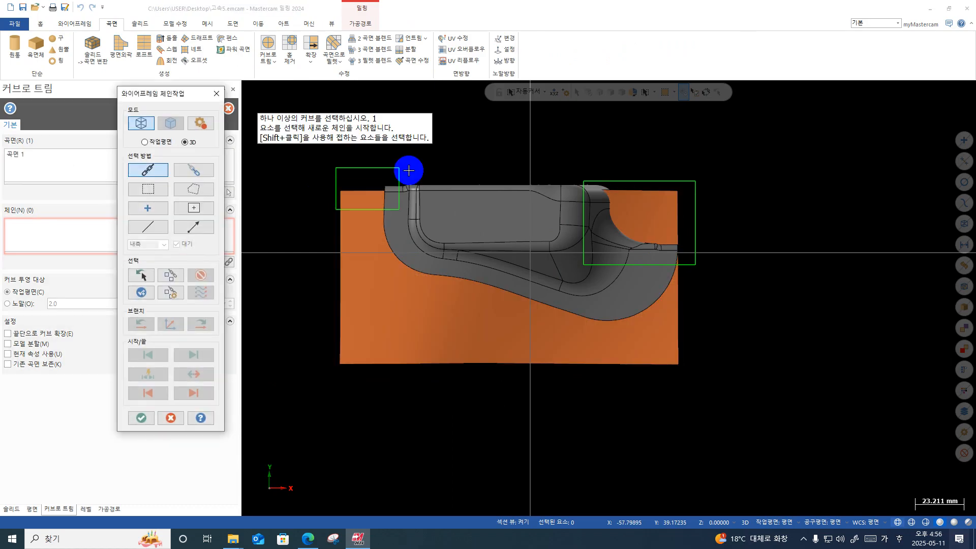
click(351, 167)
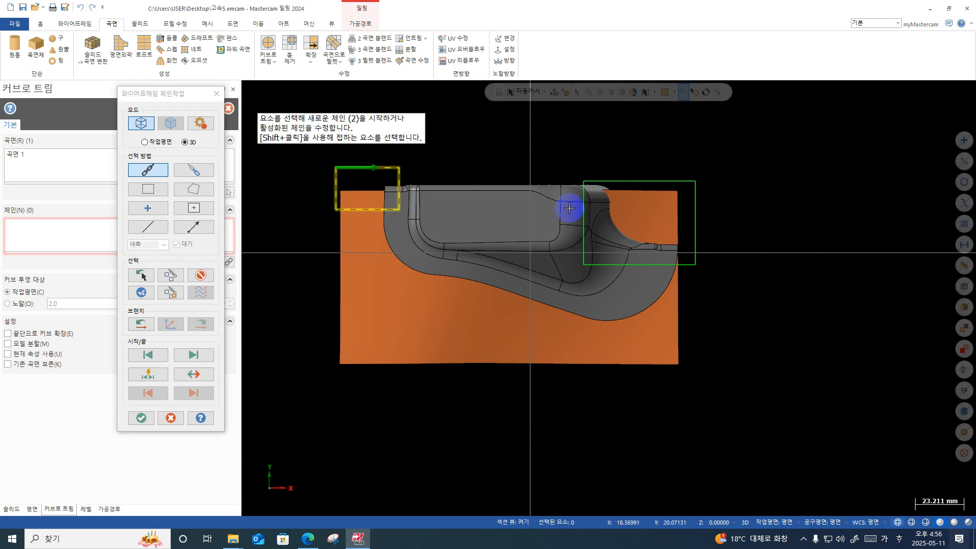
click(626, 180)
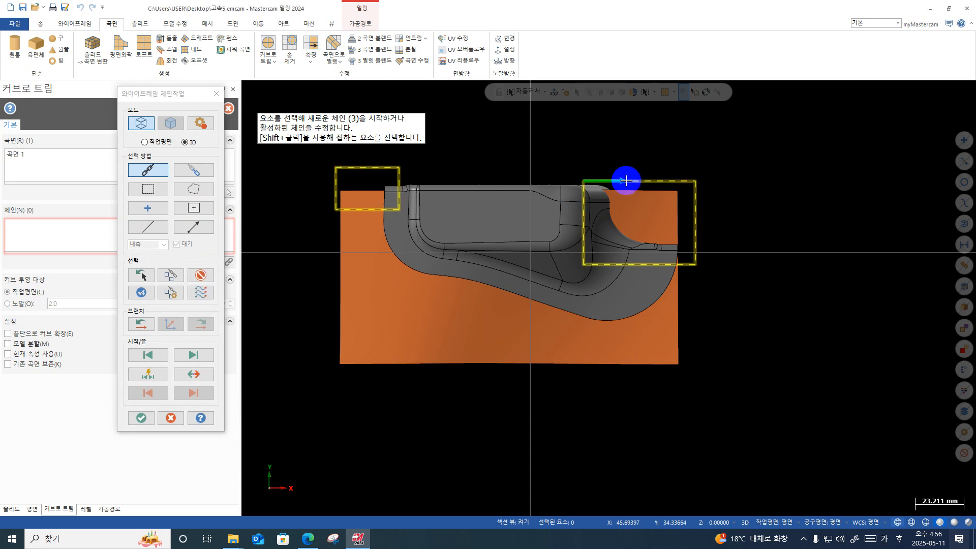
key(Return)
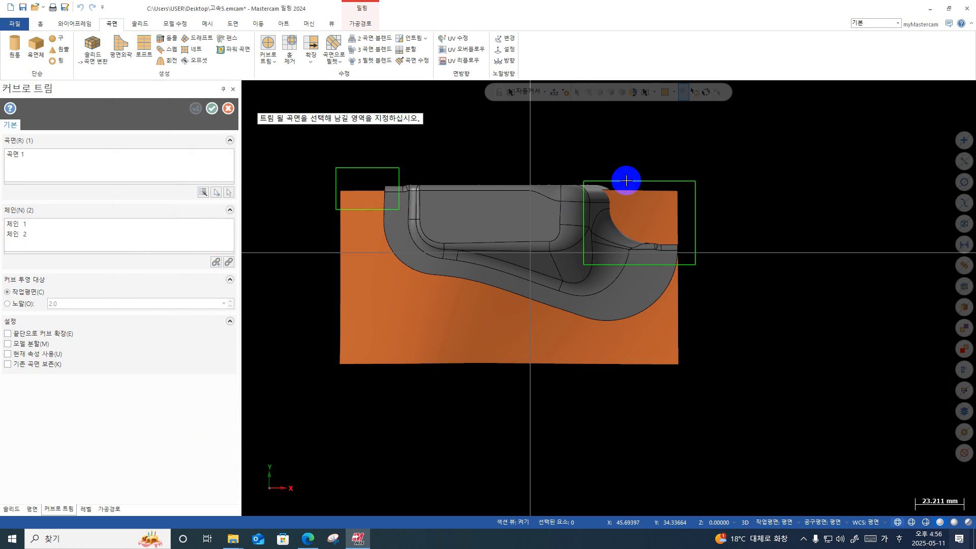
click(364, 303)
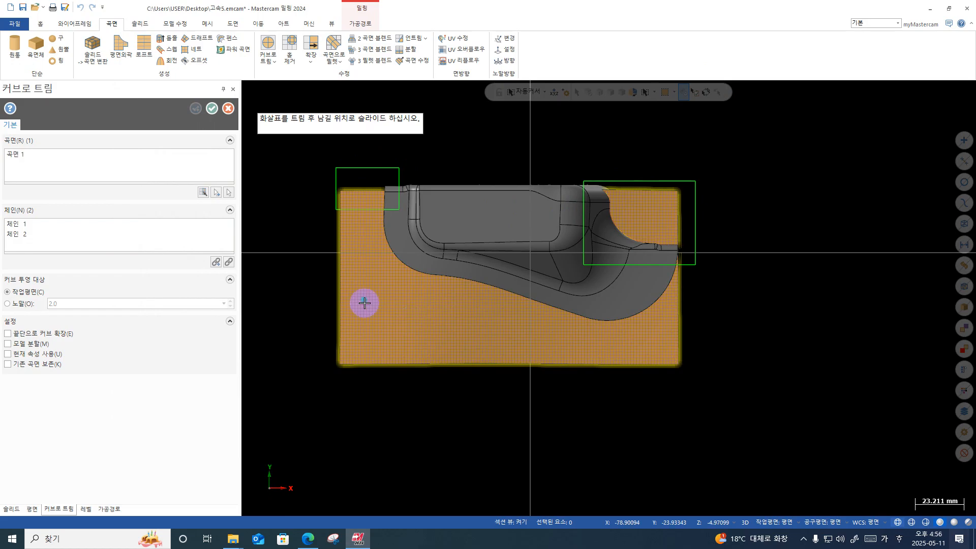
middle_drag(367, 303, 436, 260)
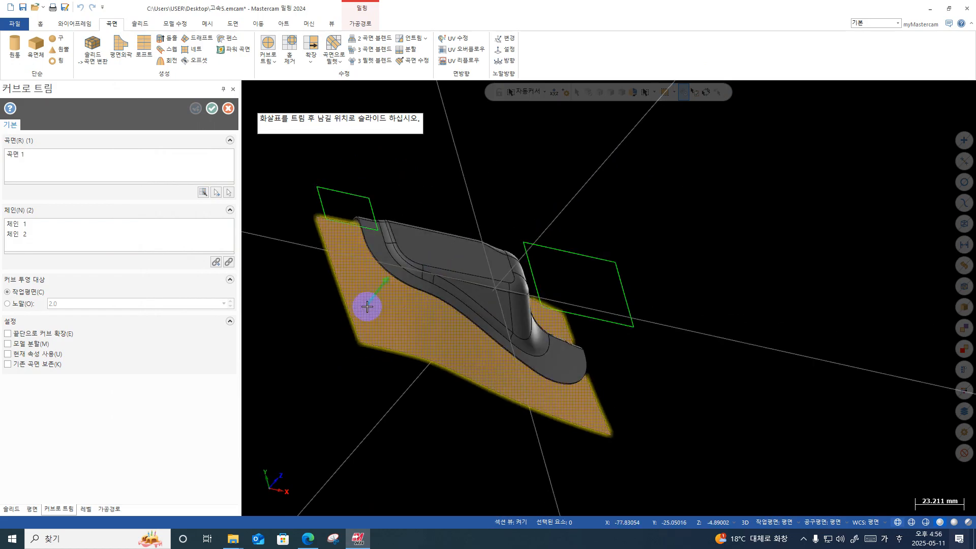
click(582, 277)
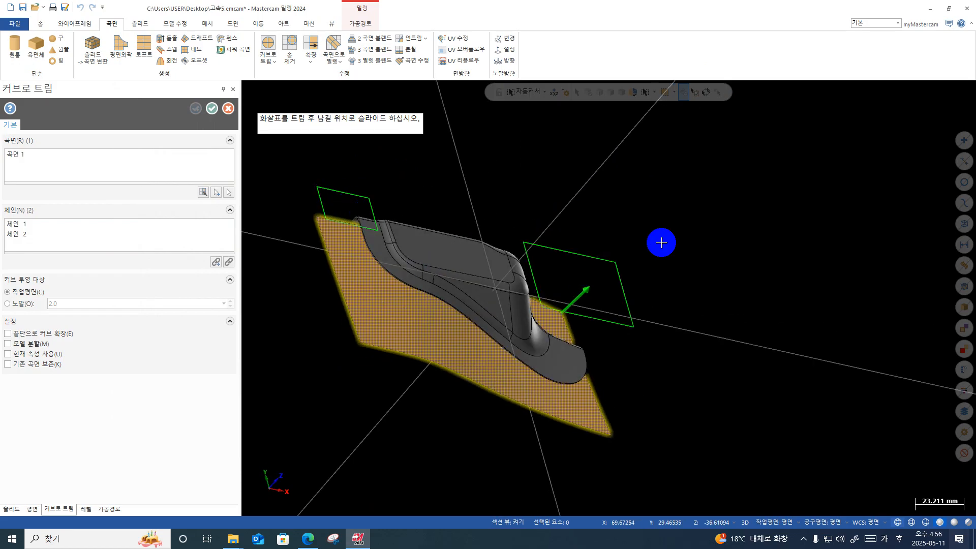
right_click(659, 242)
click(705, 289)
scroll(507, 261, up, 2)
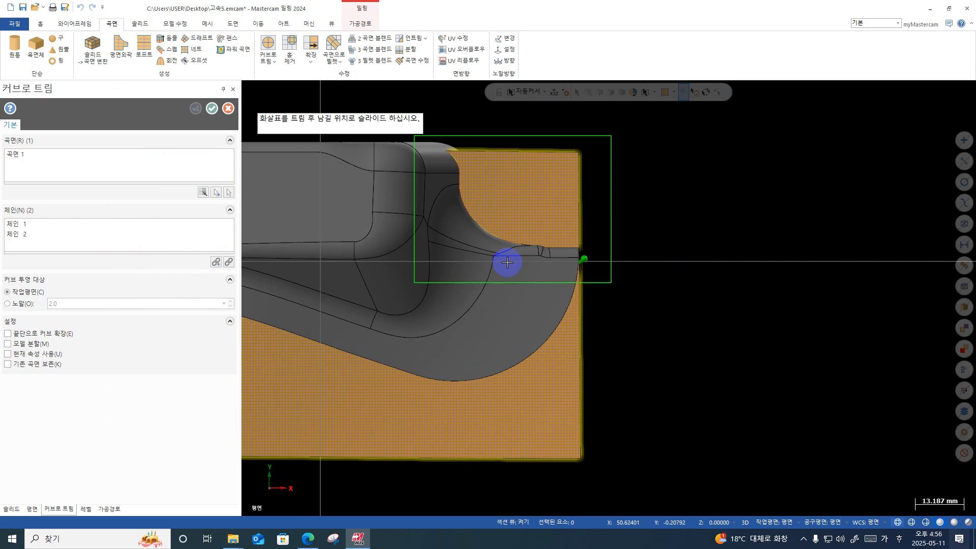
click(491, 419)
scroll(731, 343, down, 2)
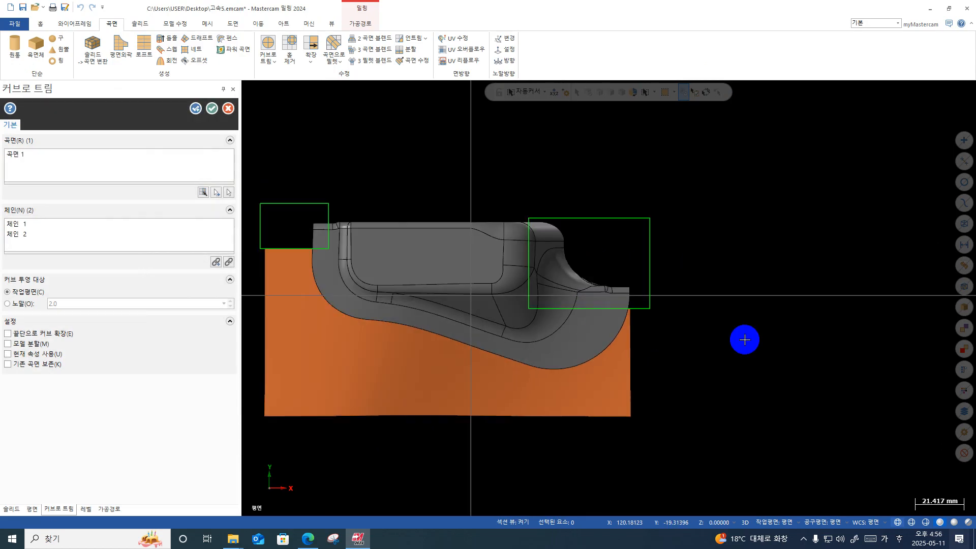
click(212, 108)
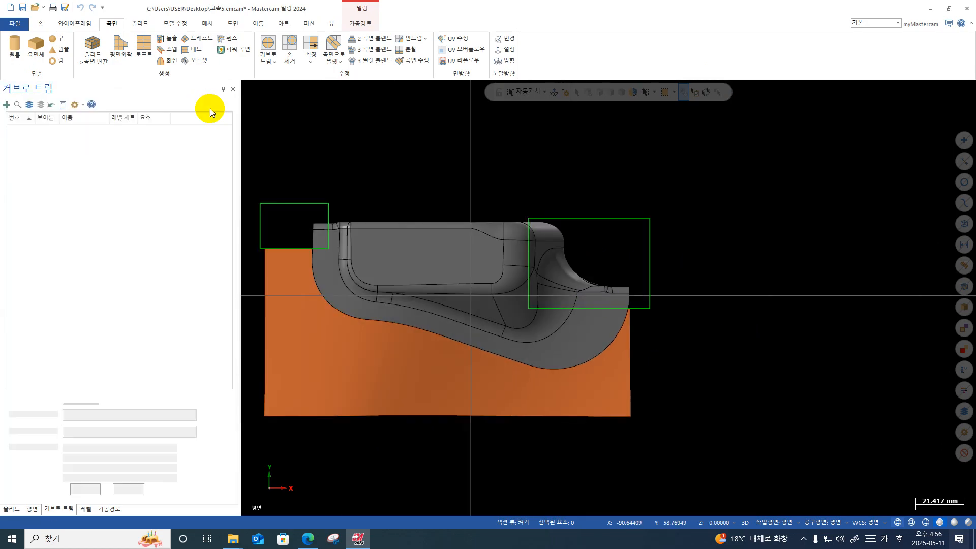
- Examine how the newly trimmed surface meets the solid's flange at the +X corner and along its full length
scroll(653, 344, up, 2)
middle_drag(654, 344, 565, 279)
right_click(693, 253)
click(737, 317)
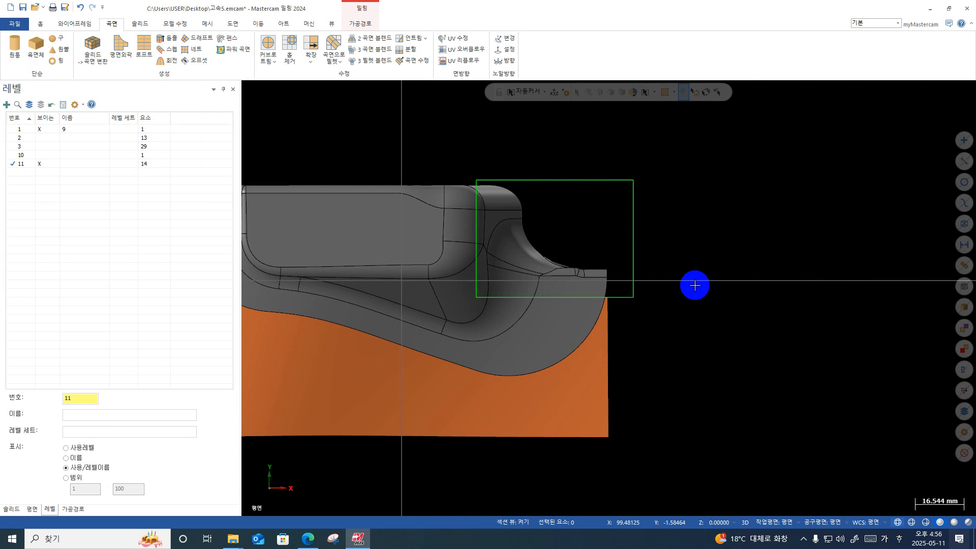
scroll(694, 285, down, 3)
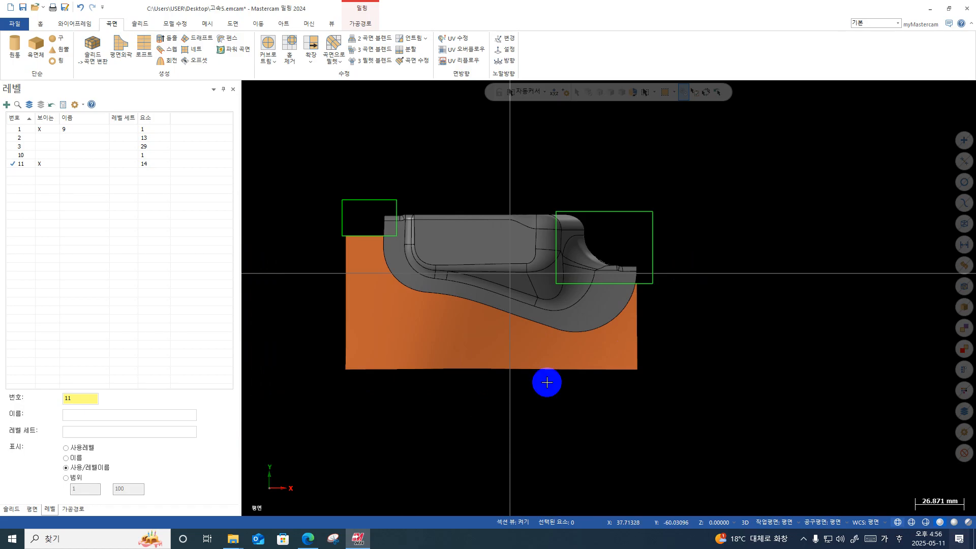
click(387, 309)
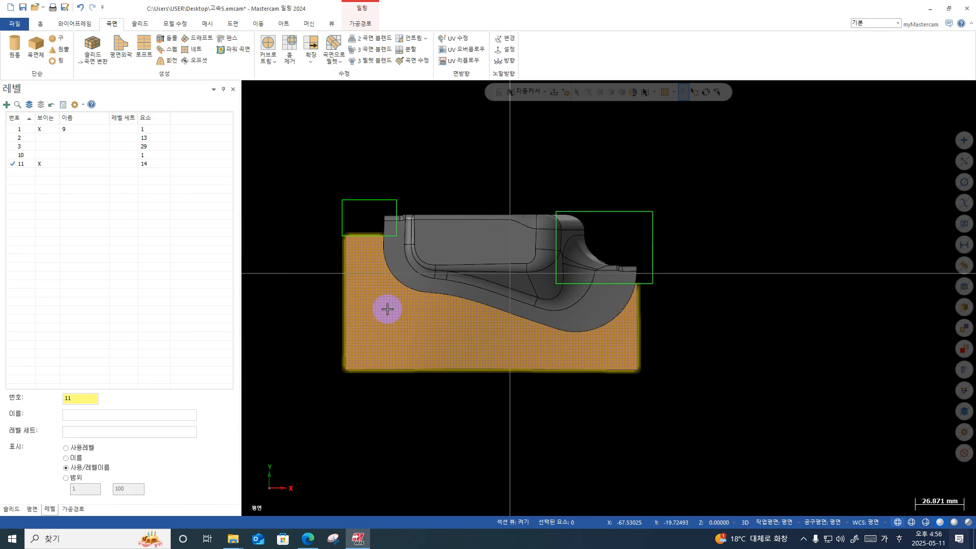
click(308, 356)
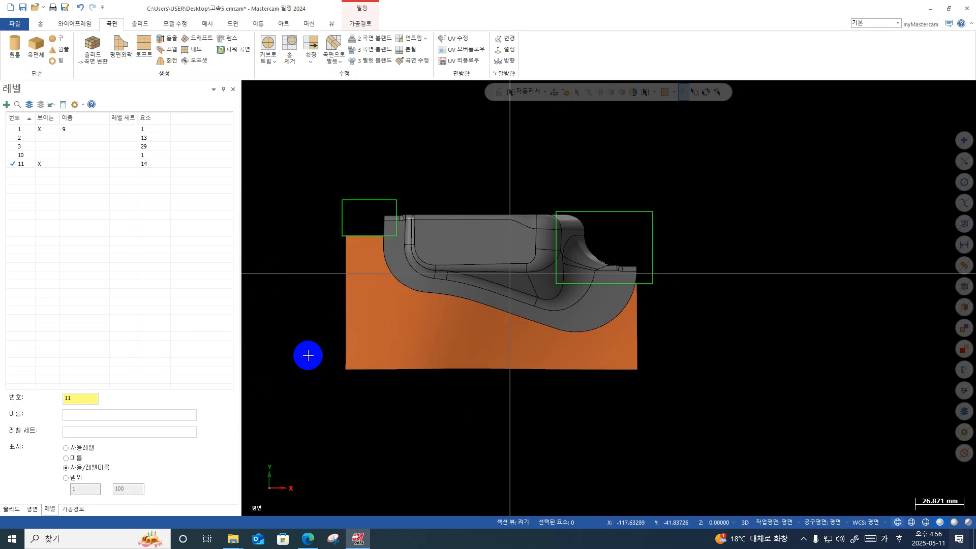
- Add the trimmed surface as avoidance geometry in the model geometry of waterline toolpath 5 and regenerate that toolpath
click(72, 509)
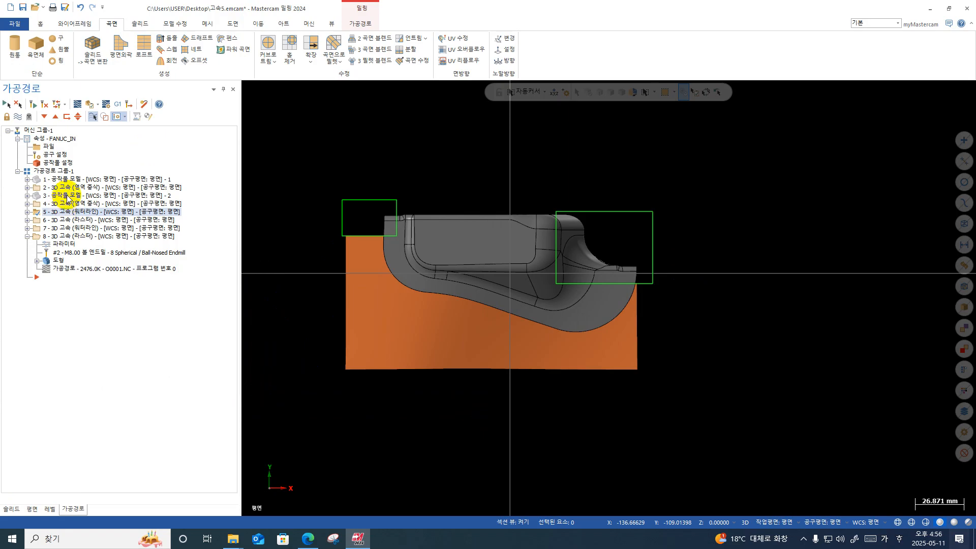
click(27, 212)
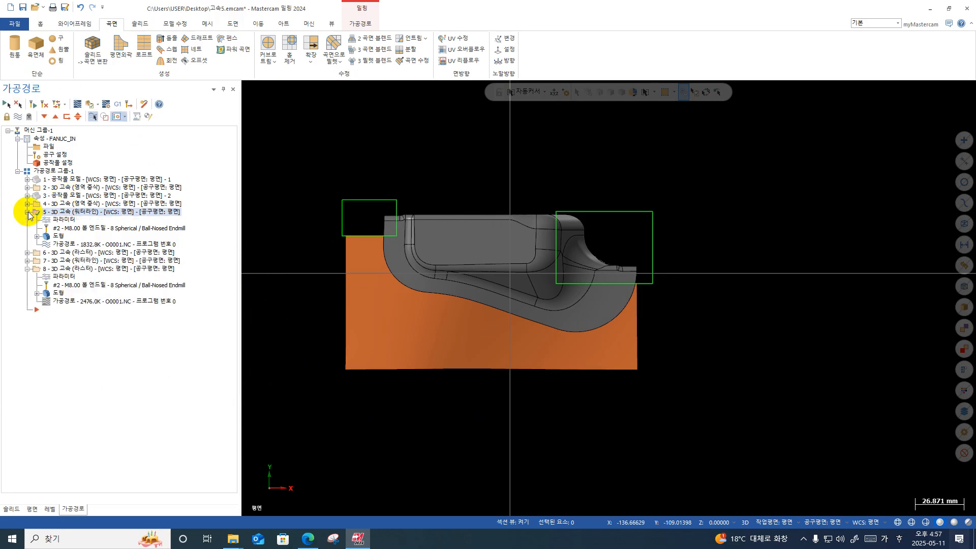
click(67, 223)
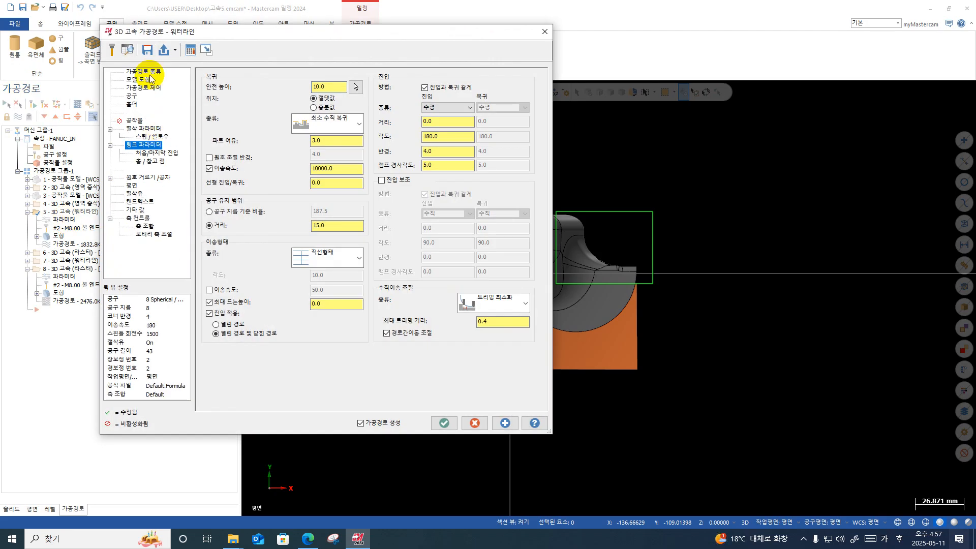
click(137, 79)
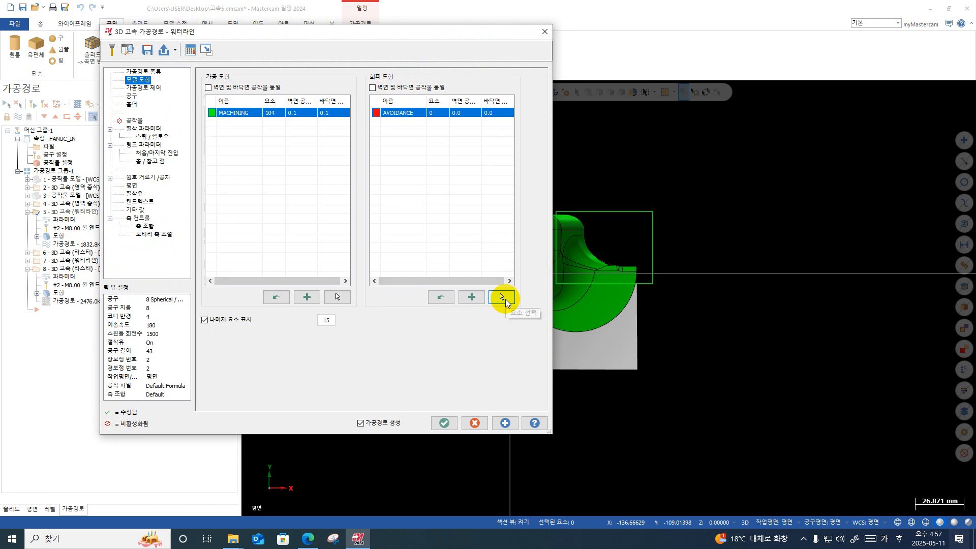
click(499, 295)
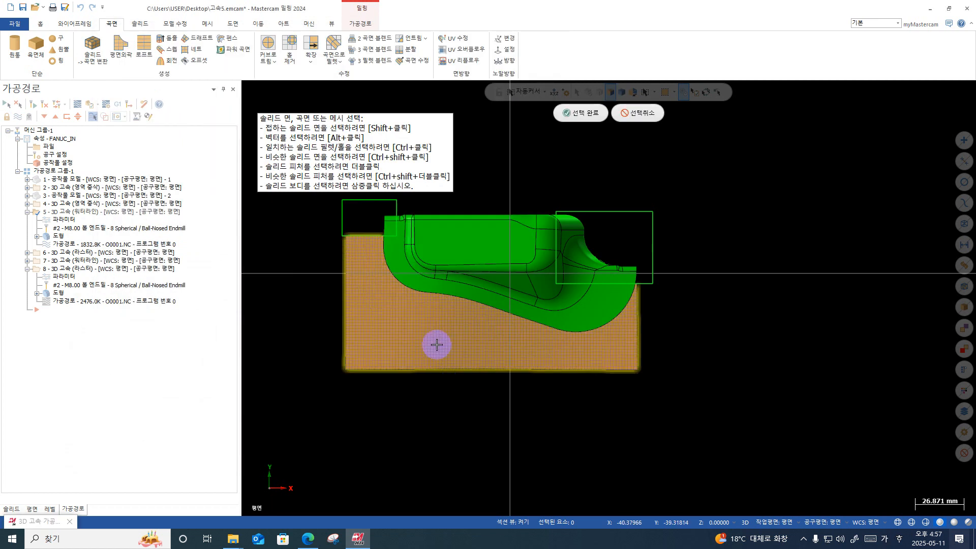
middle_drag(460, 352, 433, 316)
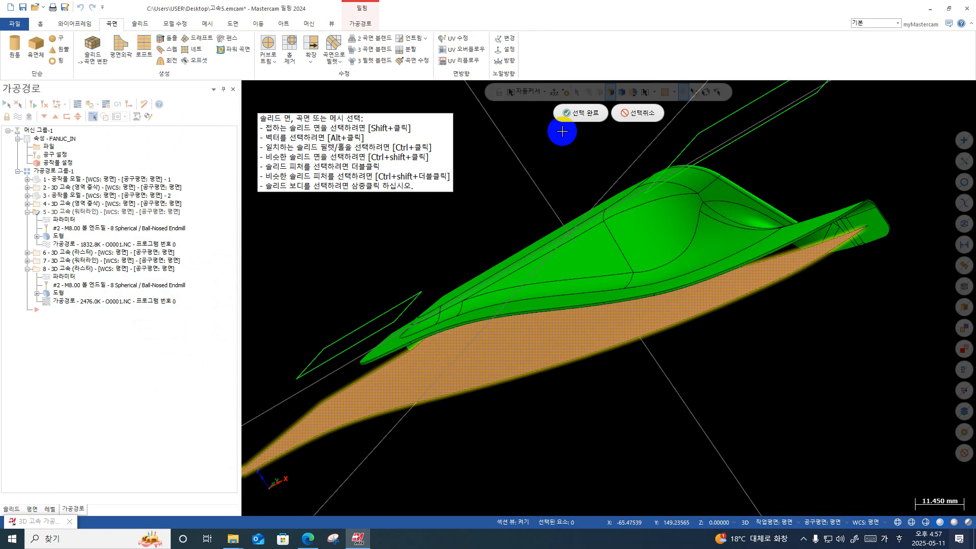
click(572, 113)
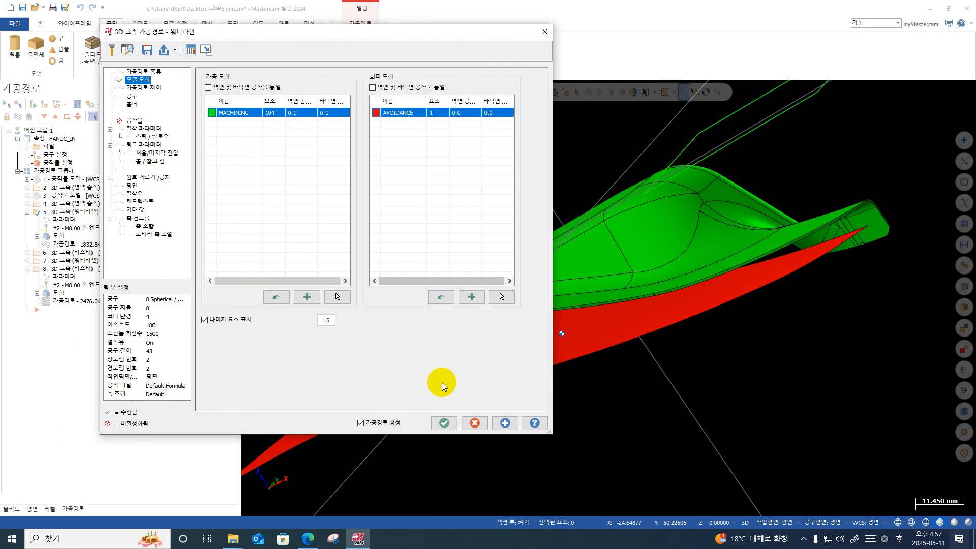
click(443, 423)
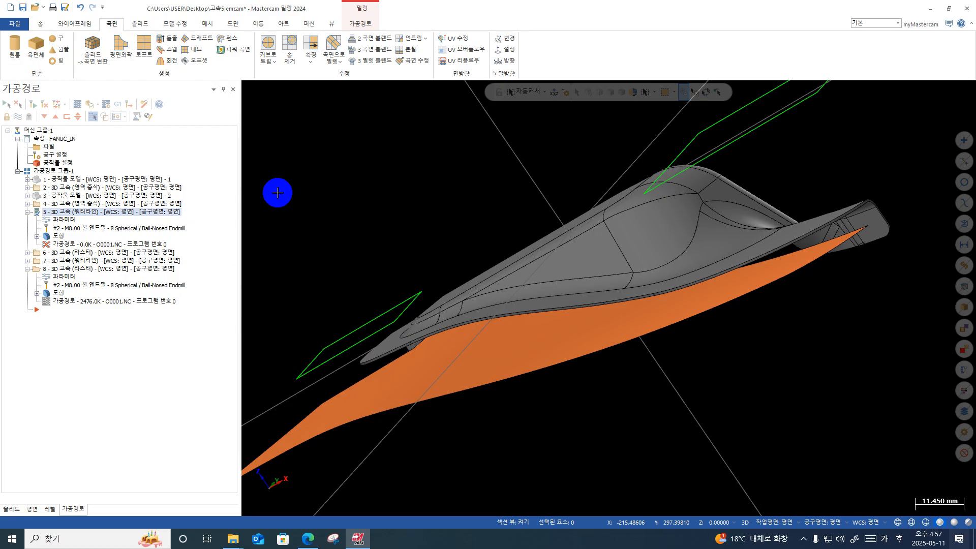
- Backplot the full waterline toolpath 5 and examine its passes along the flange and the avoidance surface
click(79, 105)
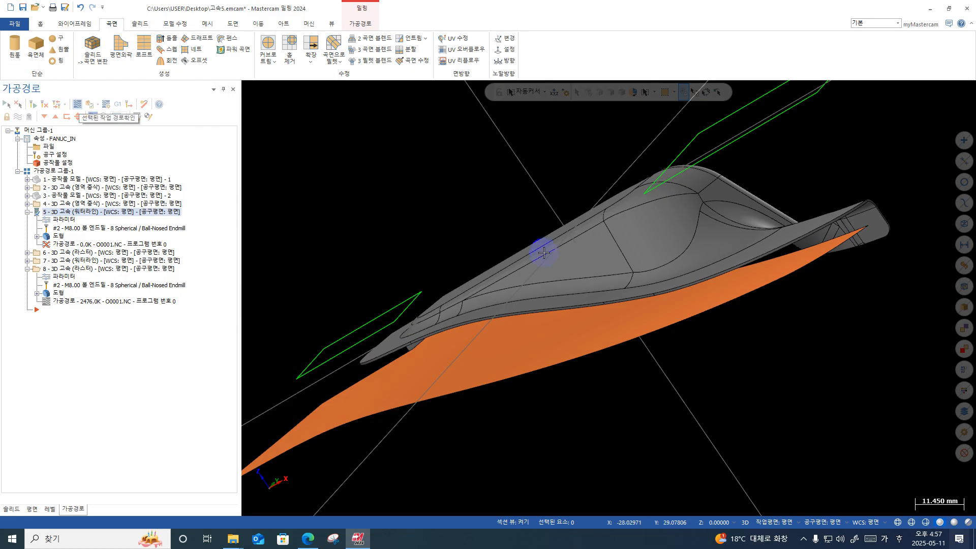
middle_drag(544, 251, 506, 364)
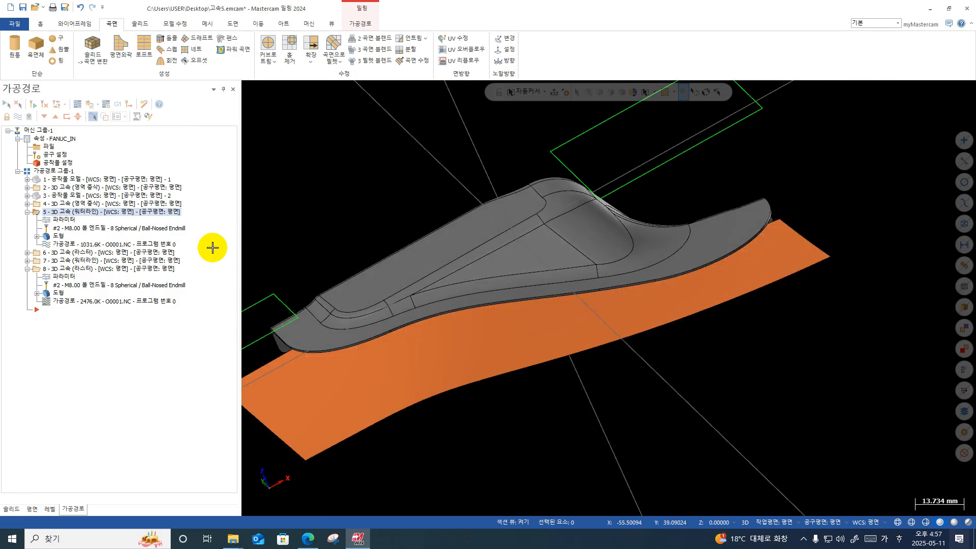
click(142, 105)
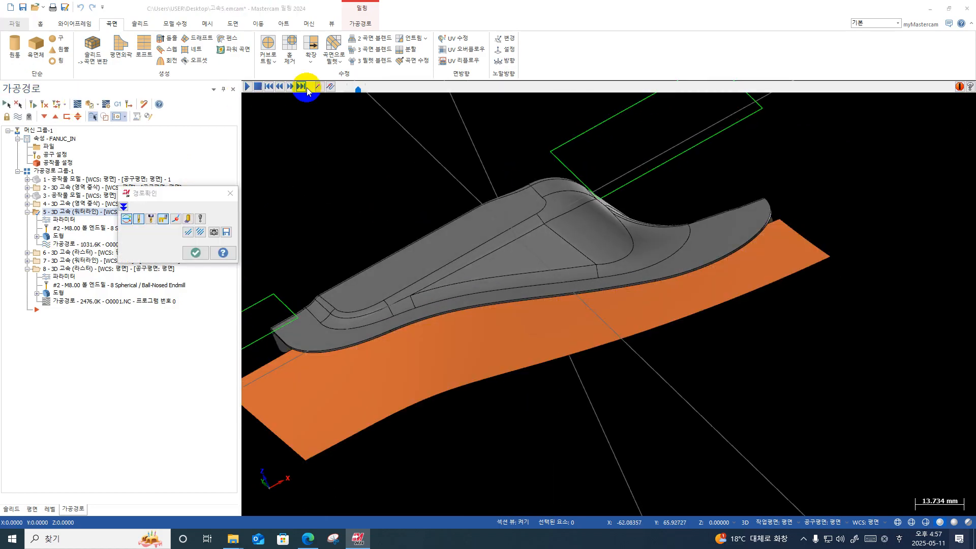
middle_drag(396, 203, 350, 338)
scroll(488, 338, up, 2)
scroll(350, 339, down, 3)
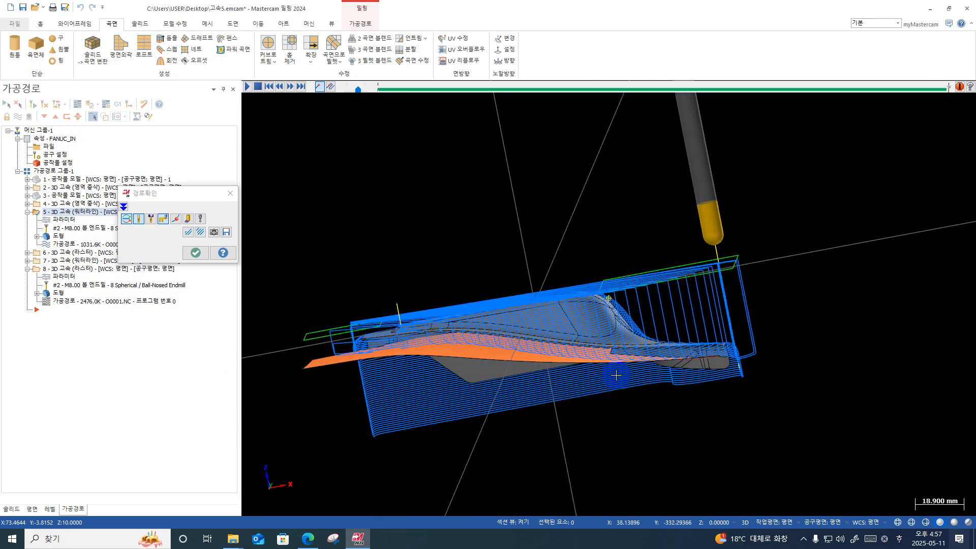
middle_drag(617, 375, 610, 379)
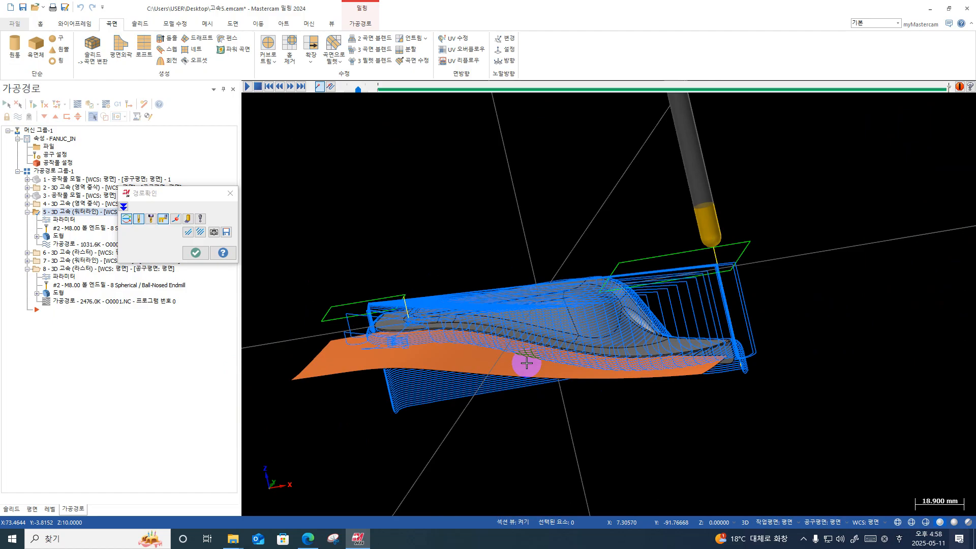
click(195, 253)
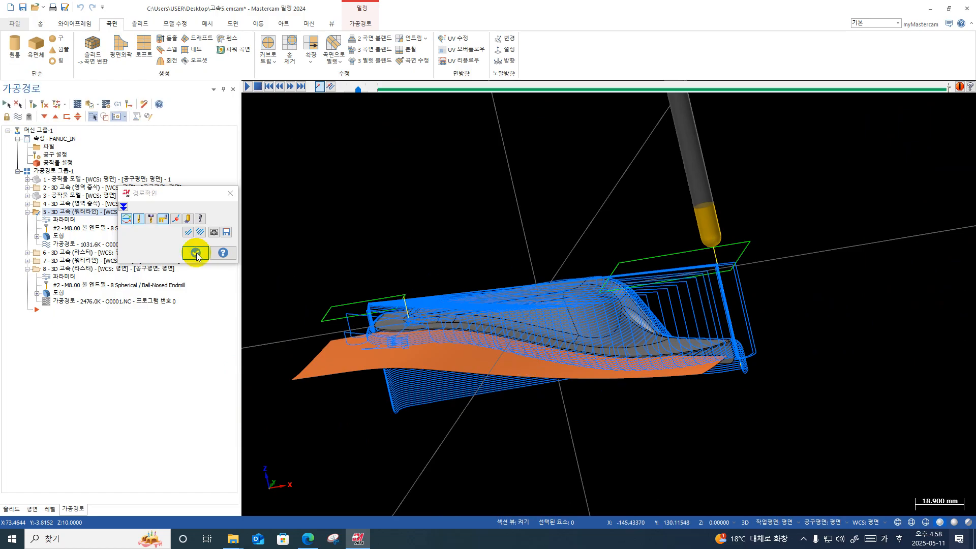
- Add the trimmed surface as avoidance geometry in the model geometry of waterline toolpath 7 and regenerate that toolpath
click(27, 212)
click(27, 227)
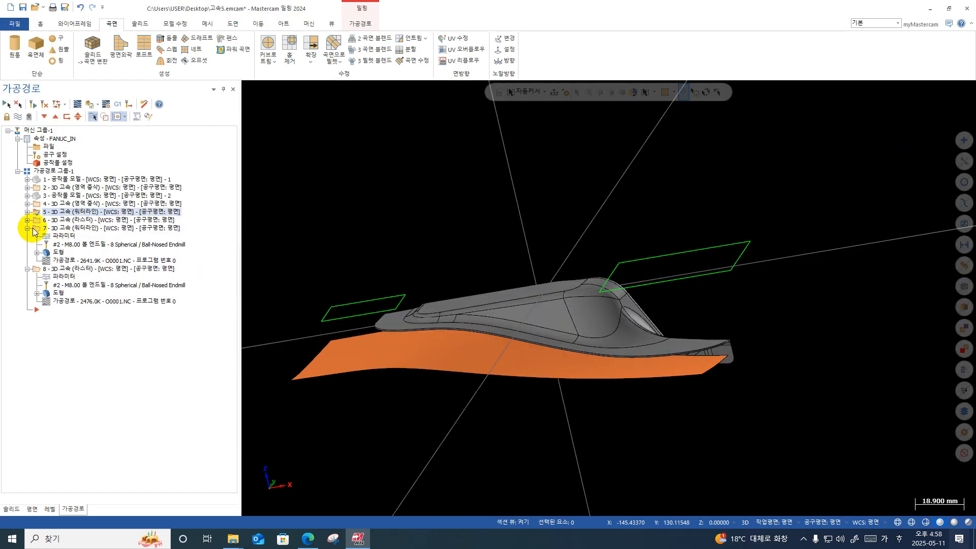
click(56, 229)
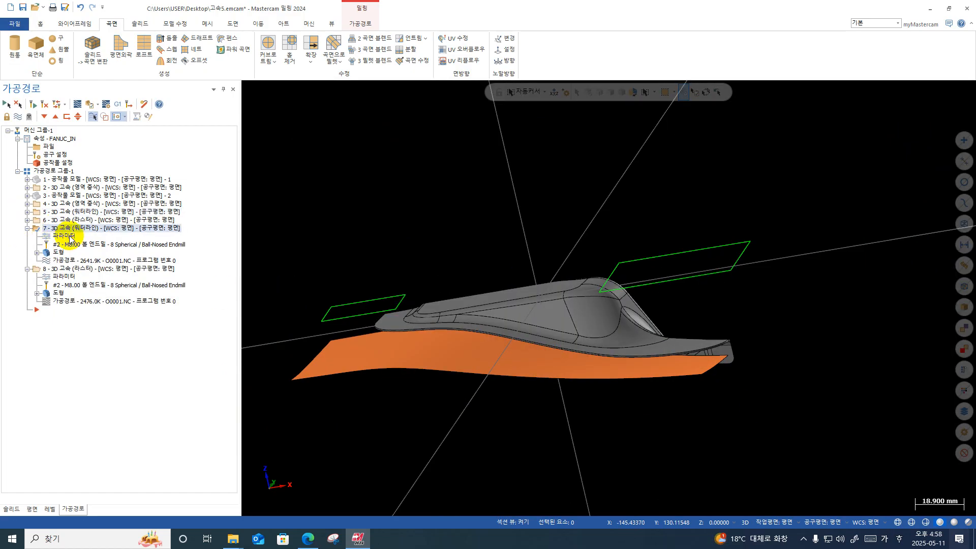
click(69, 237)
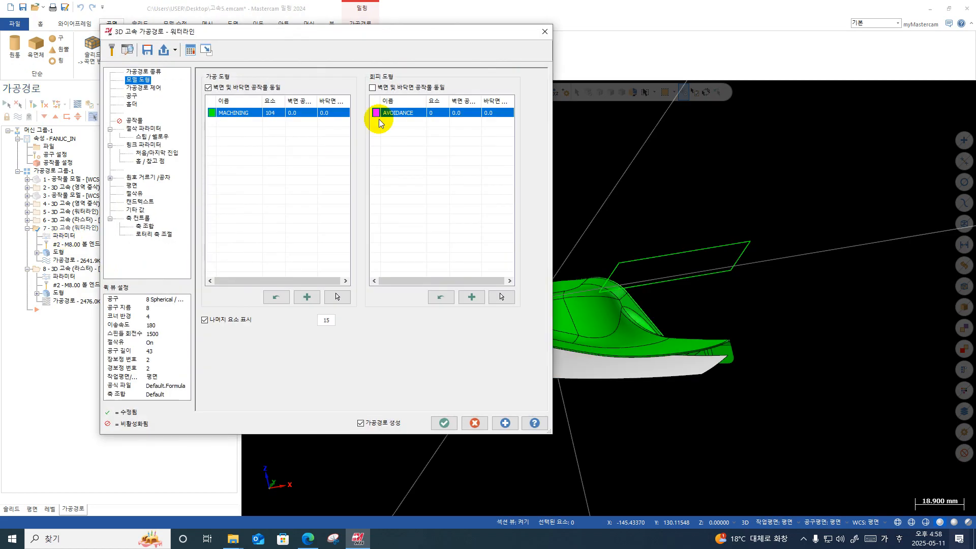
click(501, 296)
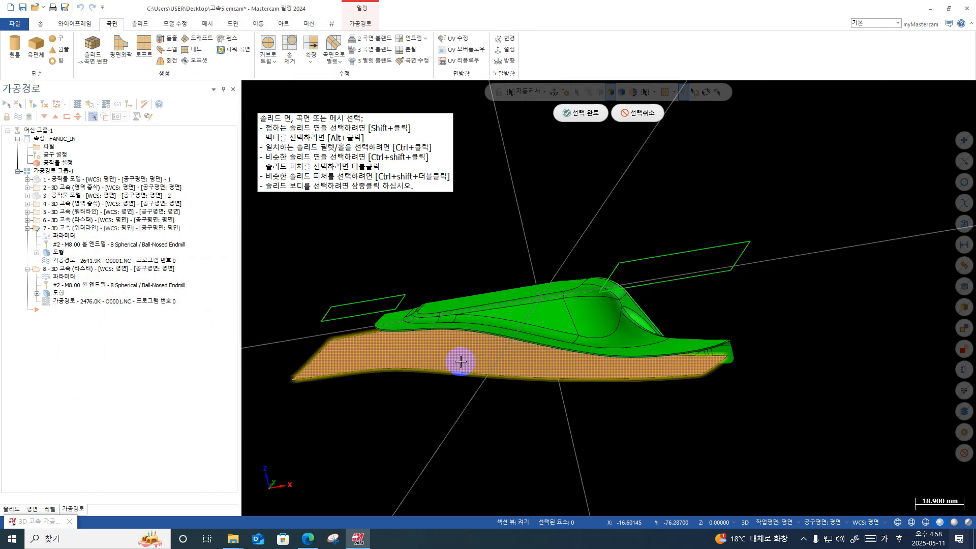
click(577, 113)
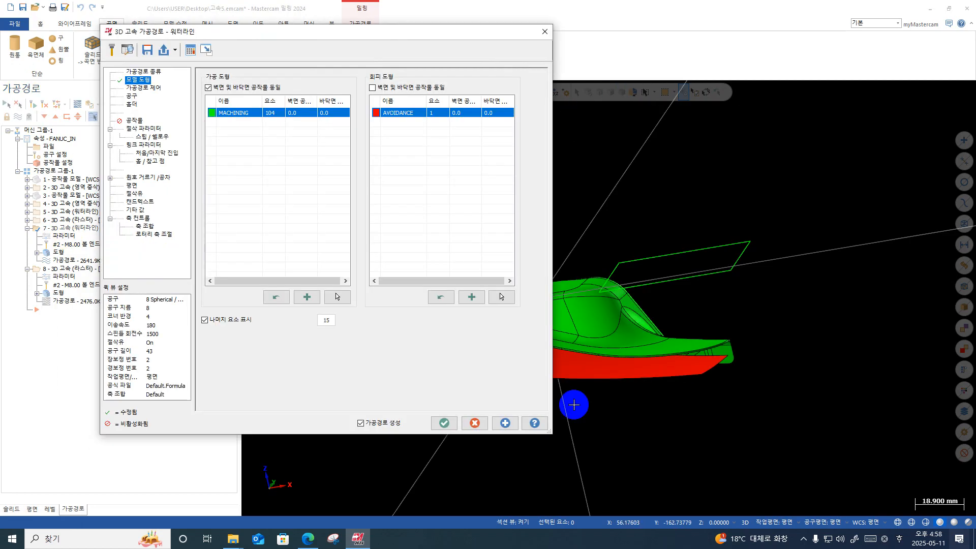
click(454, 428)
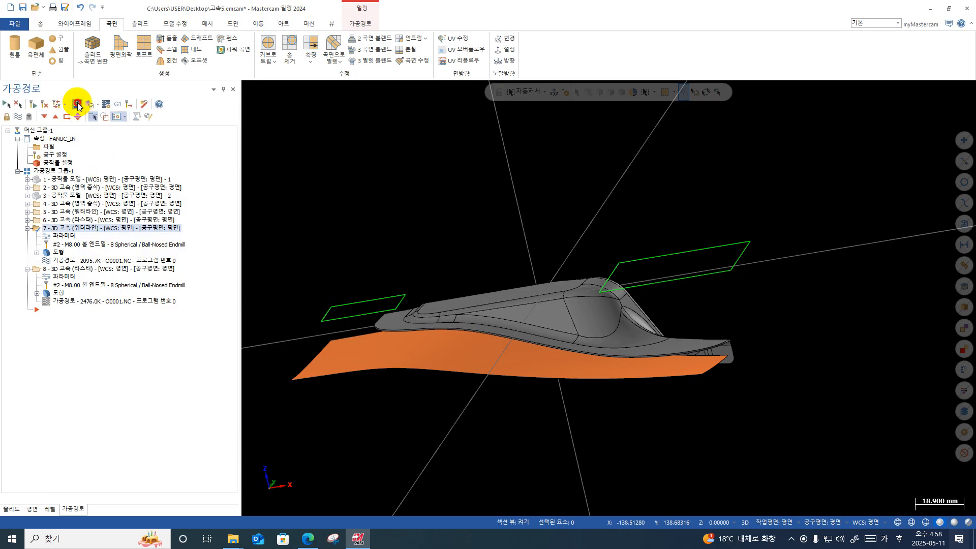
- Backplot the full waterline toolpath 7, examine its passes below the flange from several sides, and collapse the expanded operations
click(78, 105)
click(301, 87)
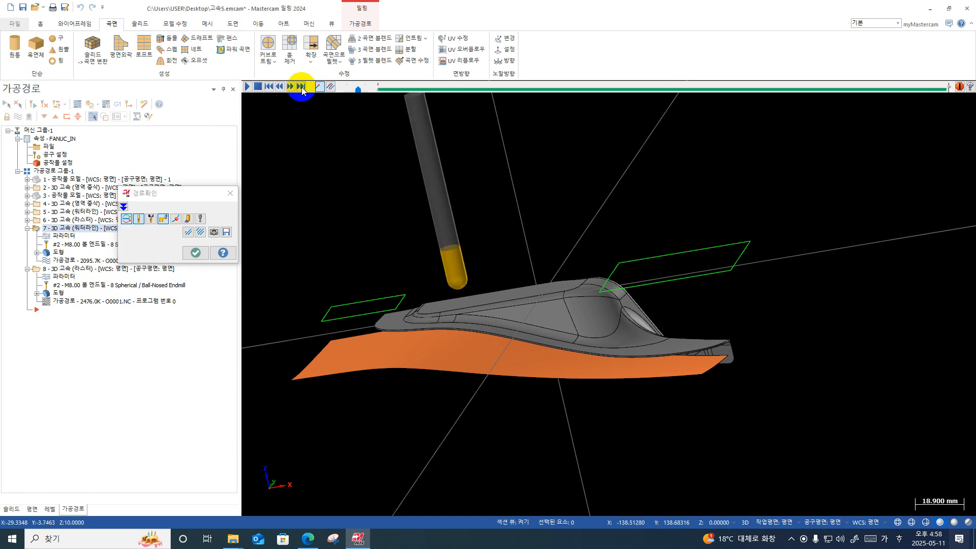
middle_drag(534, 331, 589, 322)
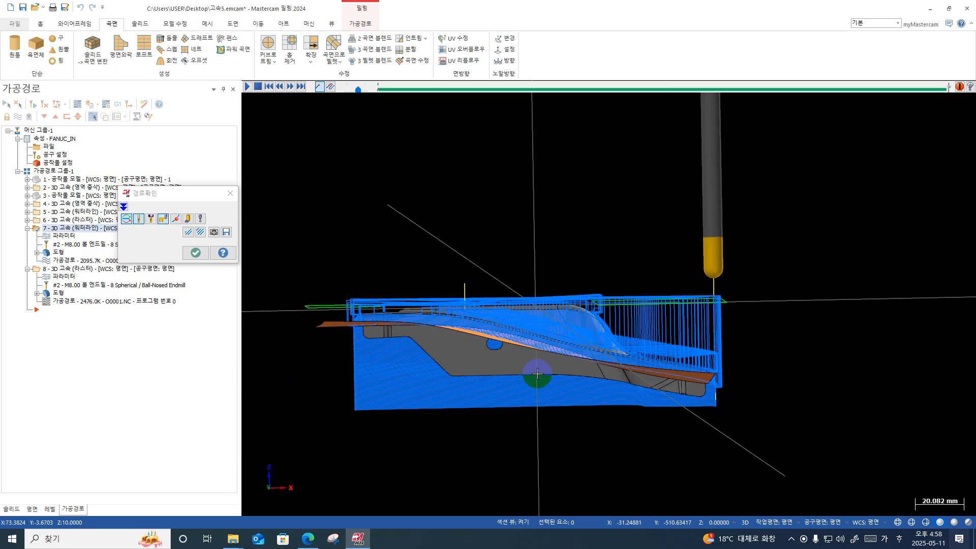
middle_drag(538, 377, 654, 380)
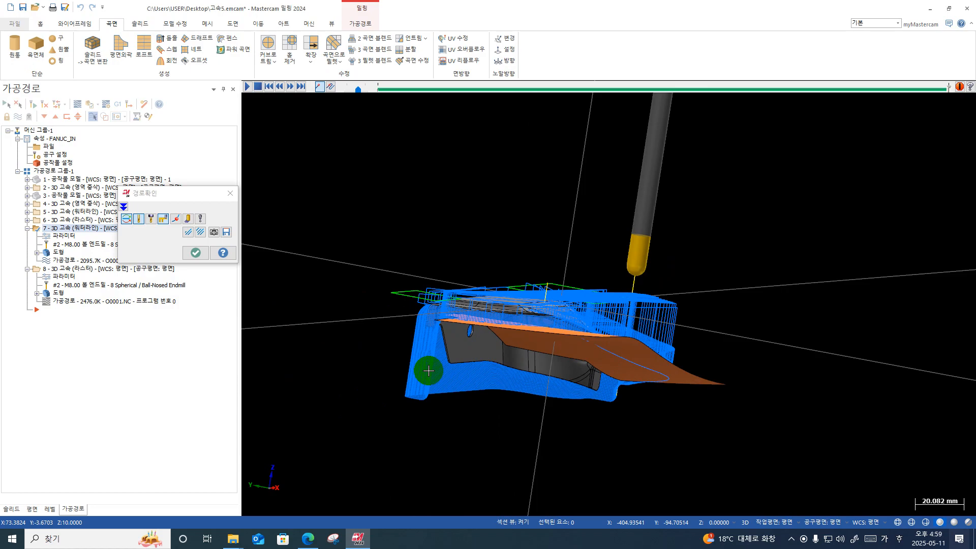
scroll(708, 211, down, 3)
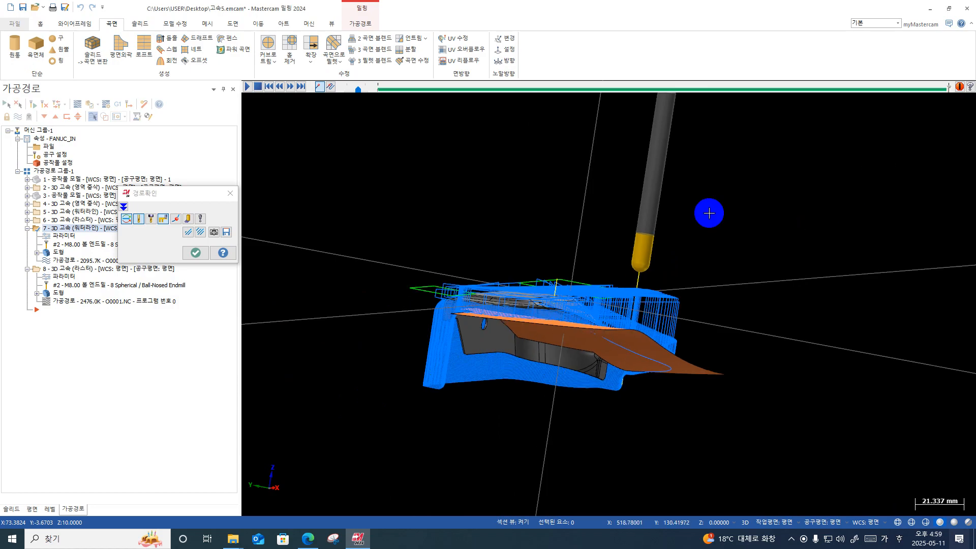
click(196, 253)
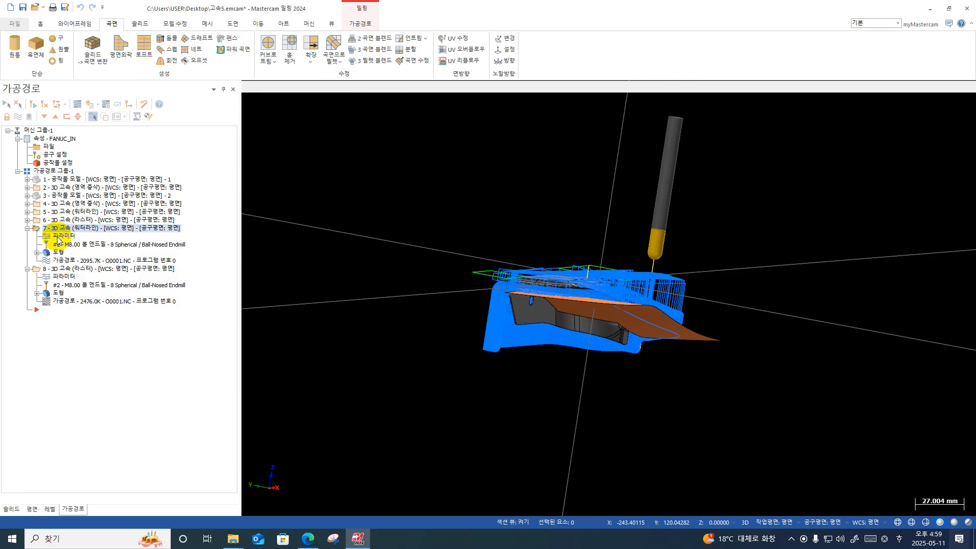
click(27, 228)
click(27, 236)
click(61, 212)
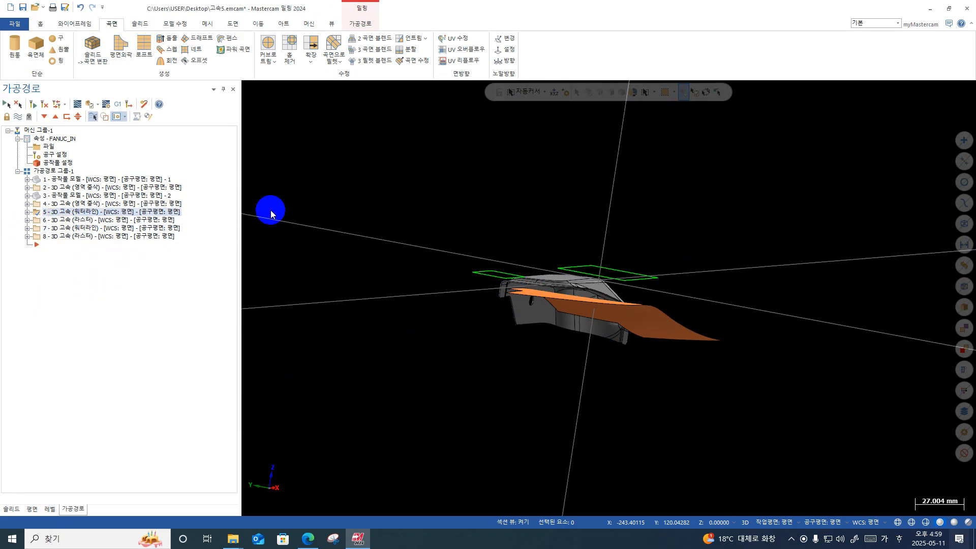
- Switch to the front view and work plane, make new level 12 the active level, and hide level 11
right_click(567, 153)
click(617, 206)
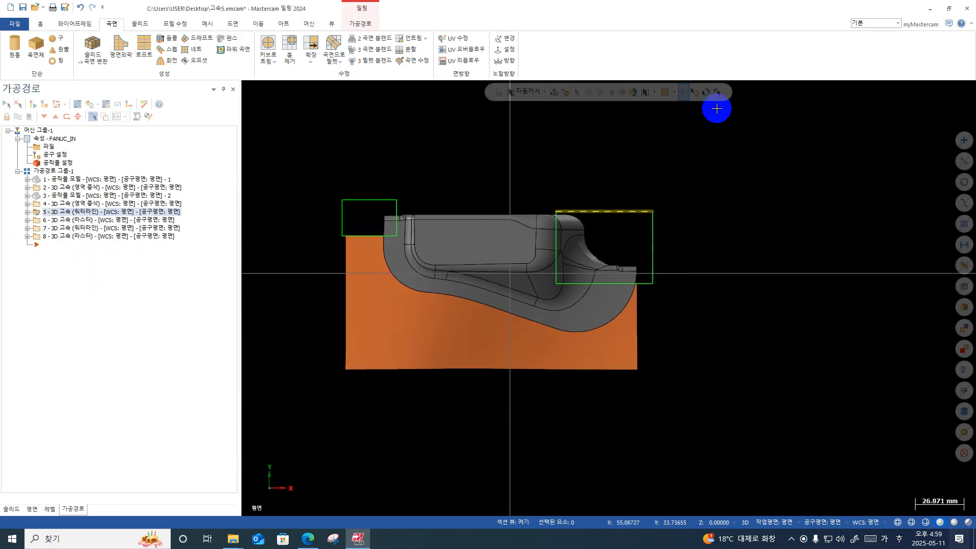
right_click(717, 108)
click(737, 174)
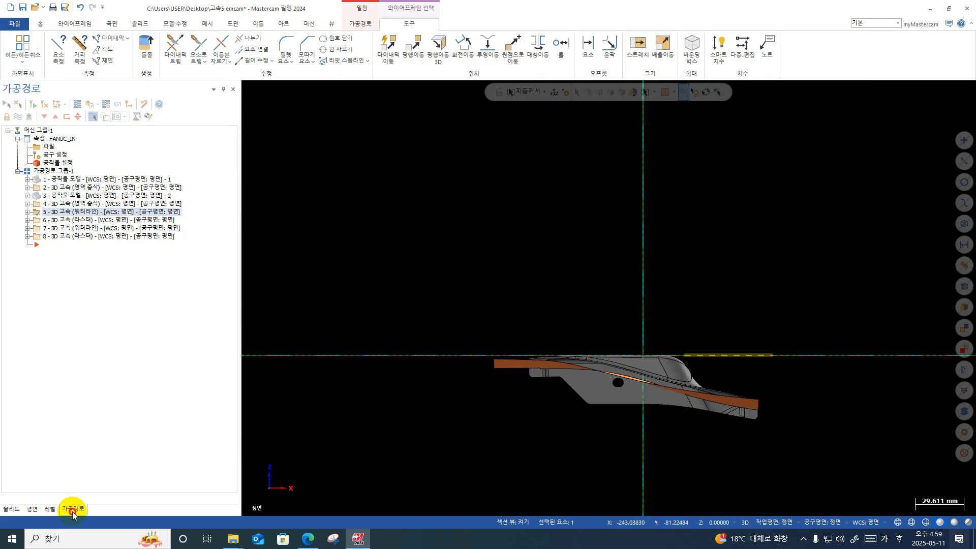
click(49, 508)
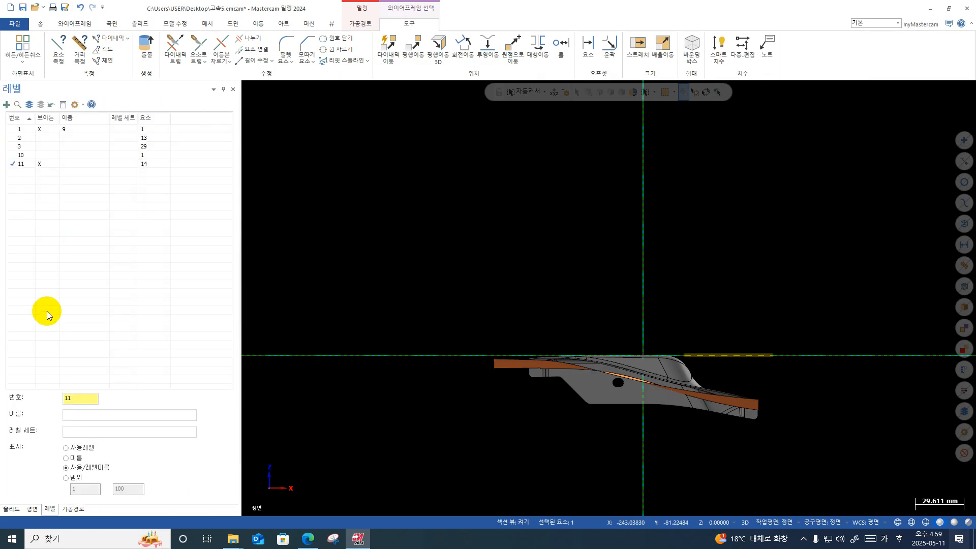
double_click(77, 398)
text(12)
key(Return)
click(38, 163)
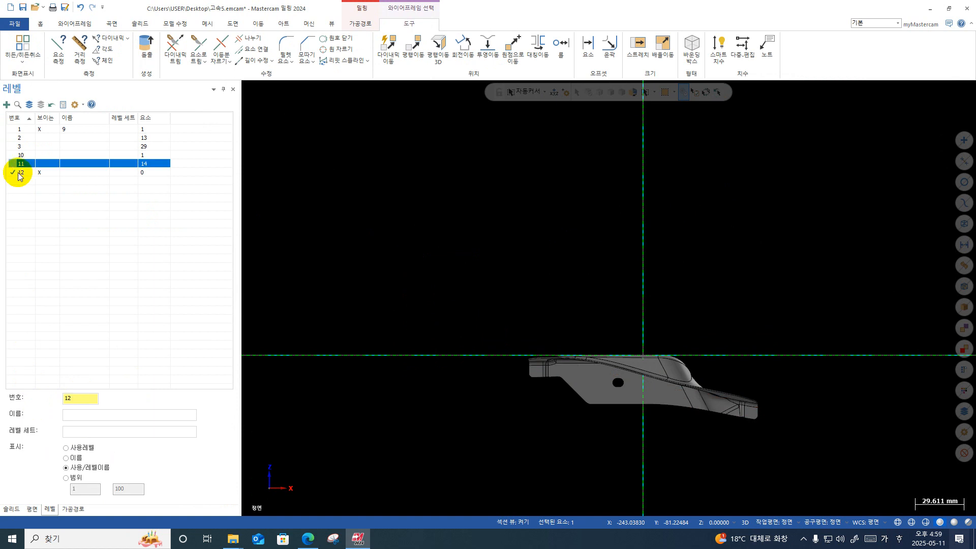
click(13, 174)
- Create a silhouette boundary of the whole solid in the front plane on level 12
scroll(474, 255, down, 2)
right_click(778, 232)
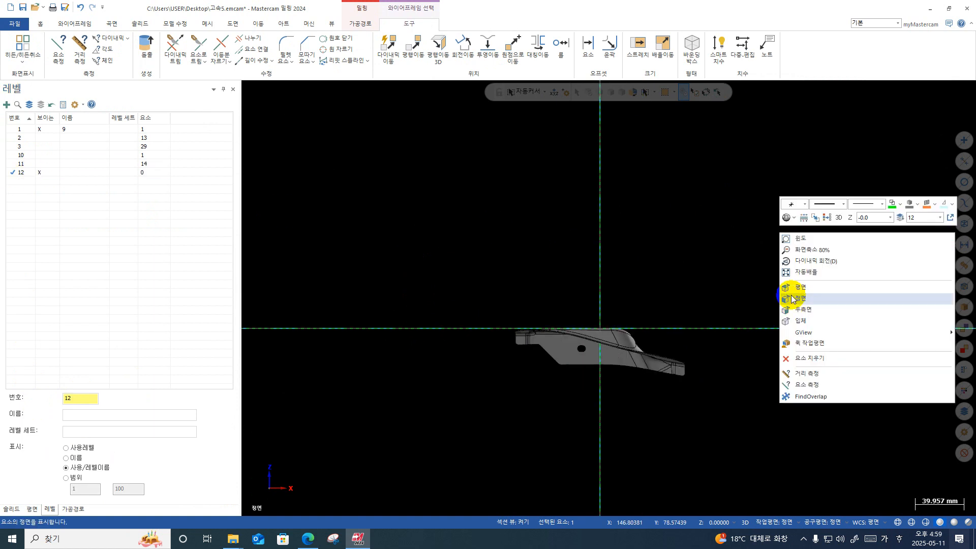
click(800, 300)
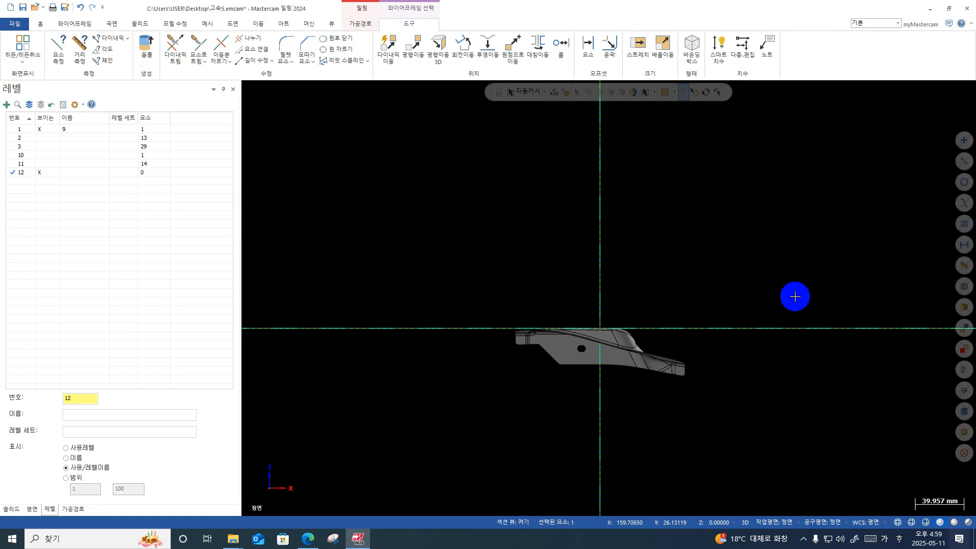
scroll(681, 396, down, 3)
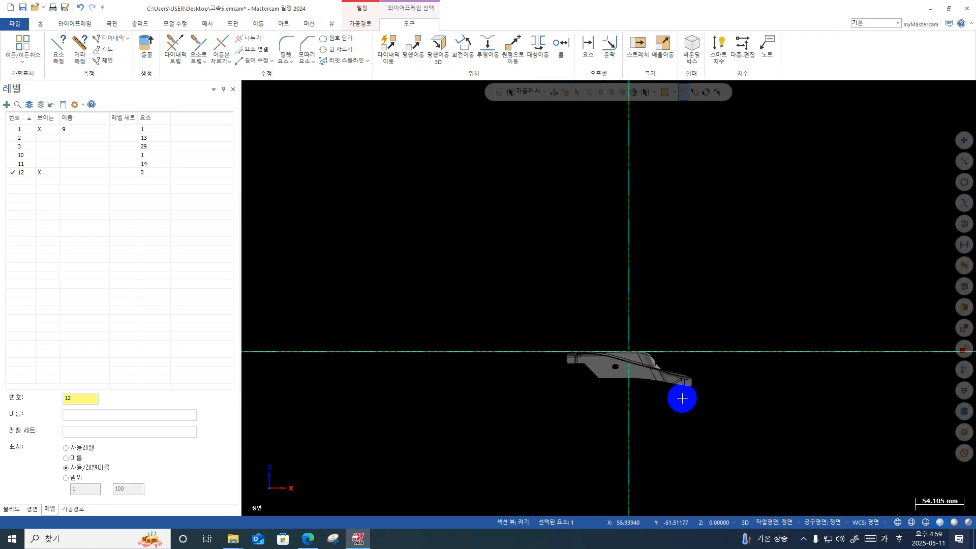
scroll(727, 400, up, 4)
click(67, 25)
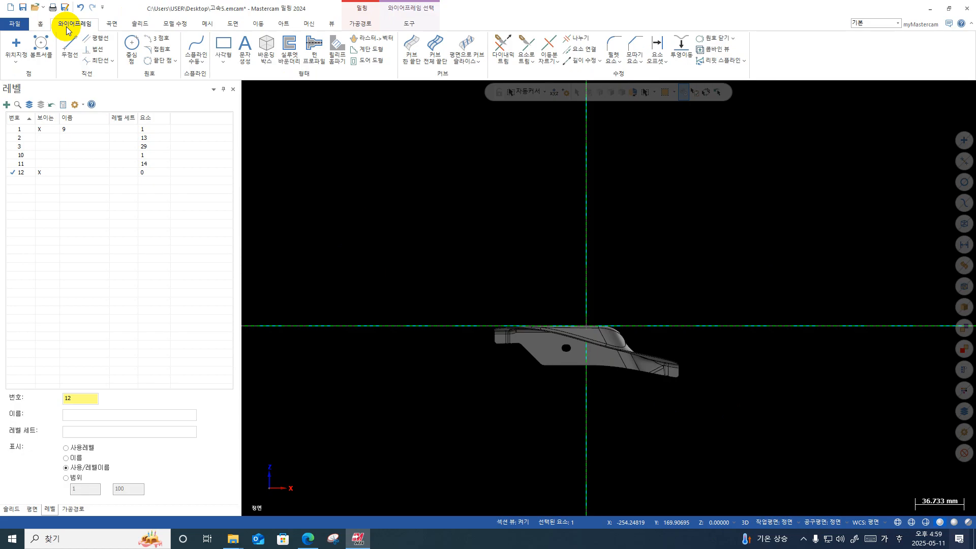
click(289, 48)
drag(793, 254, 371, 466)
key(Return)
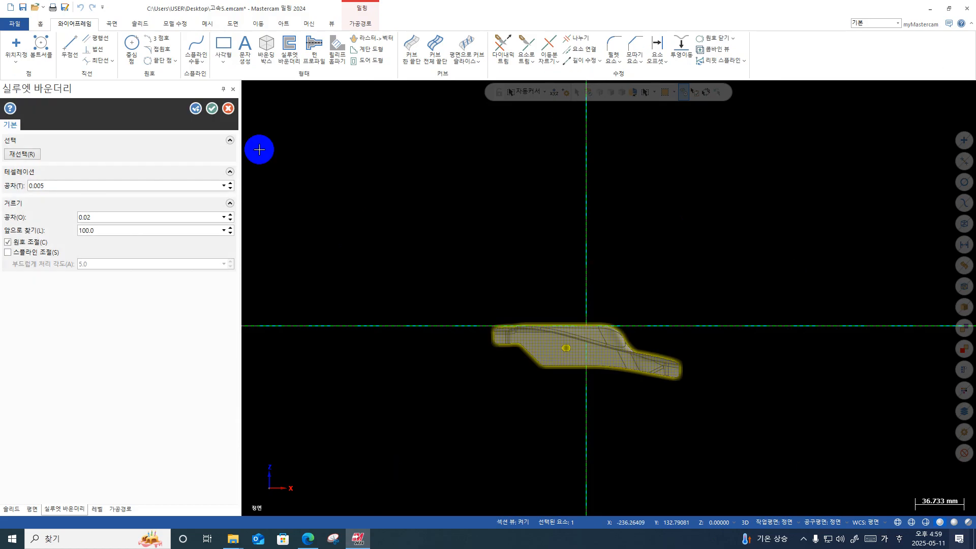
click(212, 109)
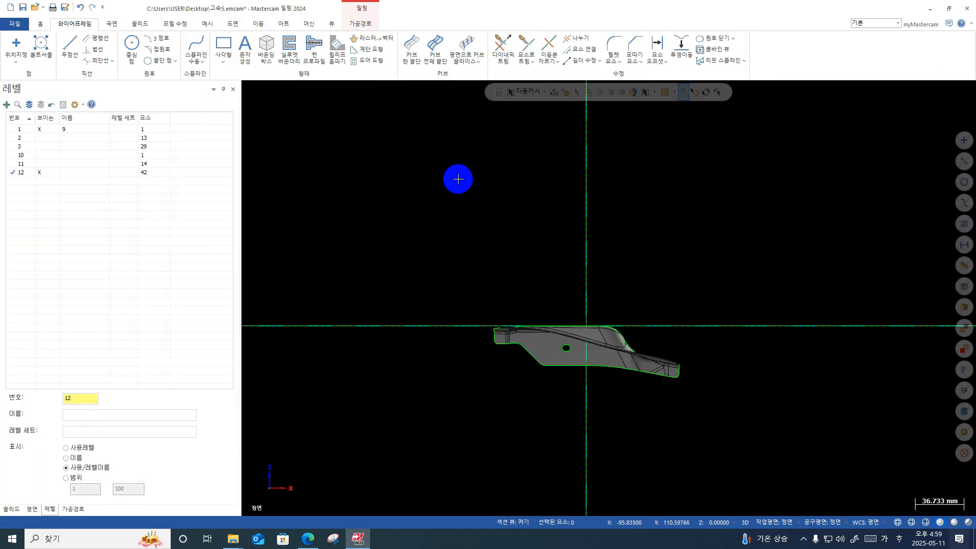
- Hide the solid on level 1 and inspect the silhouette outline around its -X end
click(39, 129)
scroll(528, 386, up, 2)
scroll(431, 283, up, 3)
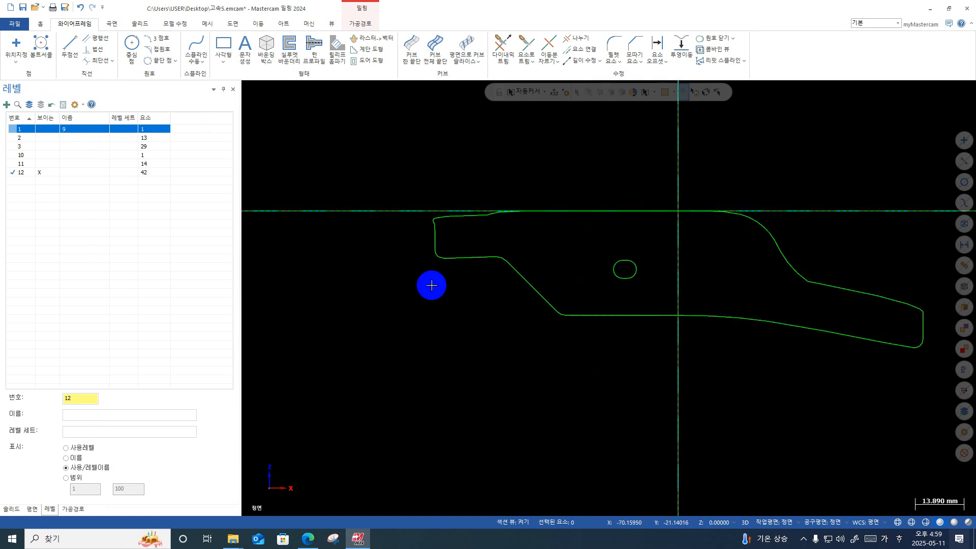
scroll(441, 250, down, 1)
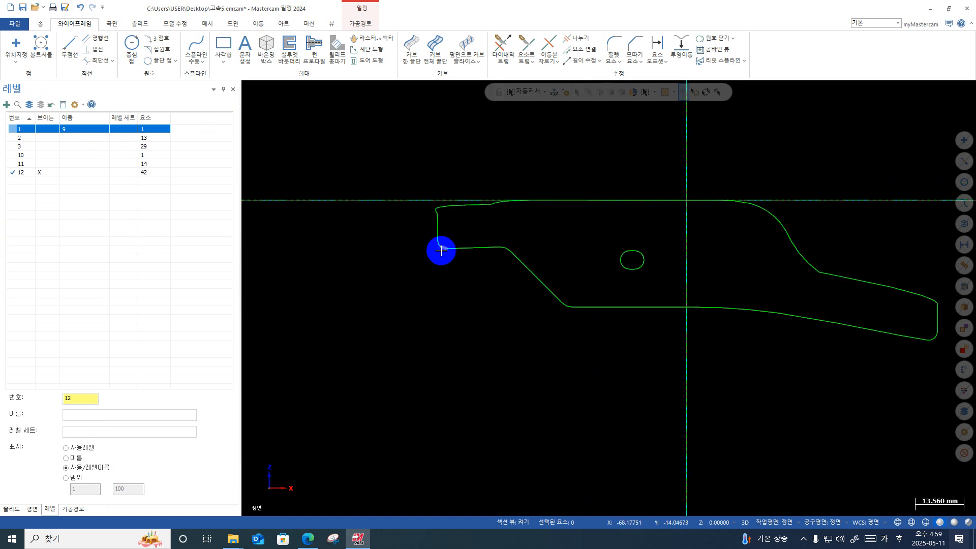
scroll(422, 278, down, 1)
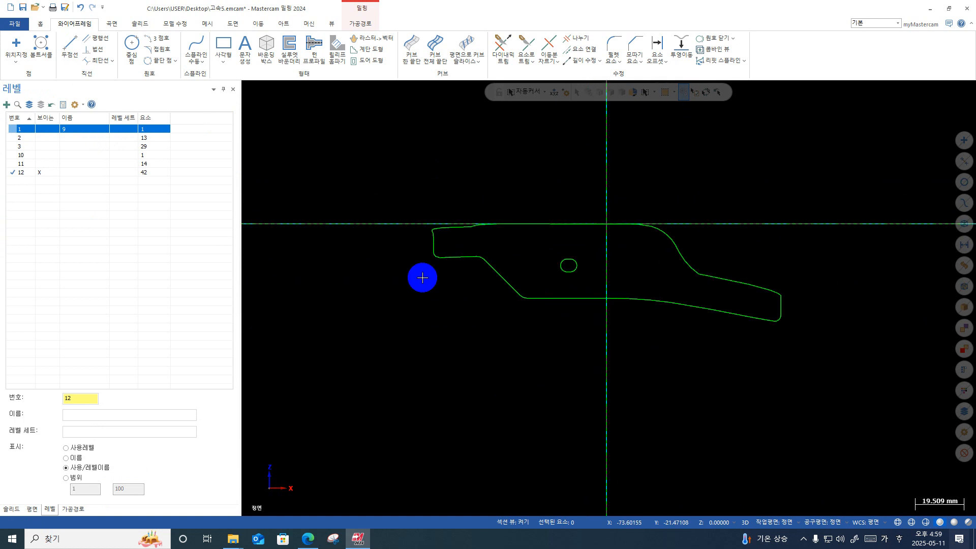
scroll(423, 277, down, 1)
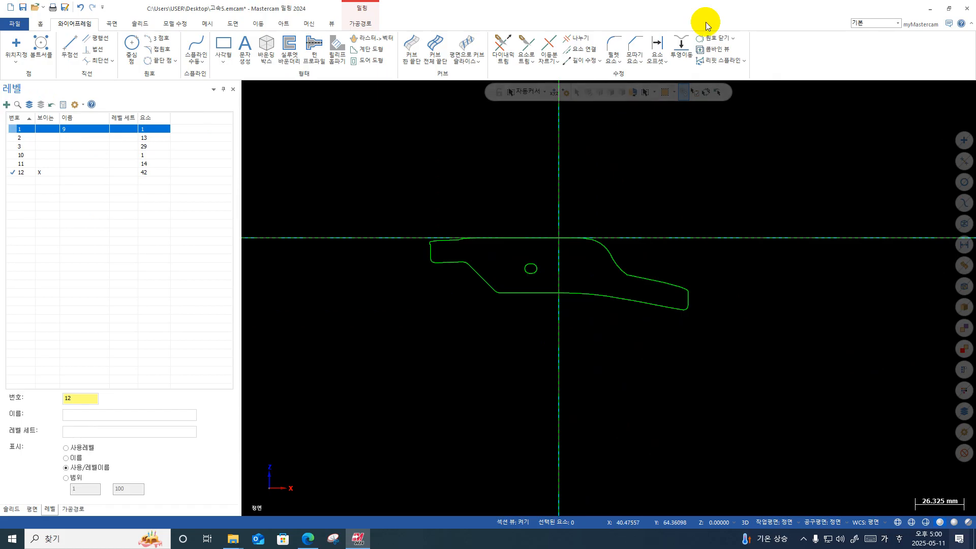
- Offset a copy of the silhouette's lower edge downward by 5 mm, chaining it partially from the +X end to the -X end
click(666, 62)
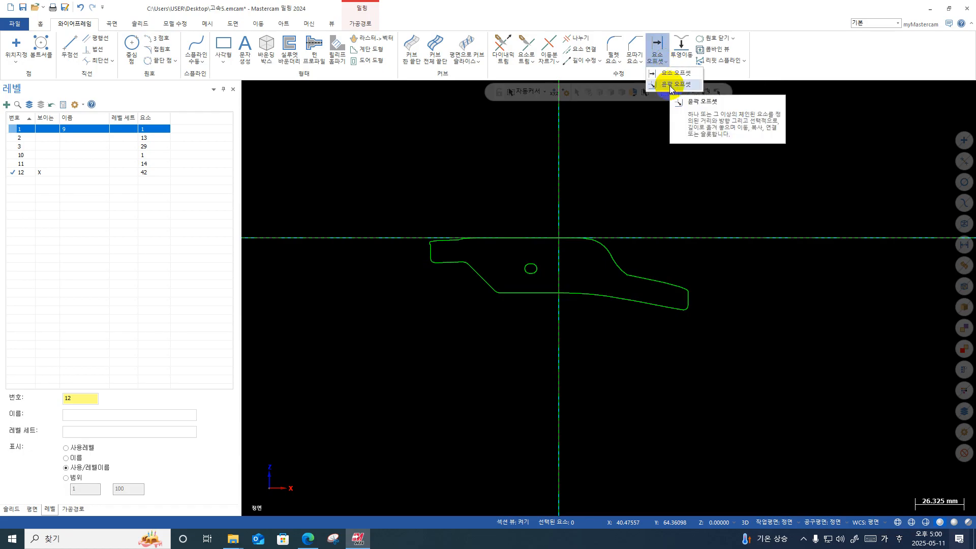
click(669, 85)
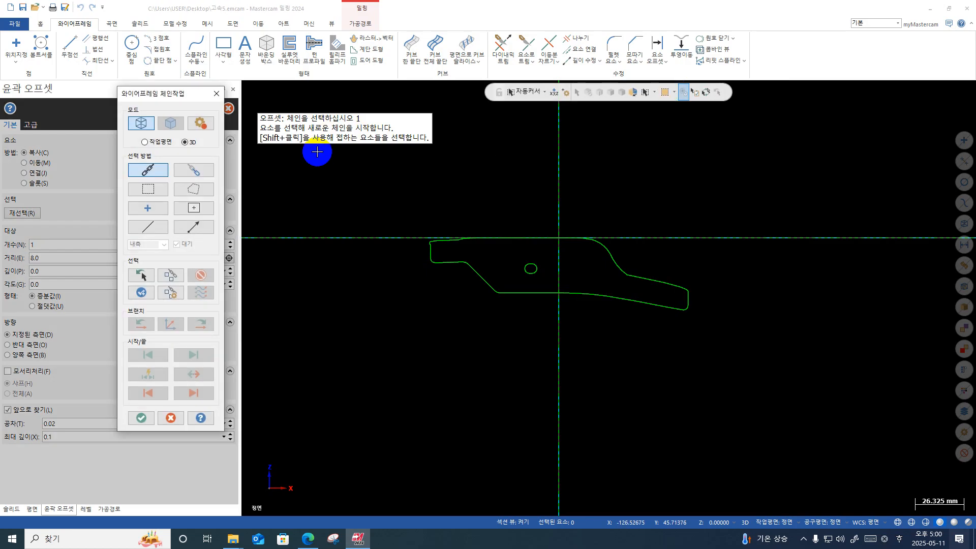
click(193, 172)
scroll(684, 327, up, 5)
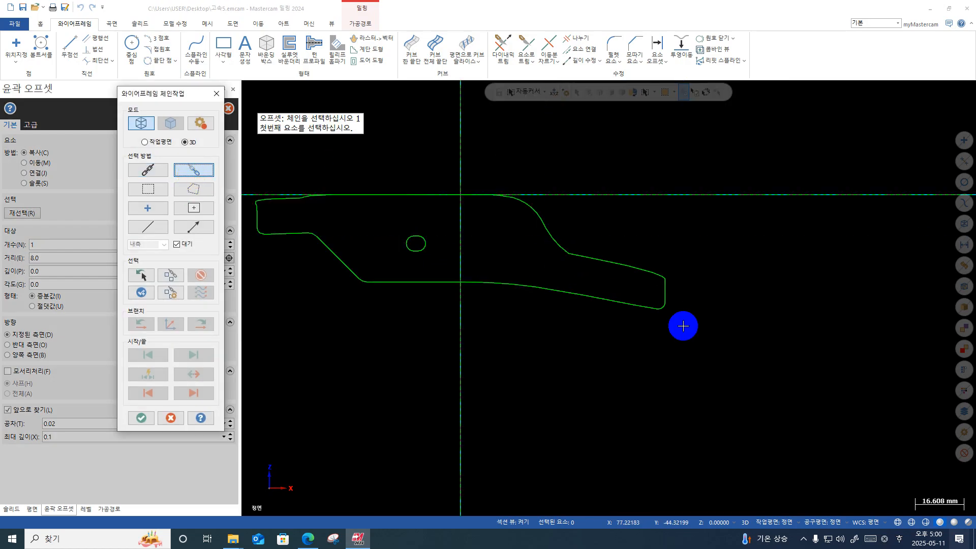
click(641, 302)
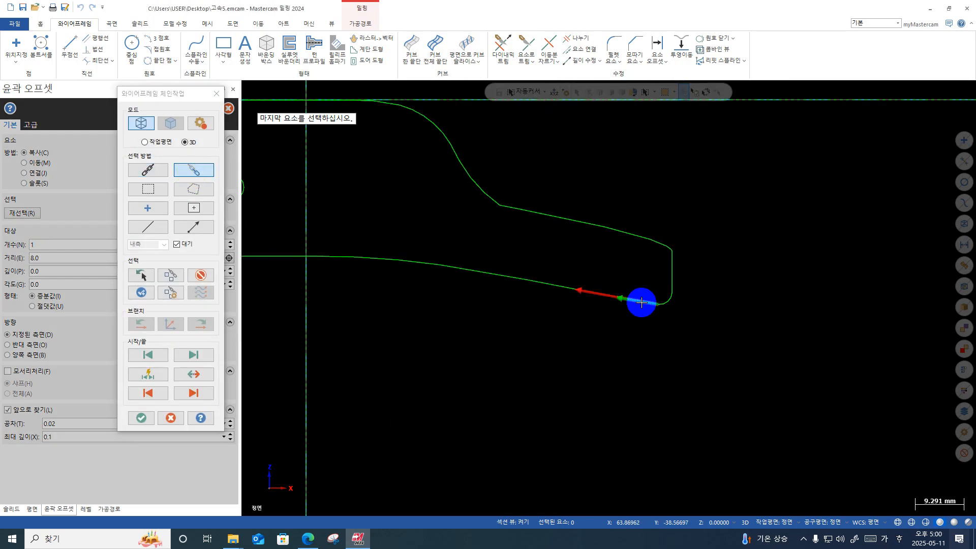
scroll(909, 290, down, 2)
scroll(291, 245, up, 2)
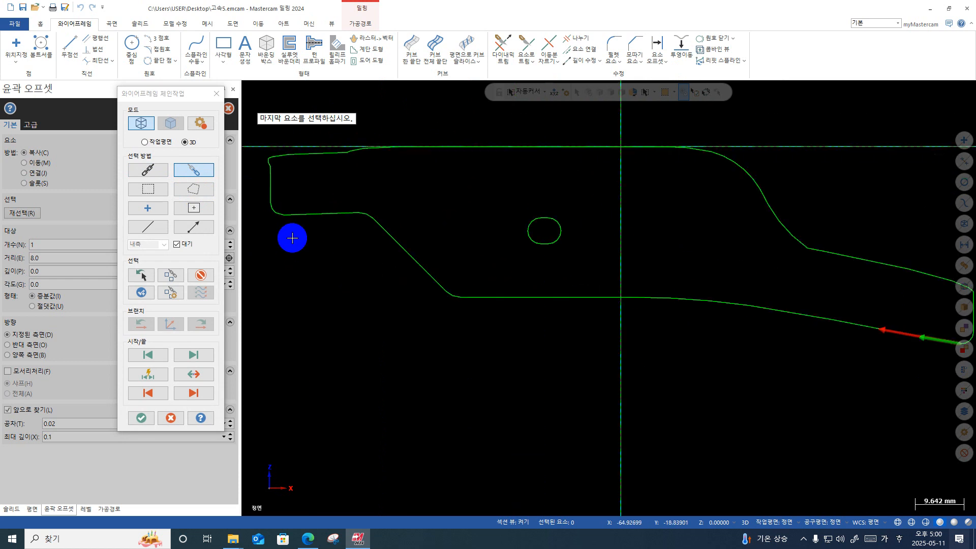
click(292, 214)
scroll(523, 275, down, 2)
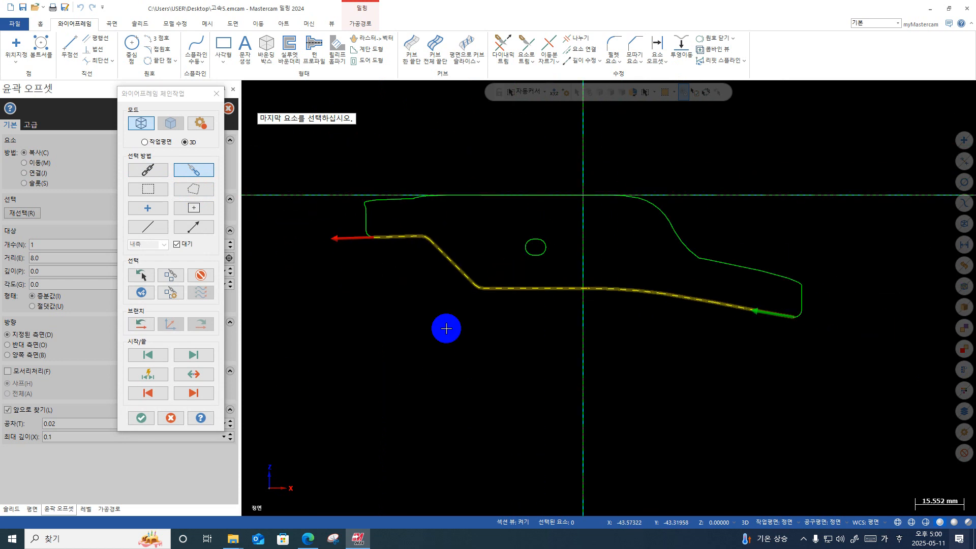
key(Return)
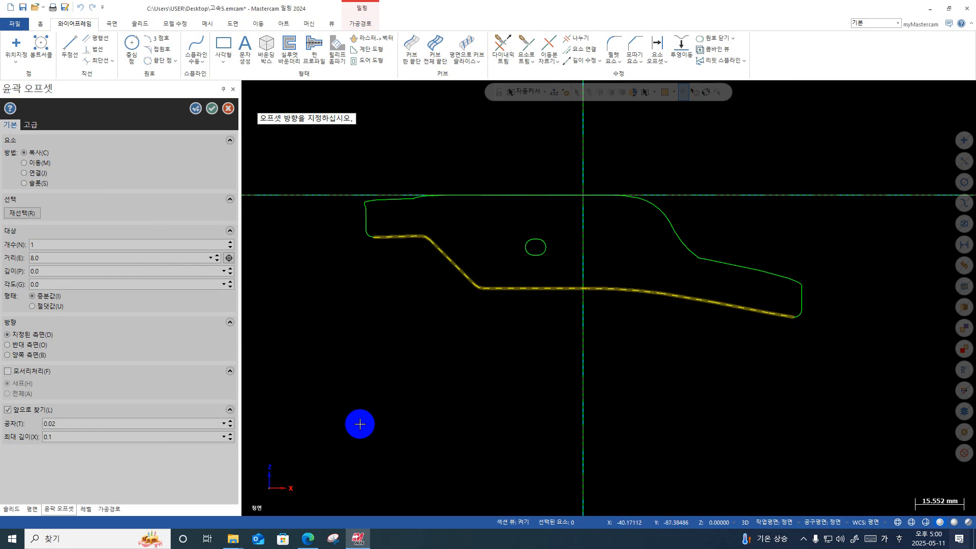
click(477, 399)
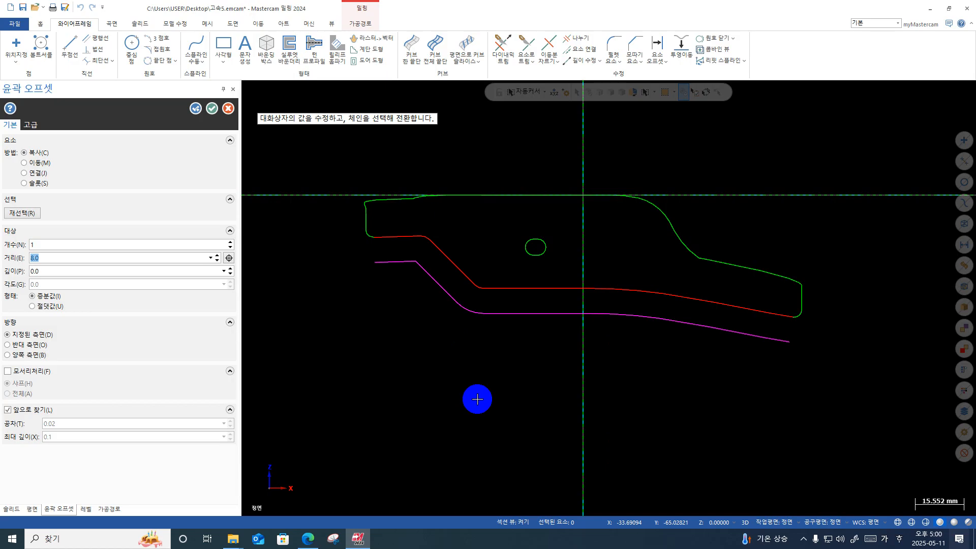
text(5)
key(Return)
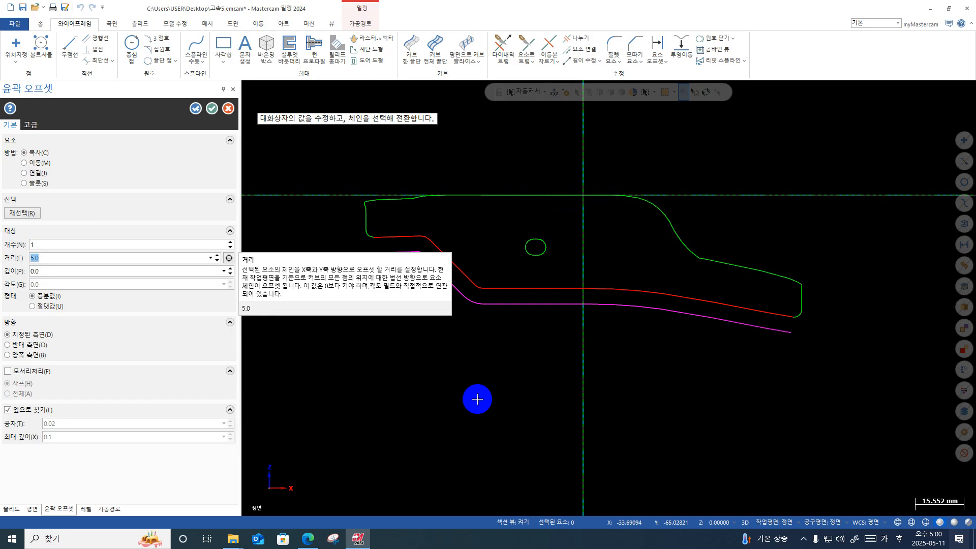
click(210, 110)
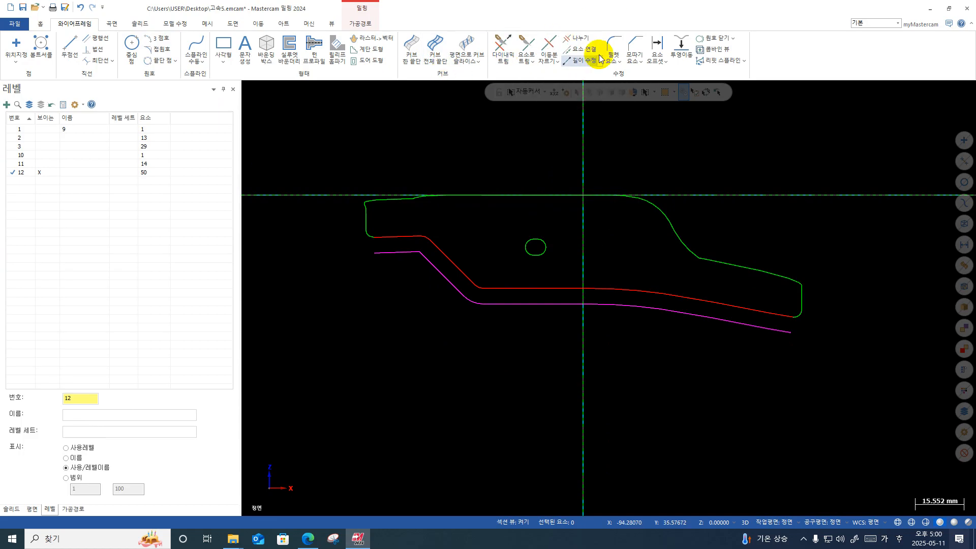
- Extend both outer ends of the offset curve by 30 mm
click(573, 62)
double_click(28, 206)
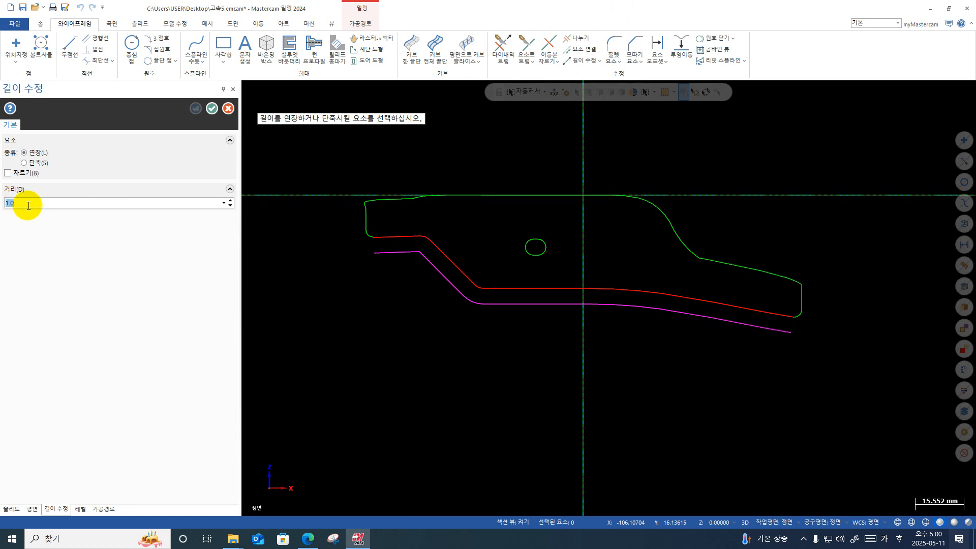
text(20.0)
double_click(28, 206)
text(30.0)
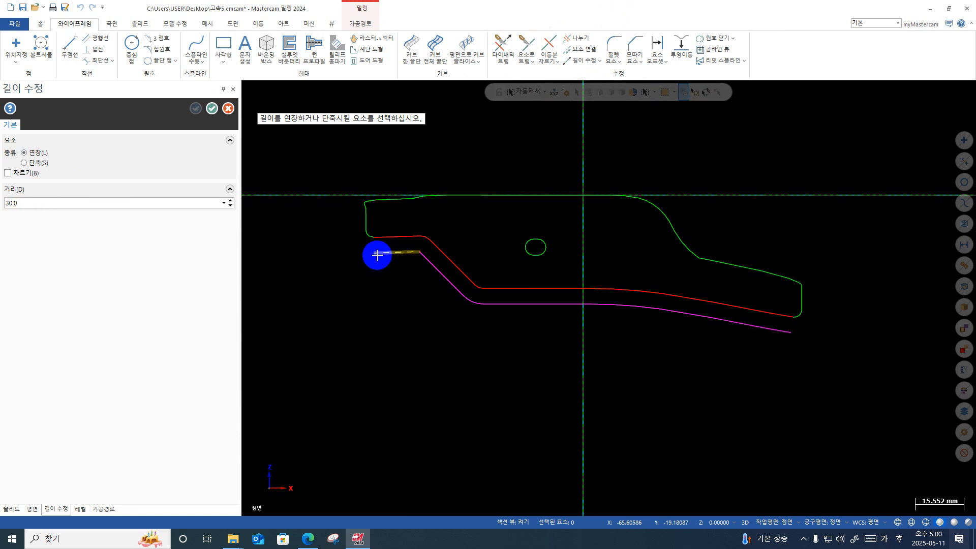
click(375, 254)
click(788, 331)
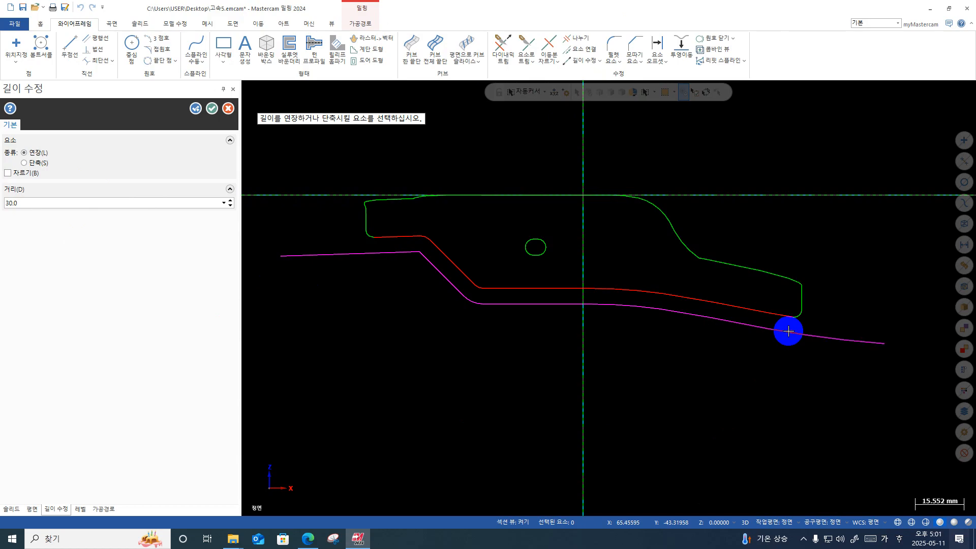
scroll(780, 335, down, 1)
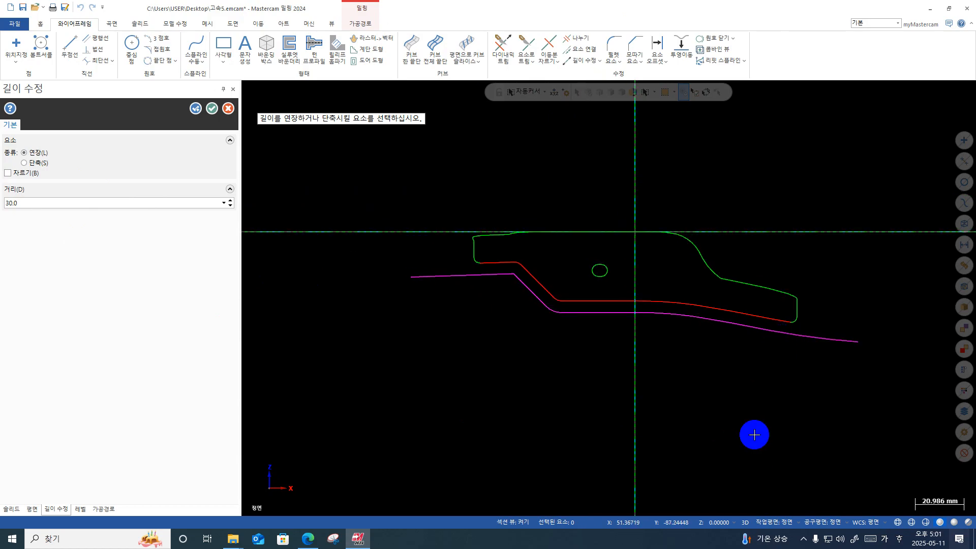
key(Escape)
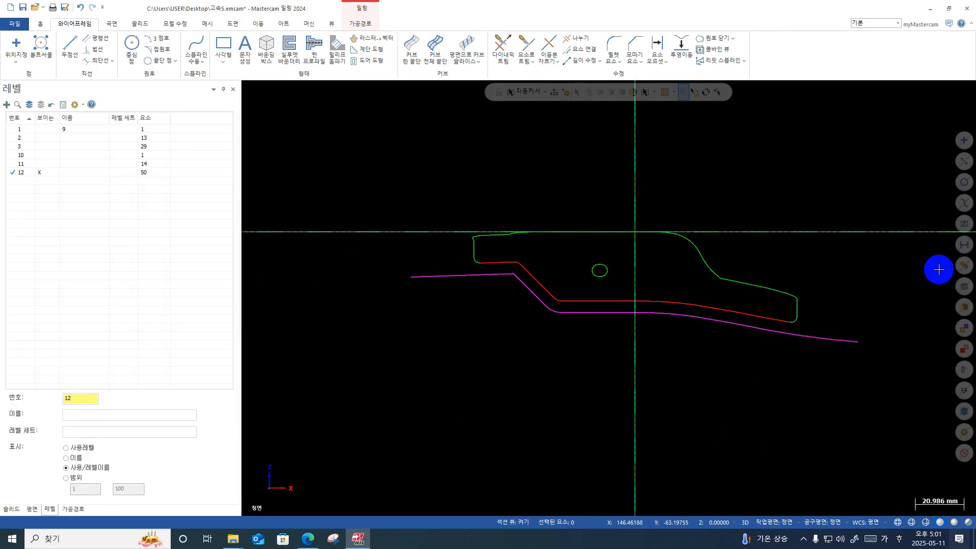
- Clear the group and result colours from the silhouette edge and its offset curve
right_click(760, 187)
click(797, 175)
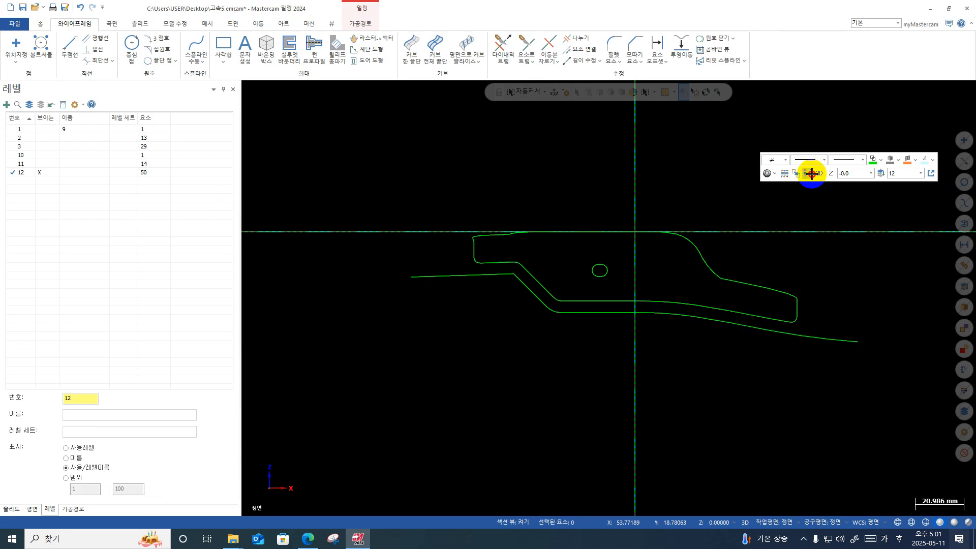
scroll(645, 388, down, 1)
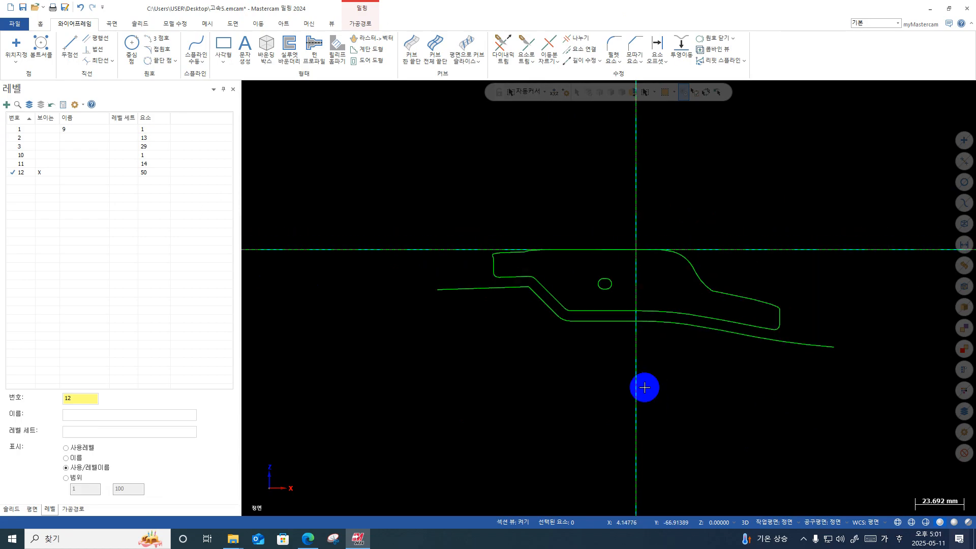
- Close the offset curve around the silhouette with four connected multi-line segments running from its -X end, over the part, to its +X end
click(68, 49)
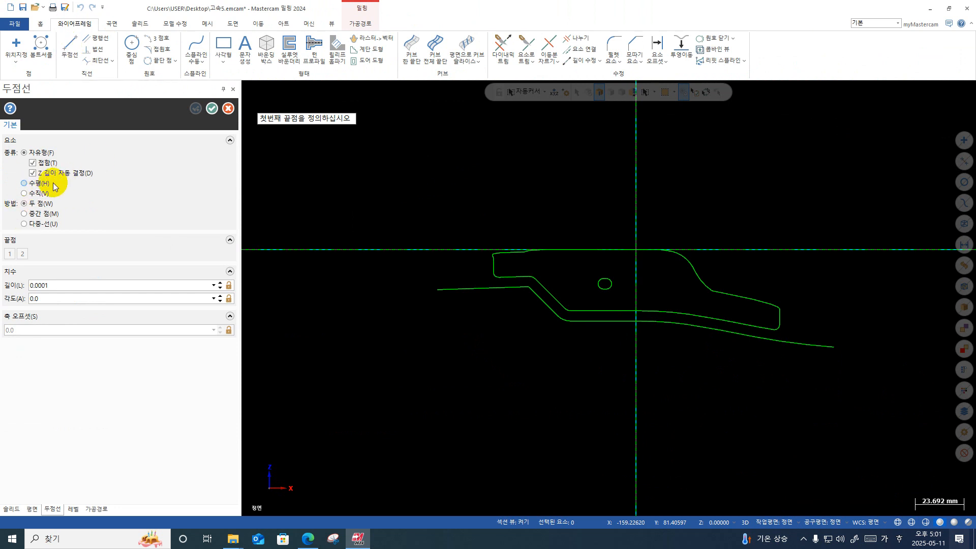
click(49, 225)
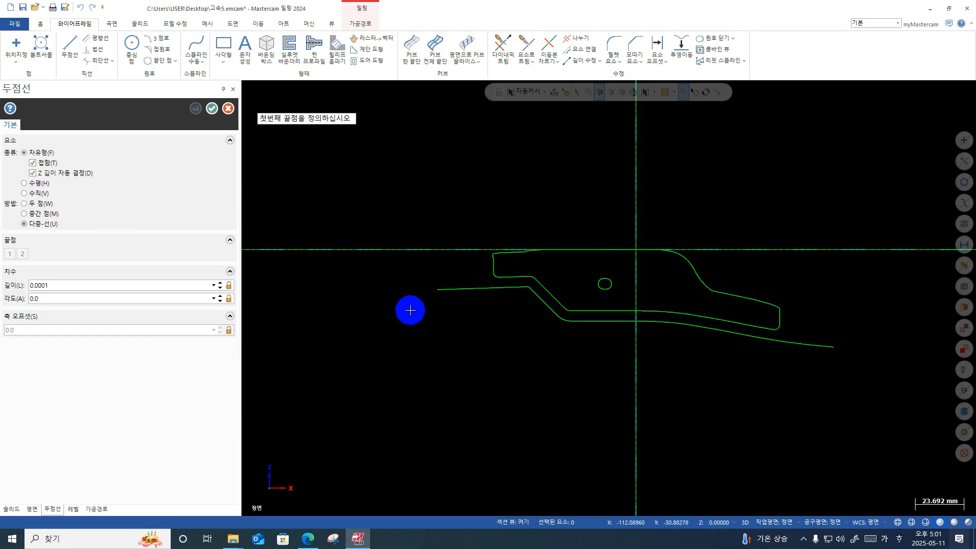
click(435, 291)
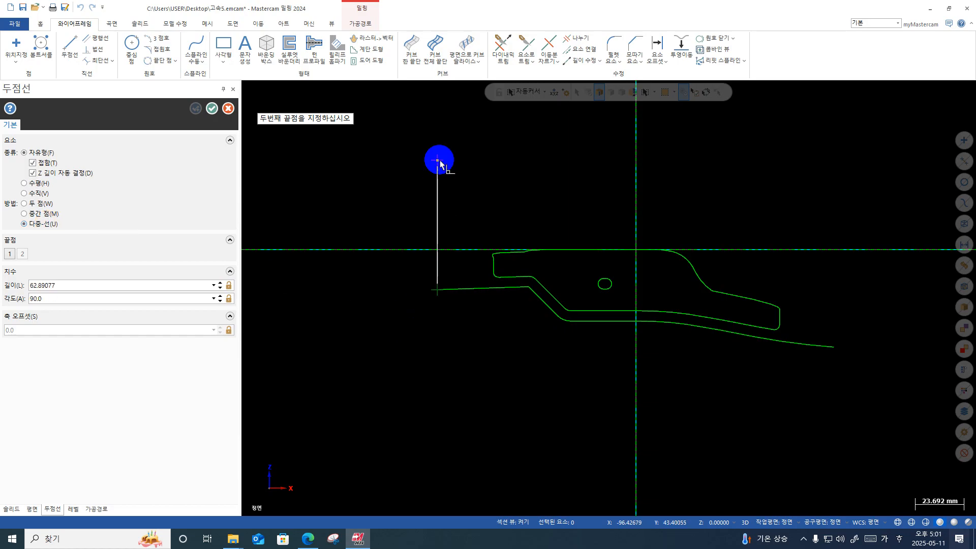
click(436, 125)
click(870, 125)
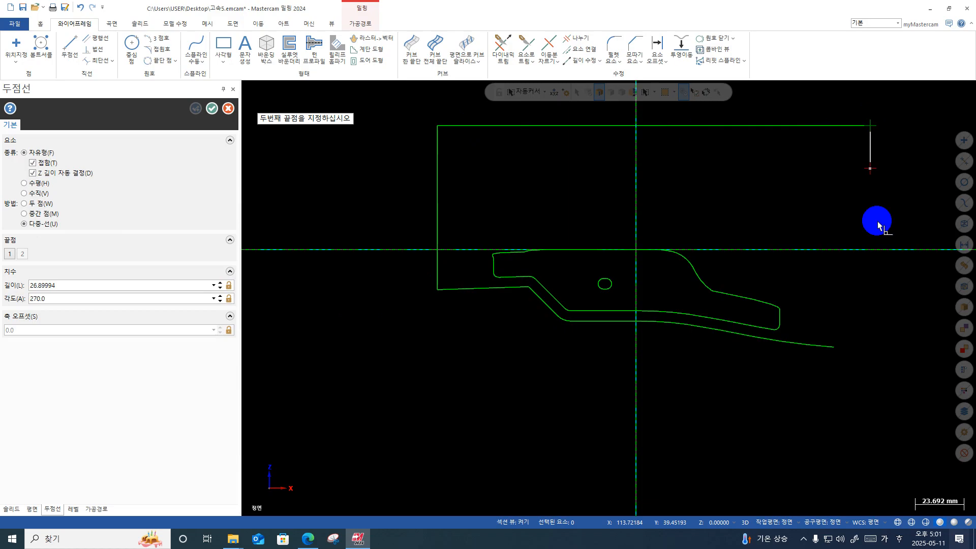
click(884, 339)
click(833, 347)
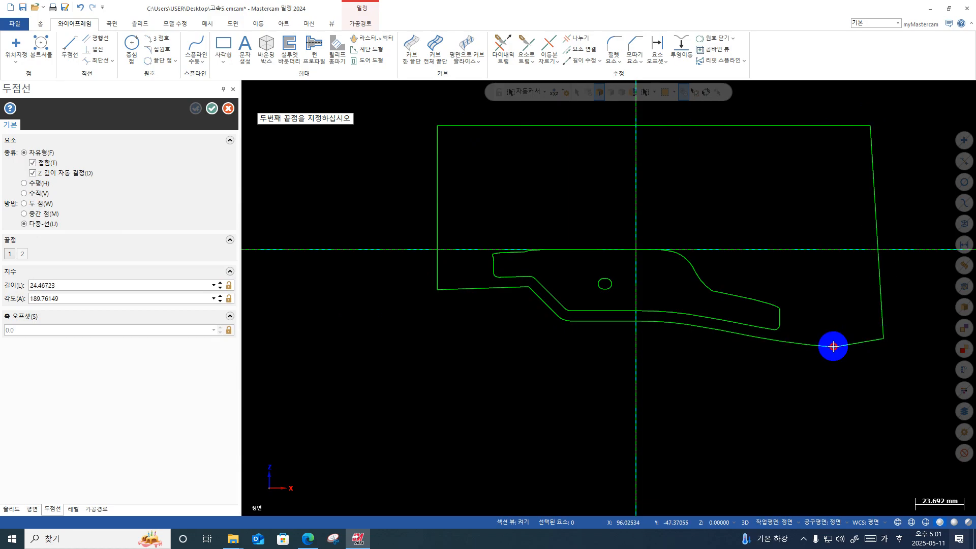
key(Escape)
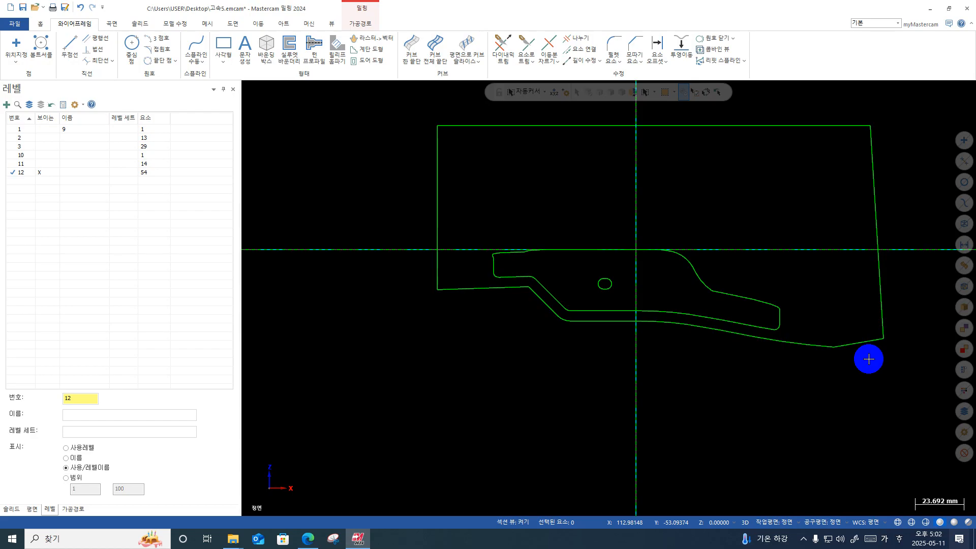
- Start a toolpath trim and chain the entire closed outline around the silhouette as the trimming boundary
scroll(541, 275, up, 2)
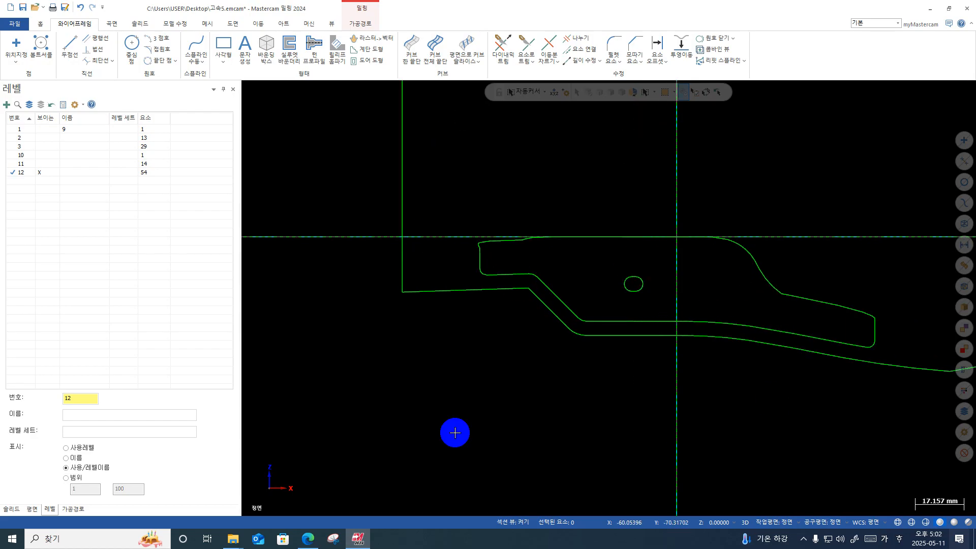
scroll(455, 431, down, 2)
click(73, 509)
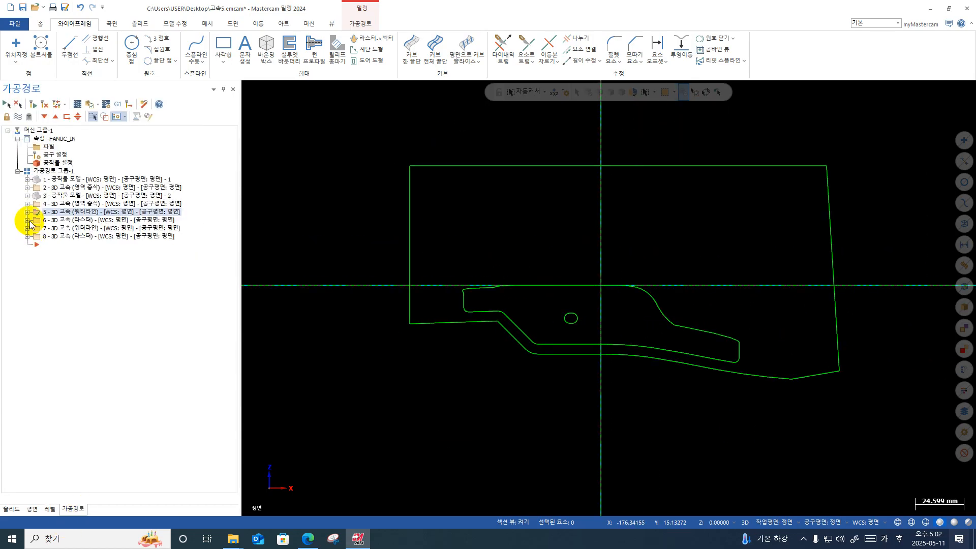
click(74, 205)
click(72, 212)
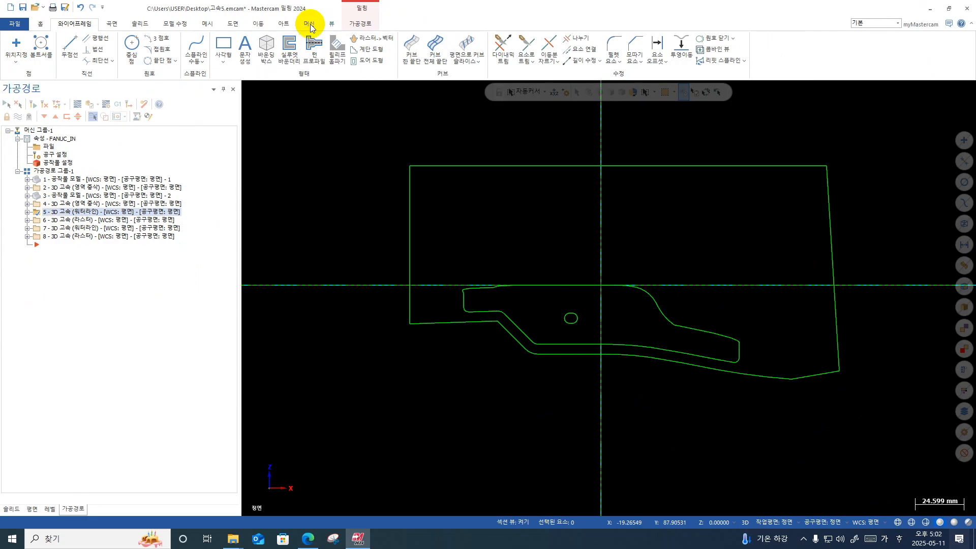
click(360, 24)
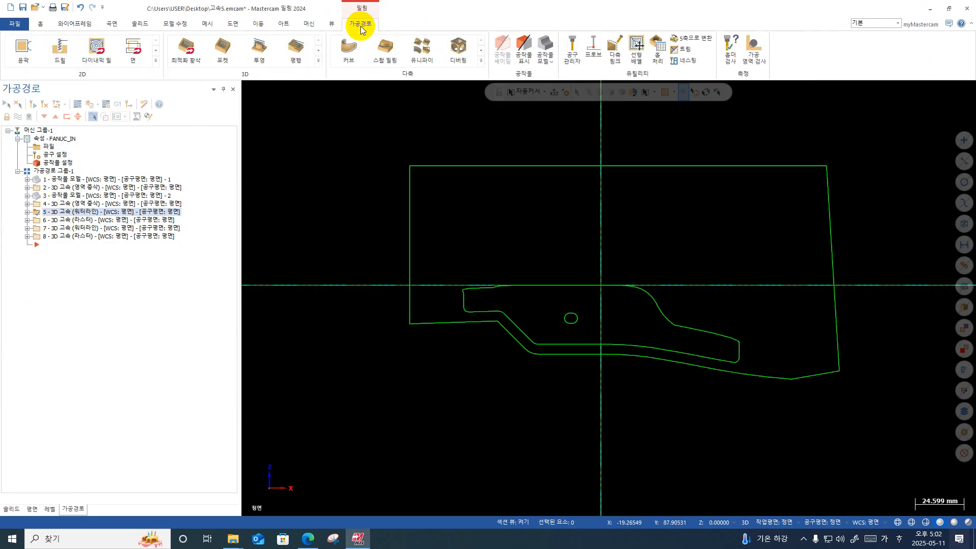
click(683, 52)
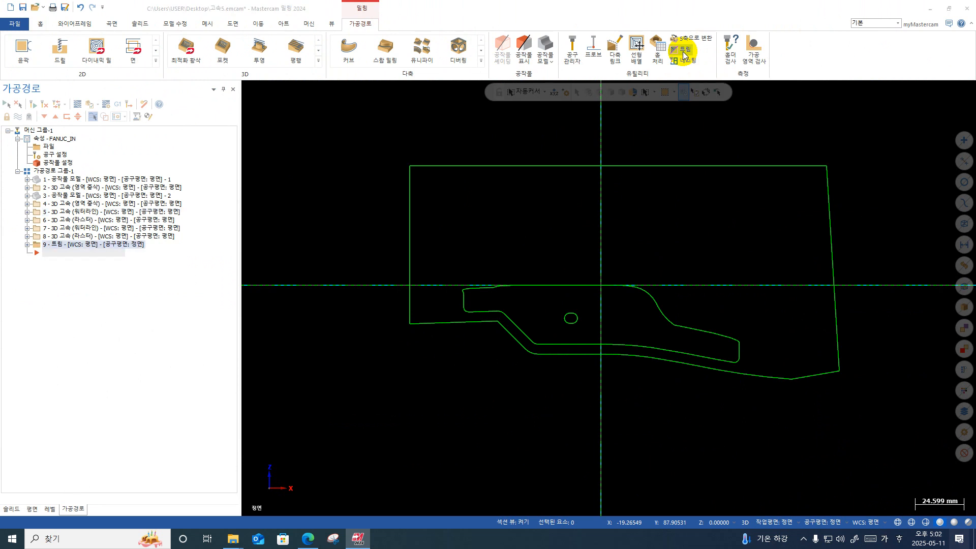
scroll(500, 180, down, 2)
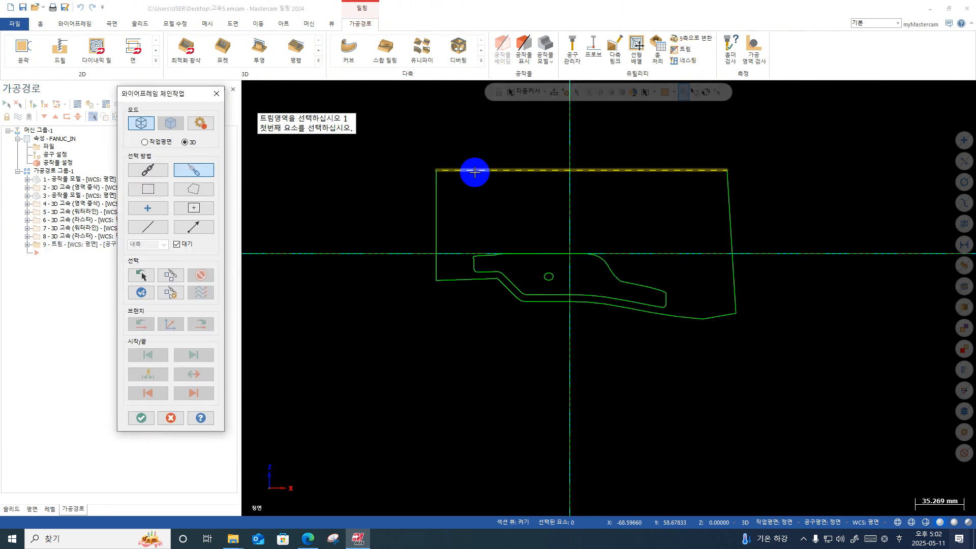
click(472, 170)
click(201, 276)
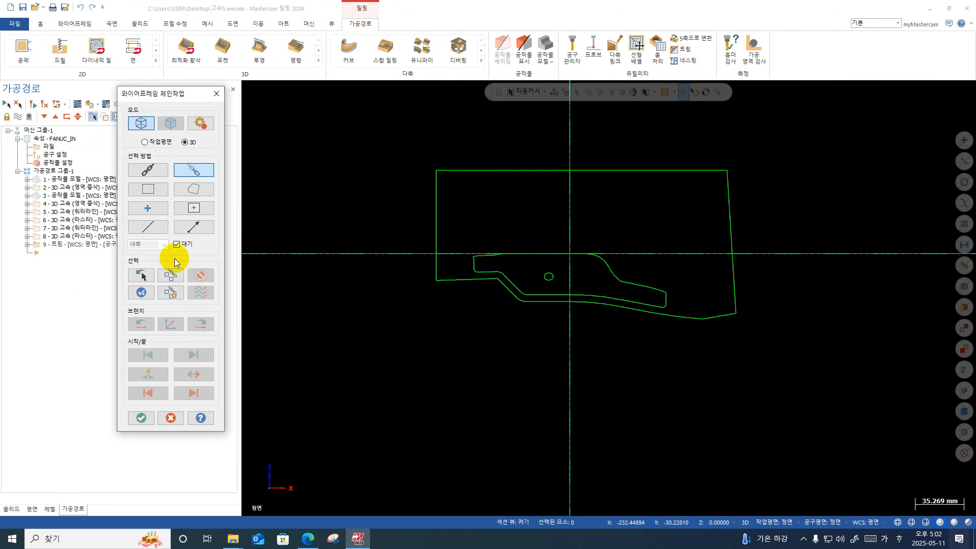
click(145, 171)
click(467, 171)
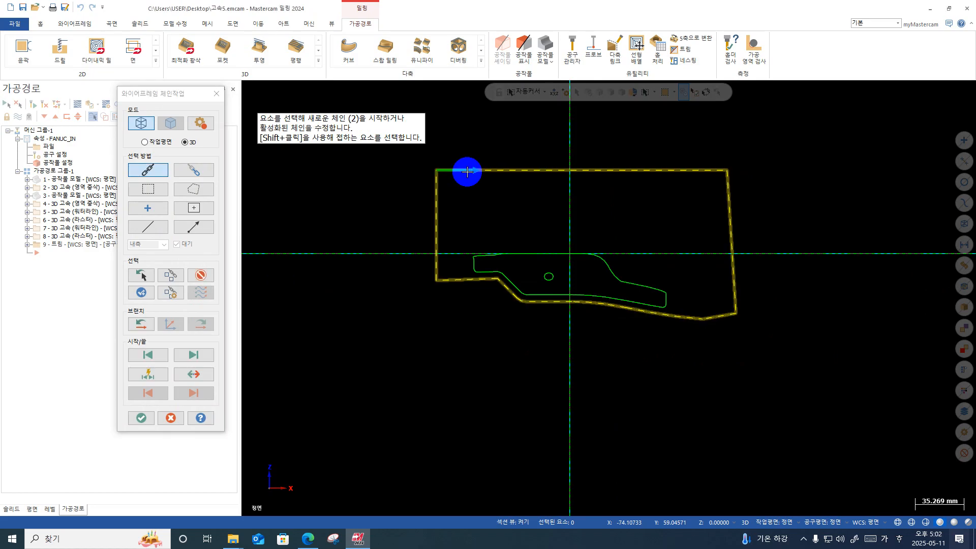
key(Return)
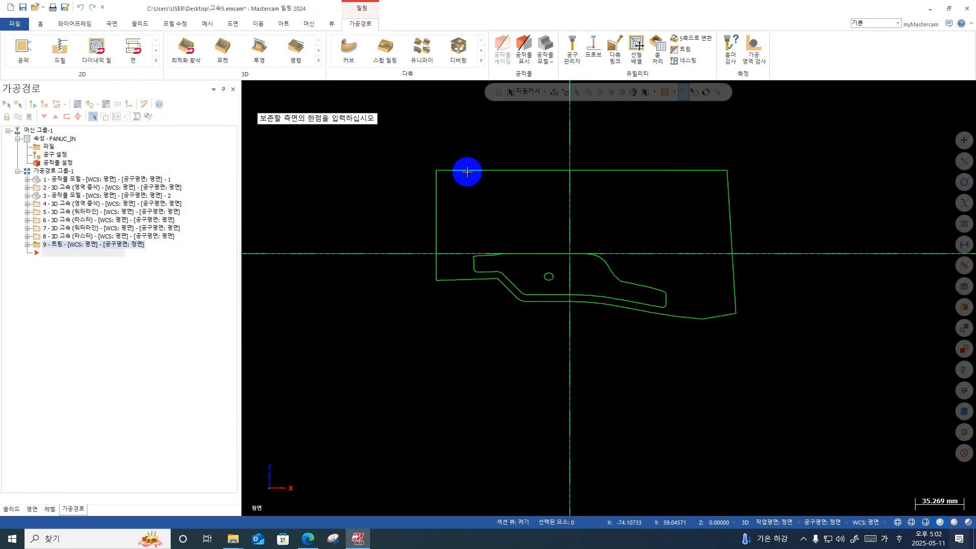
- Keep the side inside the boundary and apply the trim to the waterline toolpath 5
click(474, 208)
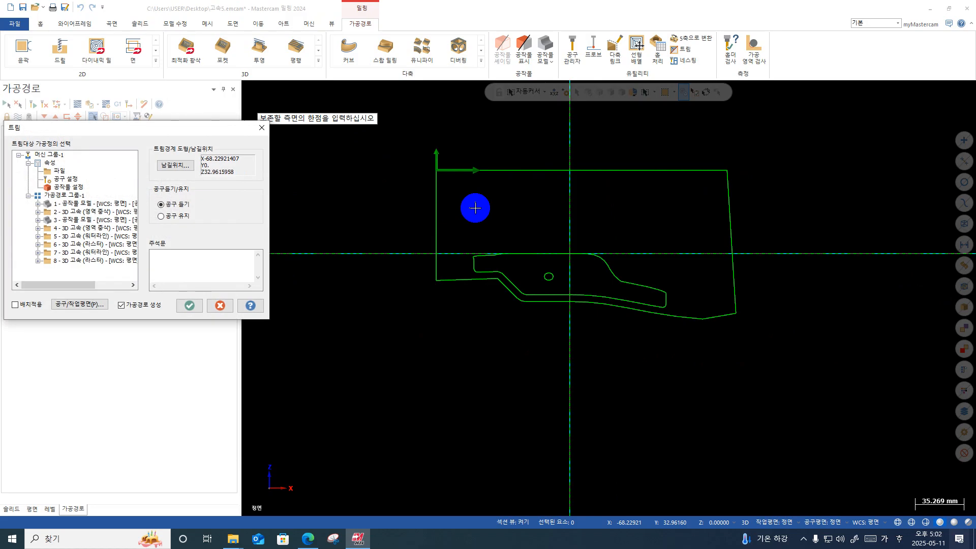
click(76, 237)
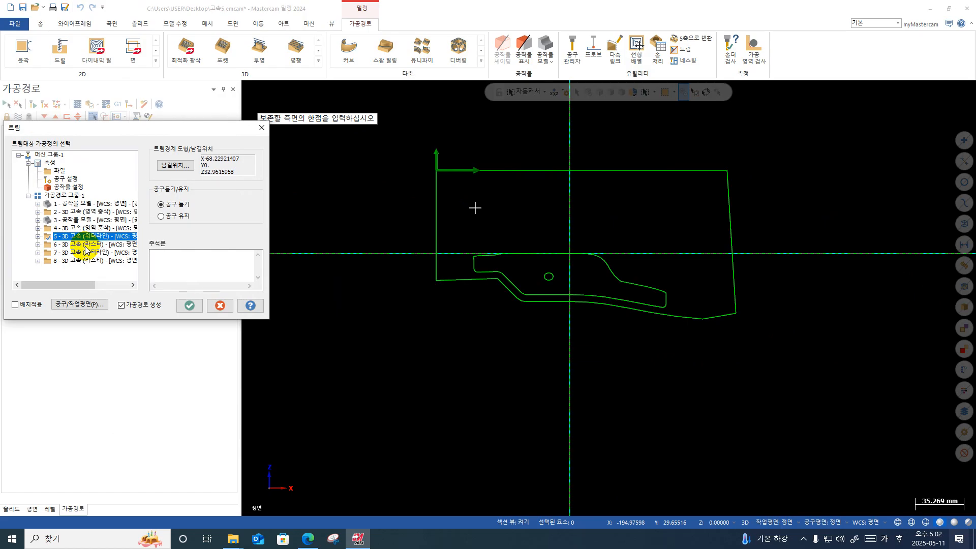
click(189, 305)
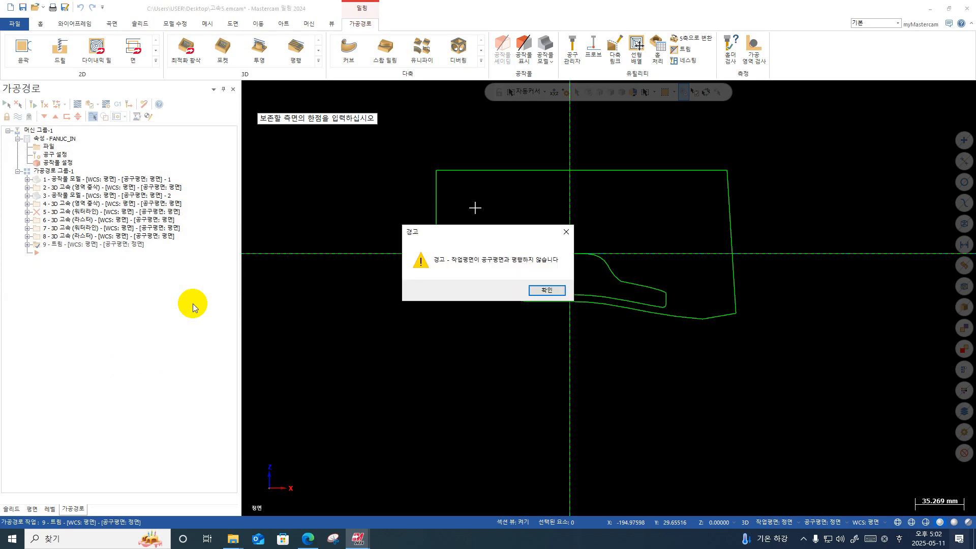
- Complete the trim of waterline toolpath 5, and backplot waterline toolpath 7 through to its end
click(542, 291)
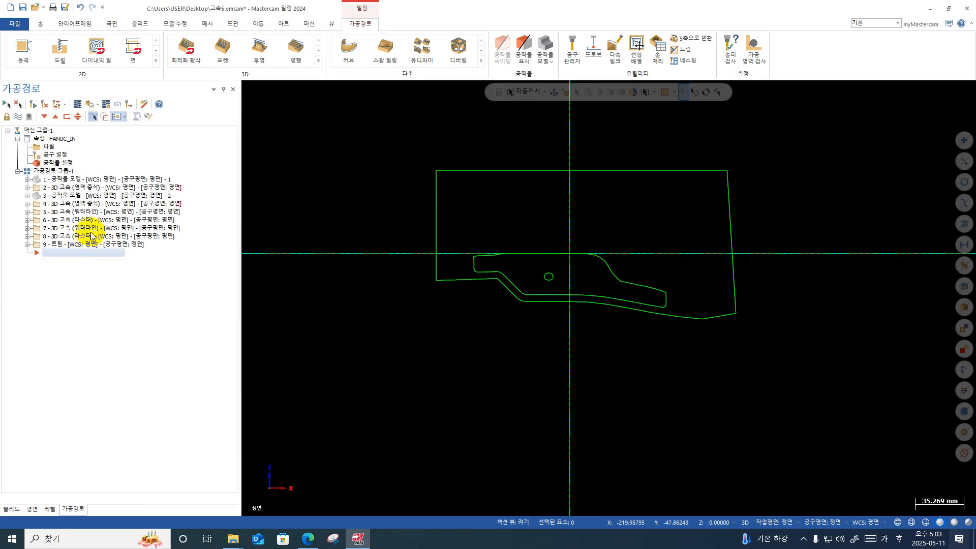
click(90, 229)
click(77, 104)
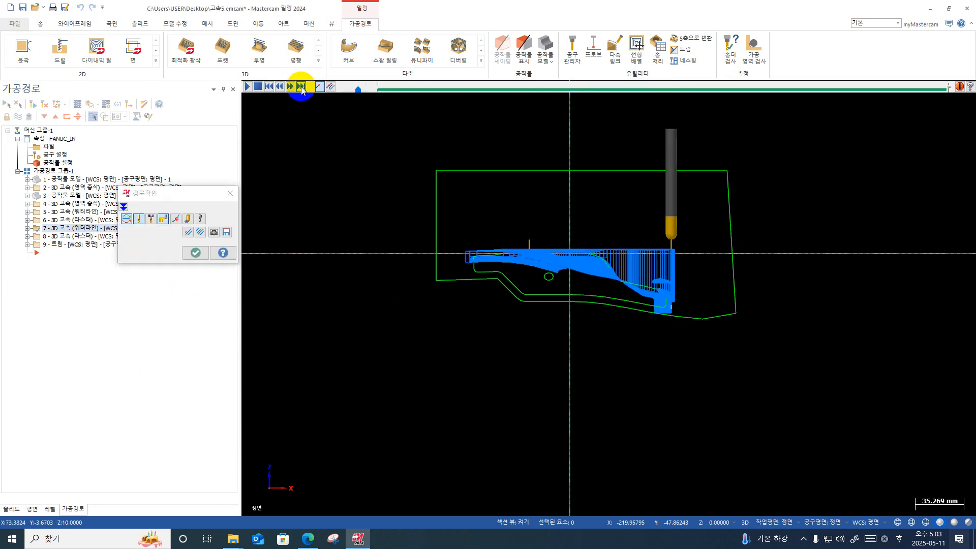
middle_drag(672, 331, 428, 285)
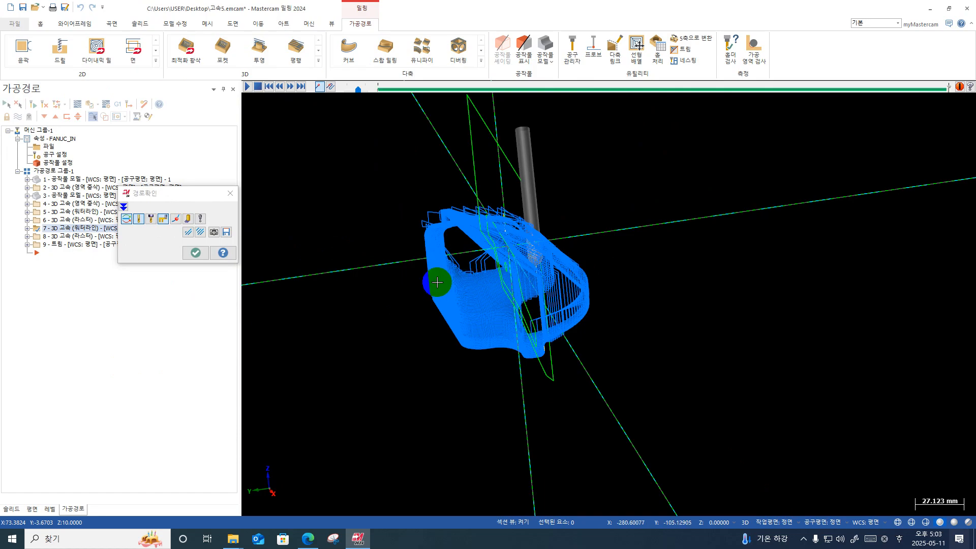
right_click(738, 191)
- Backplot the trimmed waterline toolpath 5 to its end and check it against the boundary in the front view
click(71, 212)
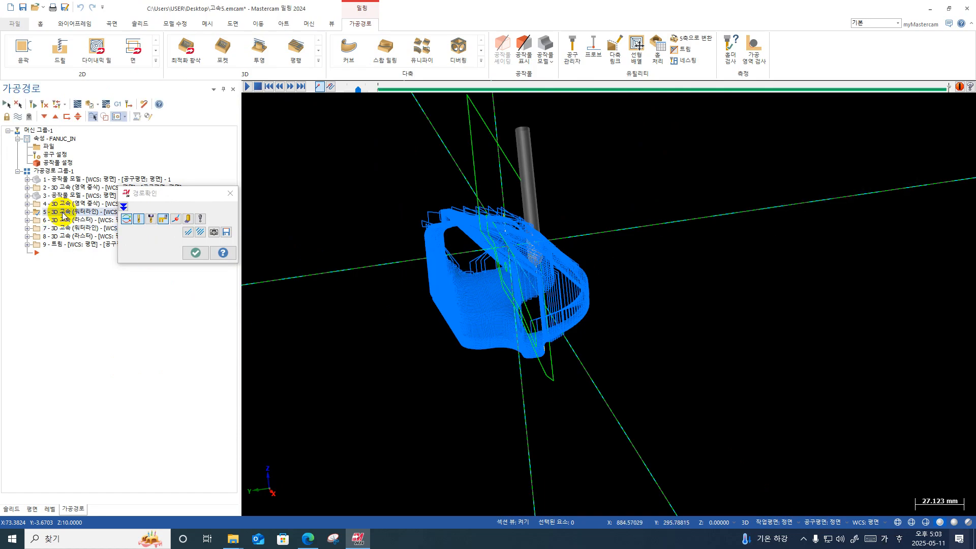
click(230, 193)
click(77, 104)
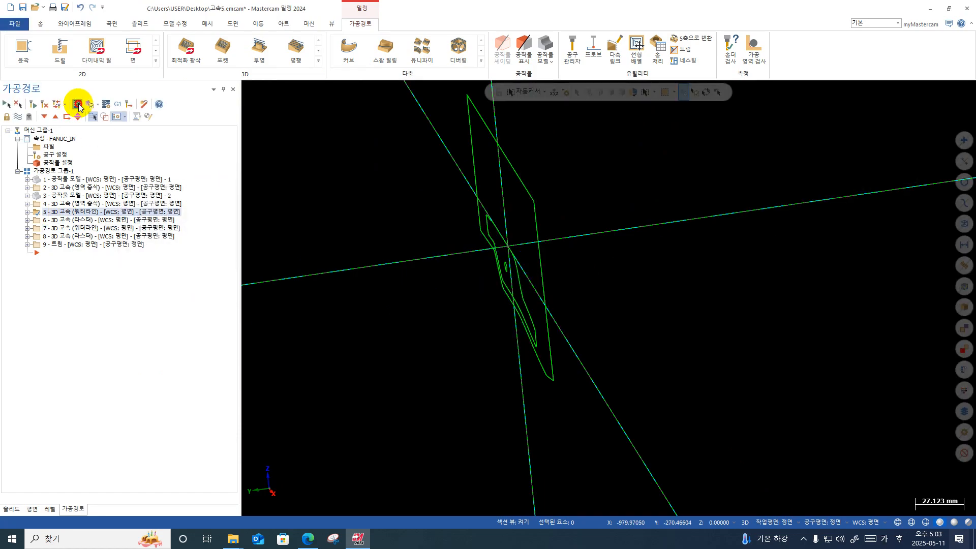
click(300, 86)
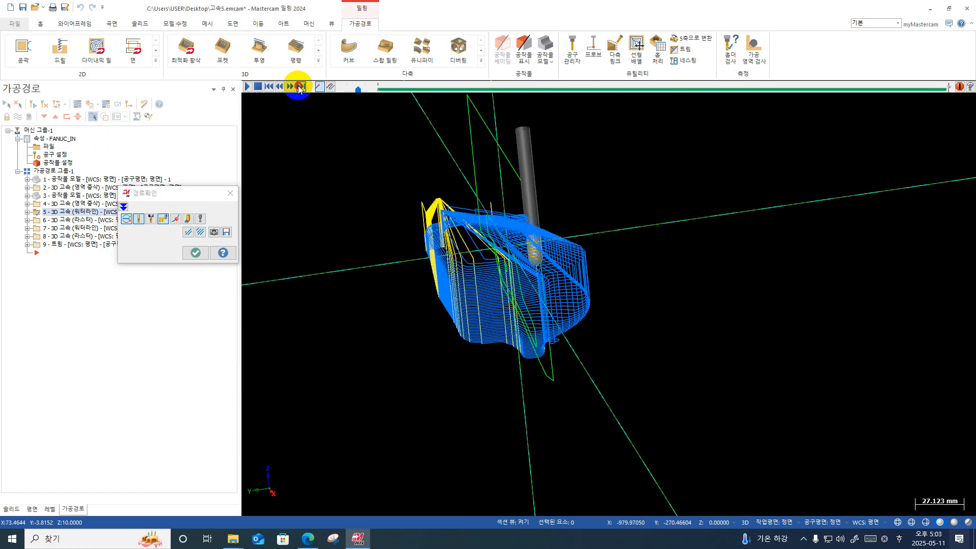
mouse_move(608, 297)
middle_down()
mouse_move(446, 327)
mouse_move(412, 284)
middle_up()
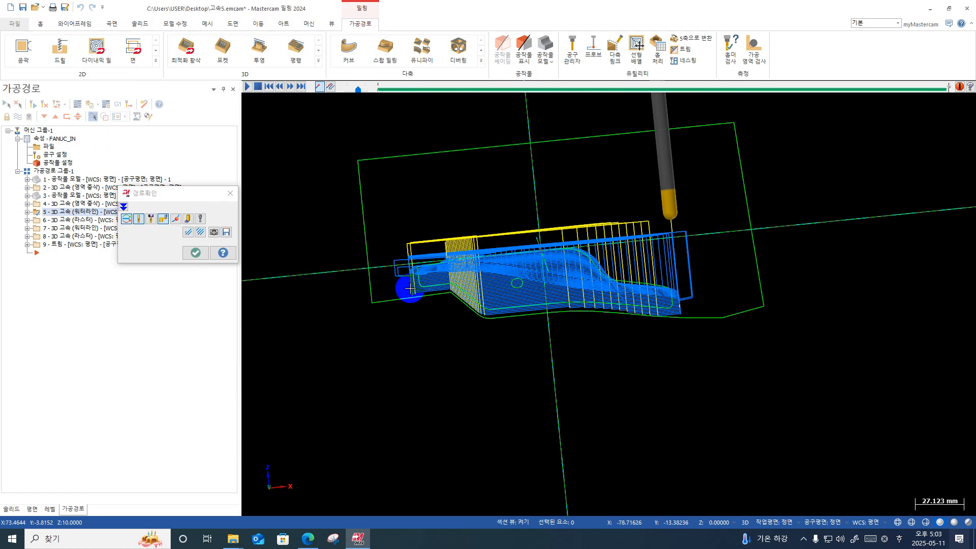
right_click(560, 279)
click(592, 347)
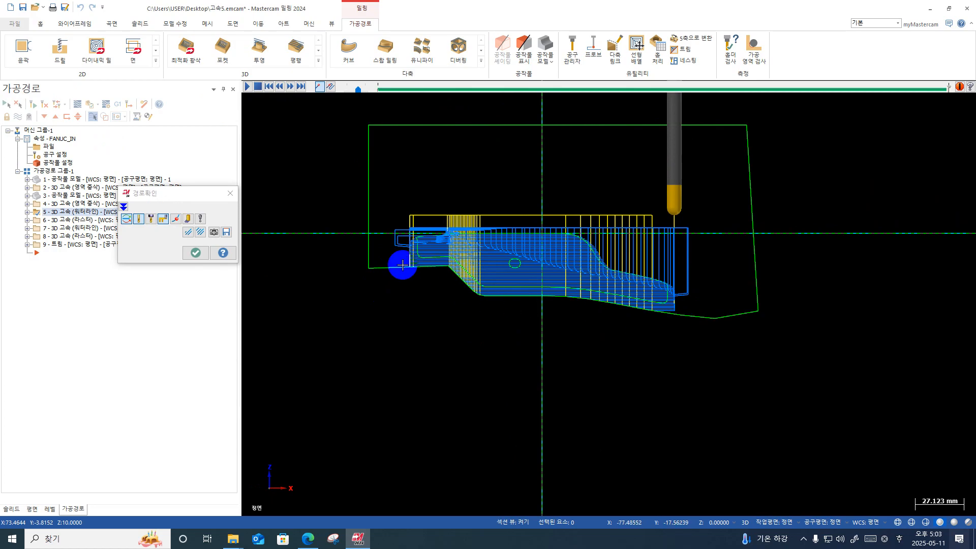
click(204, 259)
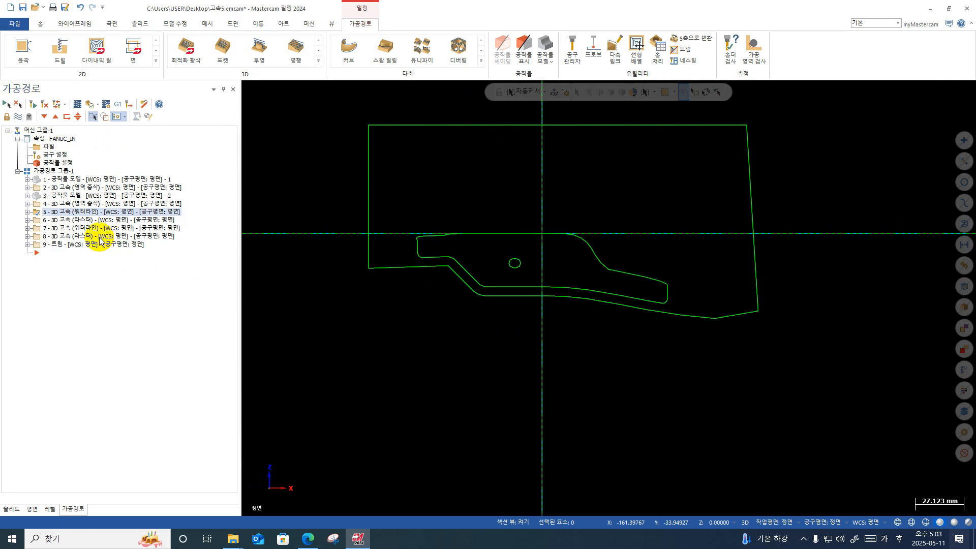
- Backplot waterline toolpath 7 to its end in the front view, and look at the operation's toolpath file entry
click(73, 228)
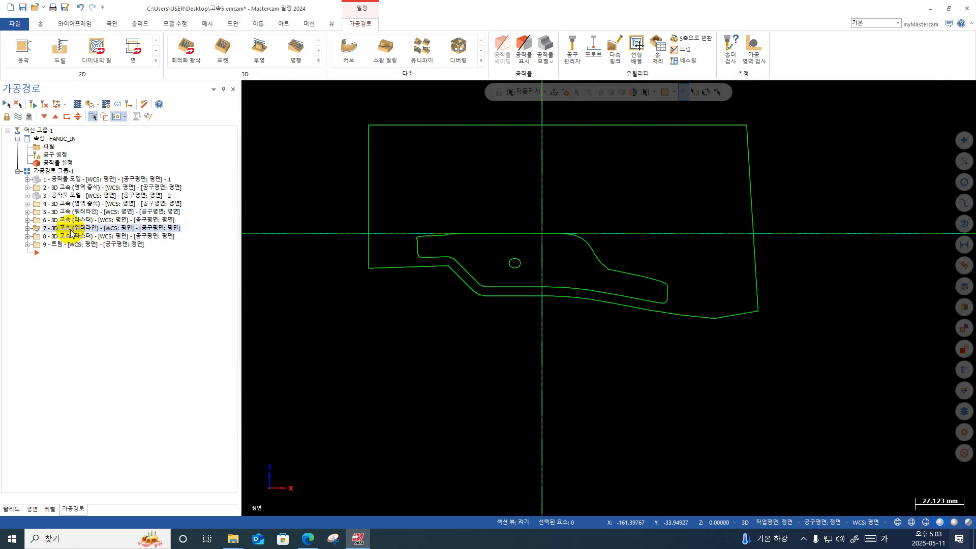
click(77, 118)
click(299, 86)
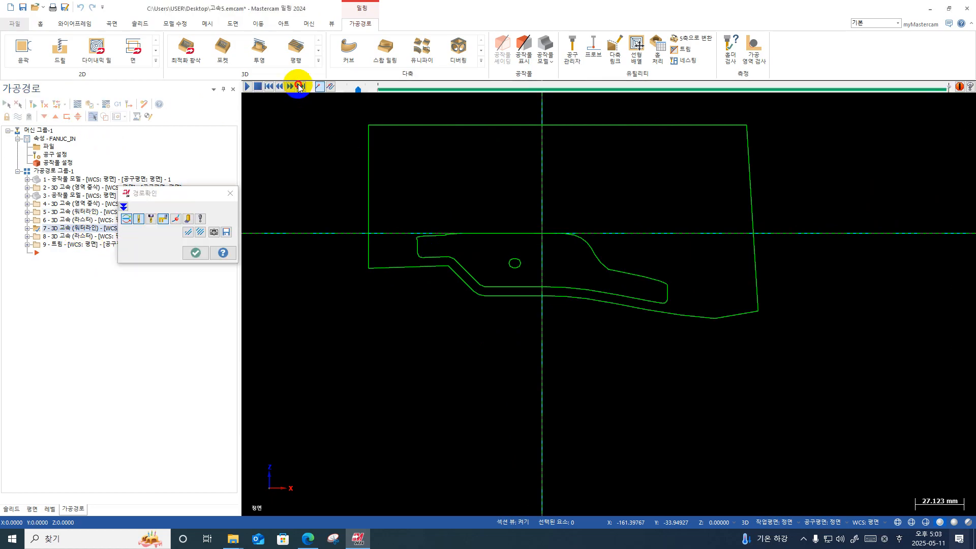
click(198, 258)
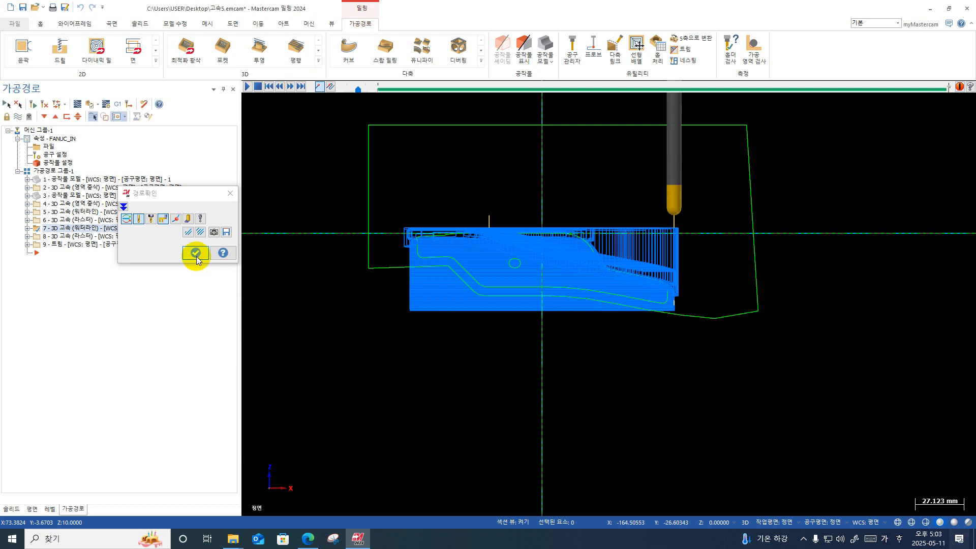
click(27, 228)
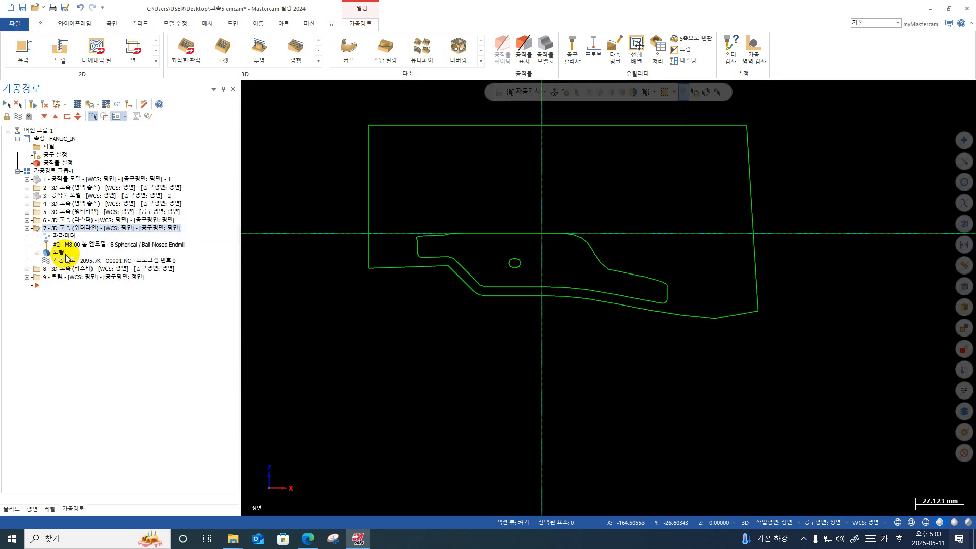
click(27, 228)
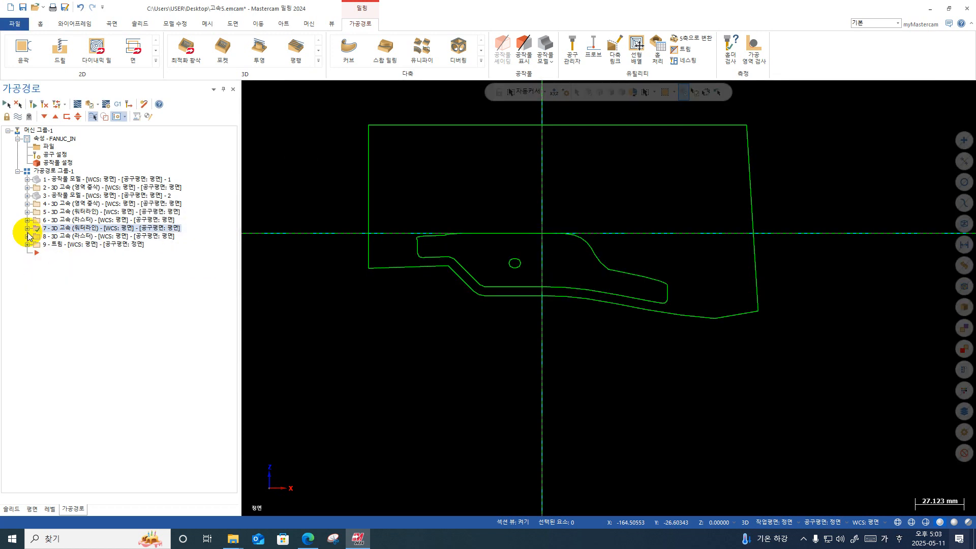
- Trim waterline toolpath 7 with the closed outline around the silhouette, keeping the side inside the boundary
click(685, 54)
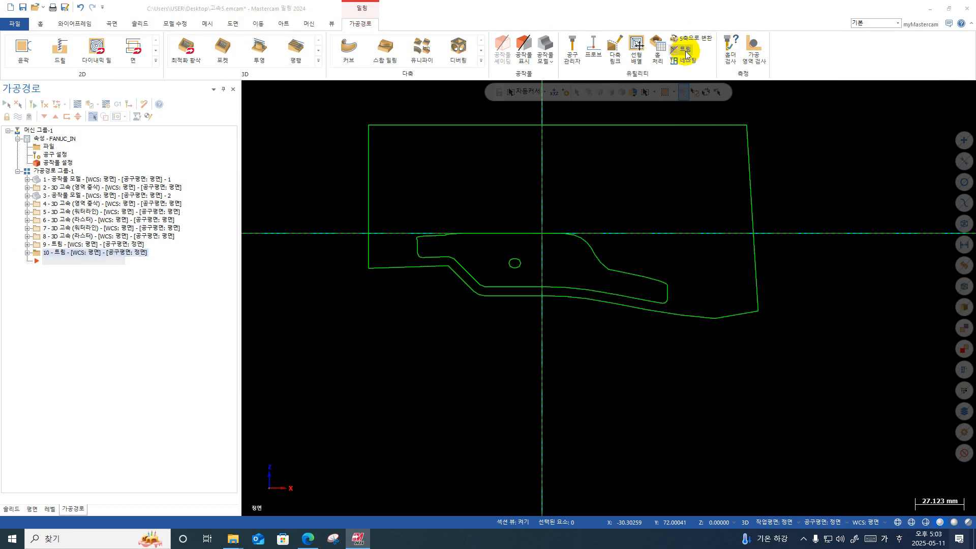
click(514, 127)
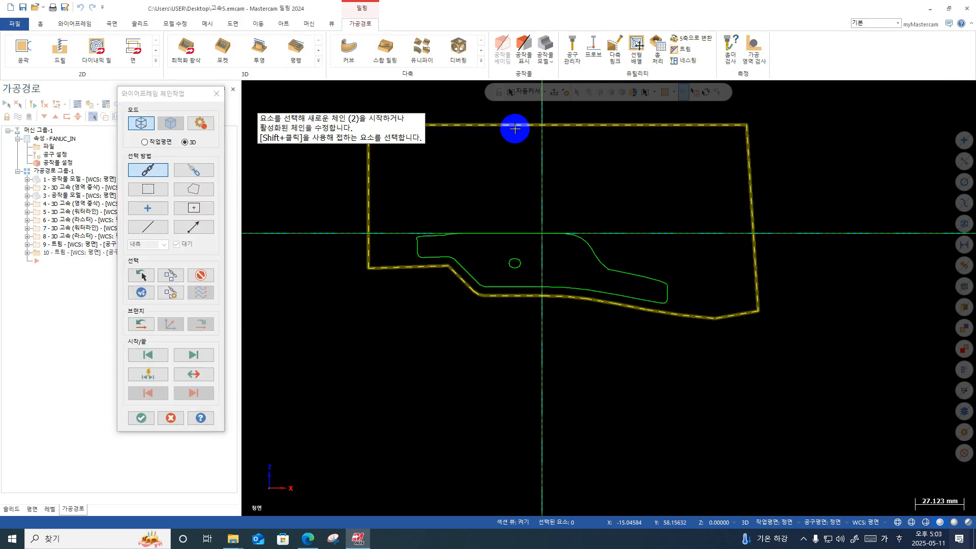
key(Return)
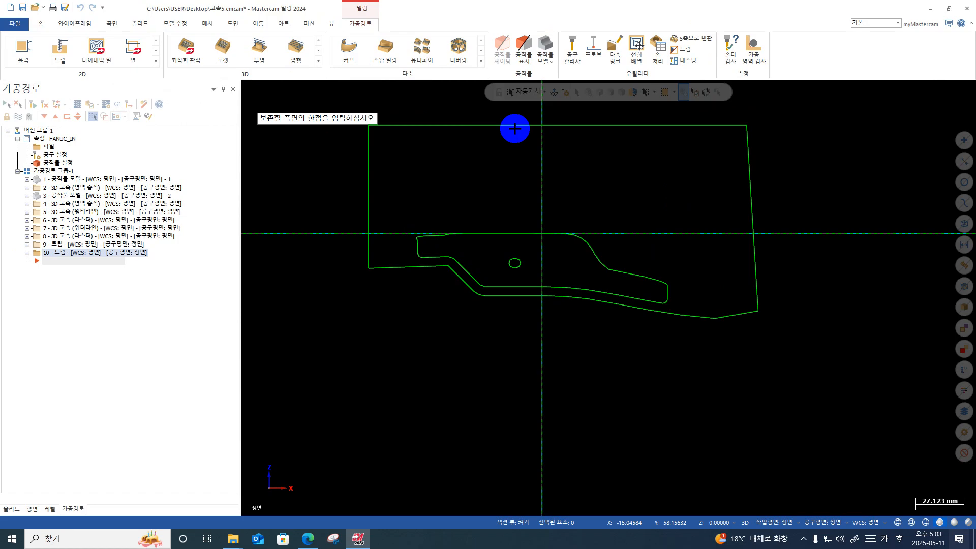
click(405, 156)
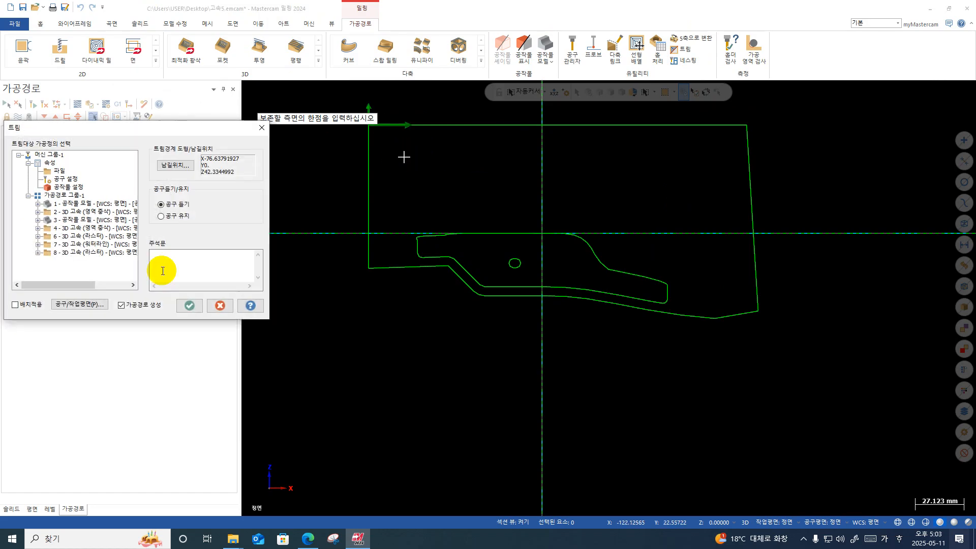
click(68, 244)
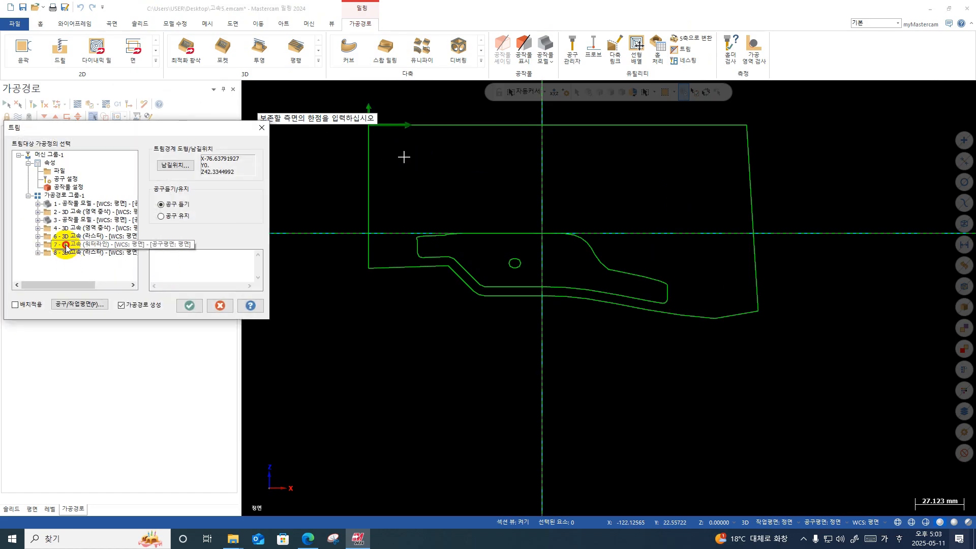
click(188, 304)
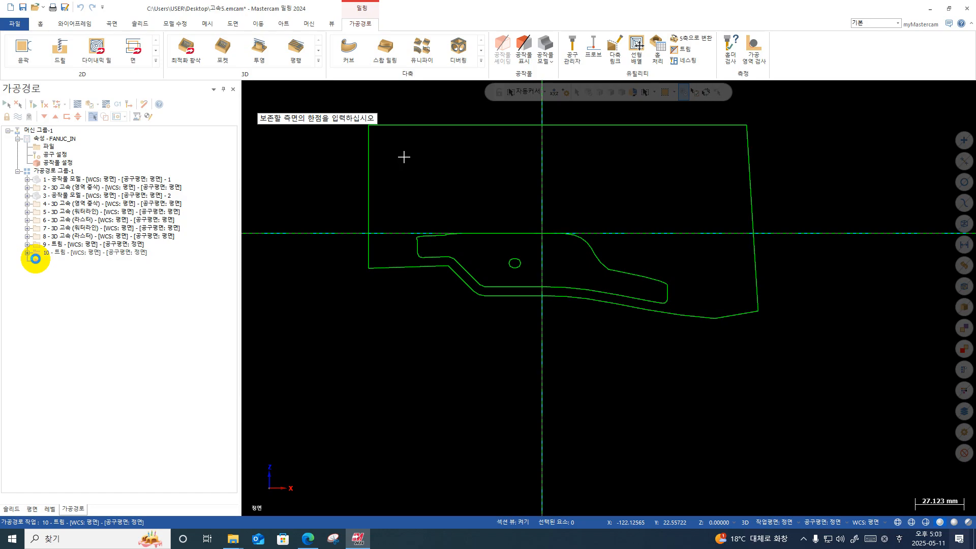
click(540, 287)
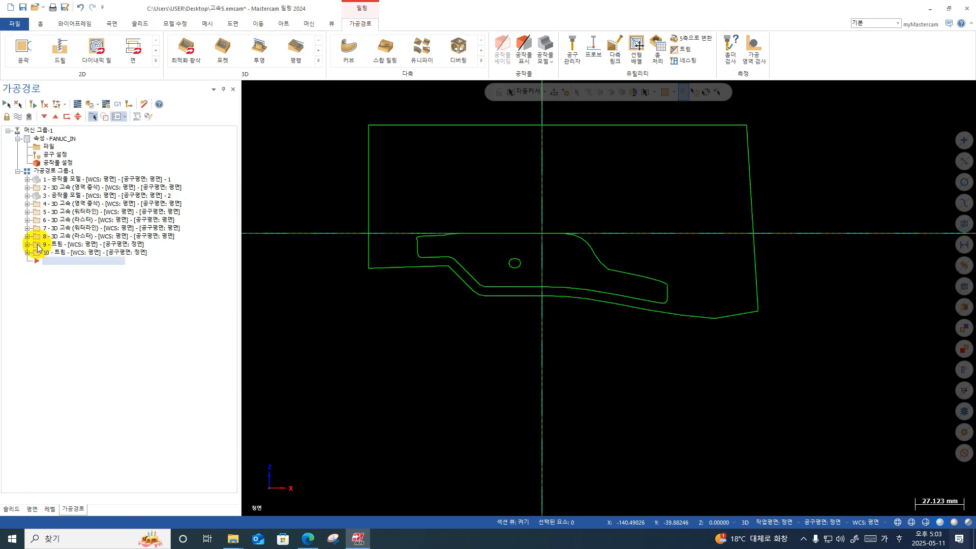
- Compare the toolpath file entries of waterline operation 7 and raster operation 8
click(27, 227)
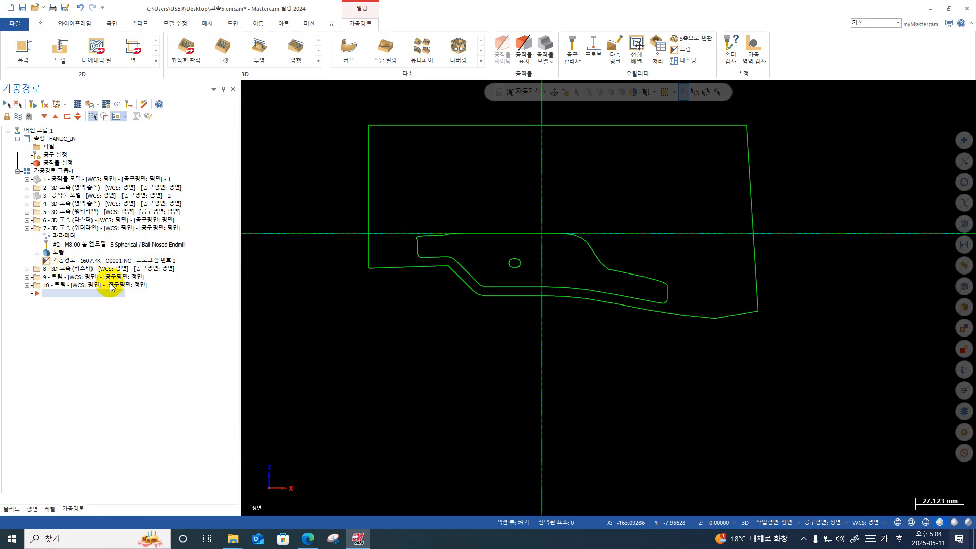
click(27, 228)
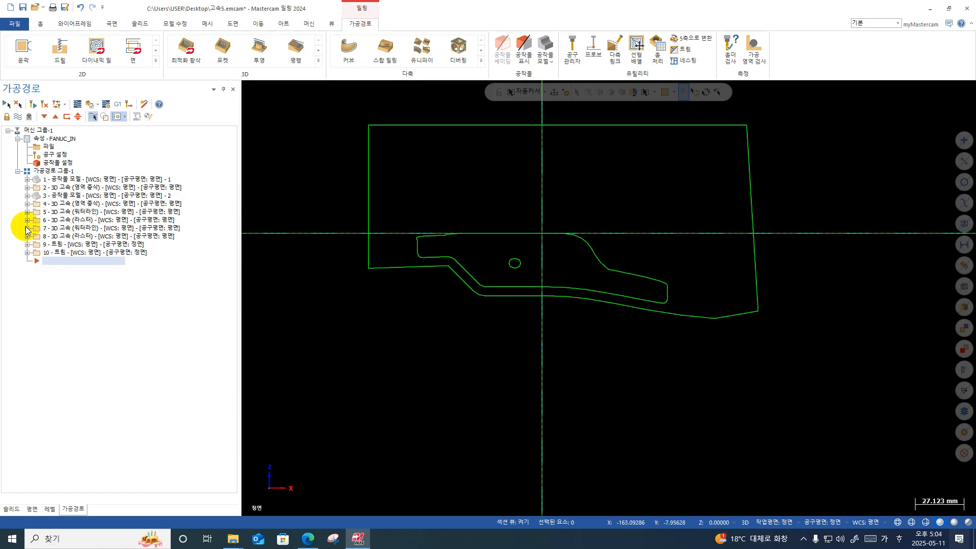
click(27, 227)
click(27, 227)
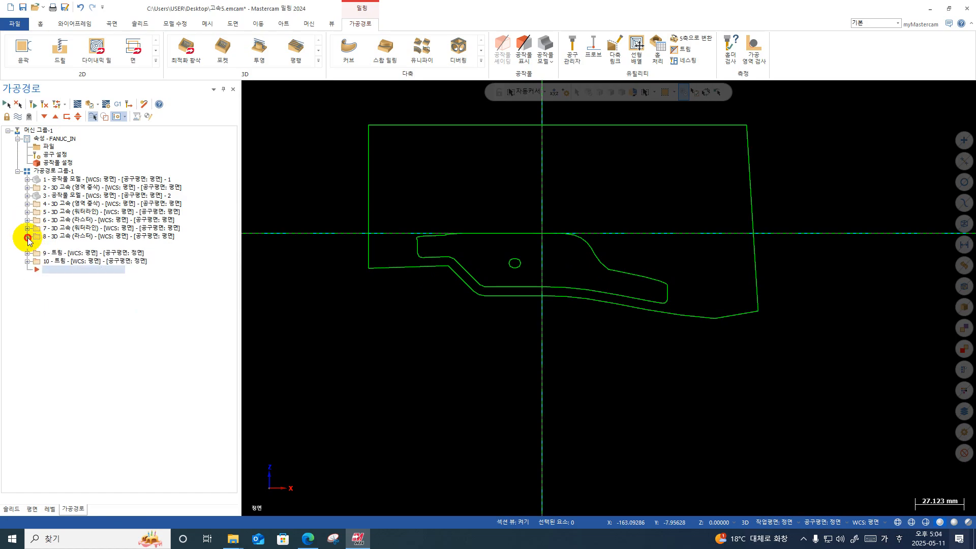
click(27, 236)
click(48, 237)
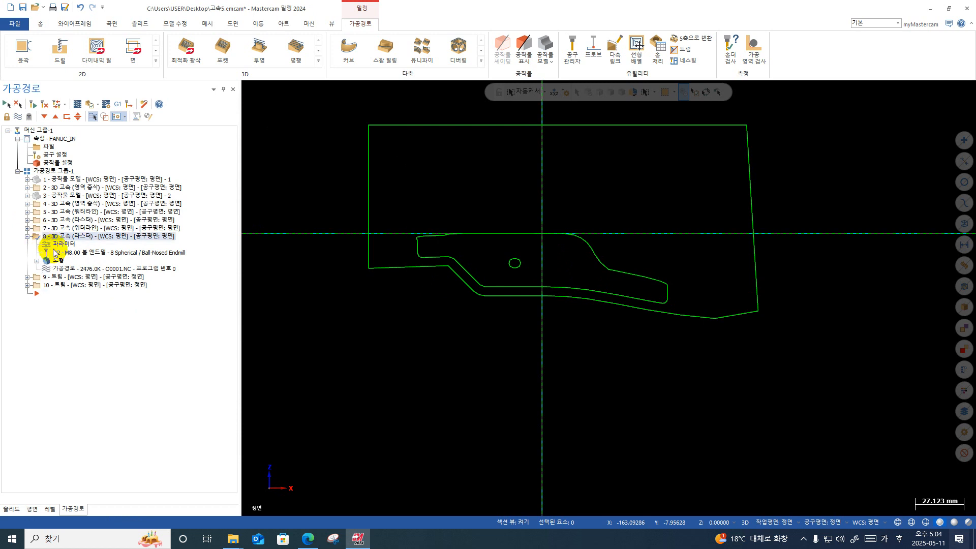
click(27, 235)
click(27, 227)
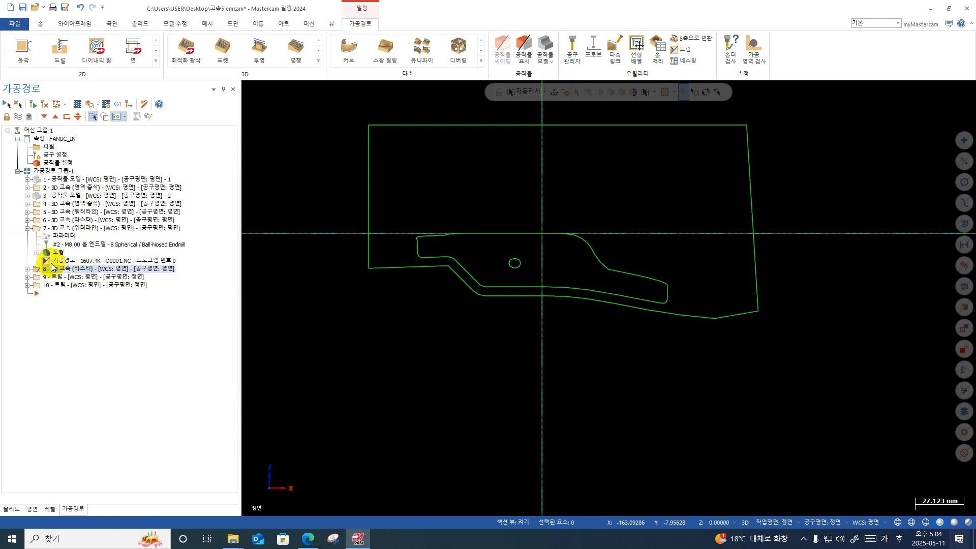
click(27, 228)
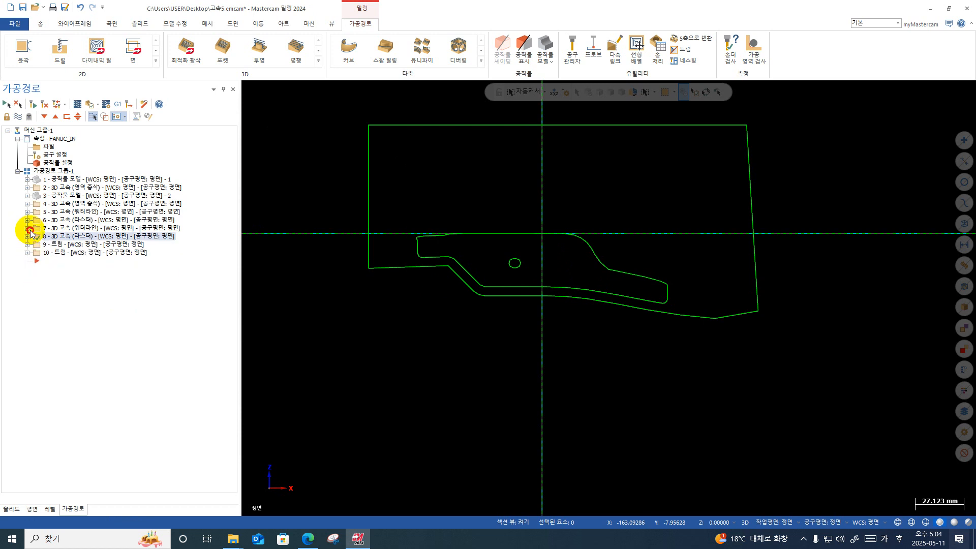
- Backplot the trimmed waterline toolpath 7 to its end and examine it against the trimming boundary
click(48, 228)
click(81, 107)
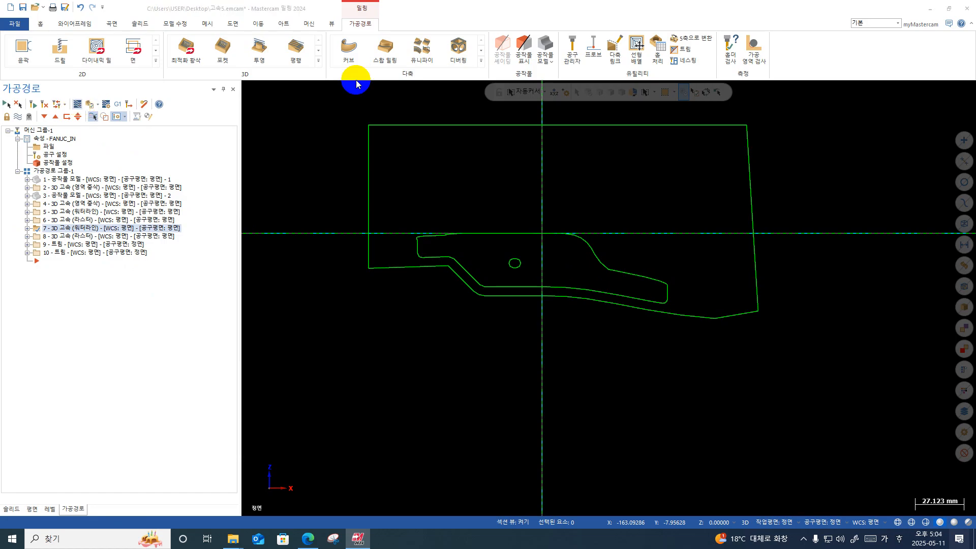
click(302, 87)
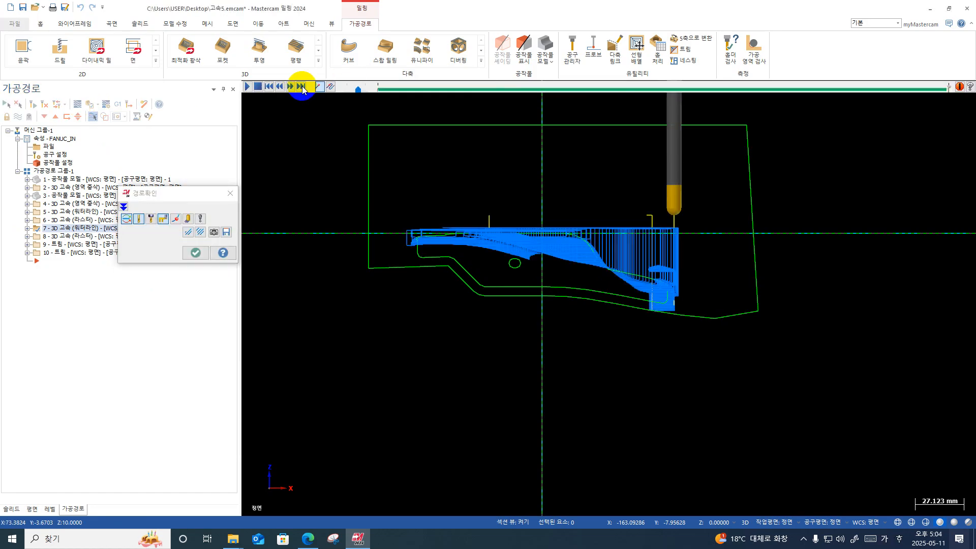
scroll(644, 265, up, 2)
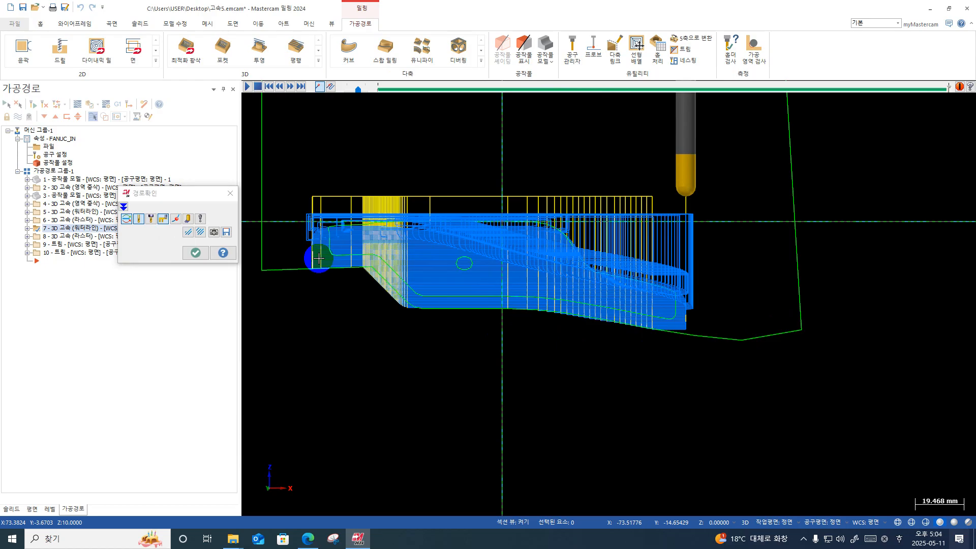
right_click(732, 292)
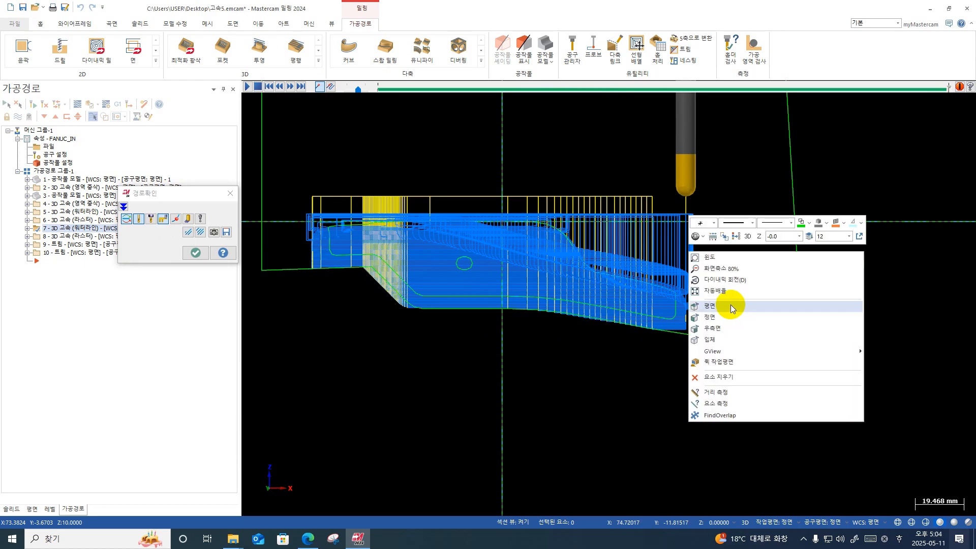
- Examine the waterline toolpath of operation 7 in the top view (평면) and close the path check
click(731, 305)
scroll(575, 300, up, 2)
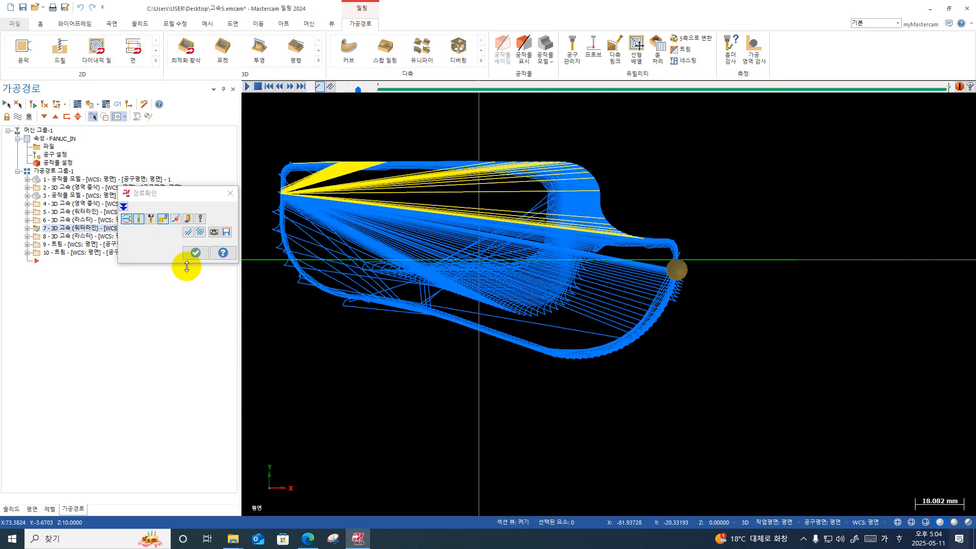
click(195, 252)
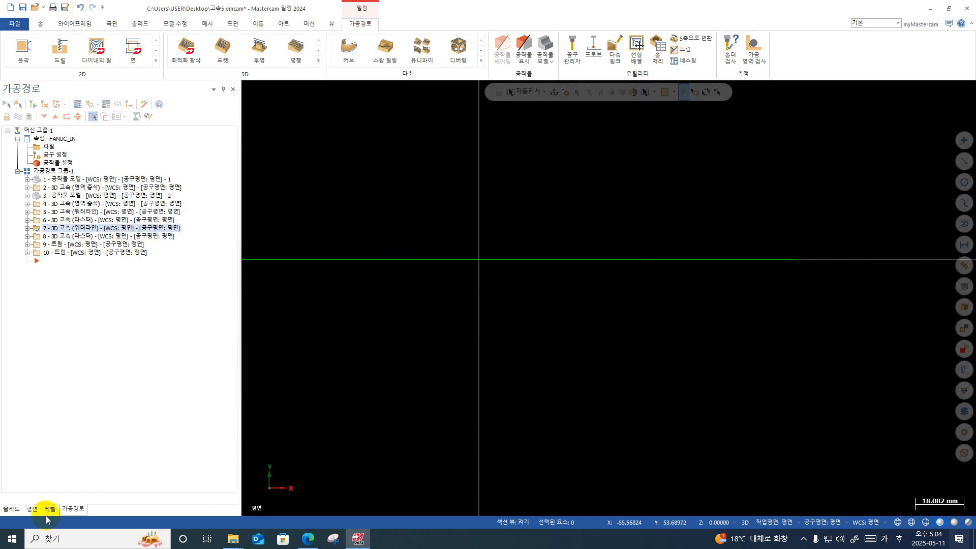
- Show level 1 with the solid model and keep level 2 hidden
click(31, 509)
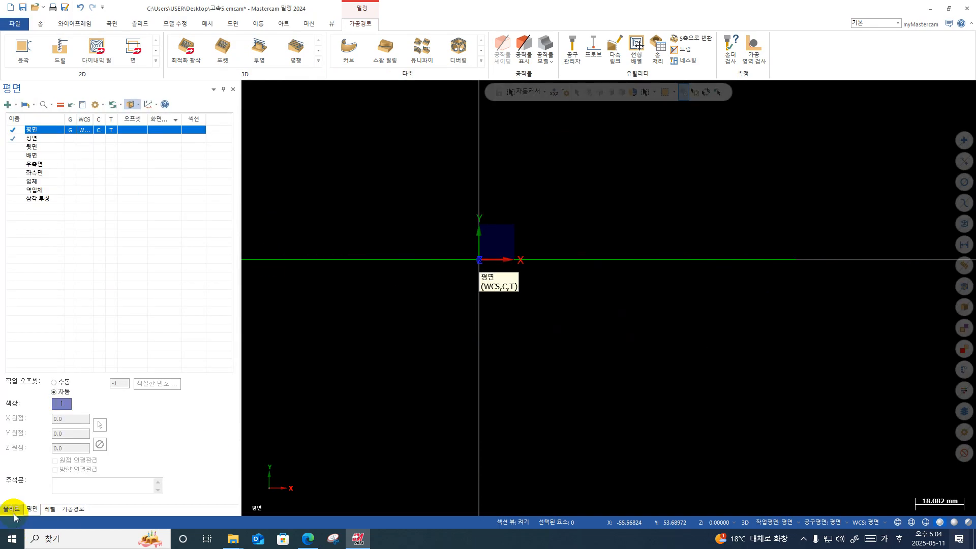
click(49, 509)
click(43, 138)
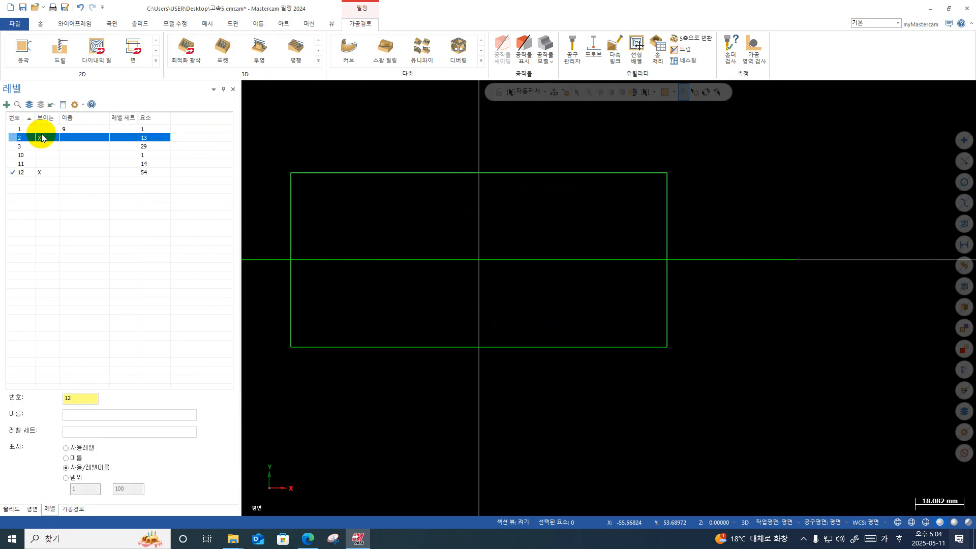
click(39, 129)
click(39, 138)
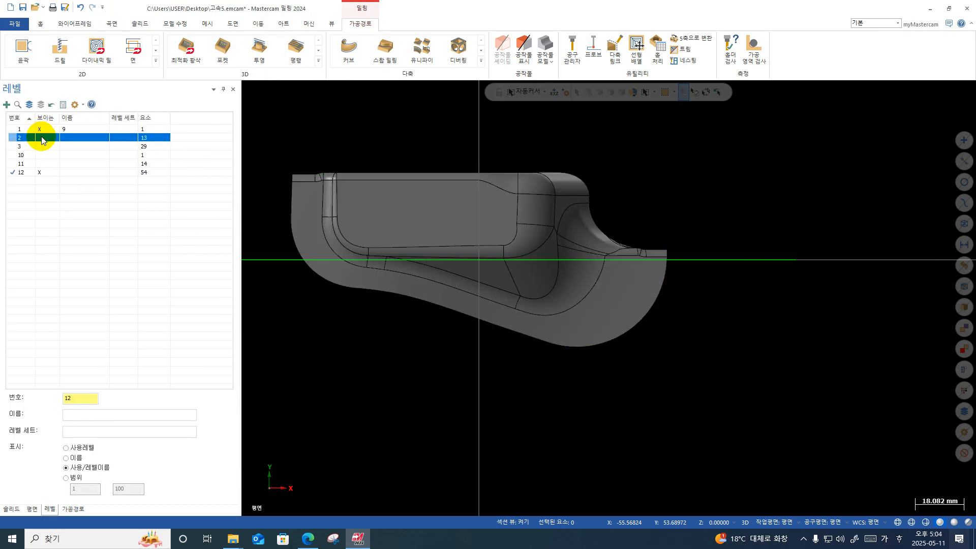
- Backplot operations 7 (워터라인) and 8 (라스터) through to the end over the solid model, inspect the paths from several angles, and close the check
click(69, 509)
click(66, 235)
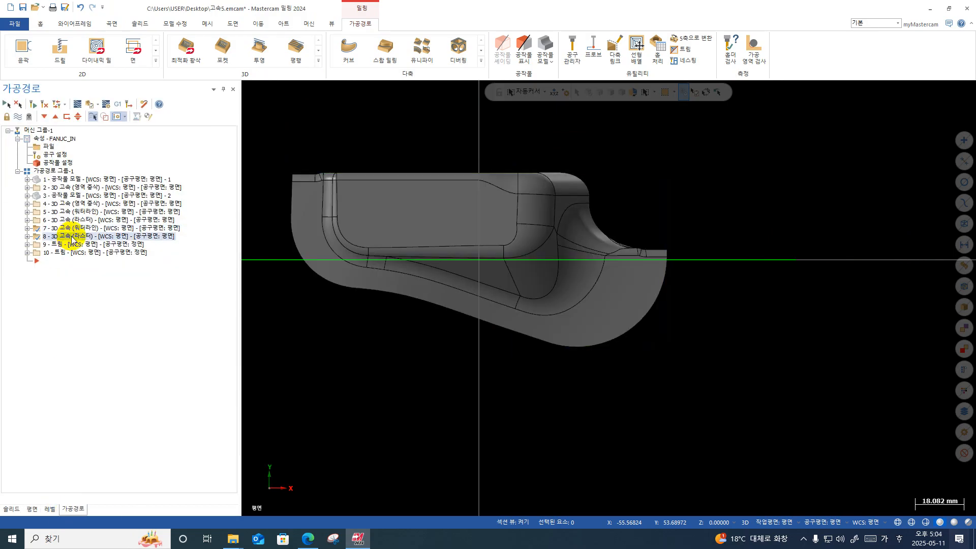
click(77, 105)
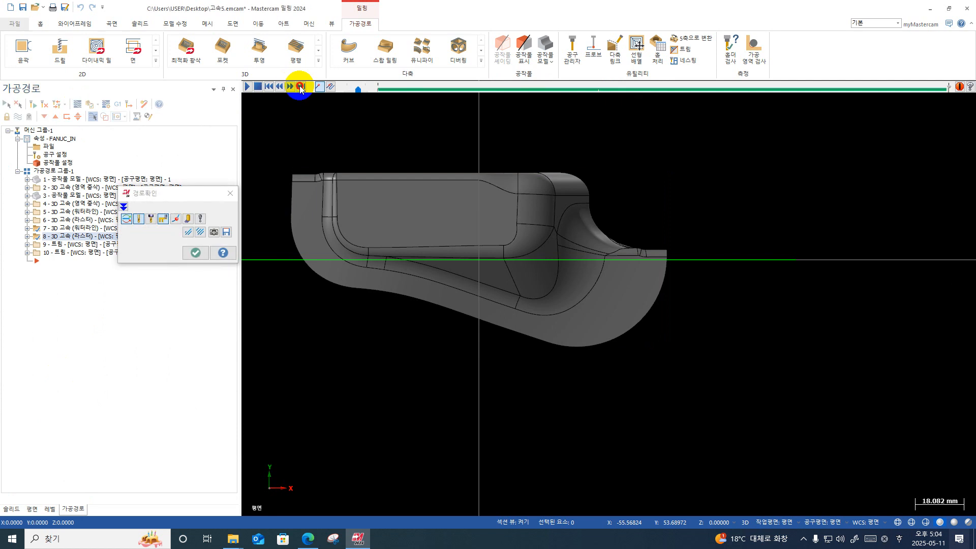
click(301, 88)
middle_drag(462, 257, 510, 181)
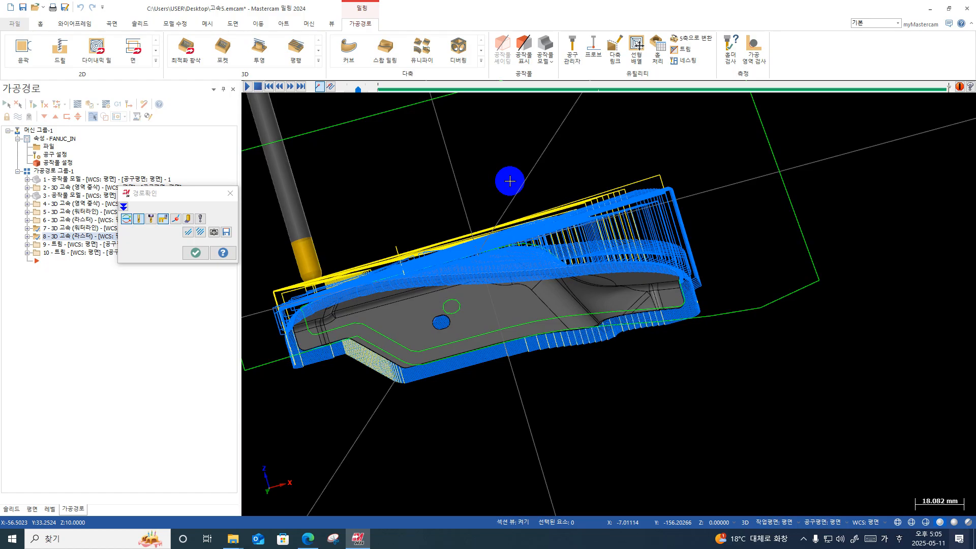
middle_drag(603, 278, 524, 322)
middle_drag(538, 373, 451, 303)
click(228, 193)
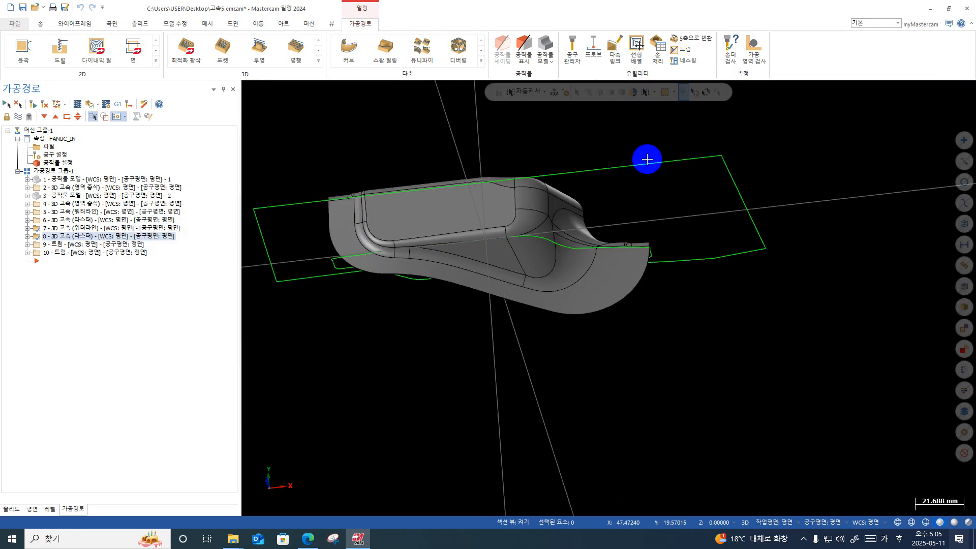
- Make level 1 the active level with level 12 hidden, and save the file
right_click(746, 158)
click(788, 224)
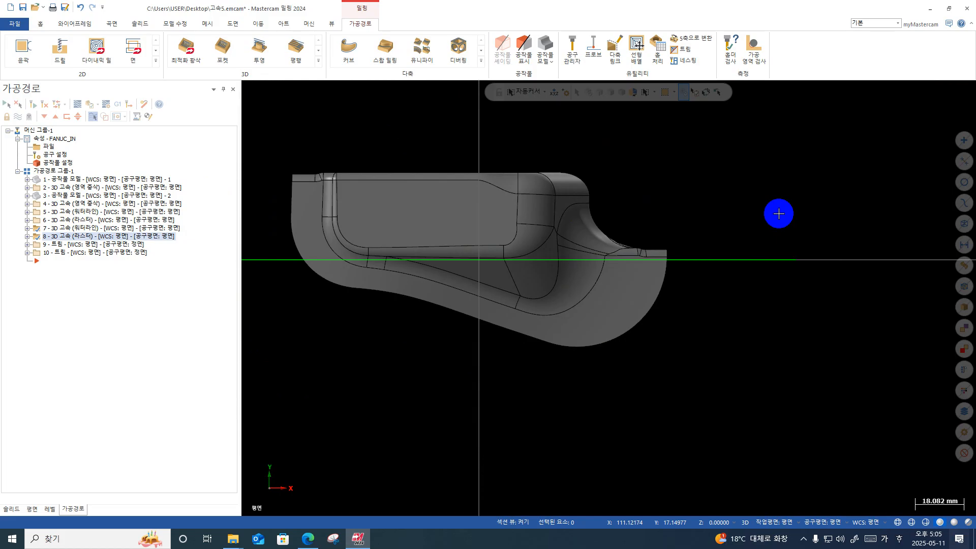
right_click(737, 198)
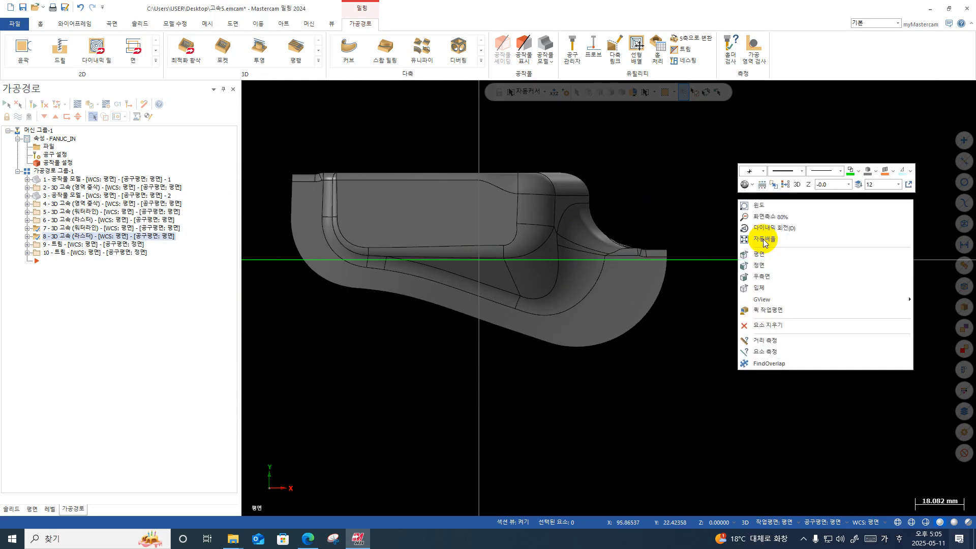
click(762, 252)
click(49, 508)
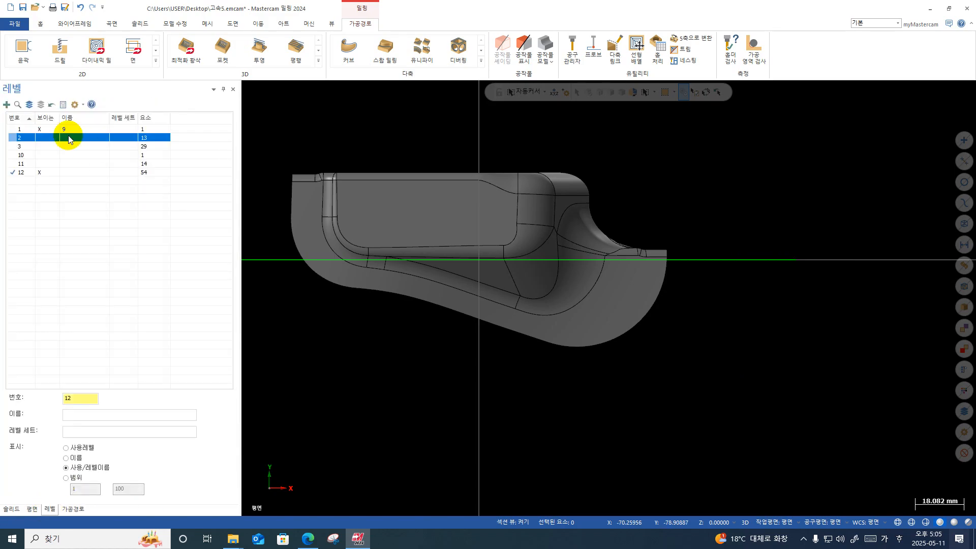
click(41, 173)
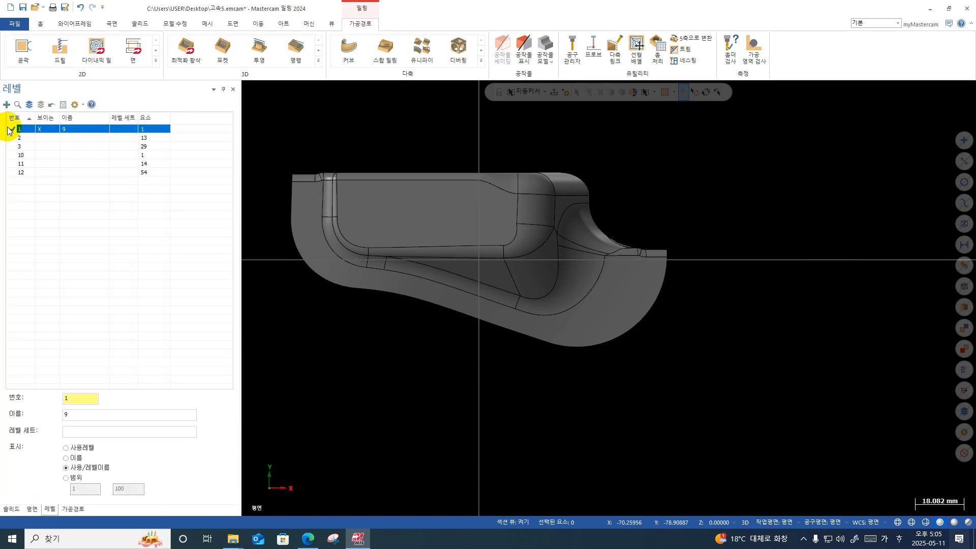
click(23, 8)
click(497, 342)
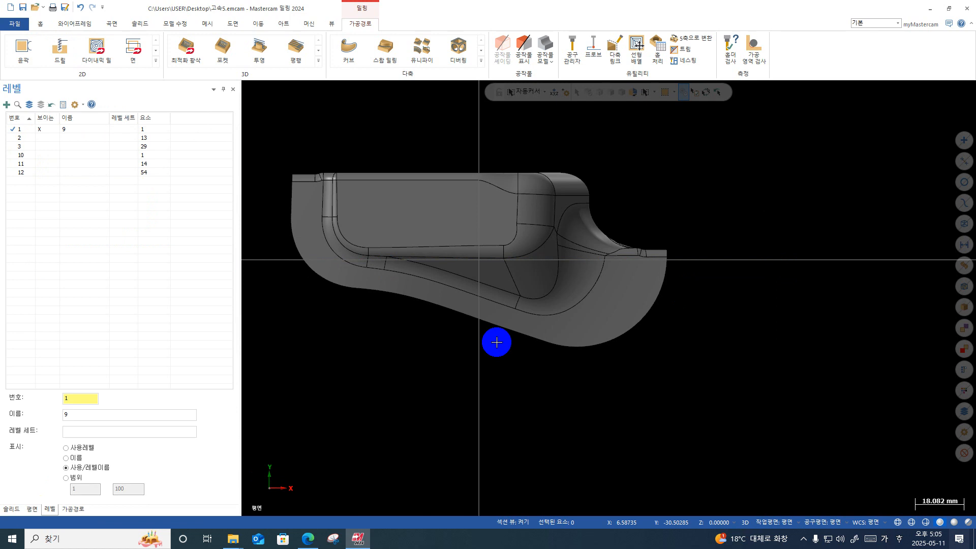
scroll(562, 329, down, 2)
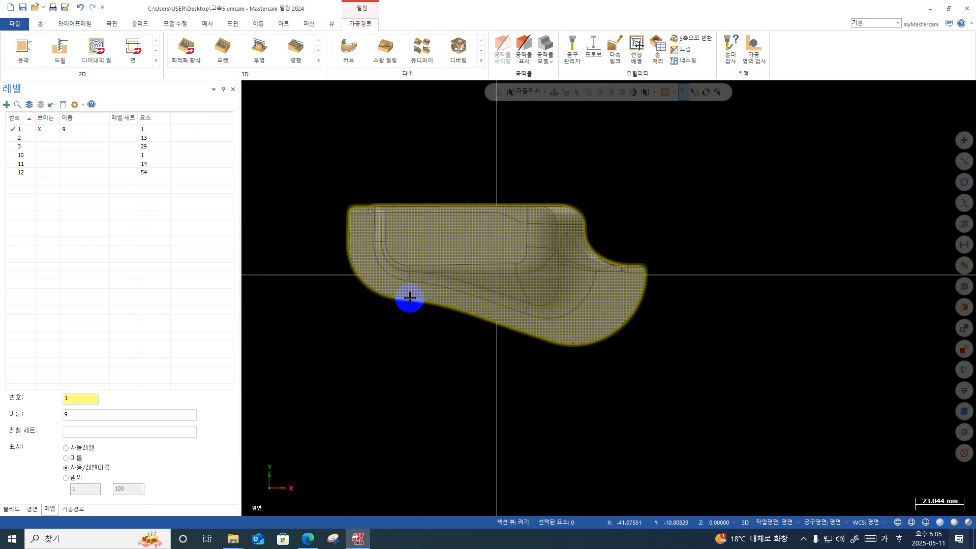
- Open 6.mcam from the 2023-3d예제 folder in the maximized Mastercam window and show it in the top view (평면)
click(948, 8)
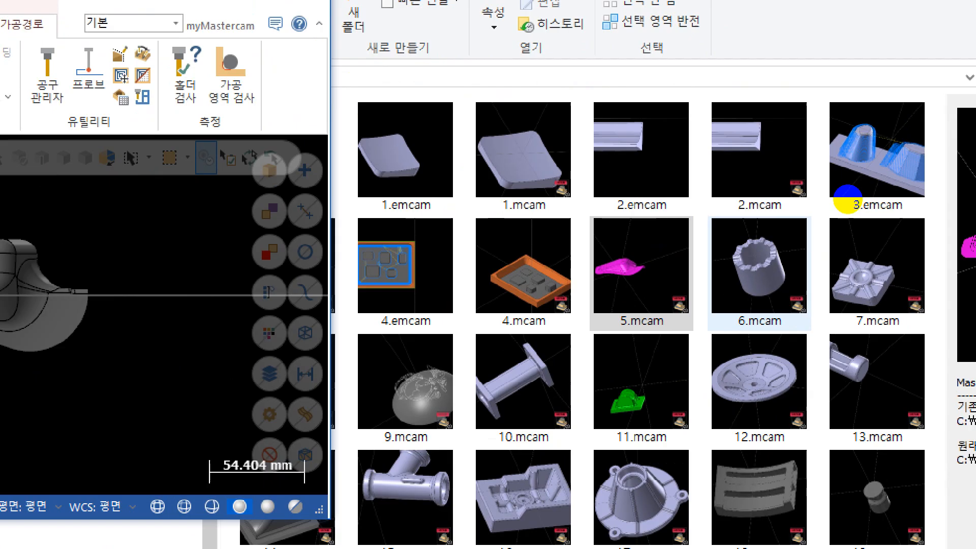
mouse_move(704, 228)
mouse_down()
mouse_move(737, 248)
mouse_move(810, 144)
mouse_up()
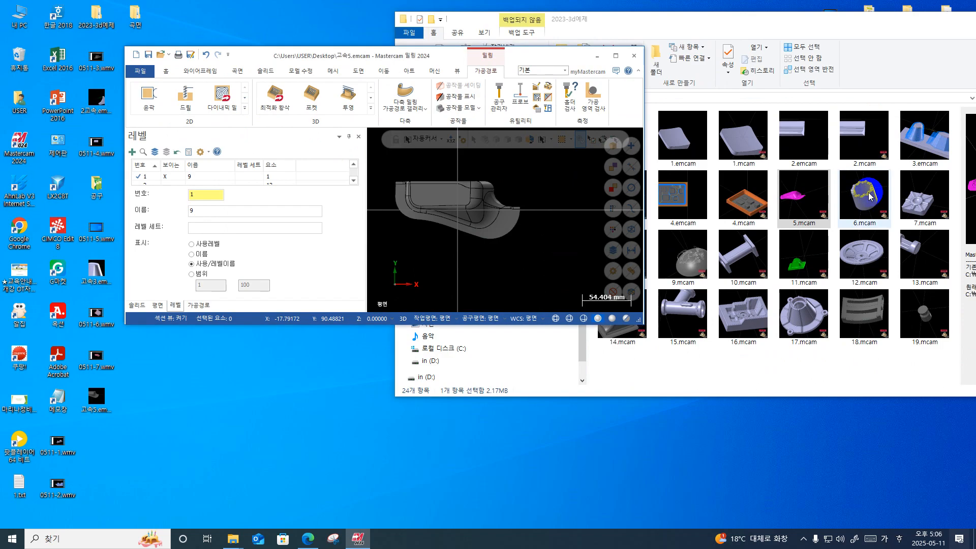
drag(869, 196, 470, 256)
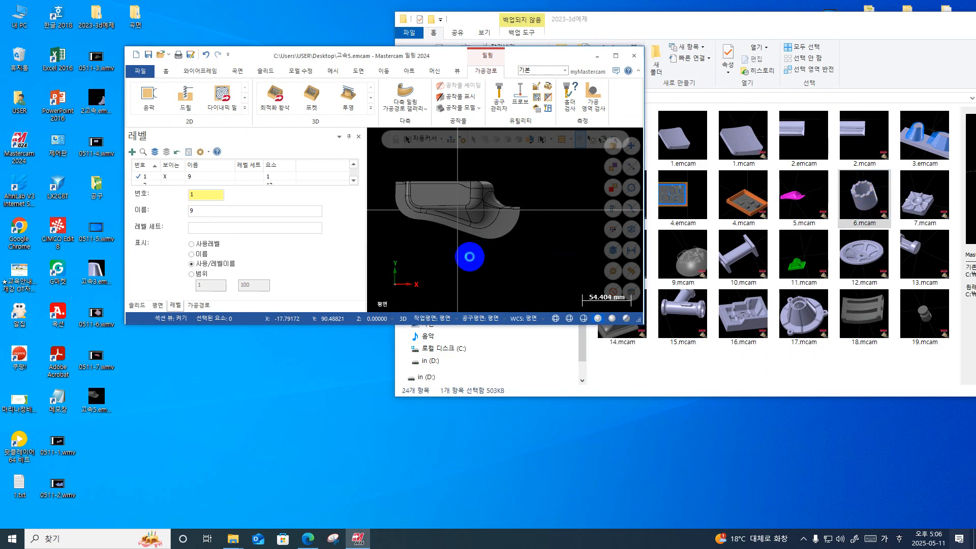
click(616, 55)
click(967, 88)
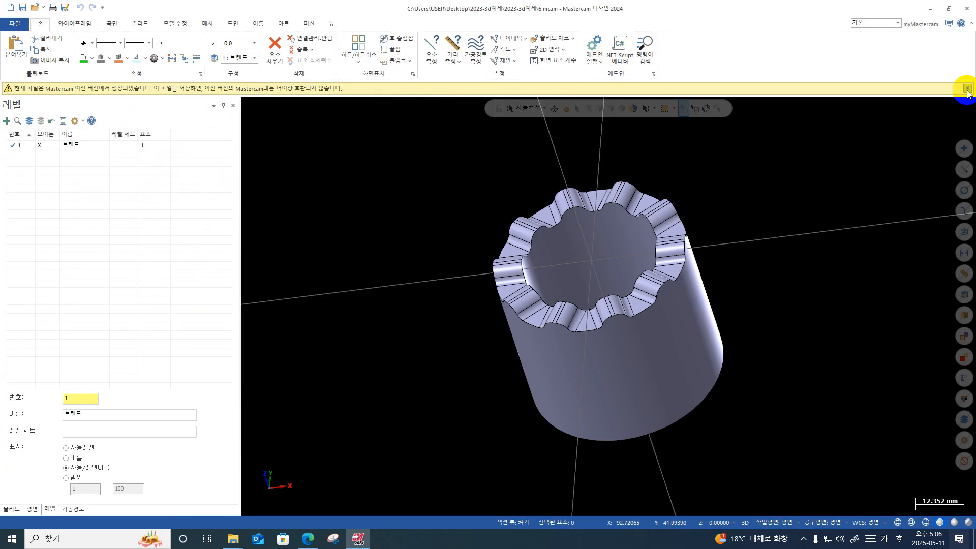
right_click(826, 174)
click(858, 239)
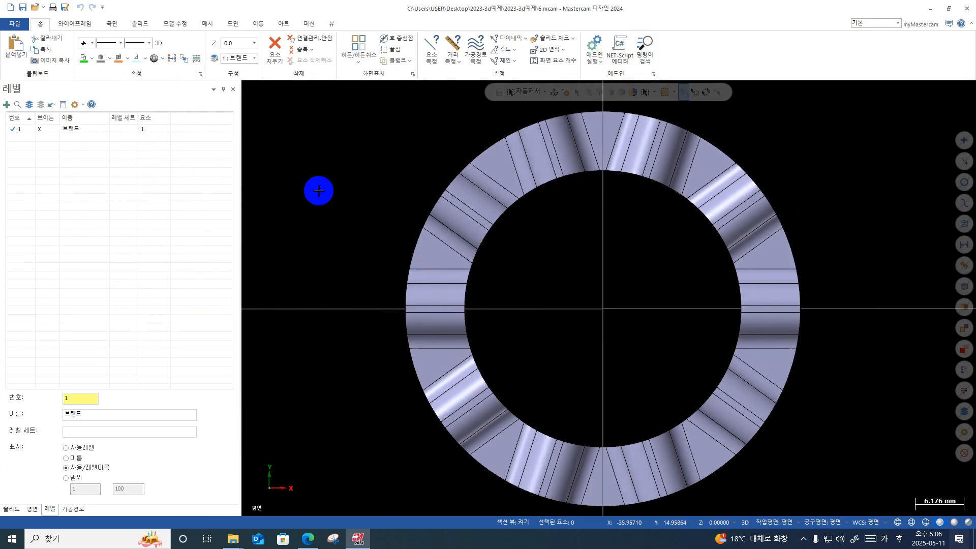
- Save the part under the new name 브랜드6.emcam on the desktop
click(14, 24)
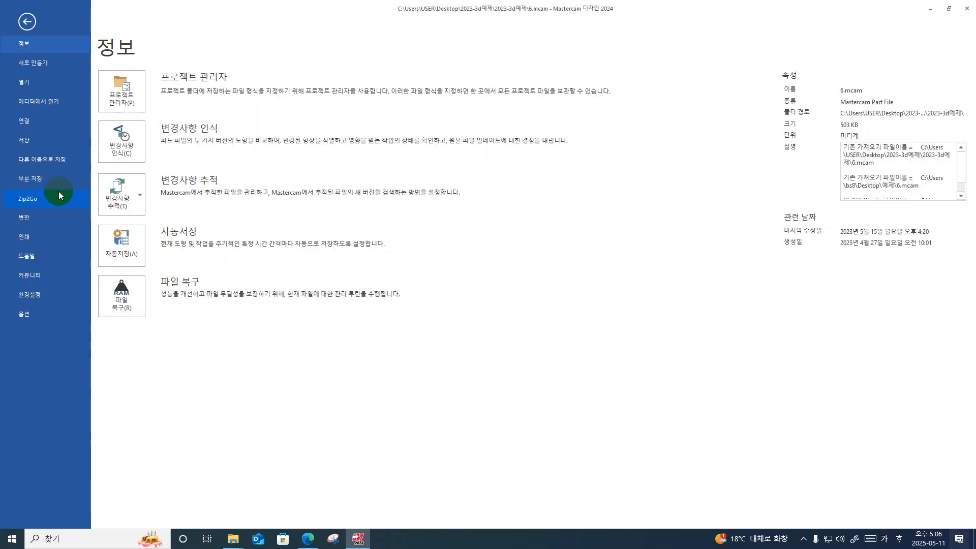
click(53, 158)
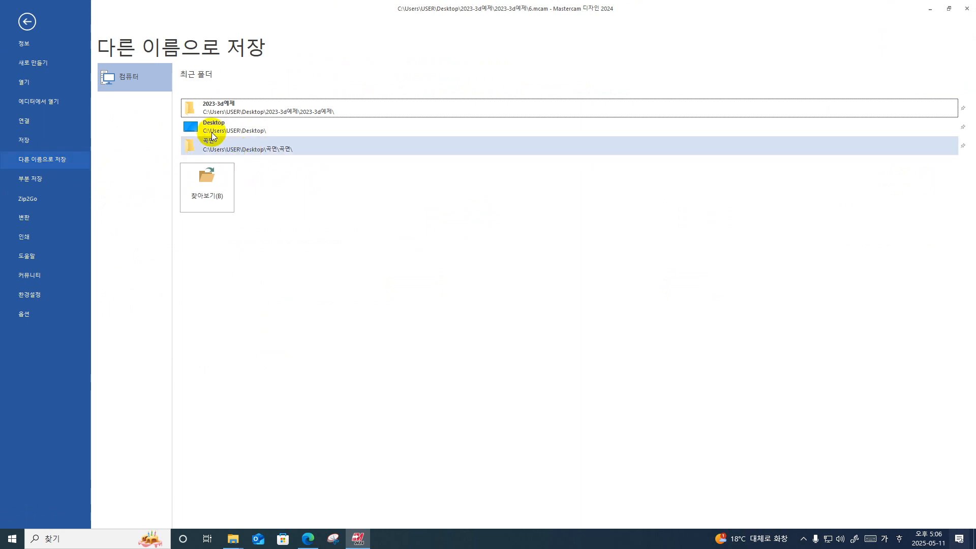
click(203, 127)
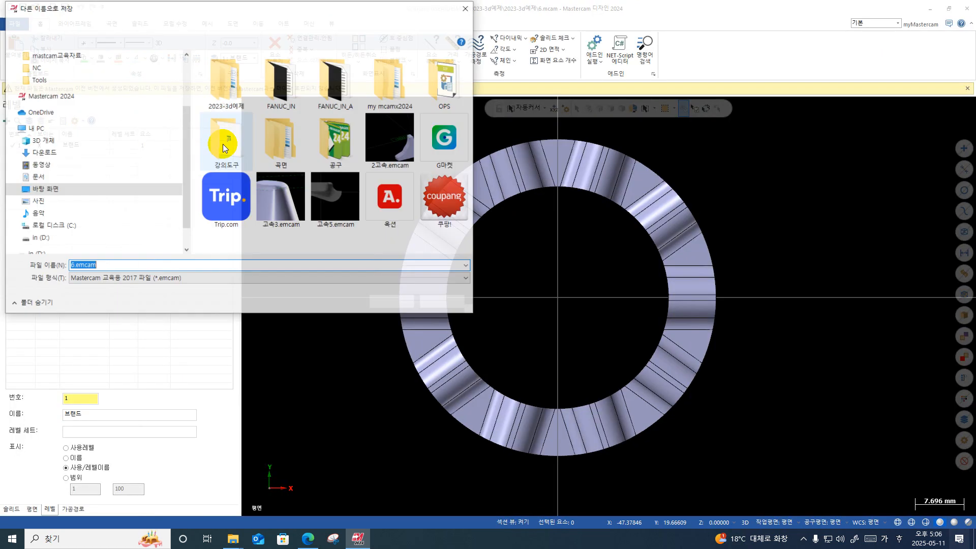
click(66, 187)
scroll(67, 187, up, 2)
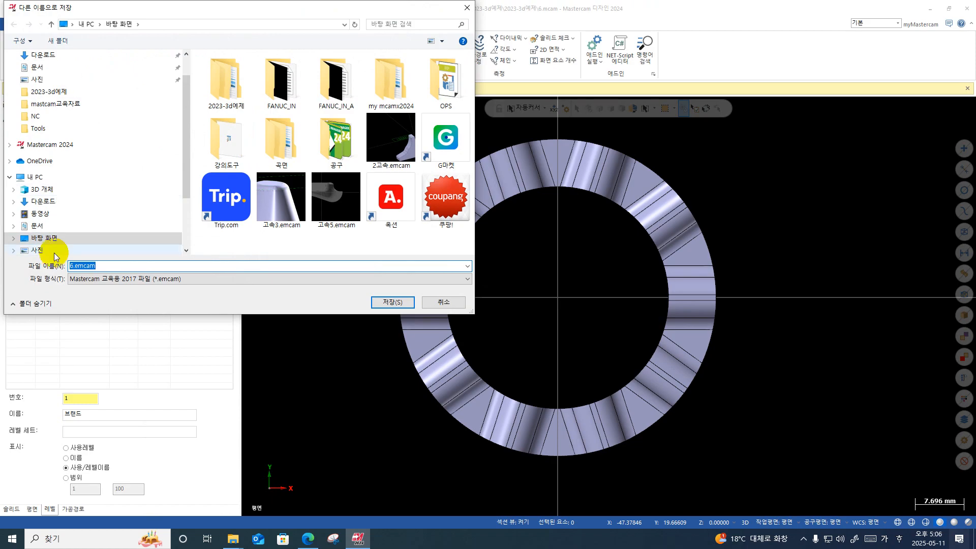
click(111, 265)
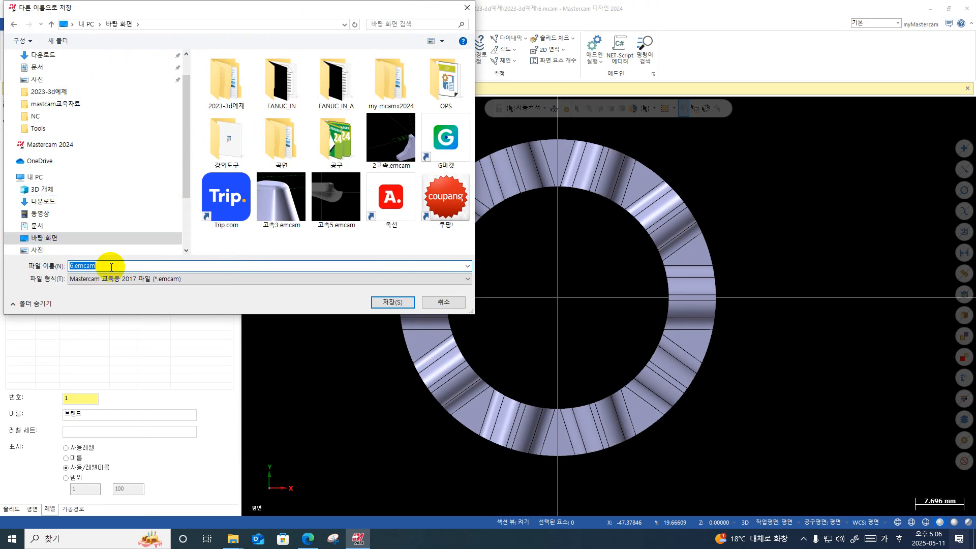
click(163, 266)
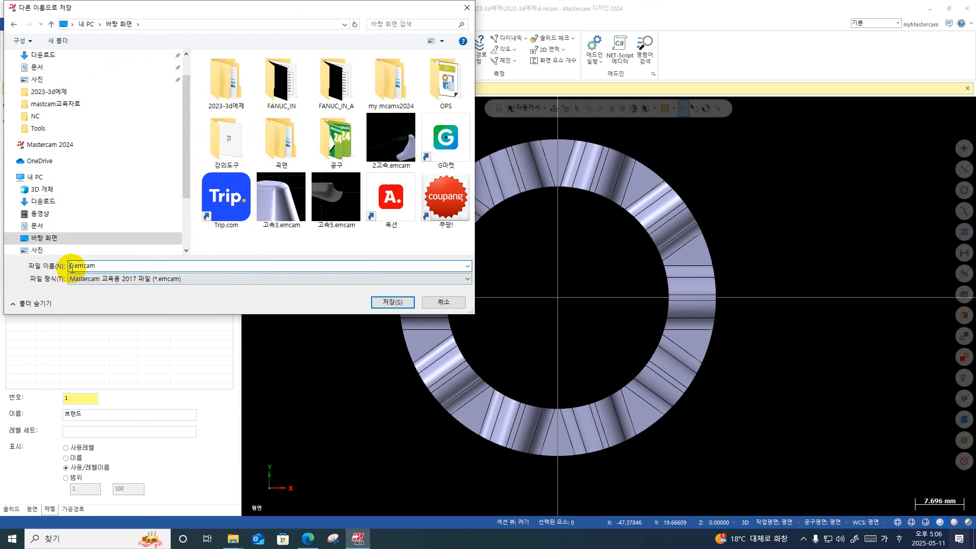
text(브)
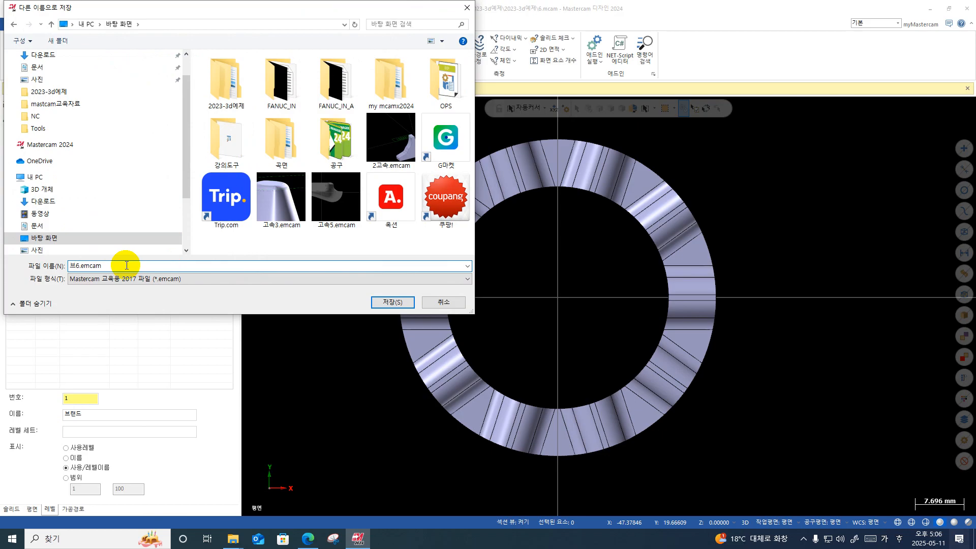
text(랜ㄷ)
key(Return)
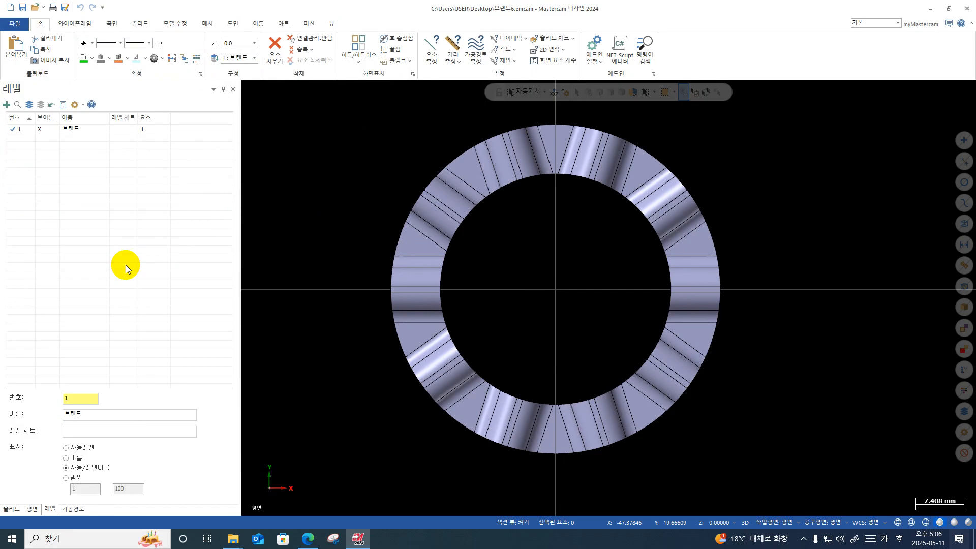
- Measure the radius of a fillet face on the cylinder's wavy top rim with dynamic measurement
scroll(747, 346, down, 2)
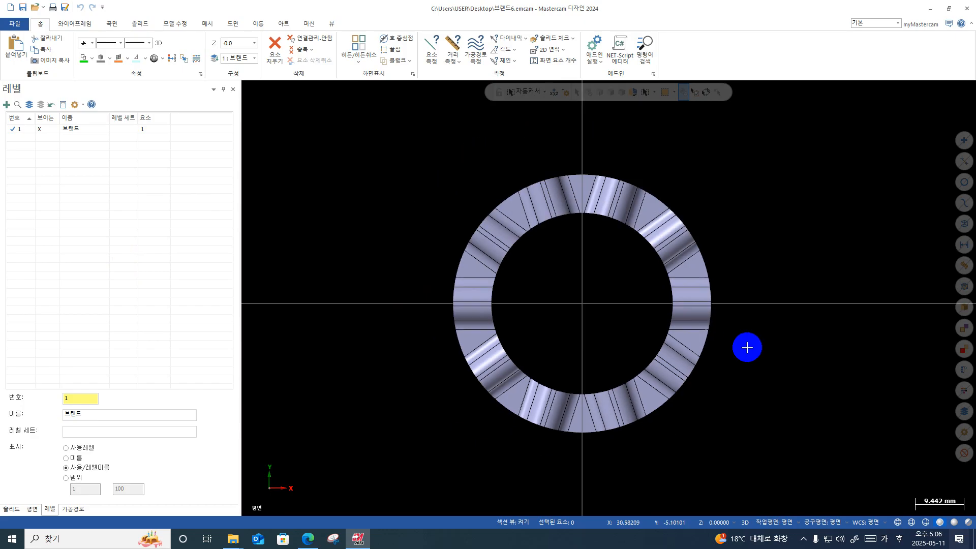
middle_drag(764, 386, 712, 176)
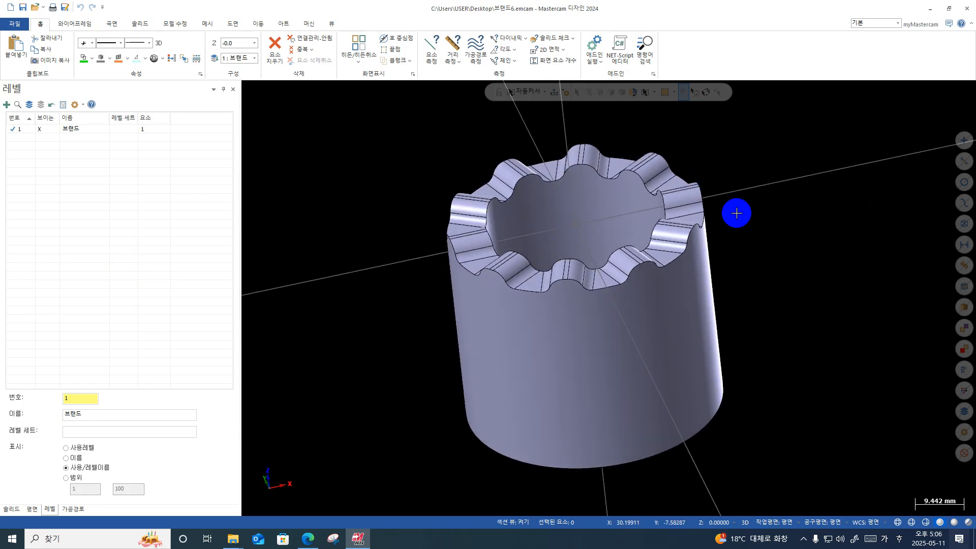
middle_drag(739, 212, 664, 227)
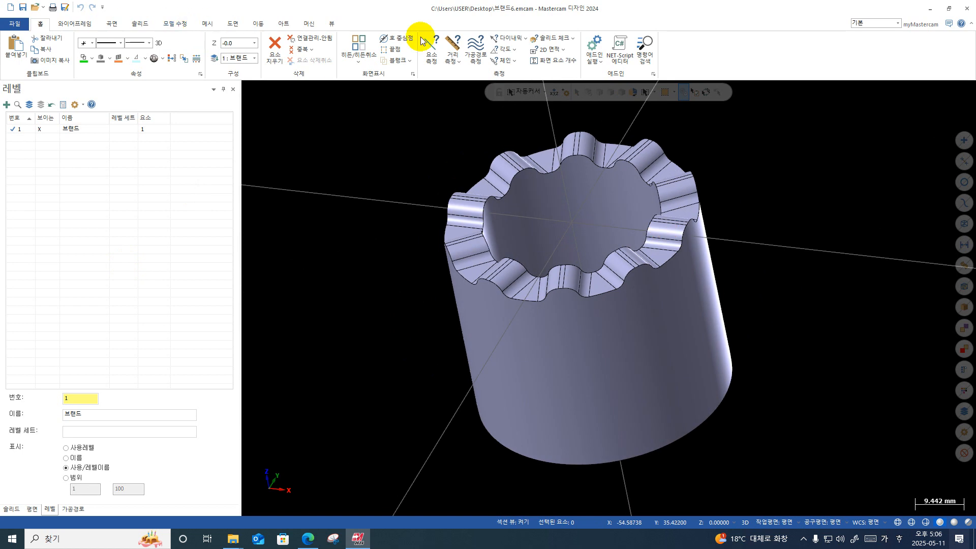
click(475, 51)
scroll(623, 287, up, 5)
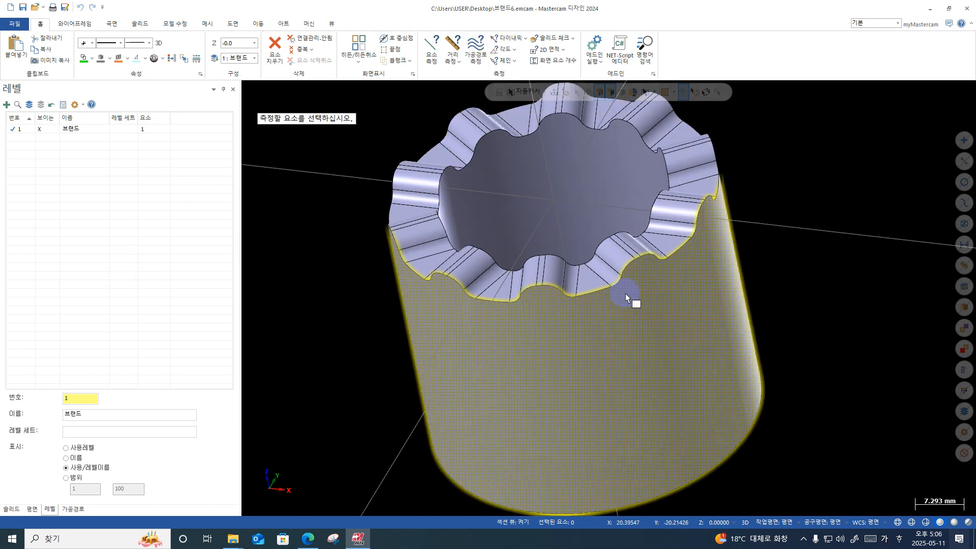
click(615, 276)
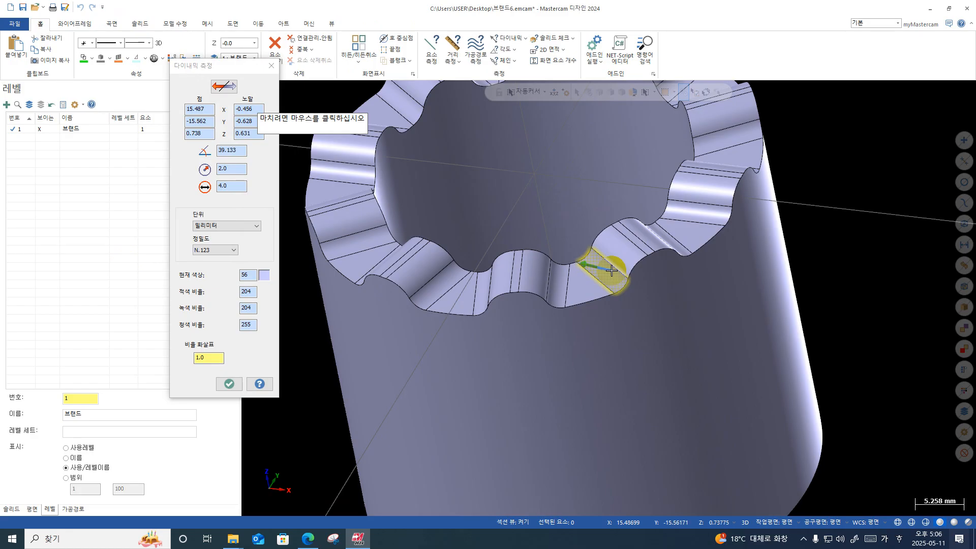
click(611, 270)
middle_drag(630, 272, 719, 261)
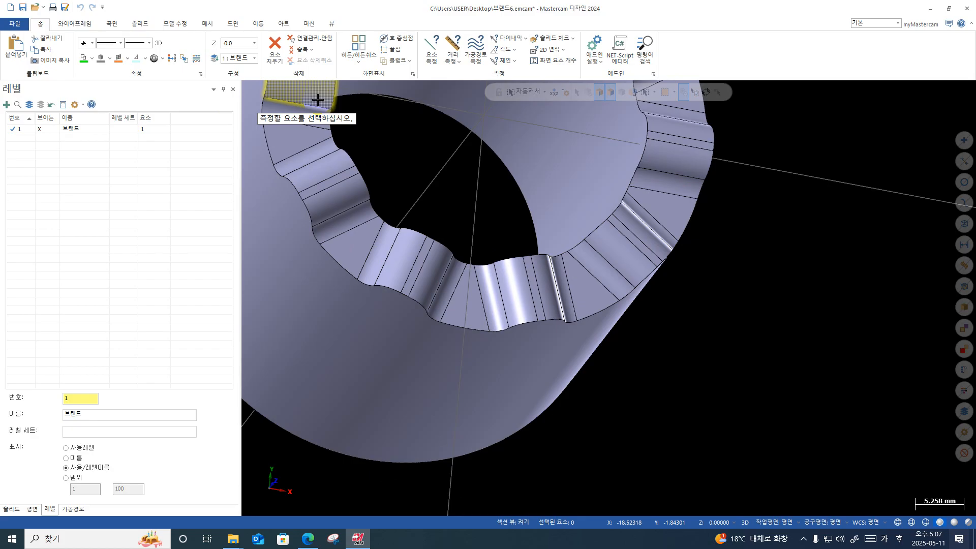
middle_drag(317, 100, 413, 164)
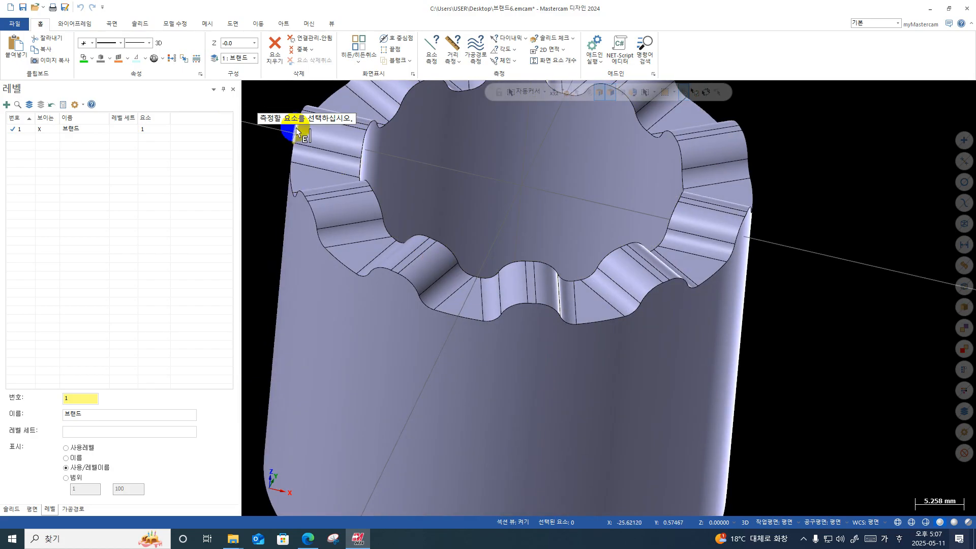
- Examine the cylinder's wavy top rim and outer wall from the top, front and several tilted views
middle_drag(326, 122, 367, 180)
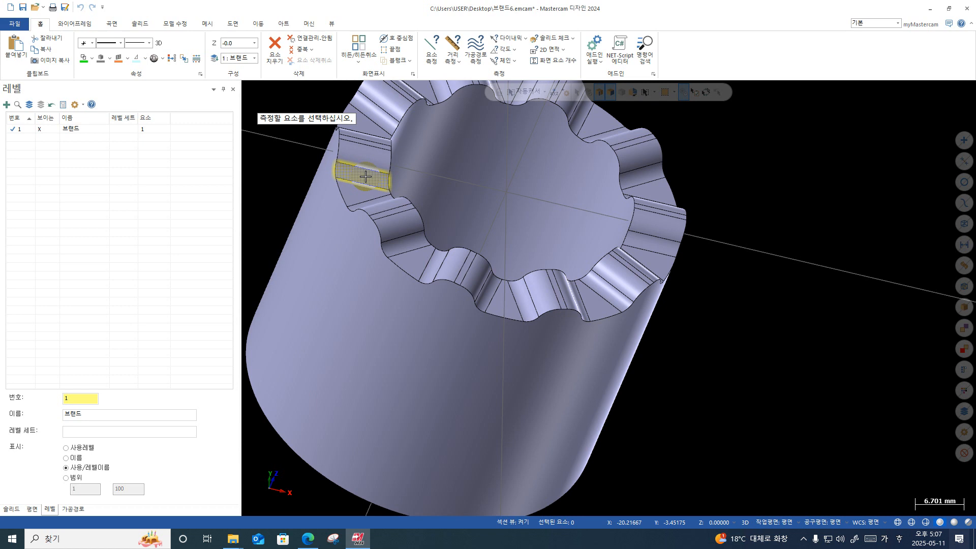
scroll(405, 201, down, 4)
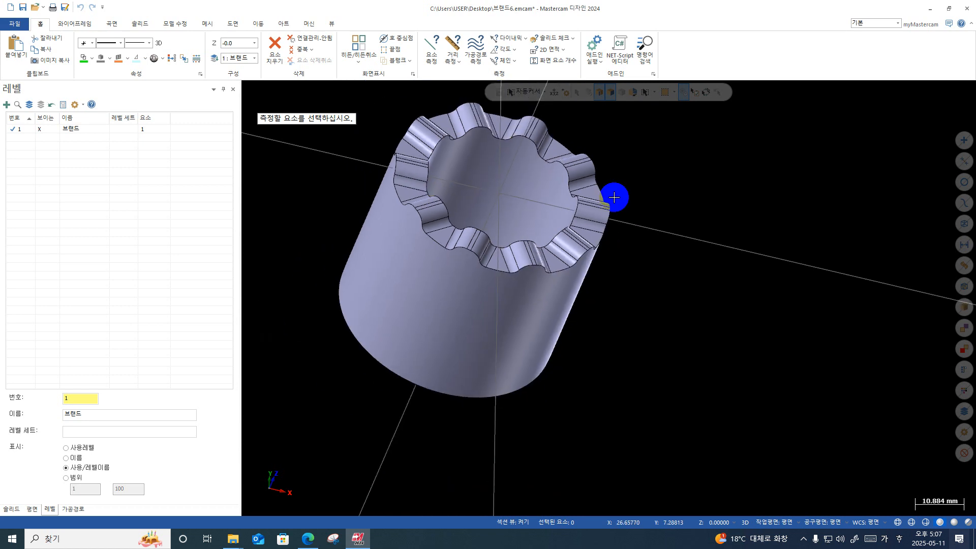
right_click(725, 148)
click(778, 214)
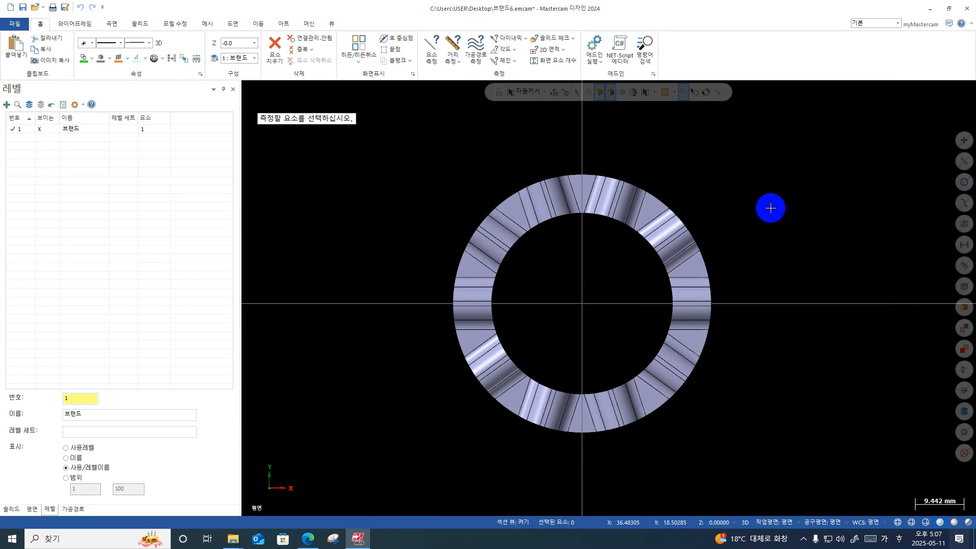
middle_drag(784, 294, 810, 211)
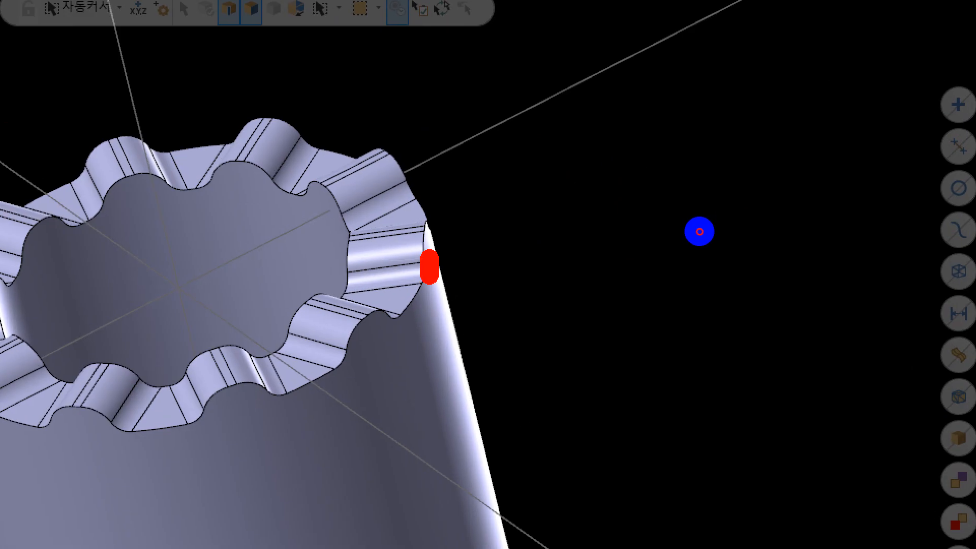
drag(340, 265, 332, 286)
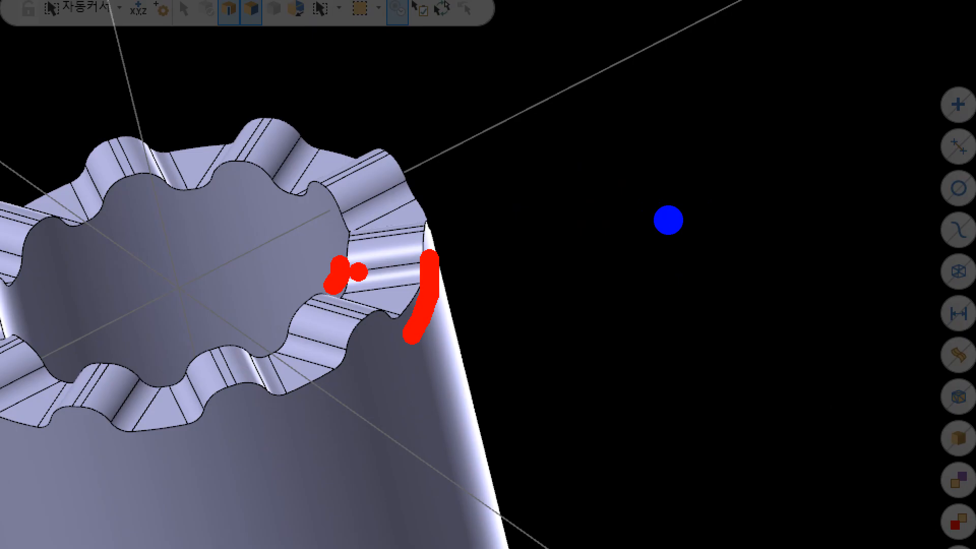
mouse_move(433, 225)
mouse_down()
mouse_move(430, 259)
mouse_move(33, 349)
mouse_move(307, 99)
mouse_move(395, 341)
mouse_up()
mouse_move(358, 262)
mouse_down()
mouse_move(366, 295)
mouse_move(402, 239)
mouse_up()
key(Escape)
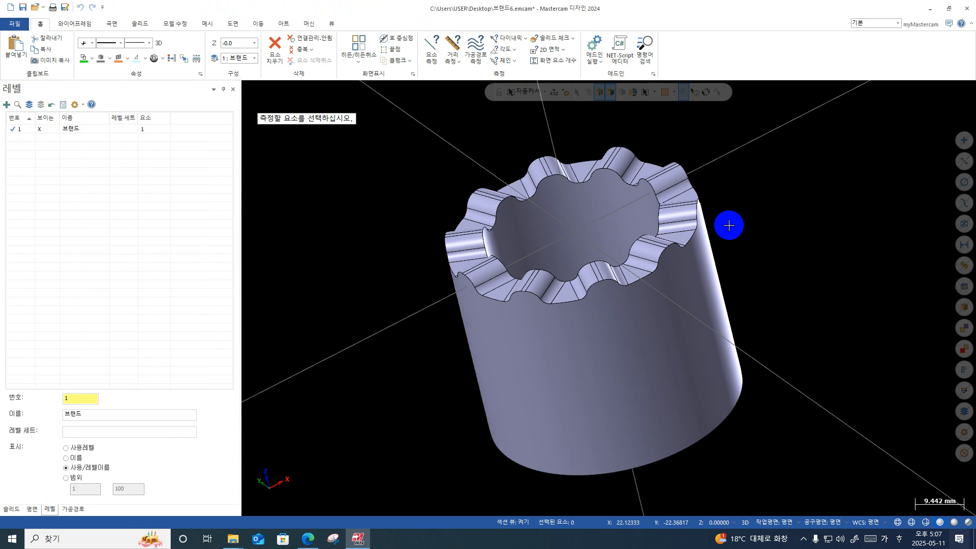
right_drag(729, 225, 839, 214)
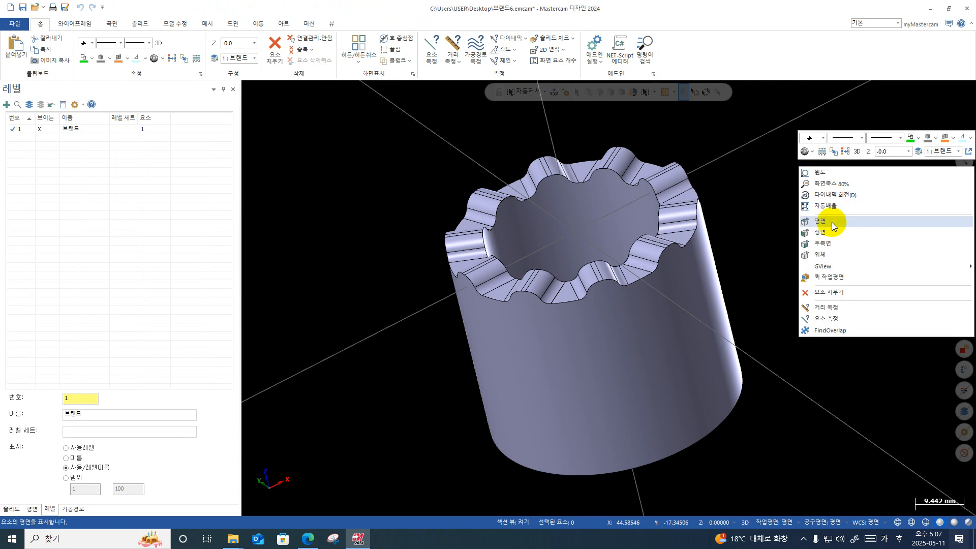
click(831, 222)
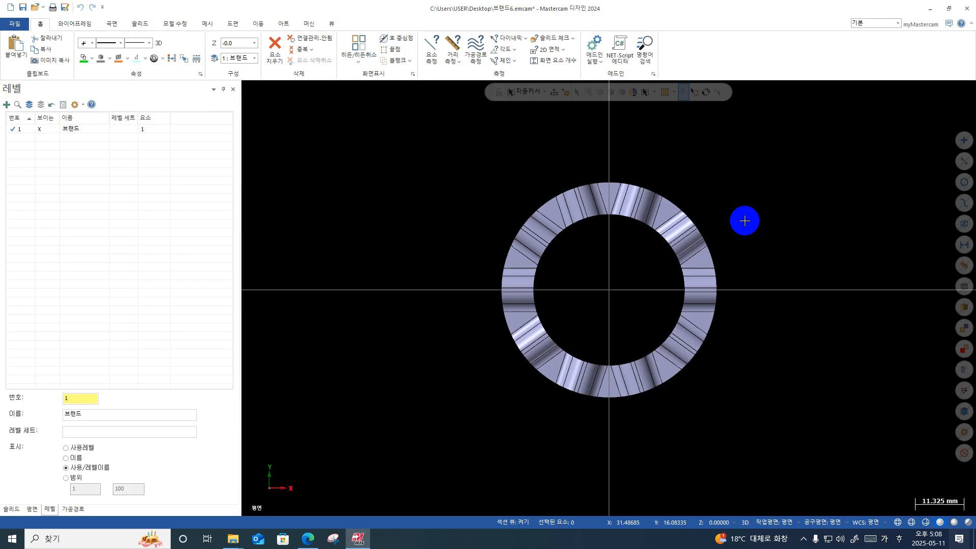
middle_drag(760, 209, 688, 154)
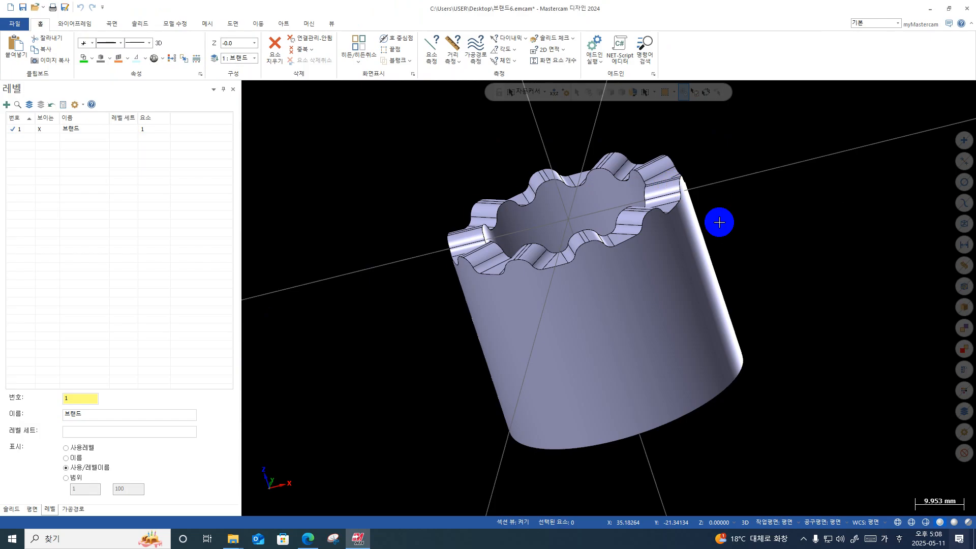
middle_drag(719, 222, 714, 124)
key(alt+1)
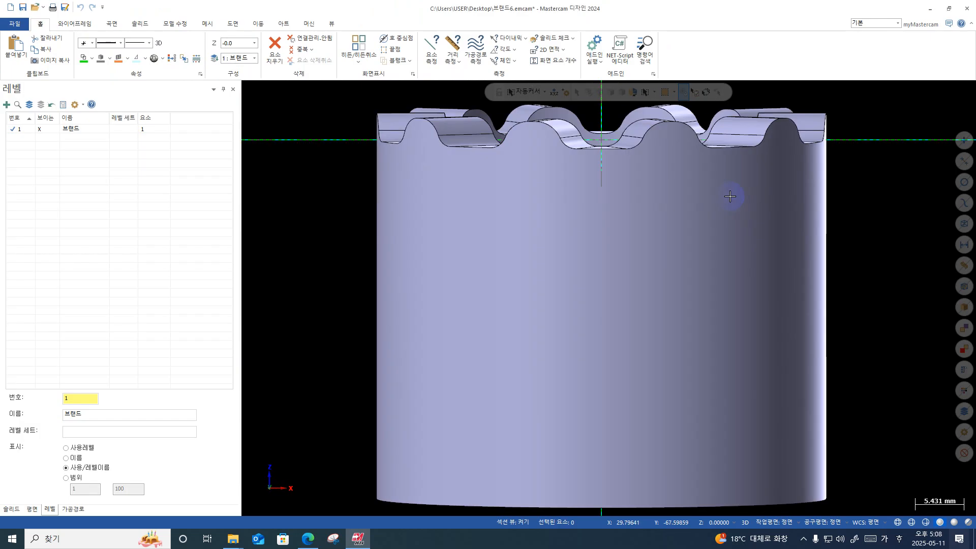
key(alt+1)
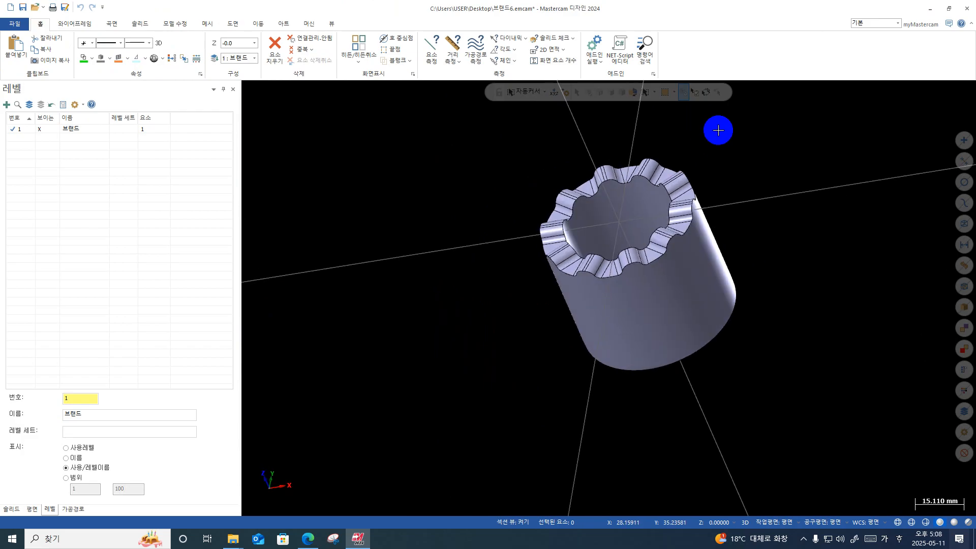
- Select the whole cylinder solid and make a new level 2 the active level
drag(819, 124, 491, 386)
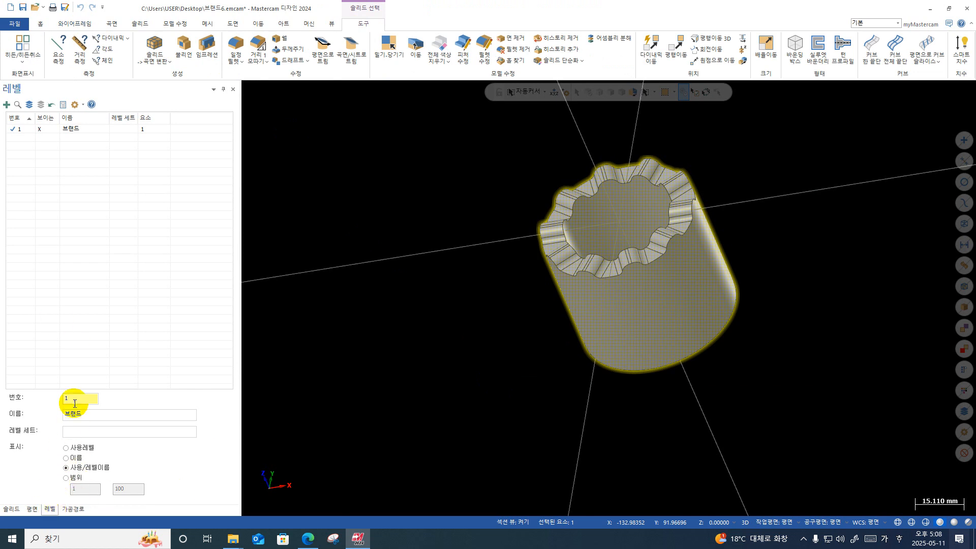
drag(75, 403, 27, 404)
text(2)
key(Return)
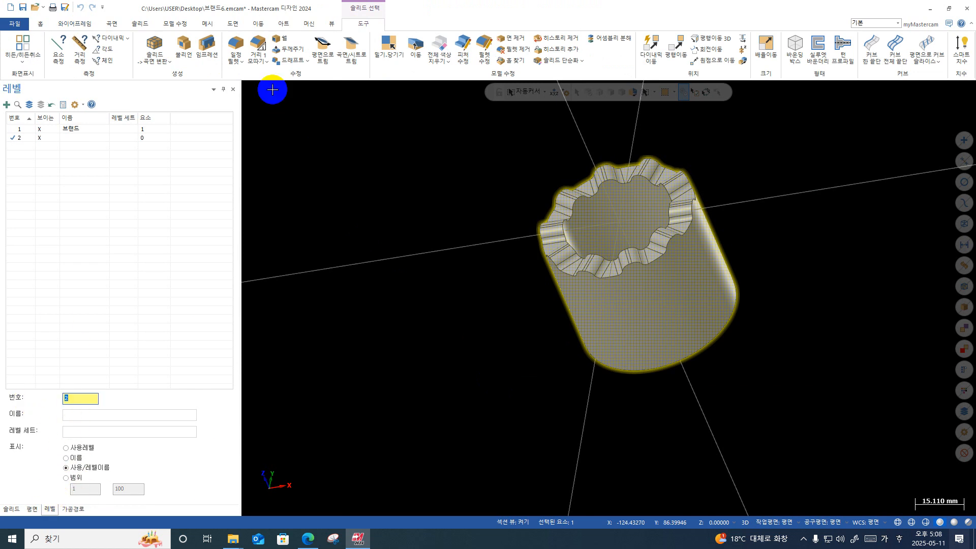
- Create a cylindrical (원통형) bounding box around the selected solid with its axis along Z
click(75, 24)
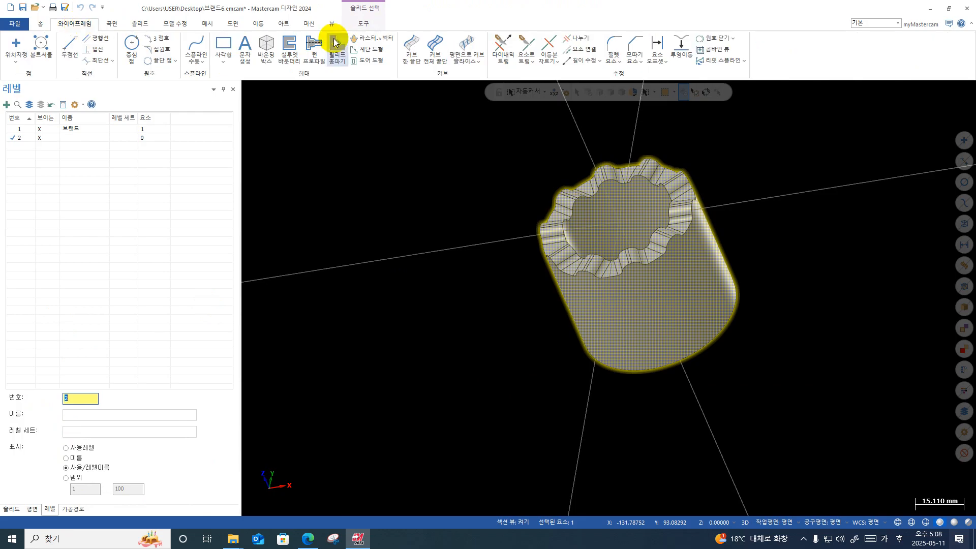
click(273, 42)
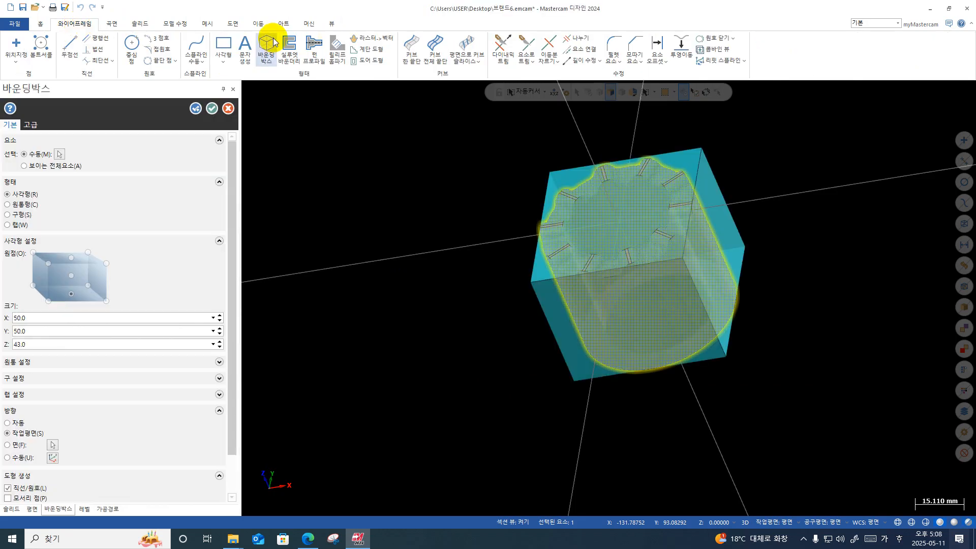
click(25, 206)
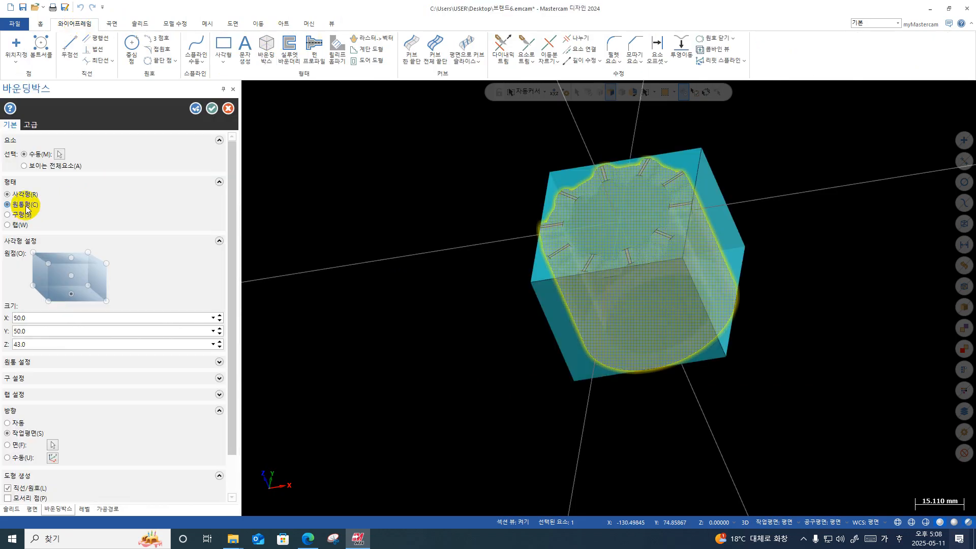
click(31, 379)
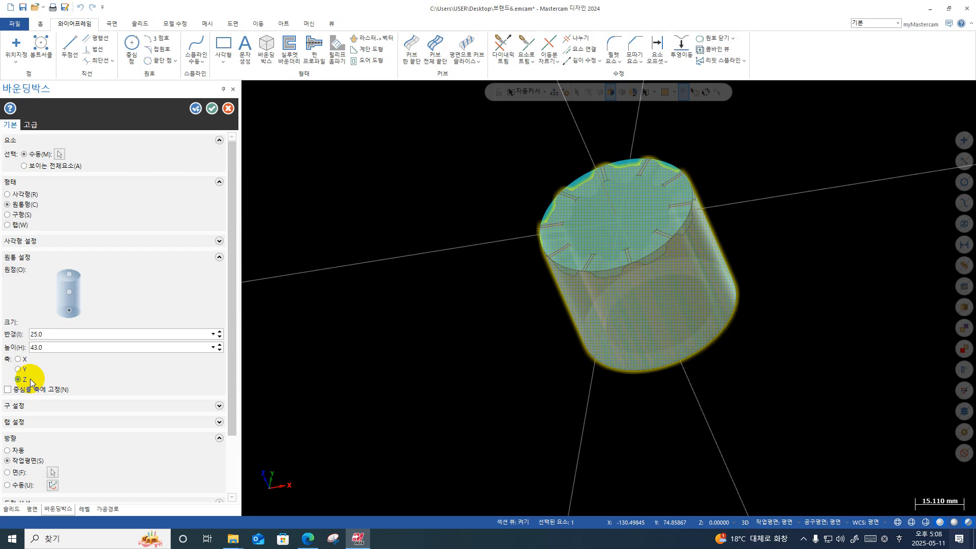
click(210, 108)
scroll(469, 381, down, 1)
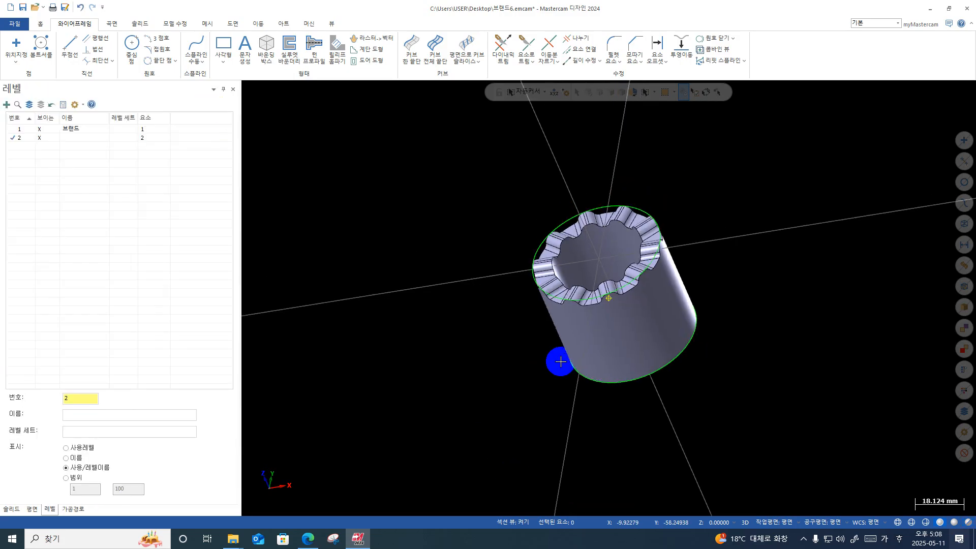
- Try to move the solid and its bounding circles to the origin from a point on the top circle's rear edge
middle_drag(560, 361, 796, 147)
drag(796, 148, 464, 420)
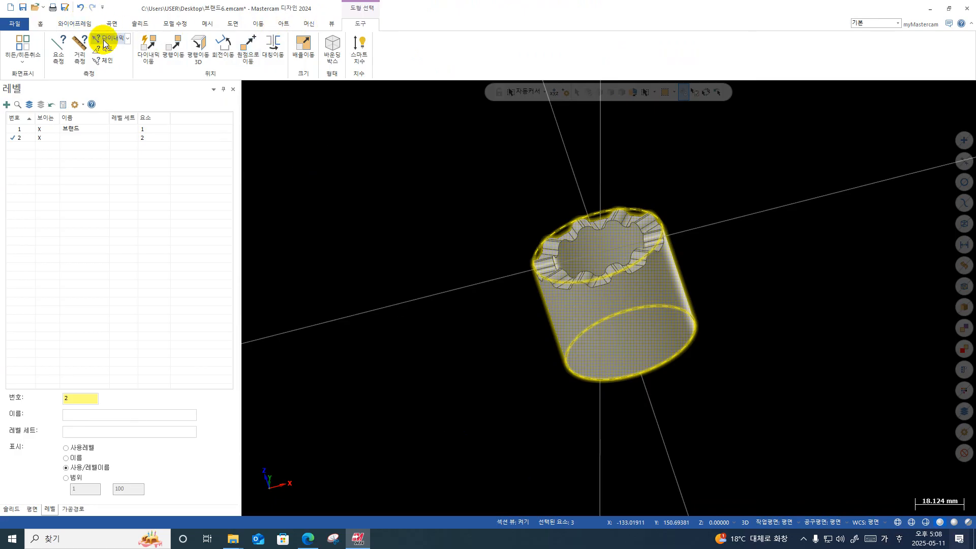
click(252, 53)
scroll(688, 203, up, 3)
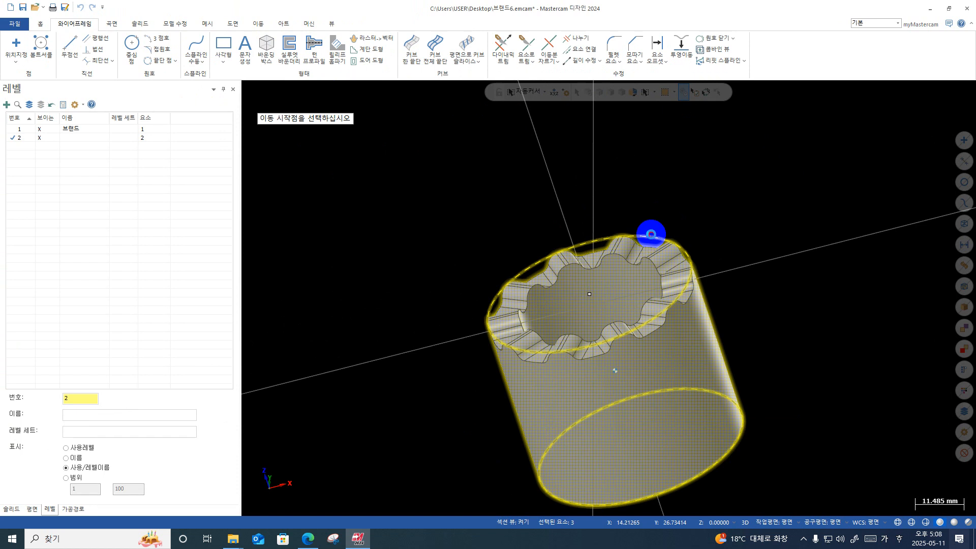
click(651, 235)
scroll(650, 234, down, 2)
- Try the move to the origin again on all the geometry, using another point near the top rim
drag(762, 214, 497, 492)
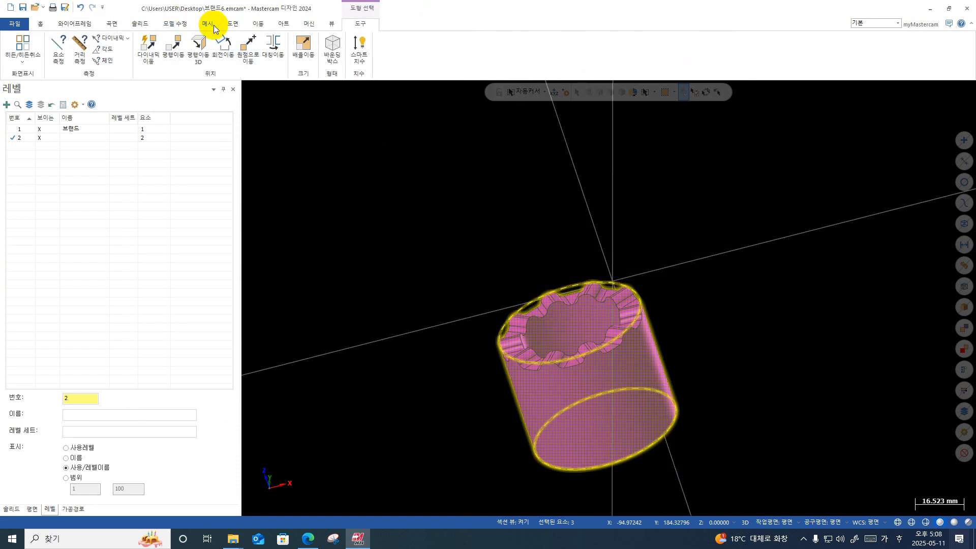
click(253, 40)
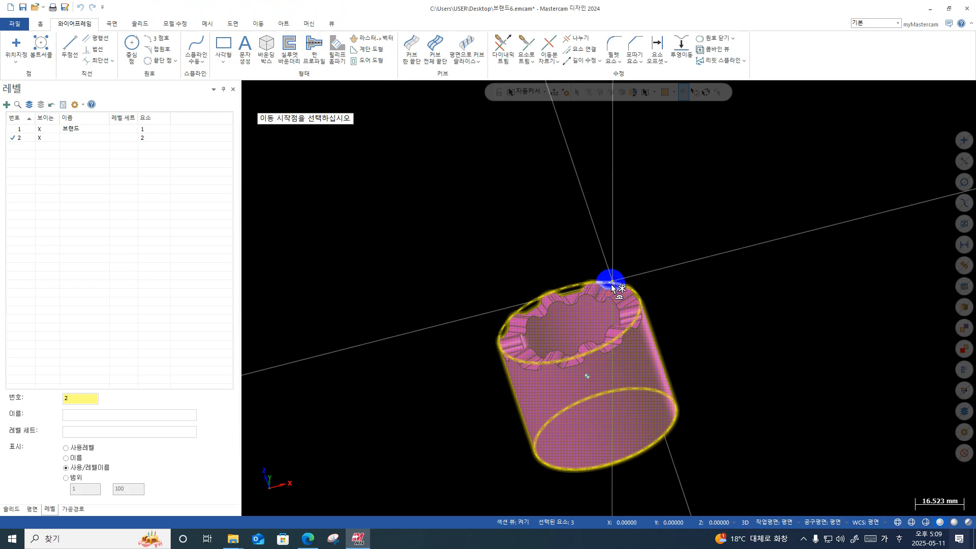
scroll(528, 315, up, 1)
scroll(528, 315, up, 4)
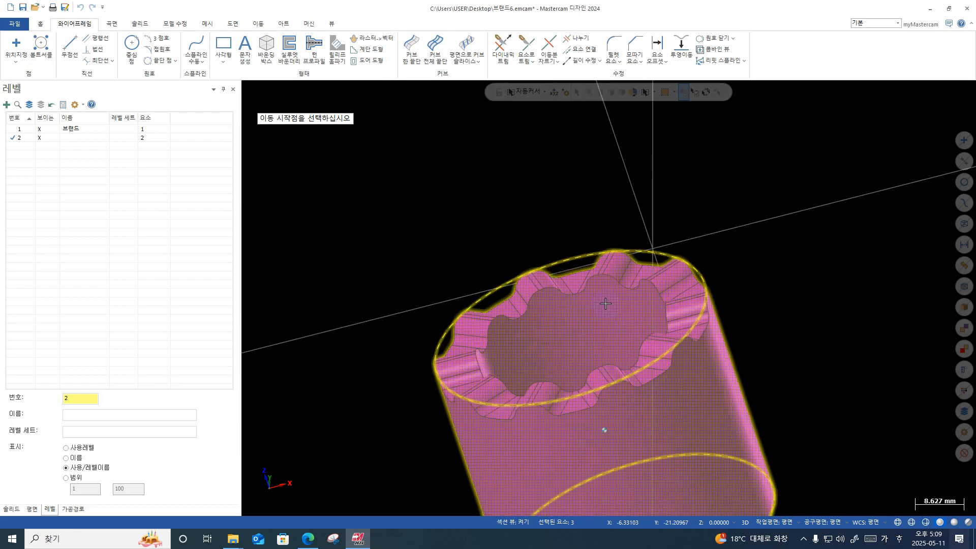
click(578, 254)
middle_drag(578, 253, 721, 261)
- Move the solid and bounding circles to the origin from the top circle's arc center (호 중심), and show the top view (평면)
drag(803, 155, 412, 459)
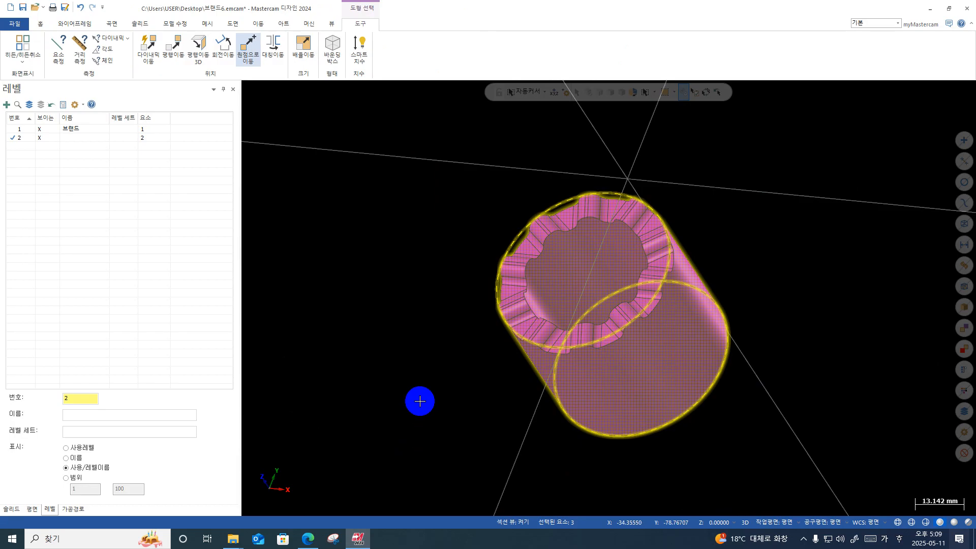
click(247, 43)
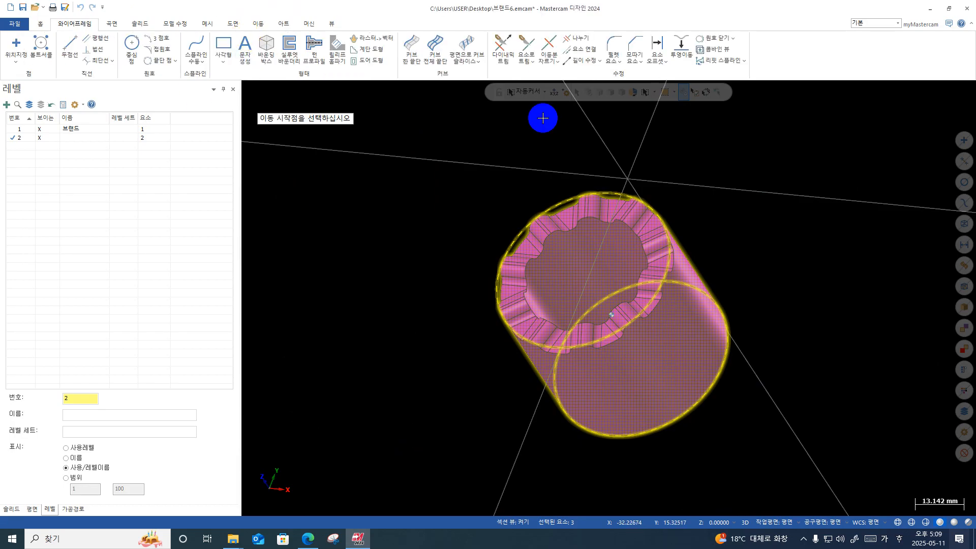
click(544, 92)
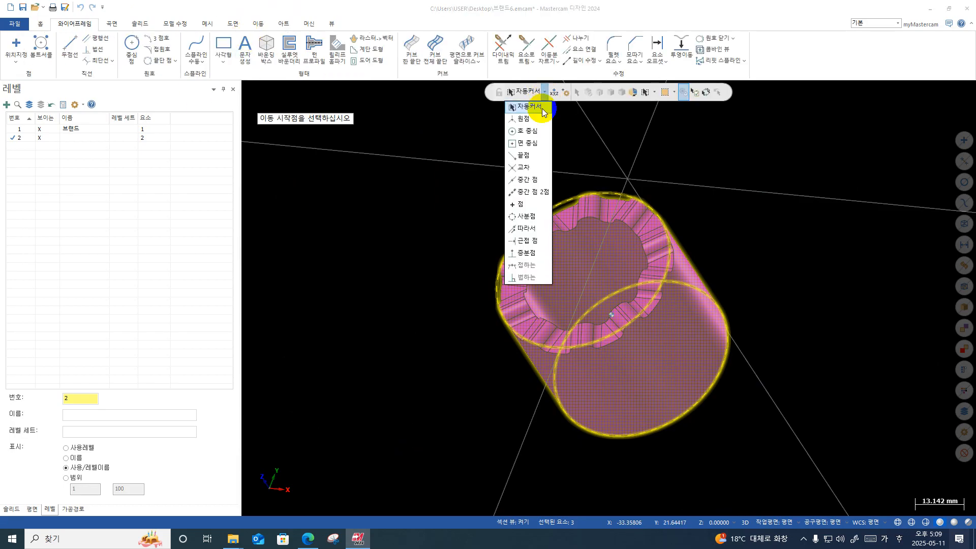
click(535, 133)
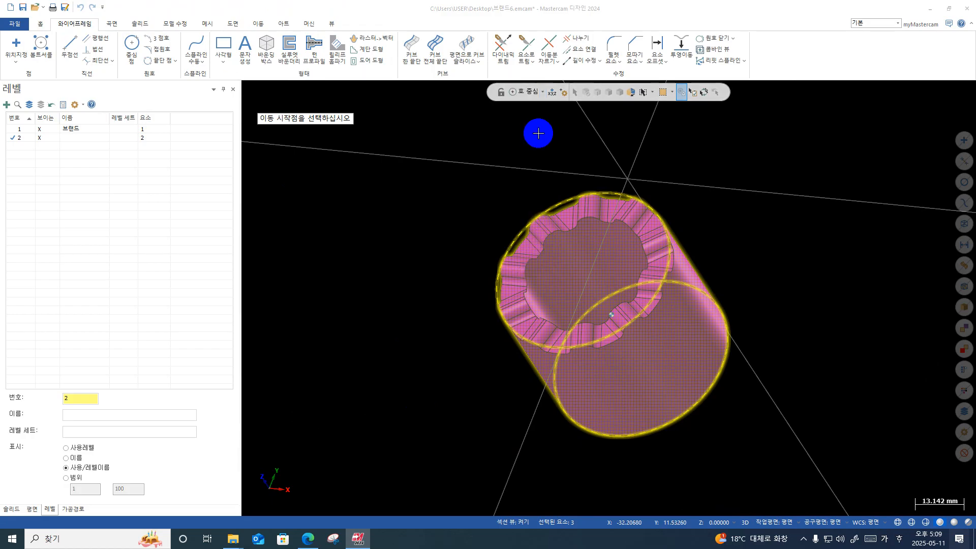
click(615, 194)
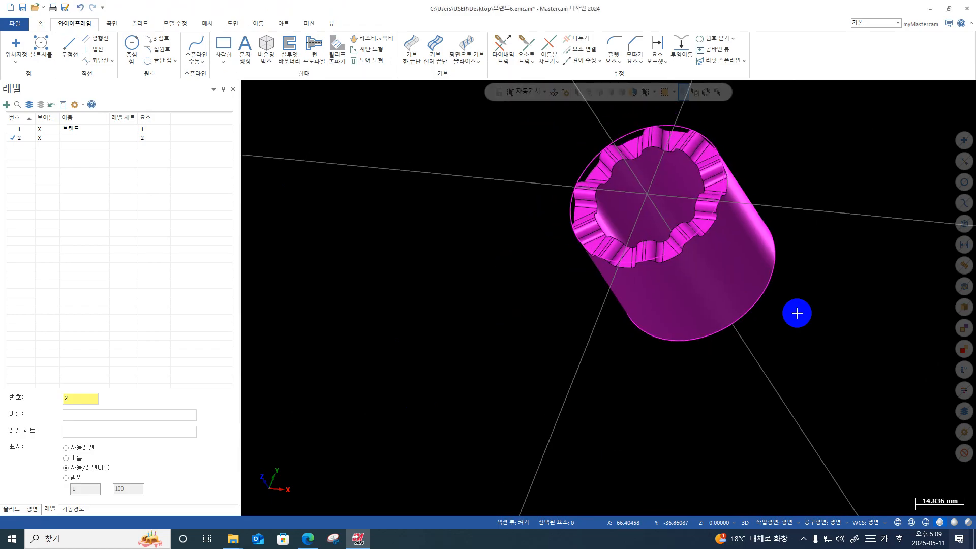
right_click(805, 198)
click(834, 254)
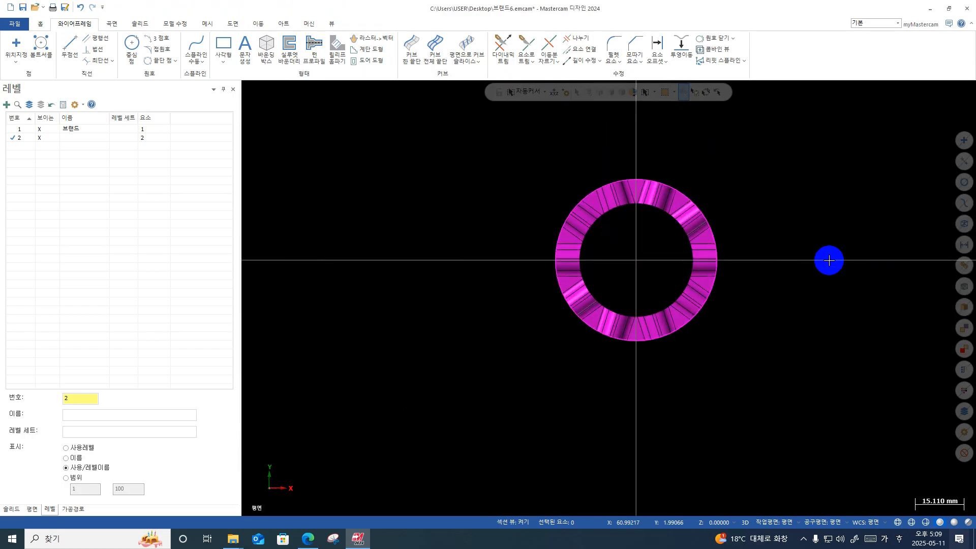
- Undo the last move of the solid and circles to the origin
middle_drag(718, 433, 657, 376)
scroll(657, 375, down, 1)
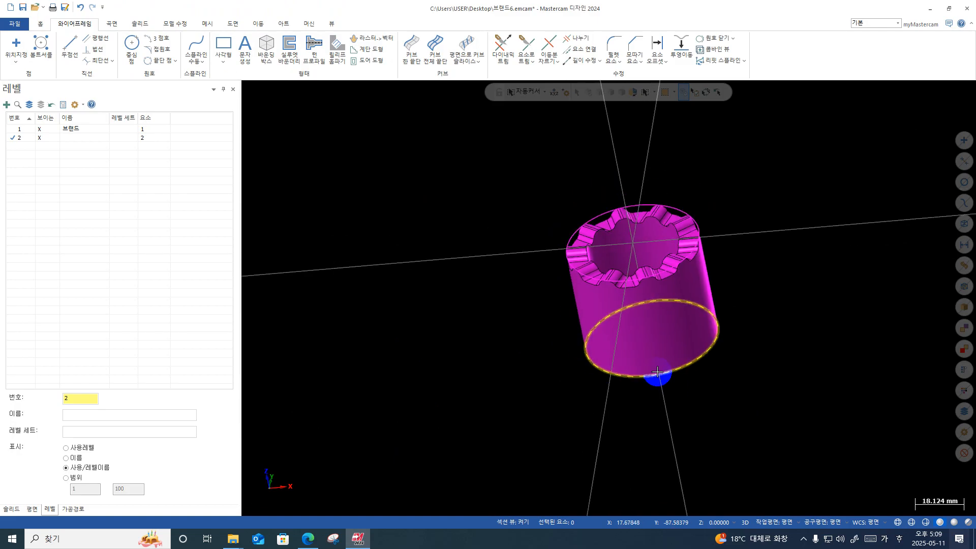
click(81, 7)
scroll(458, 195, down, 1)
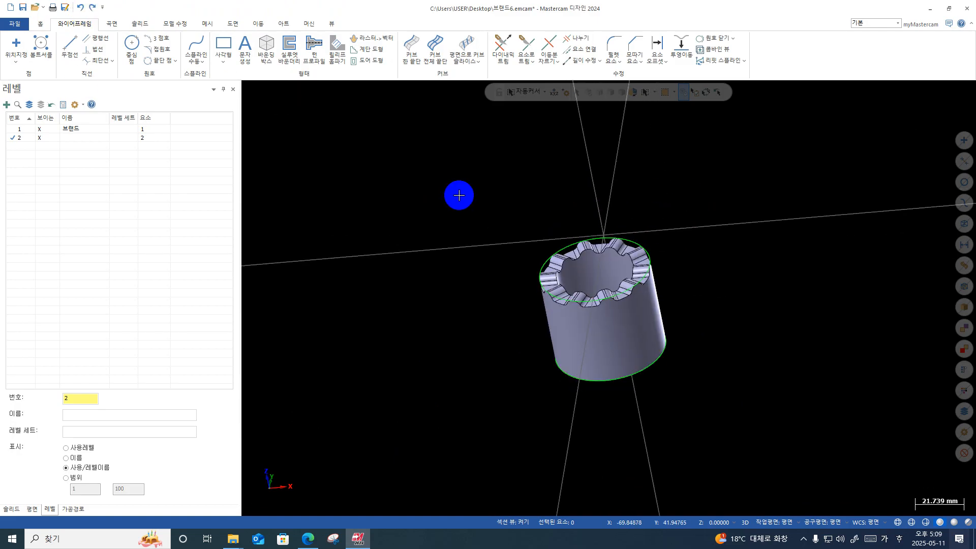
- Move the solid and bounding circles to the origin, using the top circle's arc center (호 중심) as the start point
drag(747, 166, 409, 458)
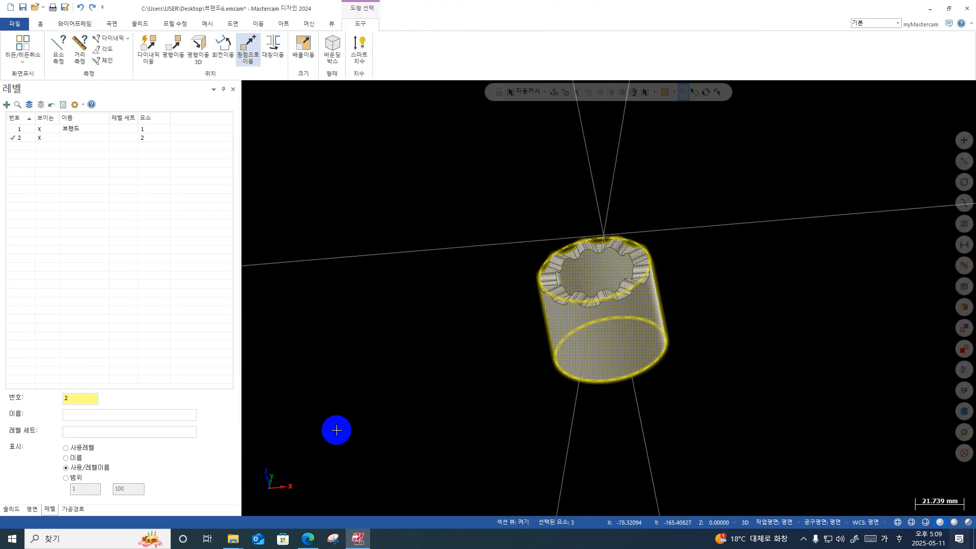
click(247, 45)
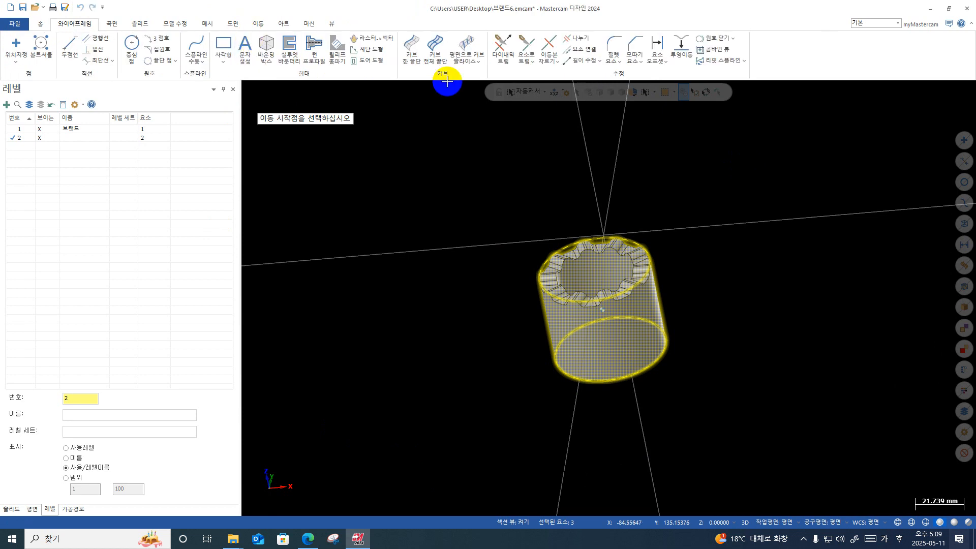
click(544, 91)
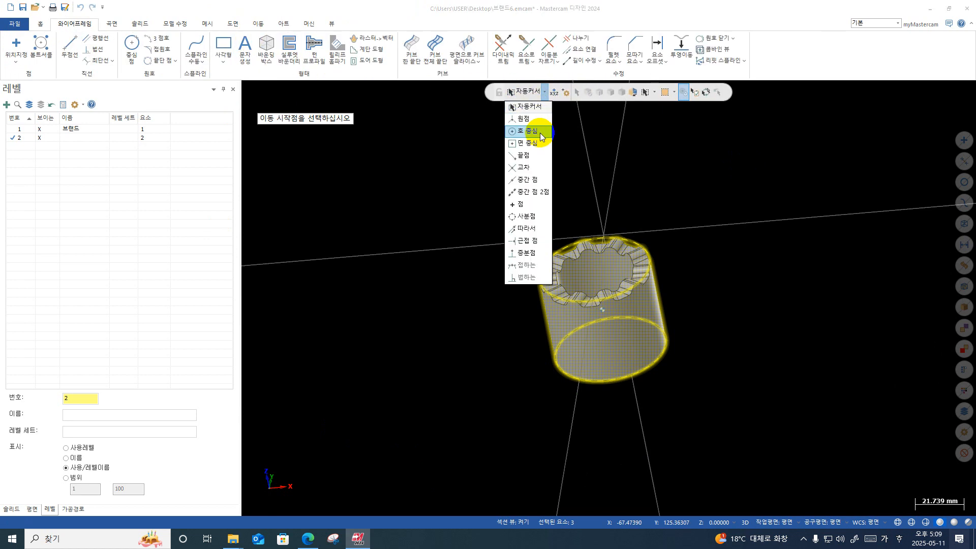
click(538, 132)
scroll(559, 218, up, 4)
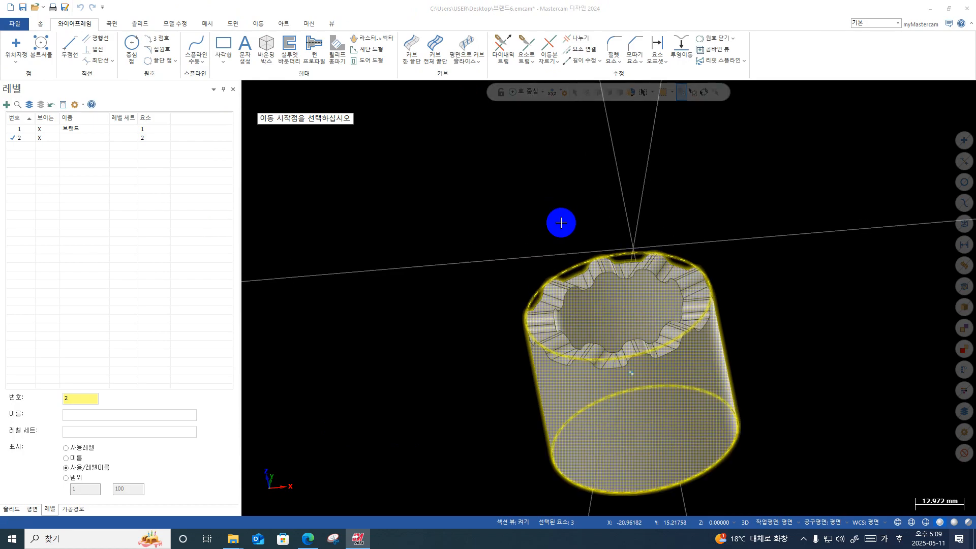
click(570, 263)
scroll(576, 224, down, 1)
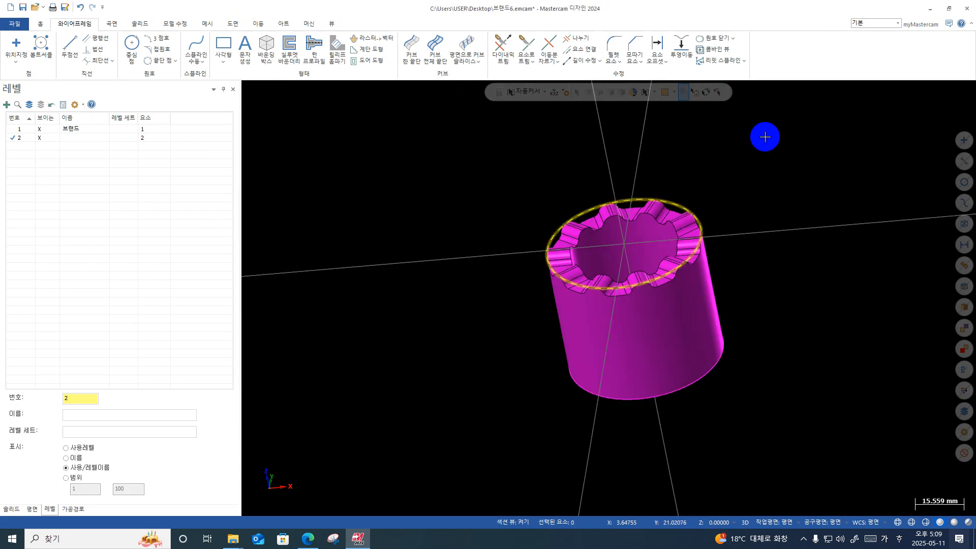
- Clear the transform colours from the moved geometry, and check its position in the top view (평면) and from several angles
right_click(769, 136)
click(819, 120)
right_click(789, 227)
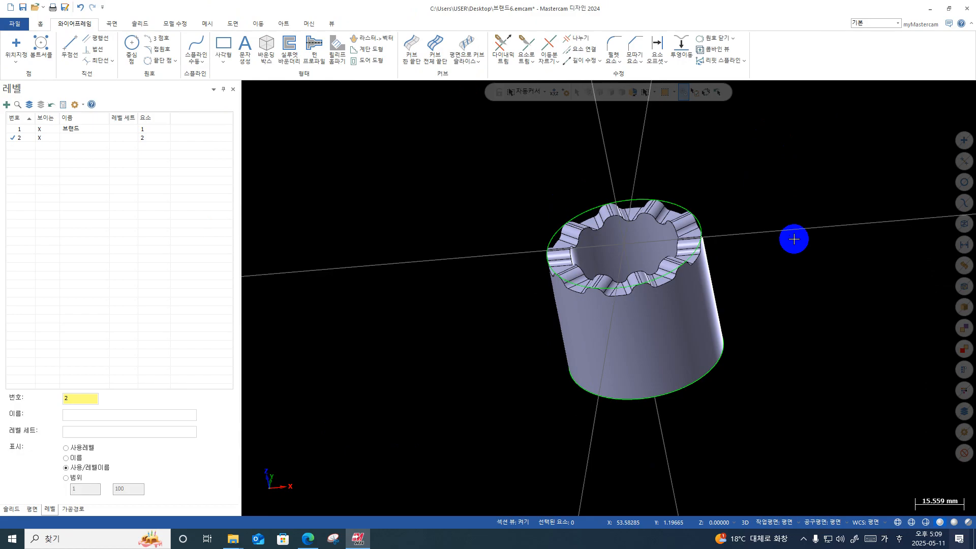
click(812, 284)
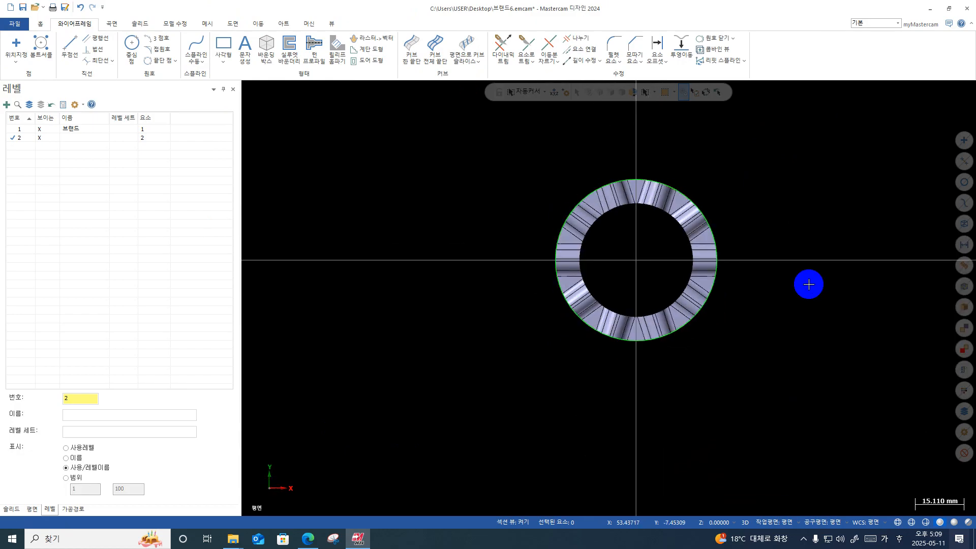
middle_drag(808, 284, 729, 222)
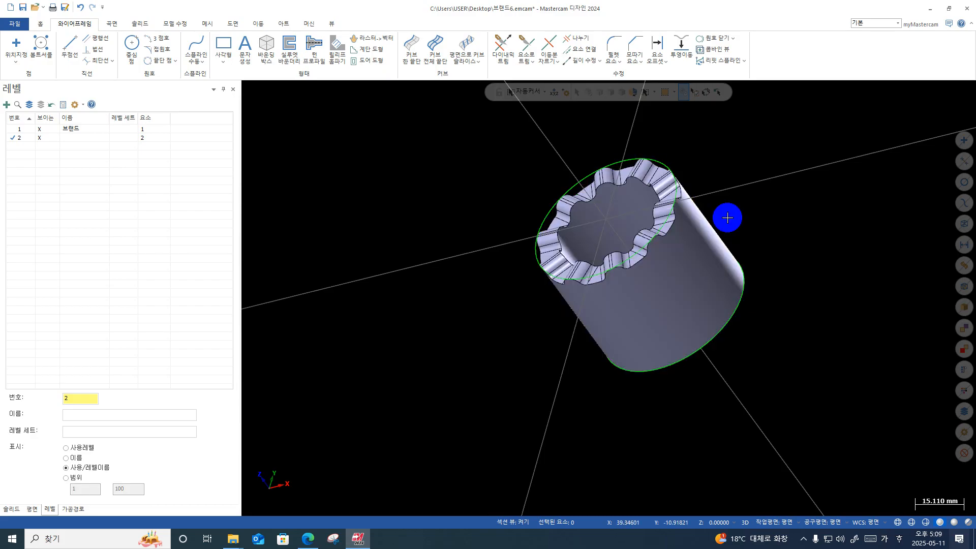
middle_drag(725, 218, 765, 205)
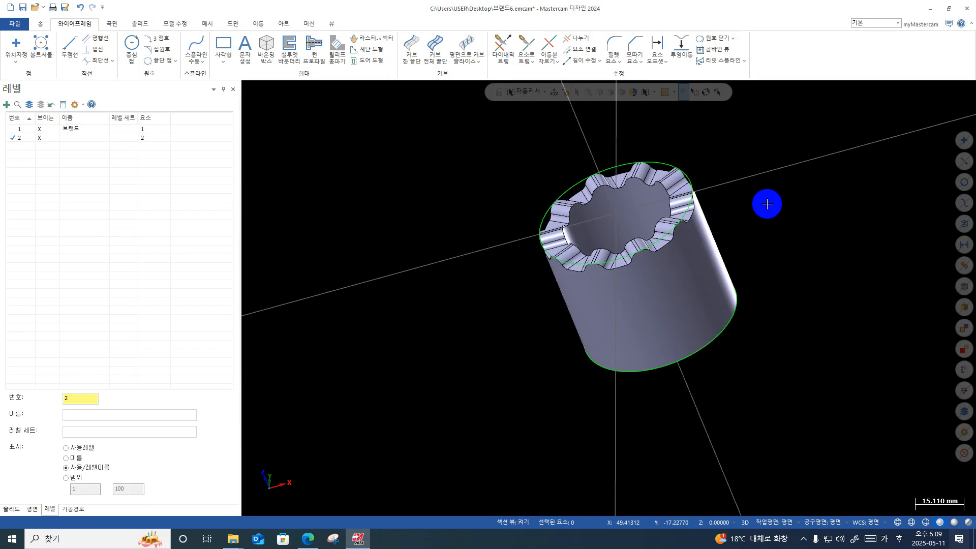
middle_drag(541, 258, 508, 188)
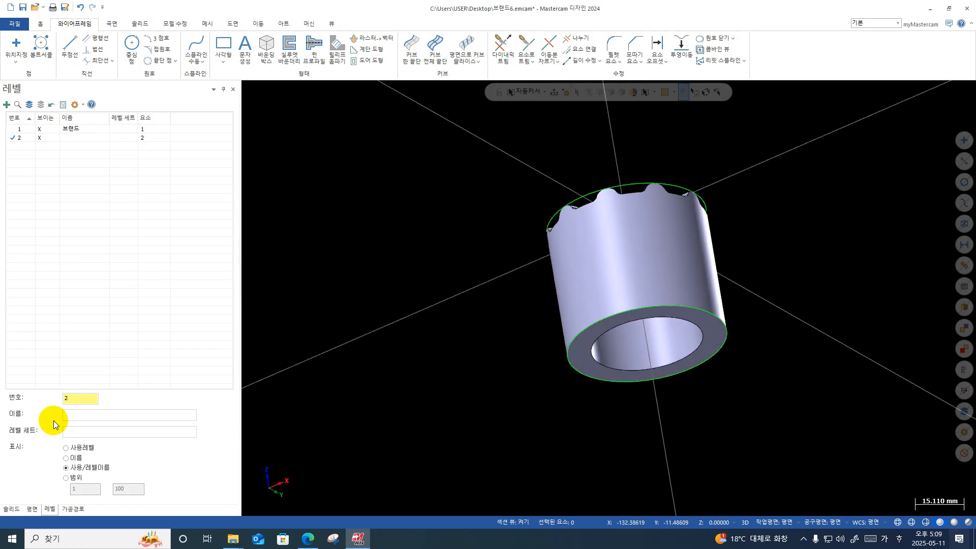
- Create level 3 as the active level and hide level 2
double_click(75, 397)
text(3)
key(Return)
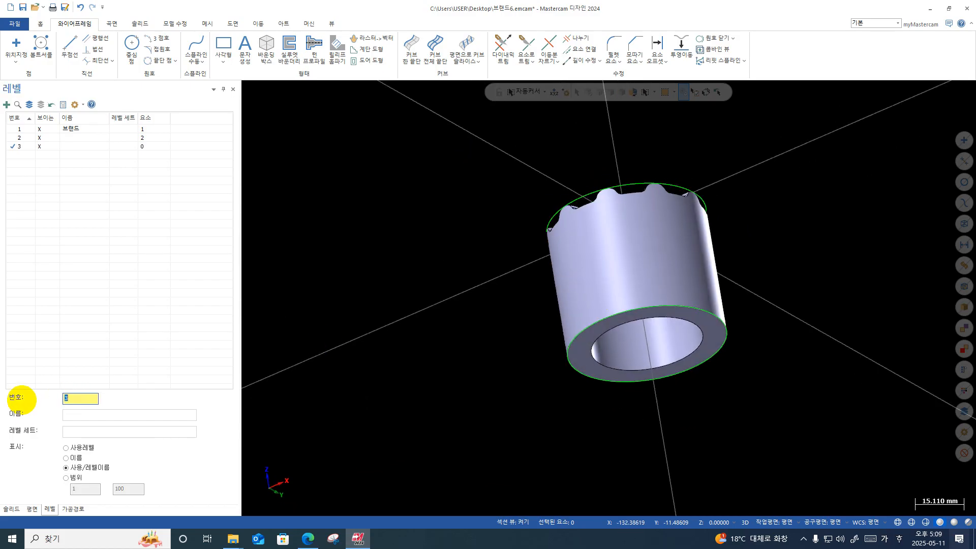
click(39, 138)
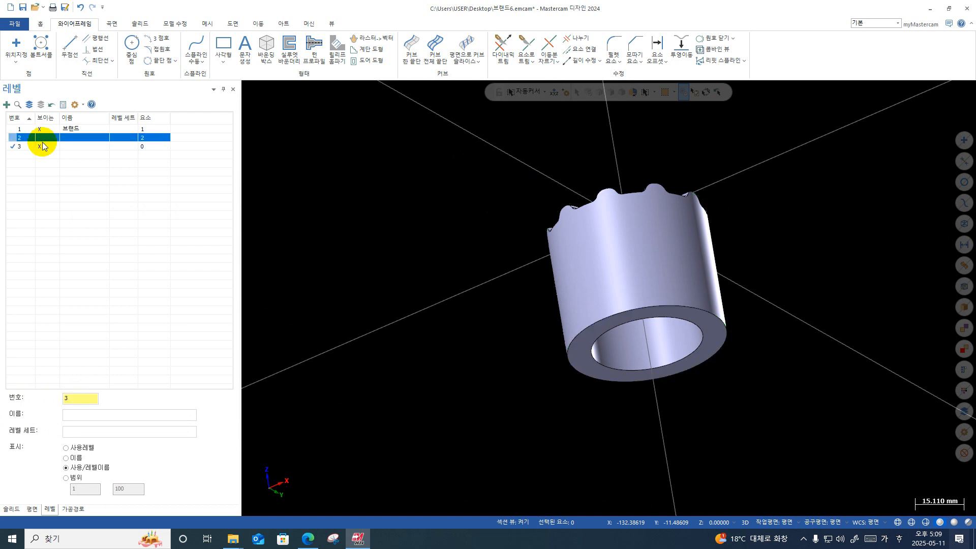
click(12, 146)
- Create curves on all edges (커브 전체 끝단) of the solid's flat bottom ring face
middle_drag(562, 294, 625, 332)
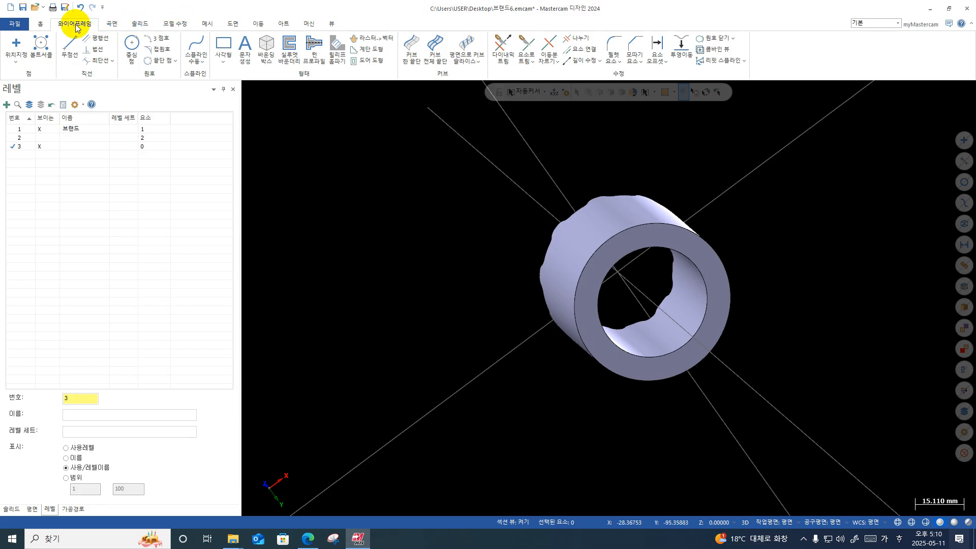
click(429, 49)
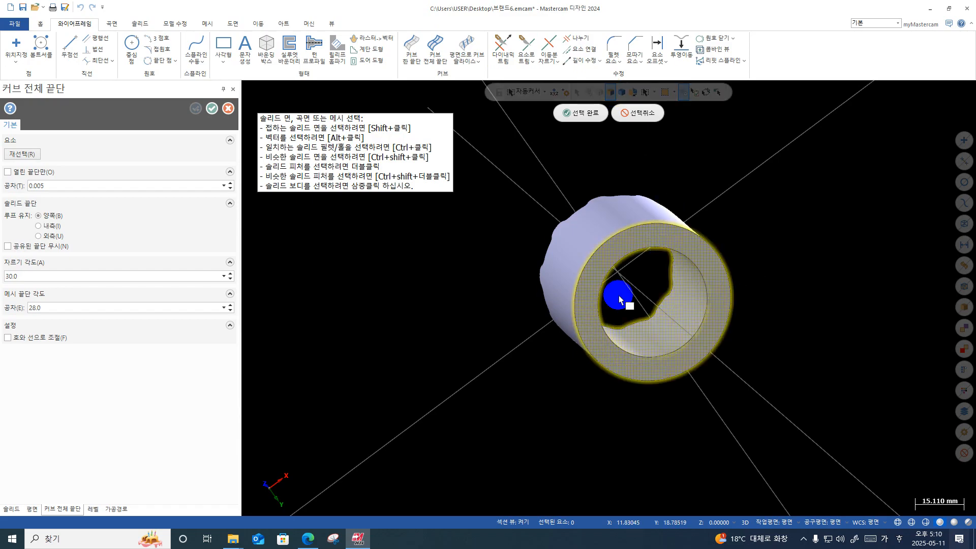
click(584, 114)
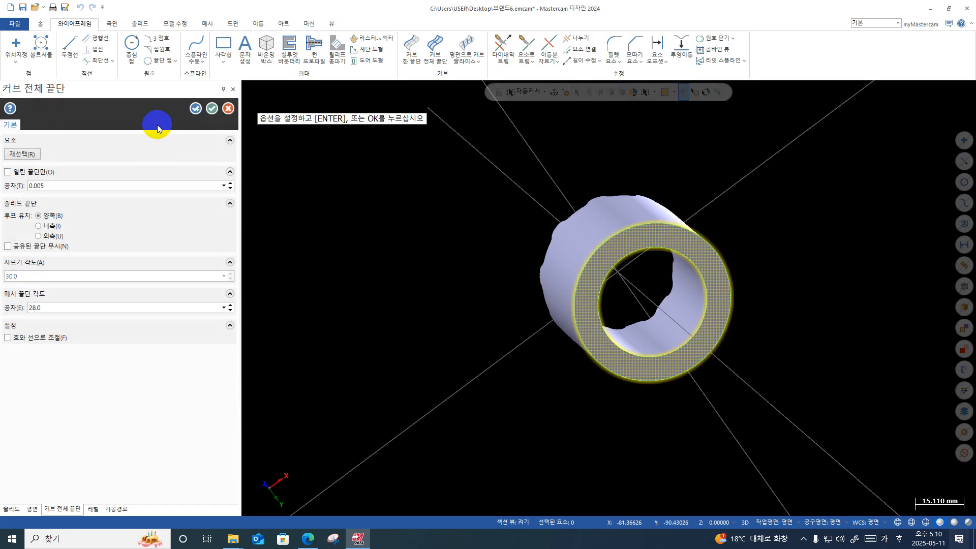
click(212, 108)
middle_drag(581, 403, 614, 231)
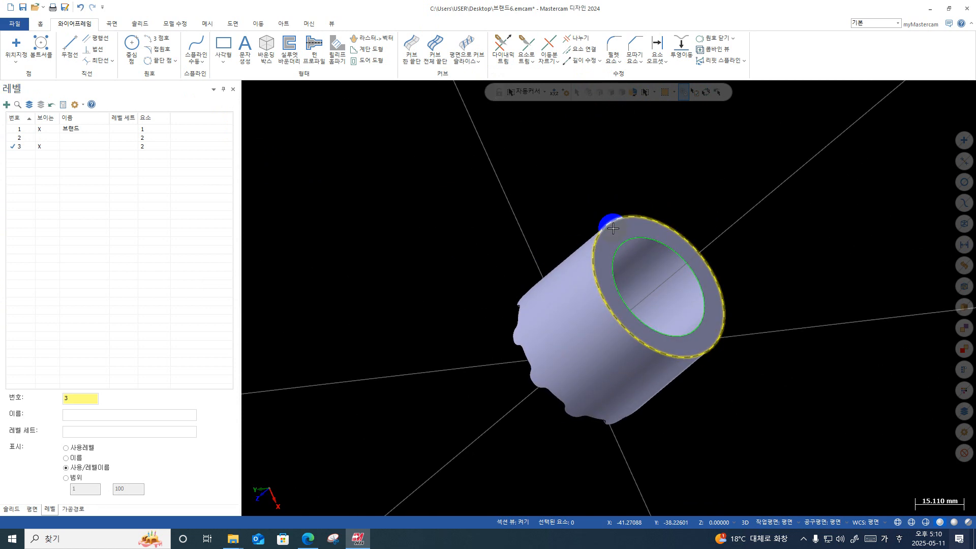
middle_drag(612, 229, 633, 261)
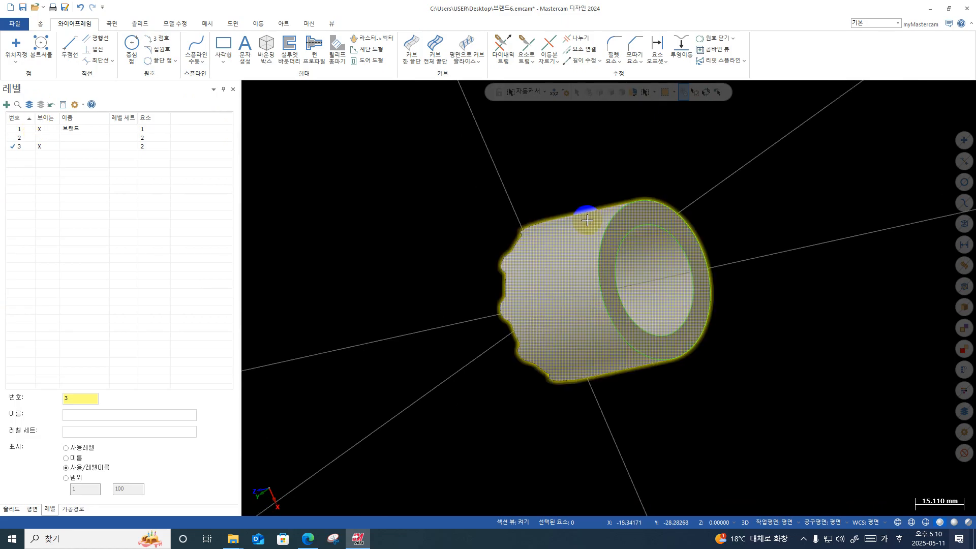
middle_drag(593, 222, 633, 270)
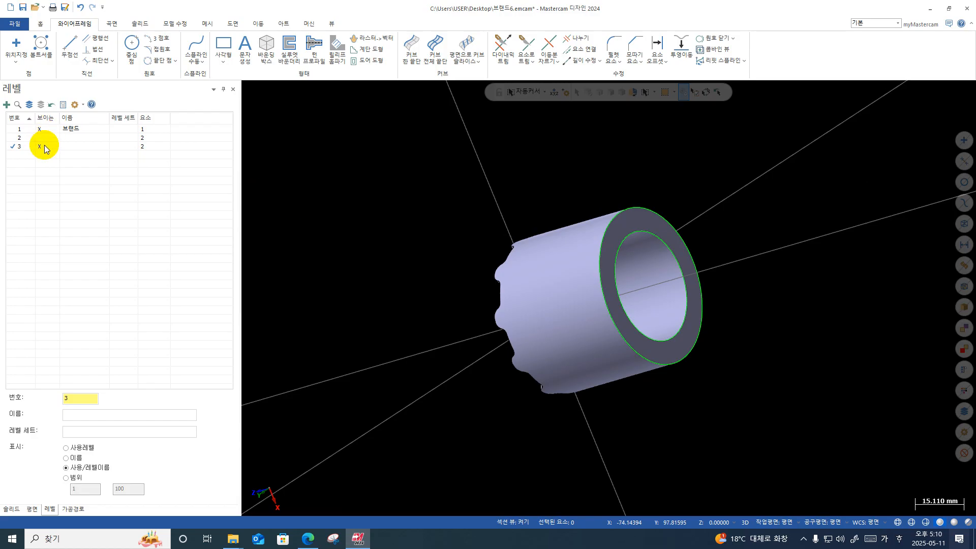
- Chain the outer and inner circles of the bottom face for a Solid Extrude (돌출) that creates a new body
click(138, 23)
click(83, 50)
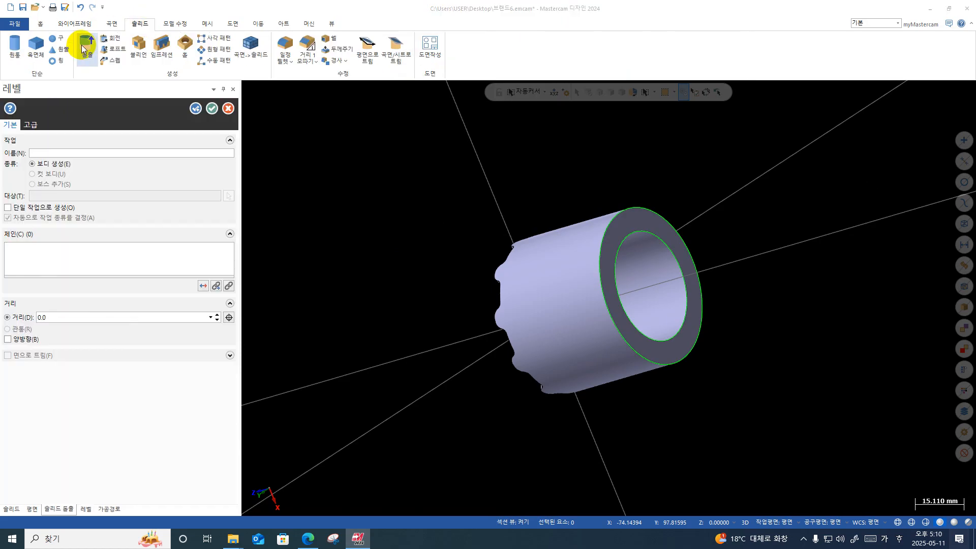
click(614, 342)
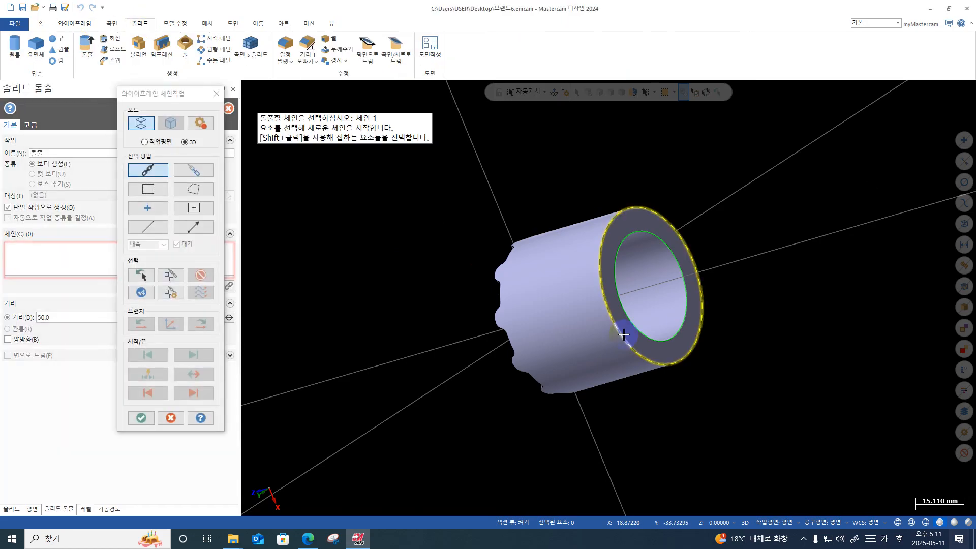
click(625, 322)
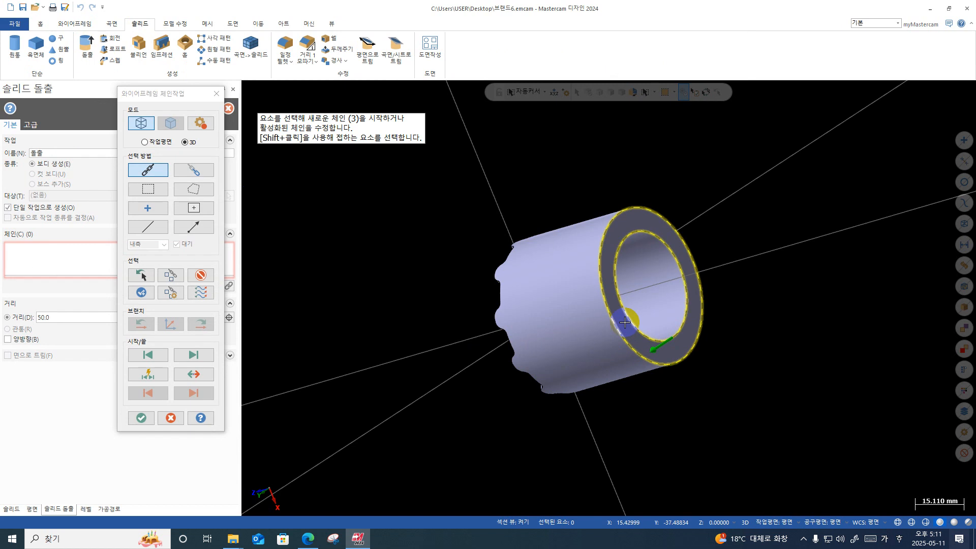
key(Return)
middle_drag(625, 322, 686, 300)
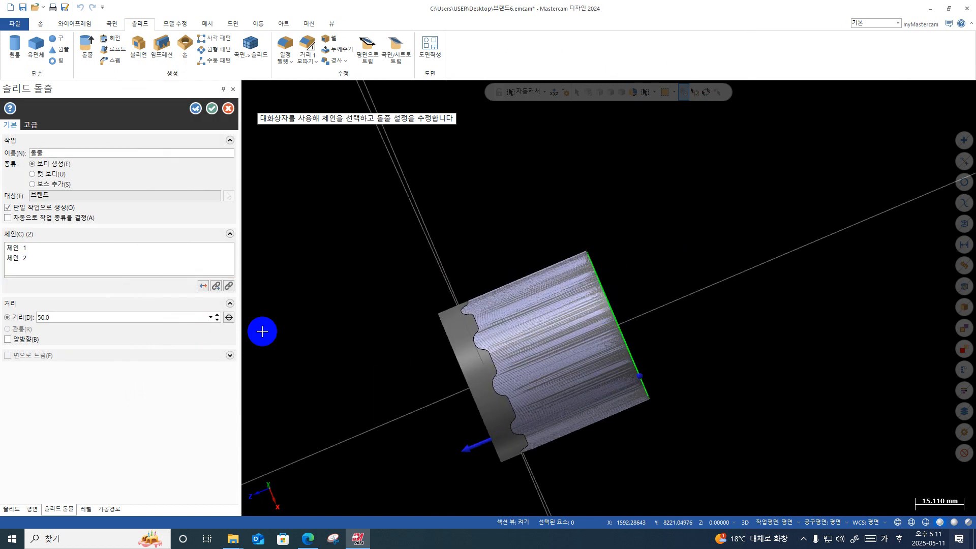
- Set the extrusion distance to 43.0 mm by picking a point at the toothed end, and create the tube body
click(227, 318)
middle_drag(489, 376, 580, 228)
click(531, 315)
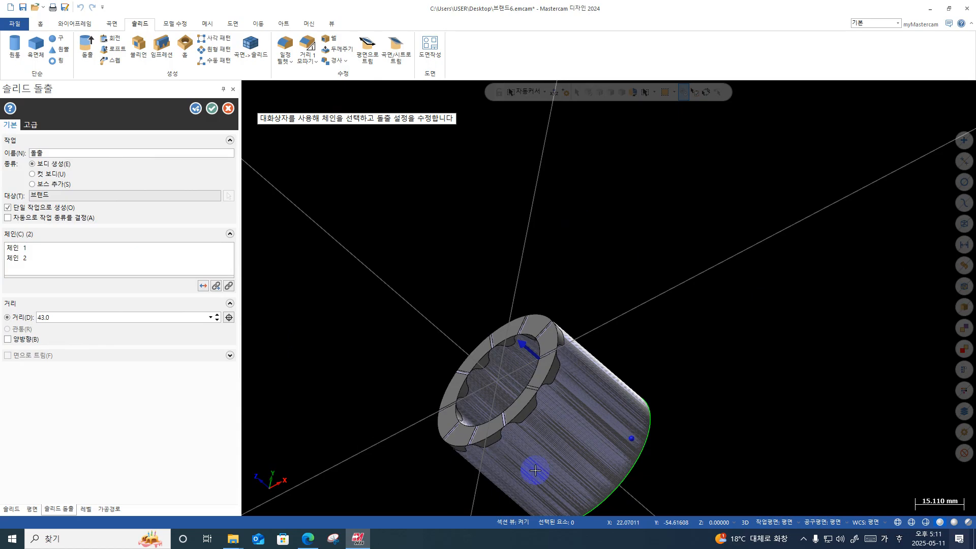
middle_drag(556, 447, 634, 459)
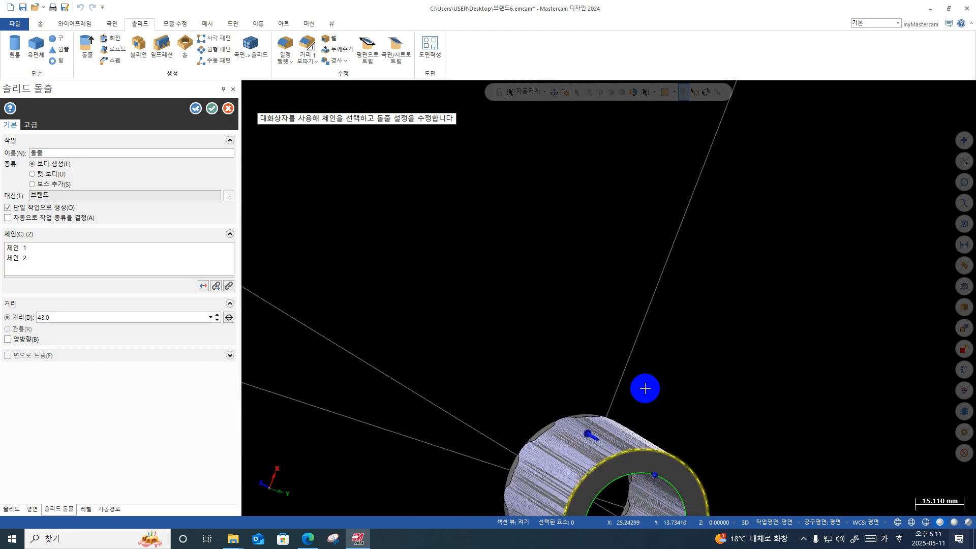
middle_drag(643, 388, 784, 455)
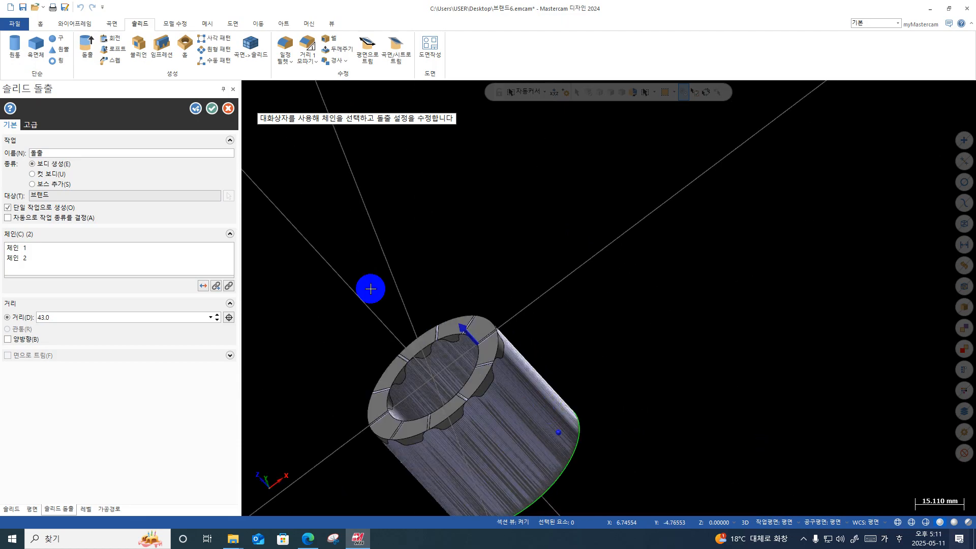
click(211, 110)
- Hide level 1 (브랜드) and create level 4 as the active level, keeping level 3 visible
click(40, 131)
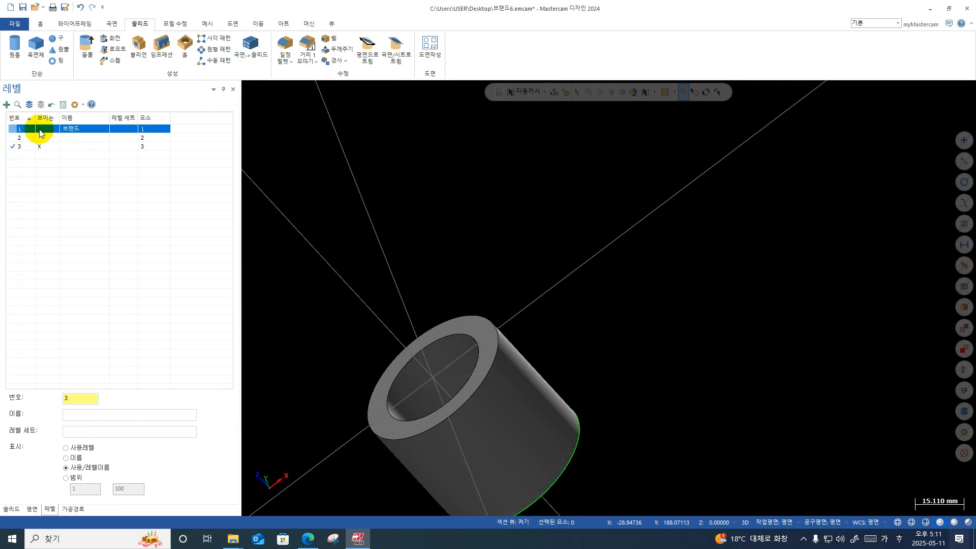
middle_drag(664, 294, 724, 294)
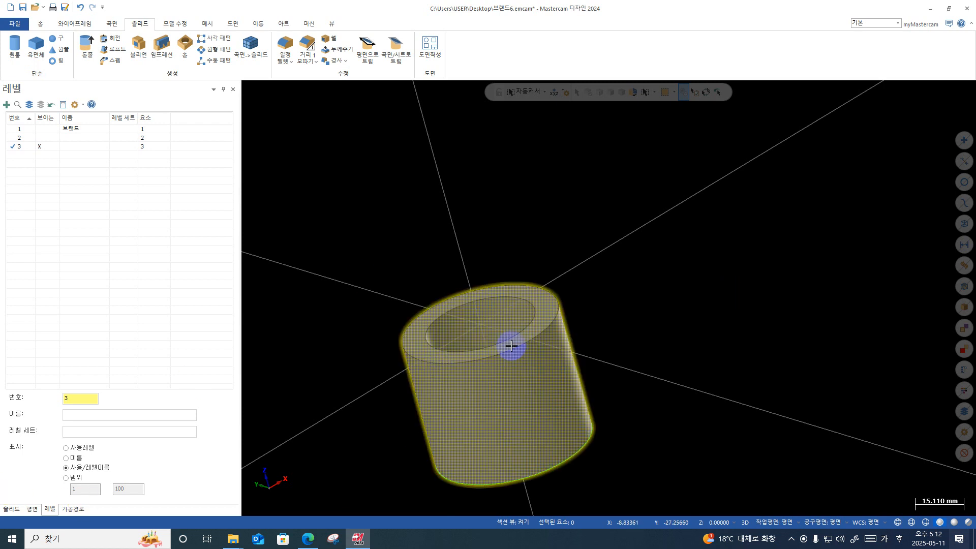
middle_drag(410, 270, 418, 273)
drag(100, 392, 49, 404)
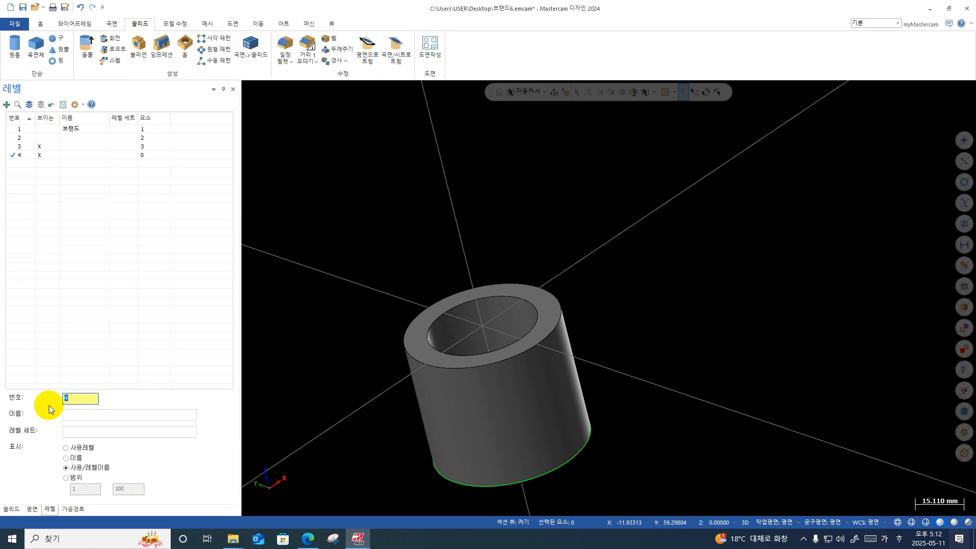
click(39, 146)
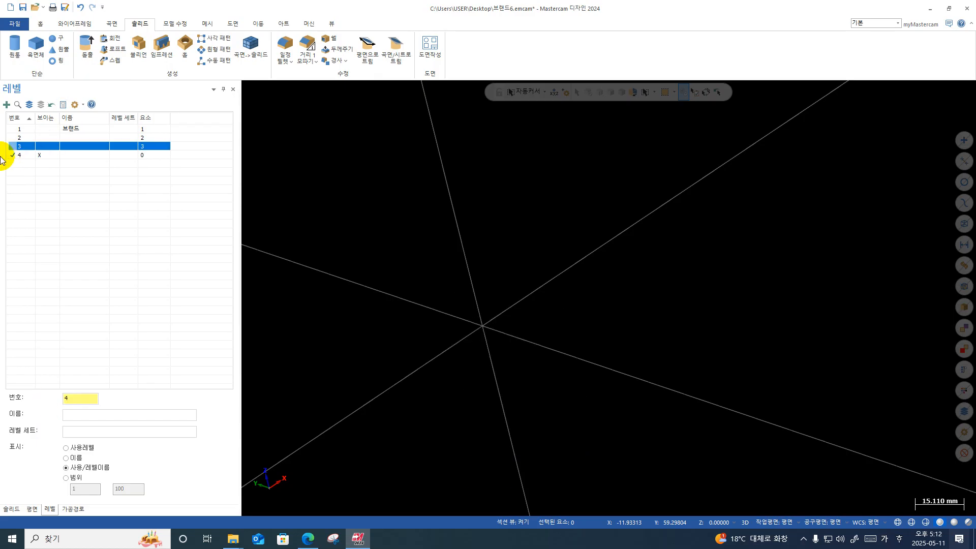
click(39, 146)
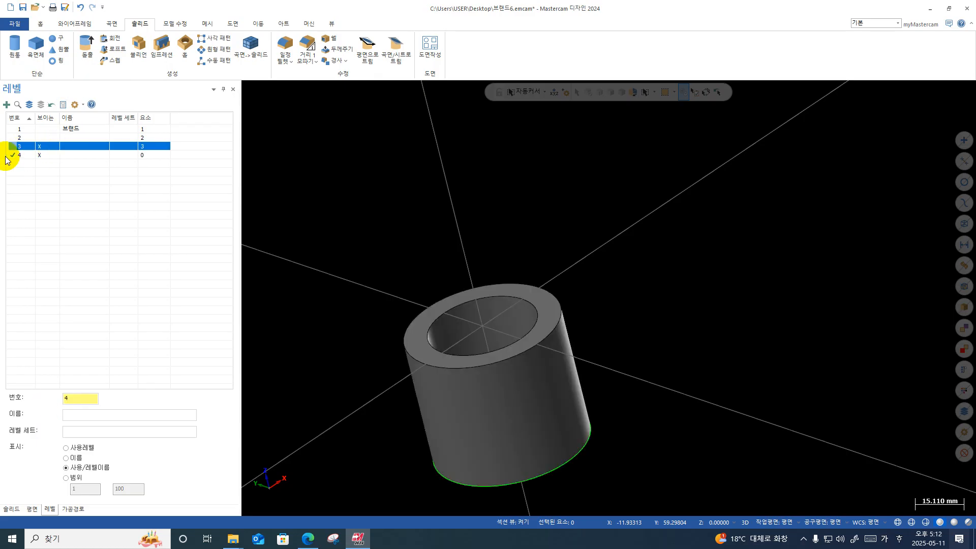
click(6, 155)
- Create curves on all edges (커브 전체 끝단) of the tube's top ring face on level 4
scroll(501, 260, up, 2)
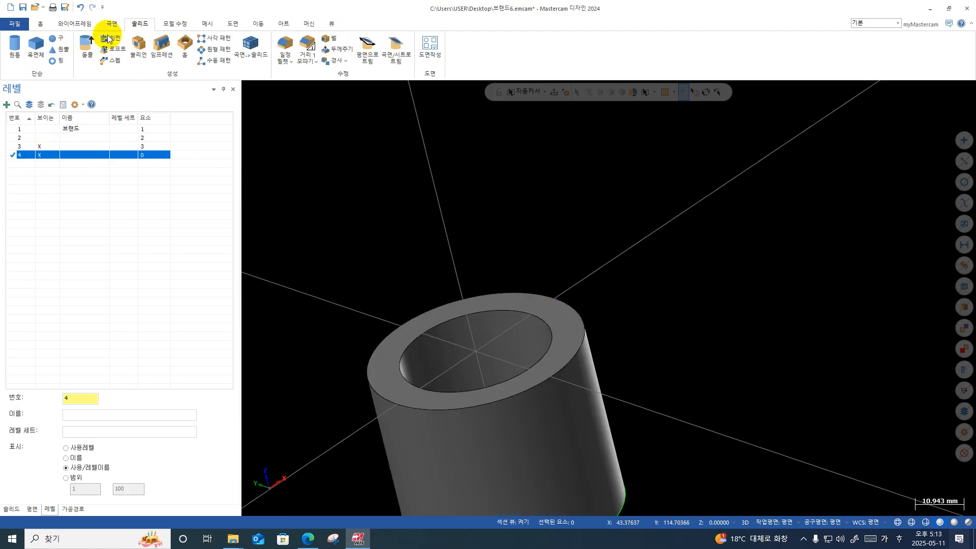
click(76, 24)
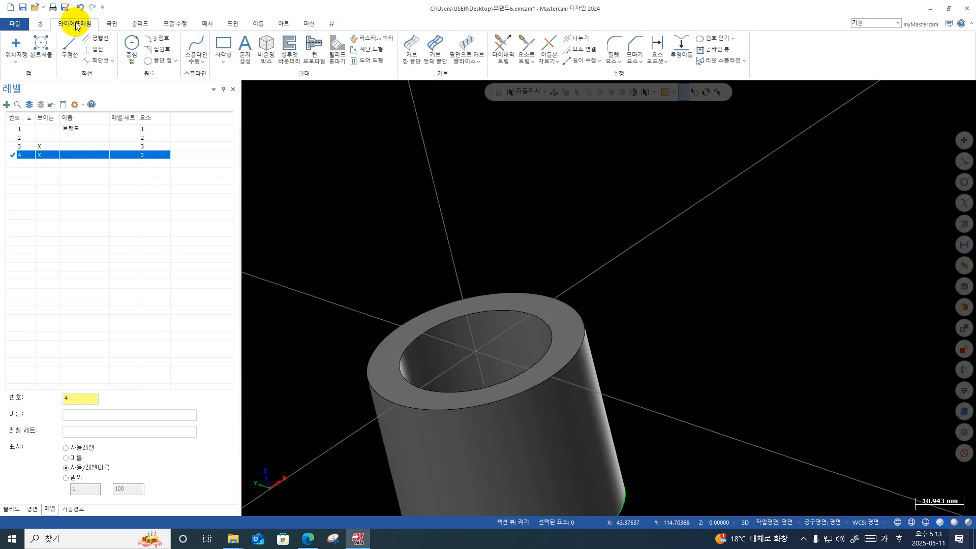
click(437, 48)
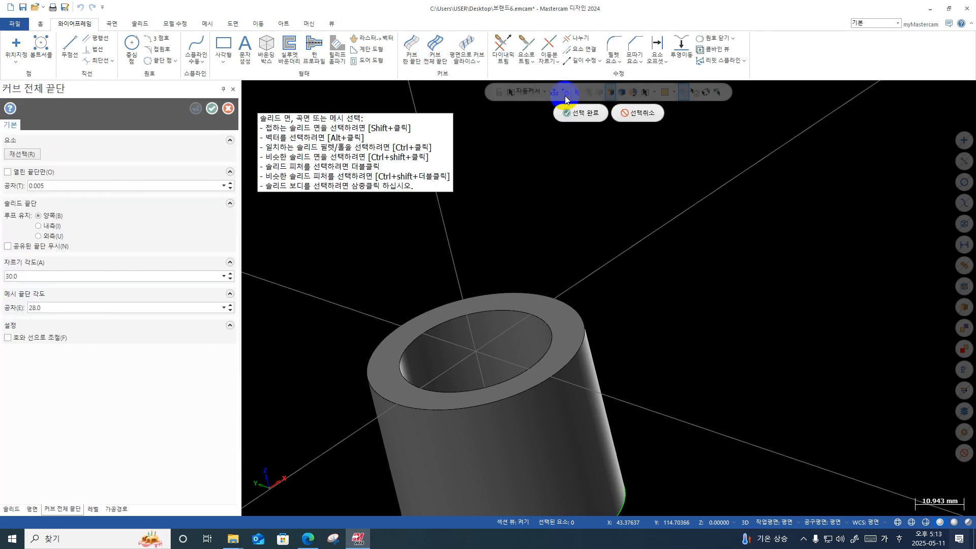
click(539, 310)
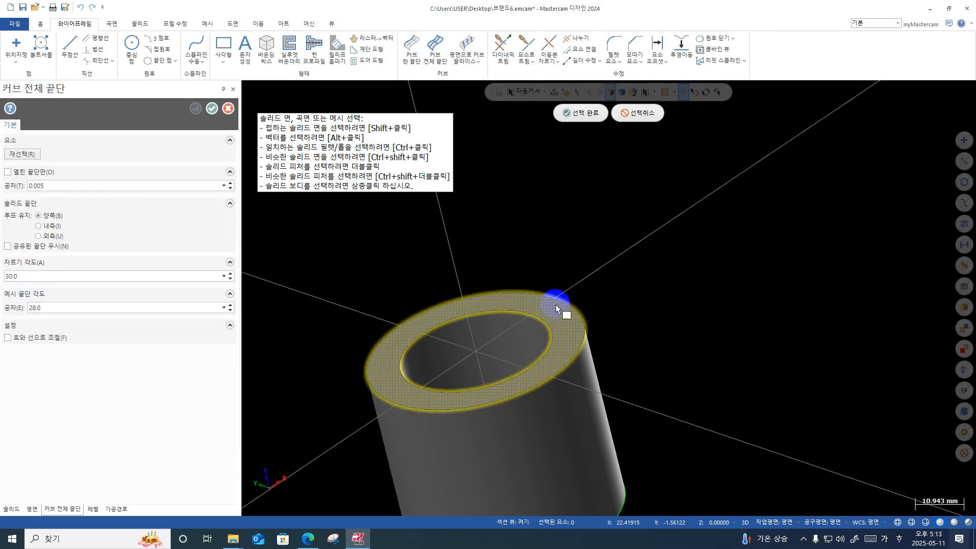
click(581, 112)
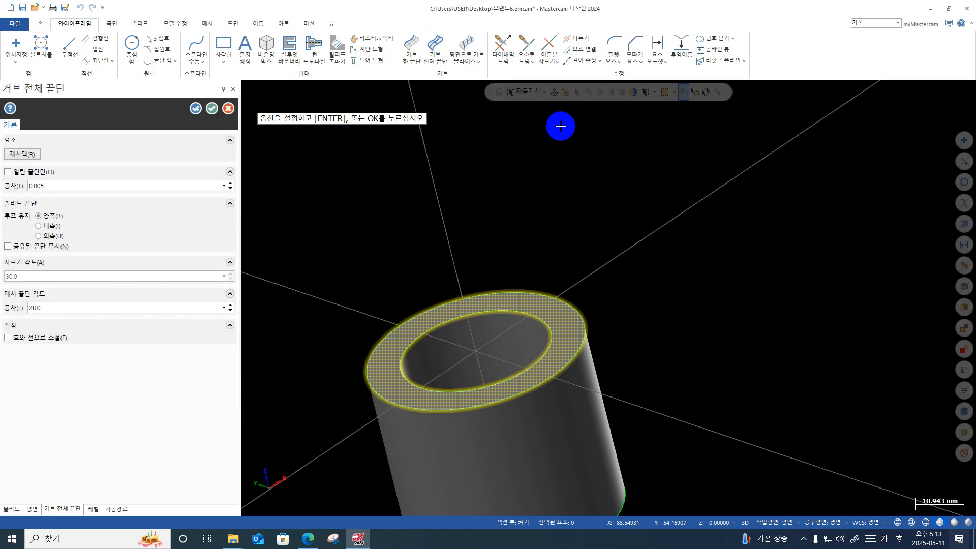
click(212, 108)
- Hide level 3 and show level 1 (브랜드) together with the edge curves on level 4
click(39, 149)
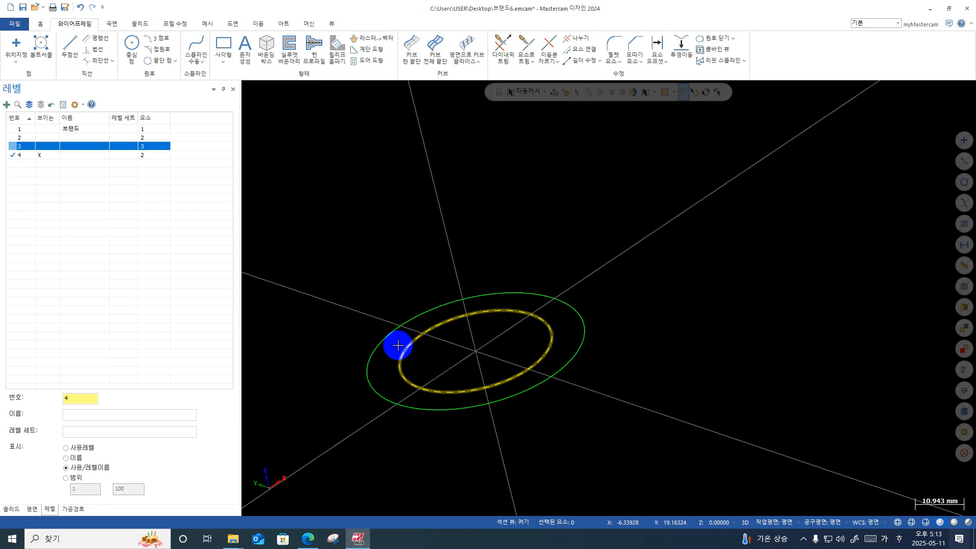
click(51, 129)
middle_drag(444, 322, 607, 299)
scroll(647, 370, up, 1)
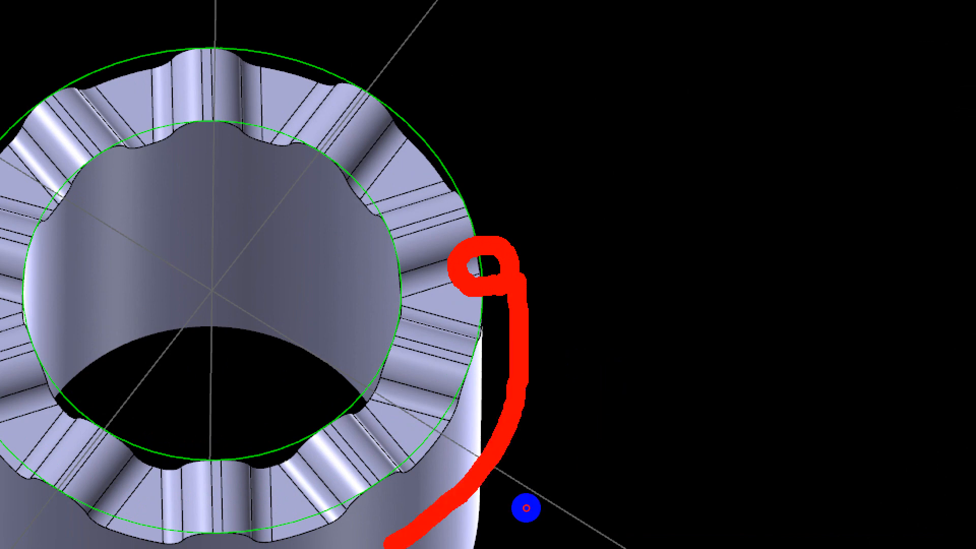
mouse_move(613, 361)
mouse_down()
mouse_move(463, 325)
mouse_move(485, 336)
mouse_up()
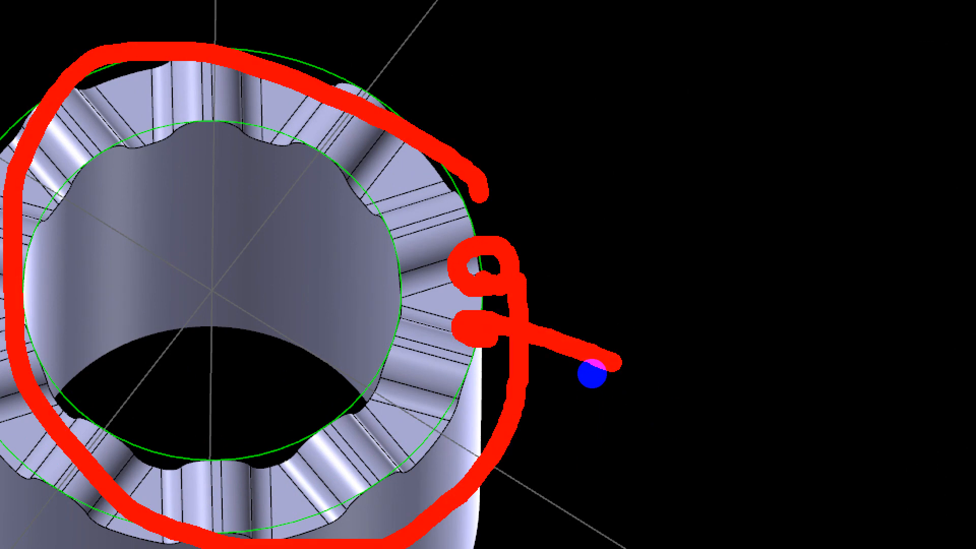
drag(468, 371, 381, 243)
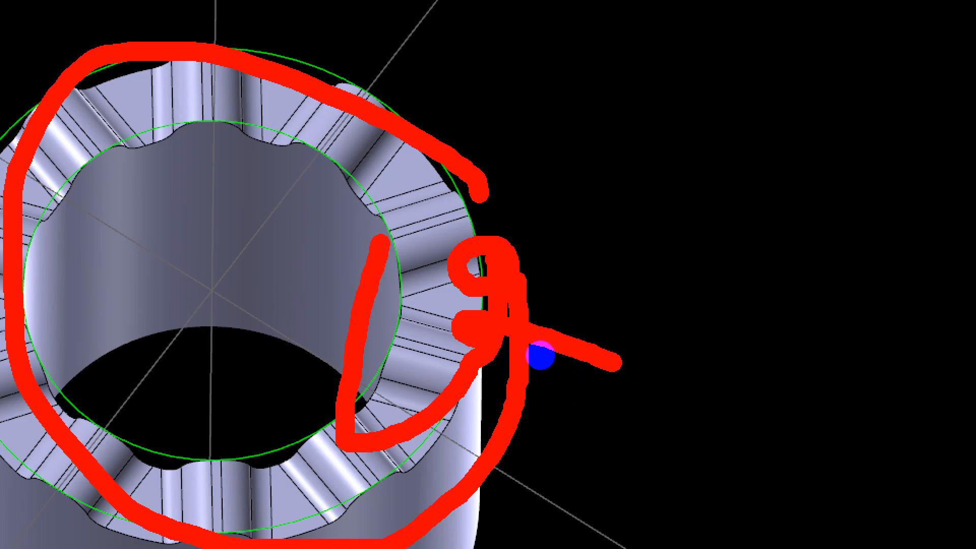
key(Escape)
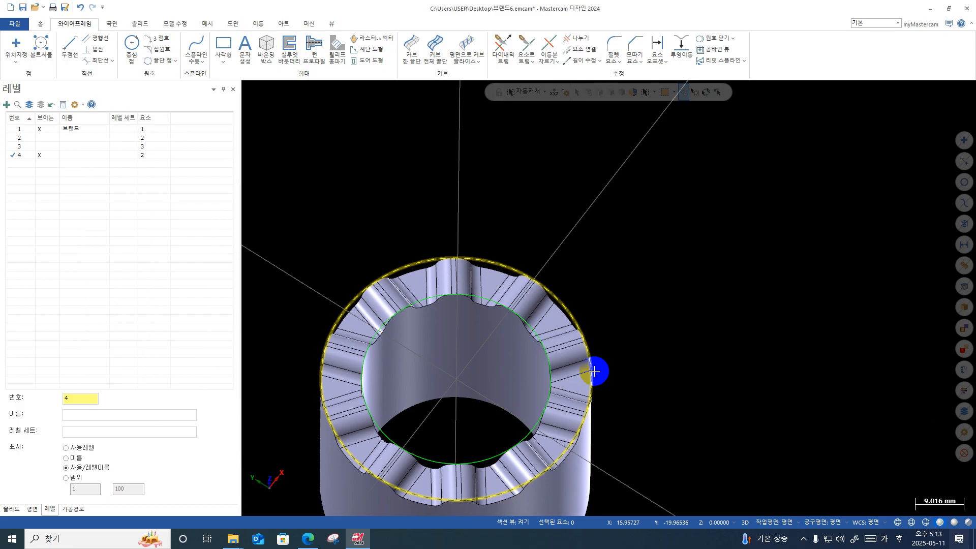
- Copy (복사) the toothed solid to level 5 instead of the active level
scroll(549, 340, down, 2)
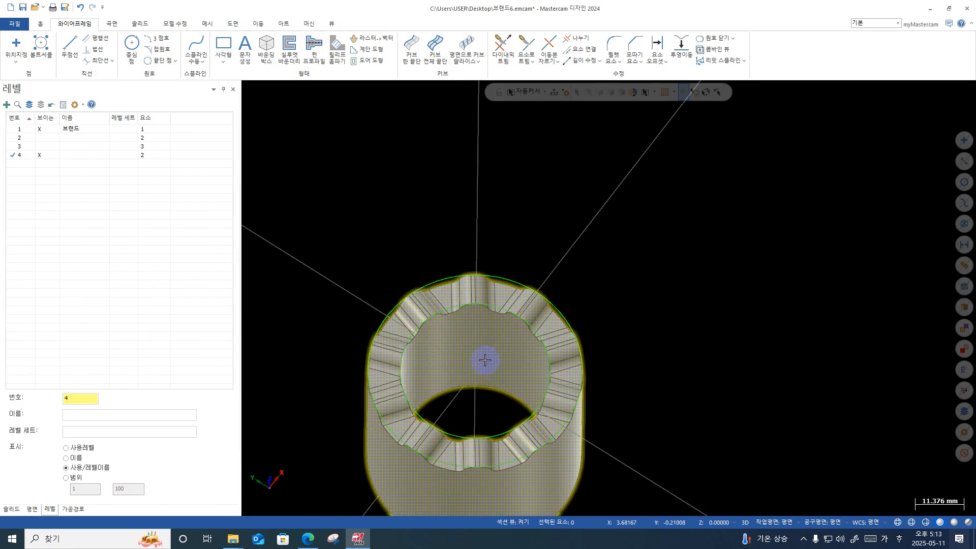
click(485, 360)
right_click(672, 201)
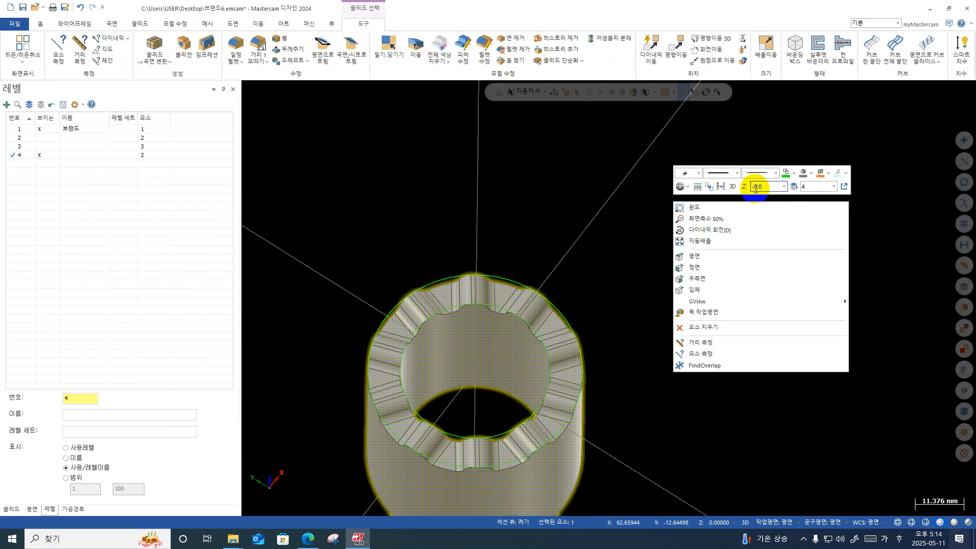
click(790, 186)
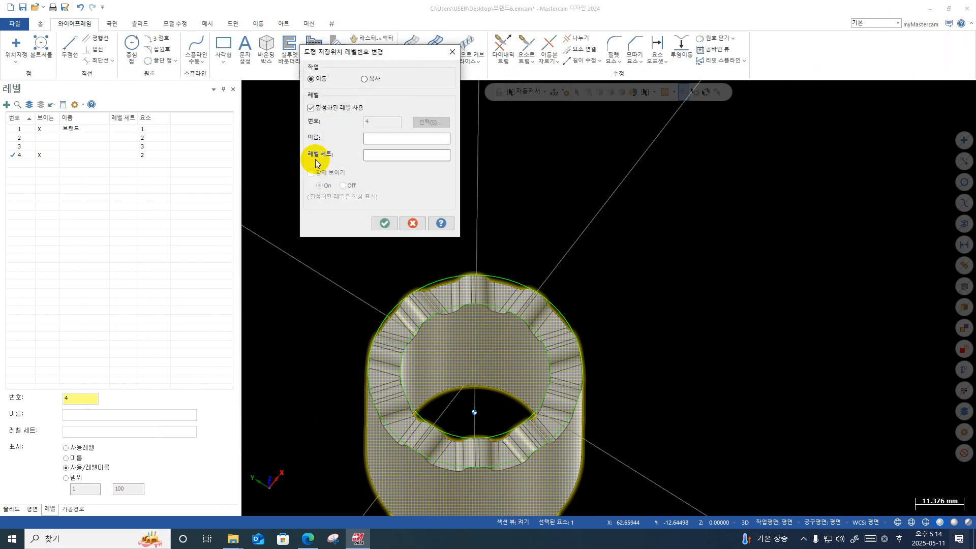
click(364, 80)
click(311, 107)
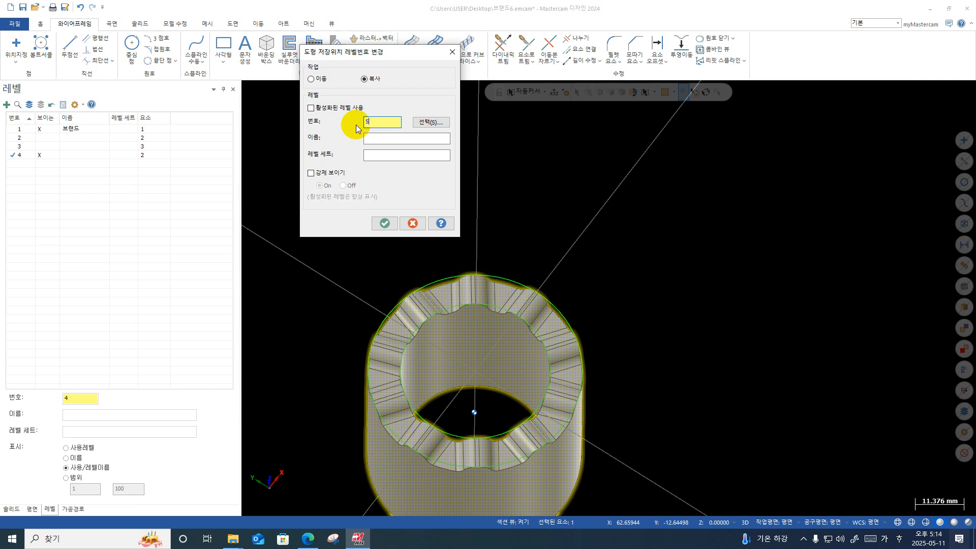
key(Return)
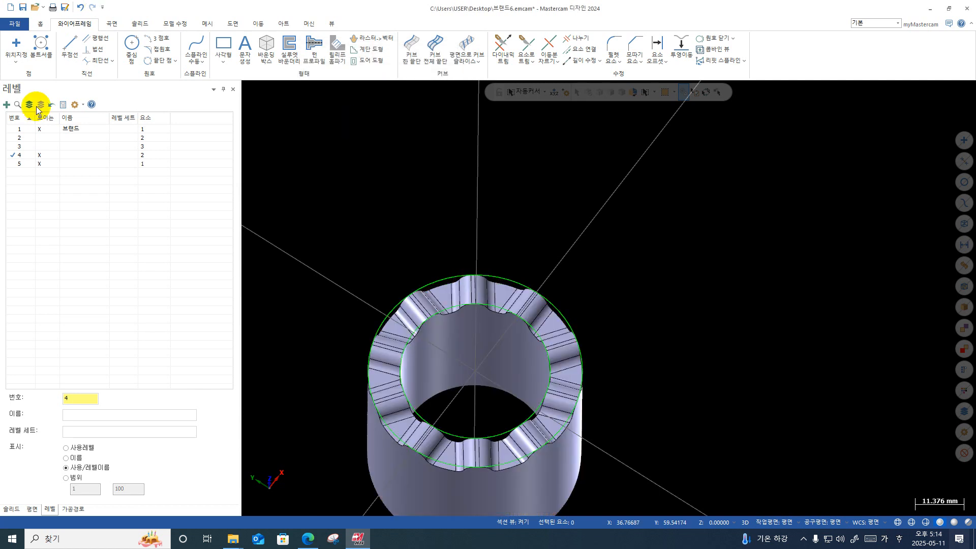
- Make level 5 the active level and hide levels 1 (브랜드) and 4
click(39, 129)
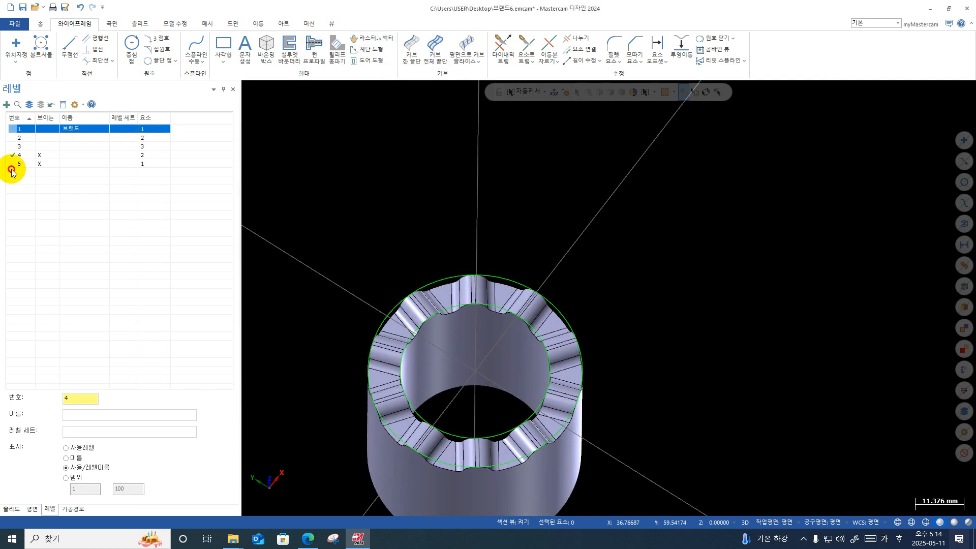
click(11, 168)
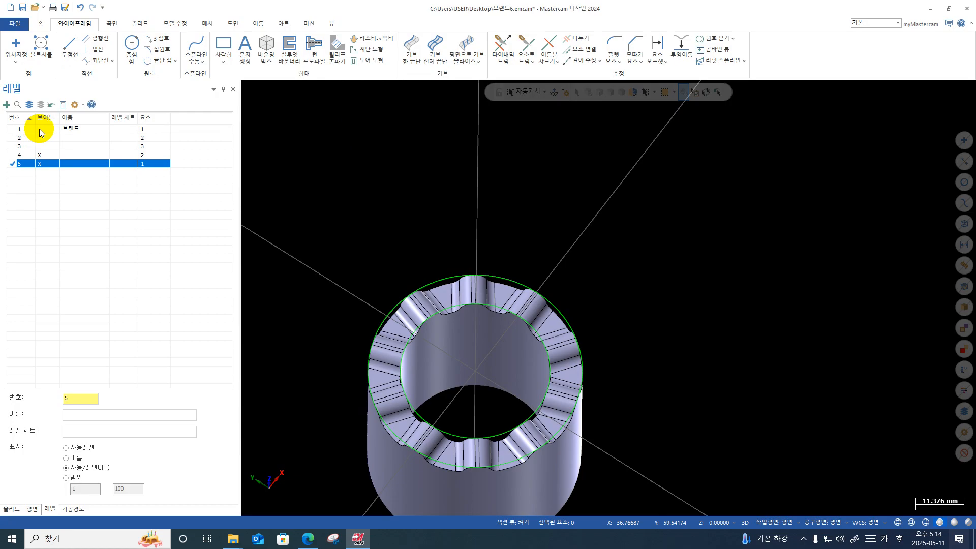
click(39, 155)
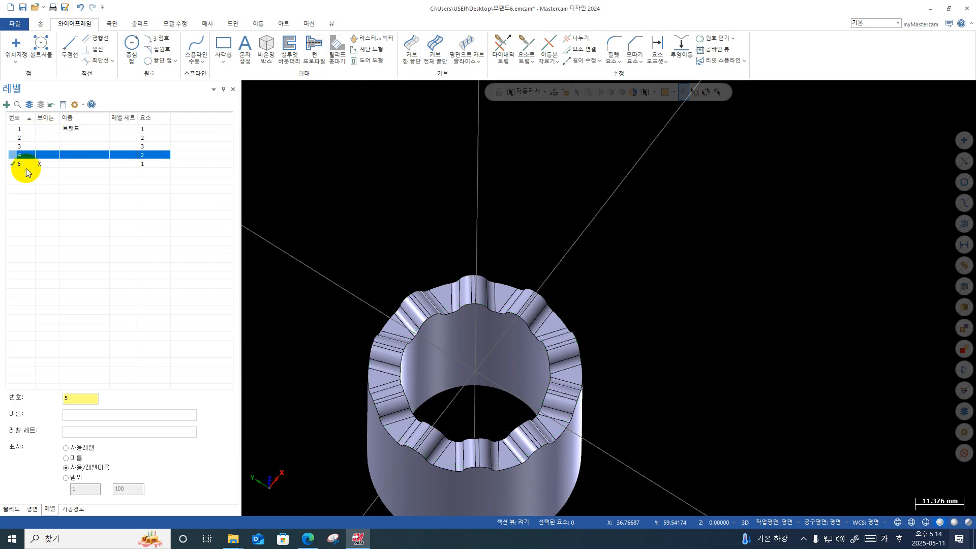
click(11, 161)
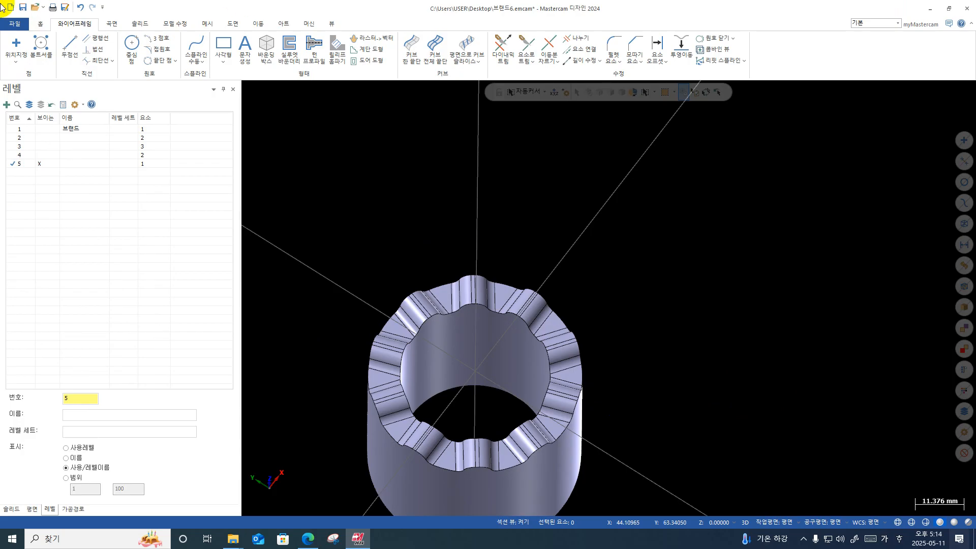
- Push-pull (밀기-당기기) the outer cylindrical face of the copied toothed solid to a radius of 27 mm
click(178, 24)
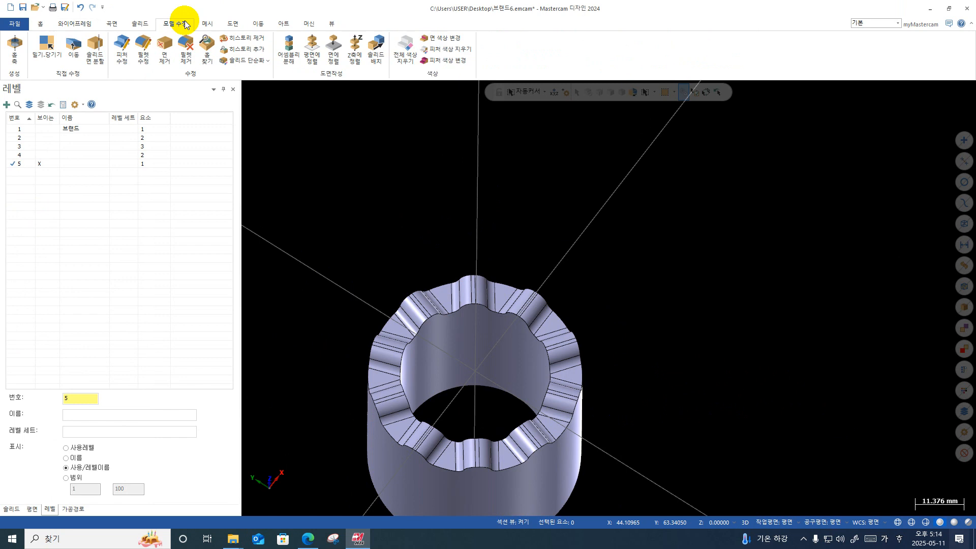
click(45, 45)
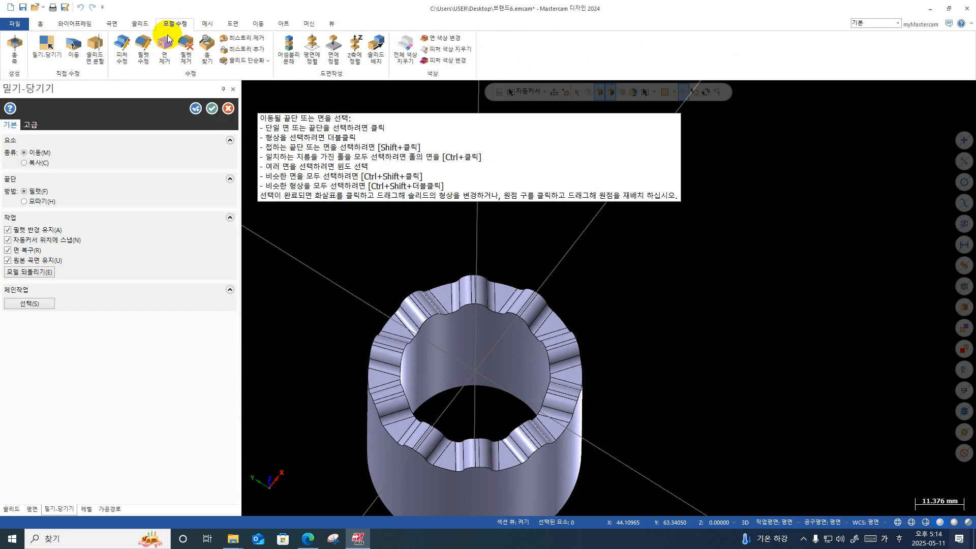
middle_drag(583, 303, 487, 277)
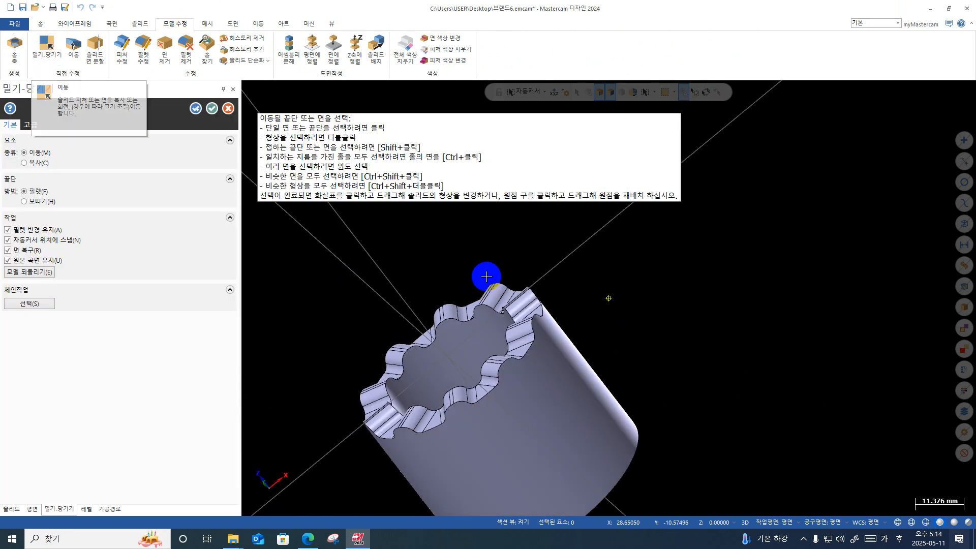
click(571, 385)
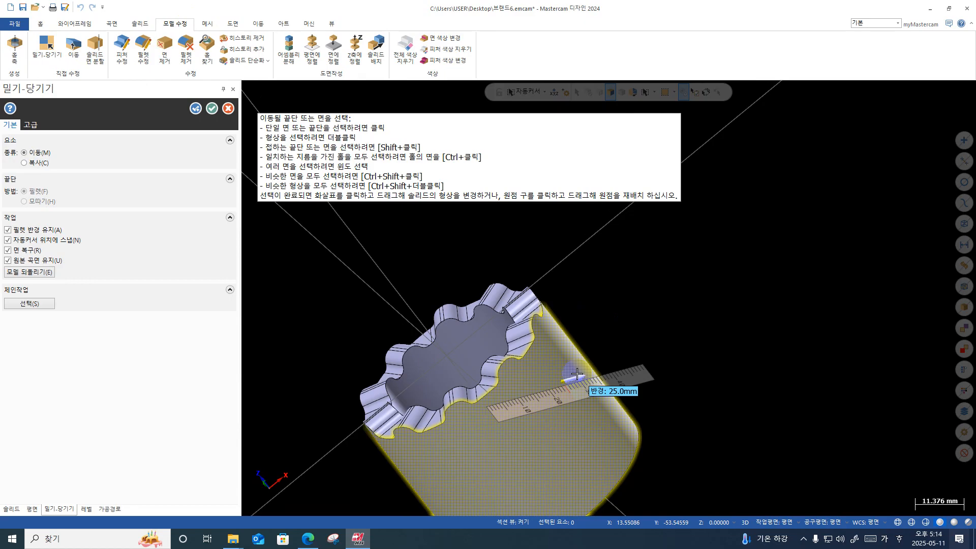
click(577, 374)
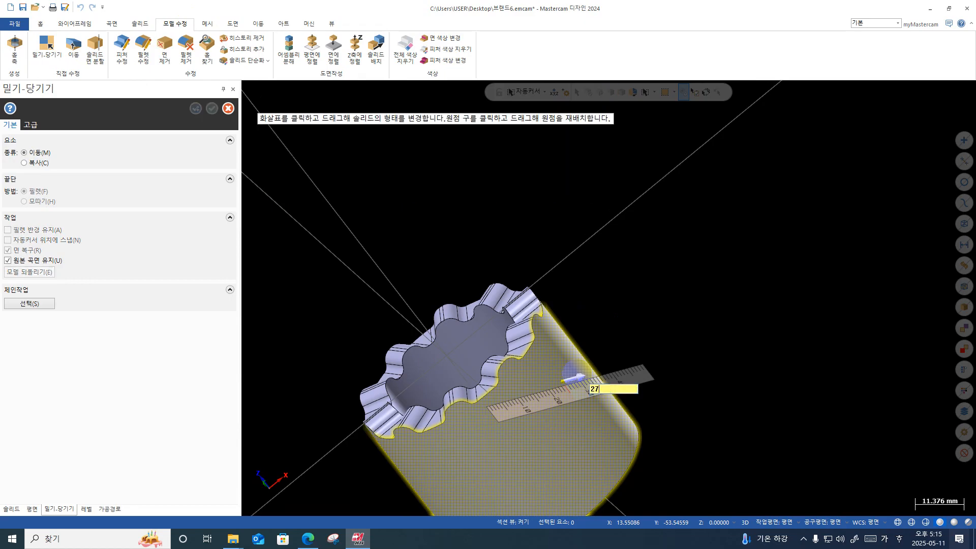
text(27)
key(Return)
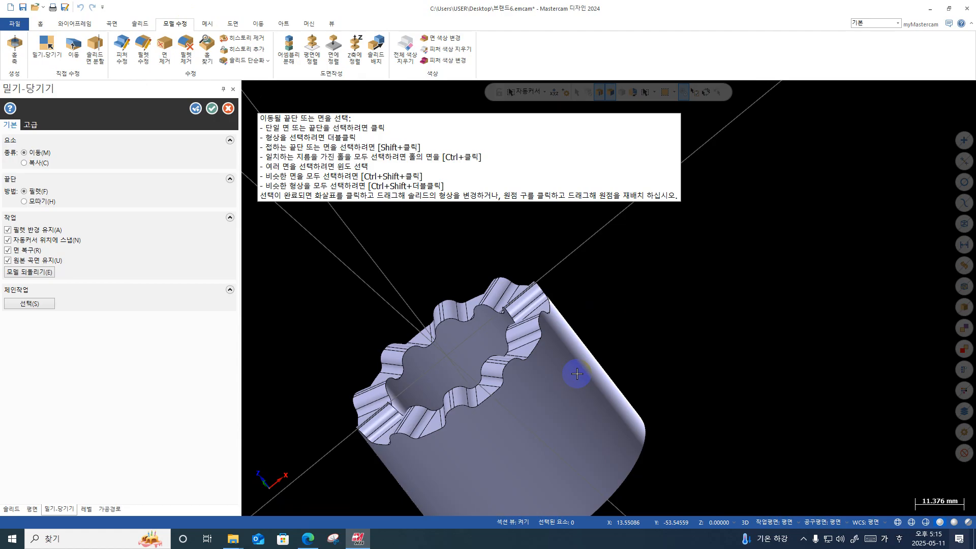
- Push-pull the inner bore face of the copied solid to a radius of 16 mm and finish the operation
middle_drag(576, 373, 624, 370)
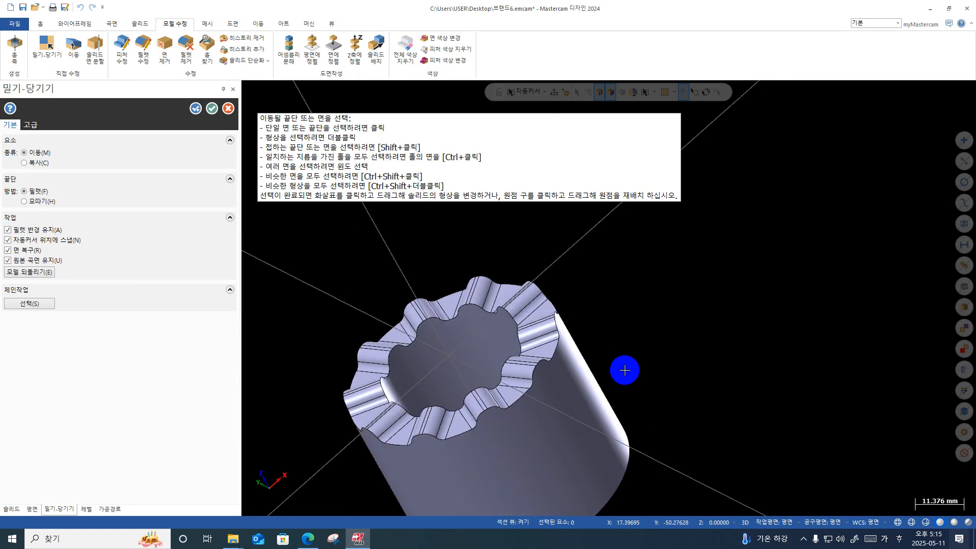
middle_drag(778, 268, 787, 271)
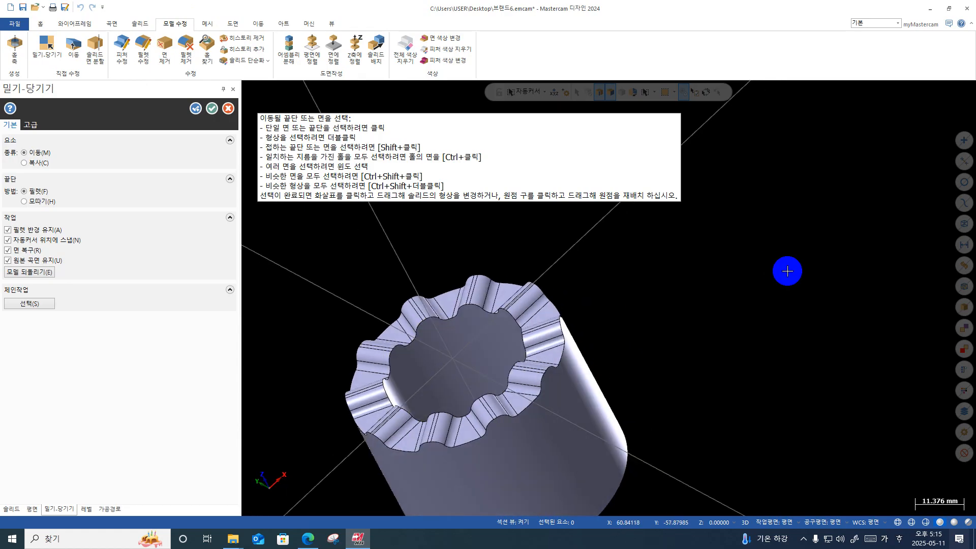
click(452, 376)
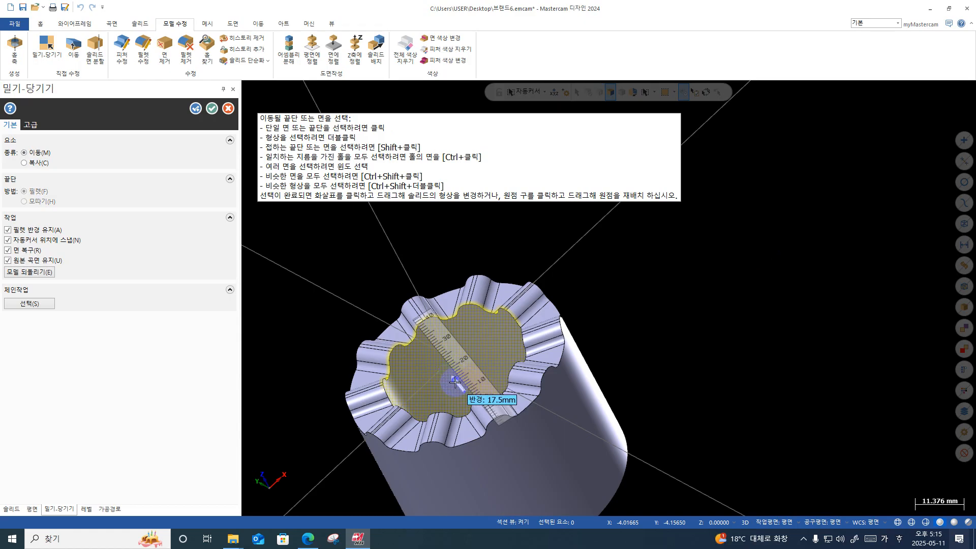
text(18)
key(Return)
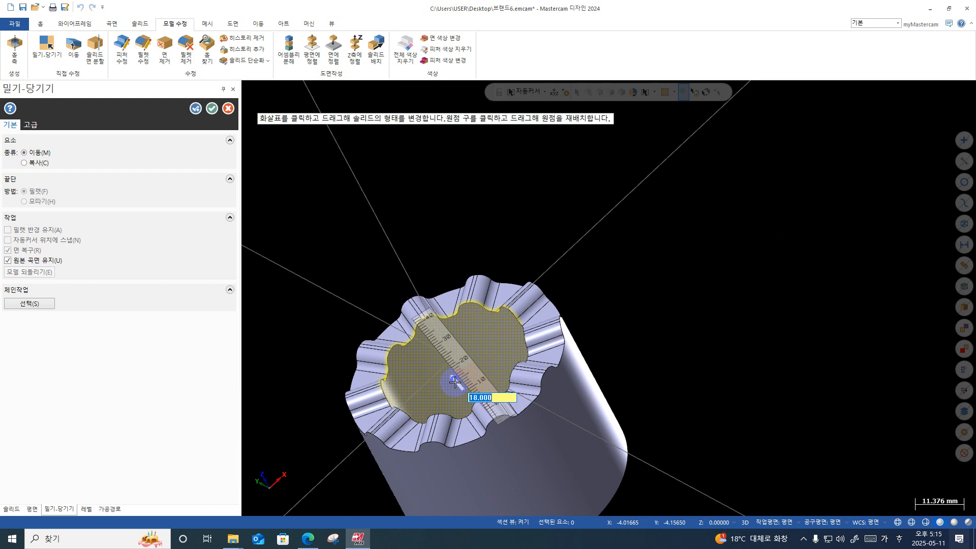
text(16)
key(Return)
text(16)
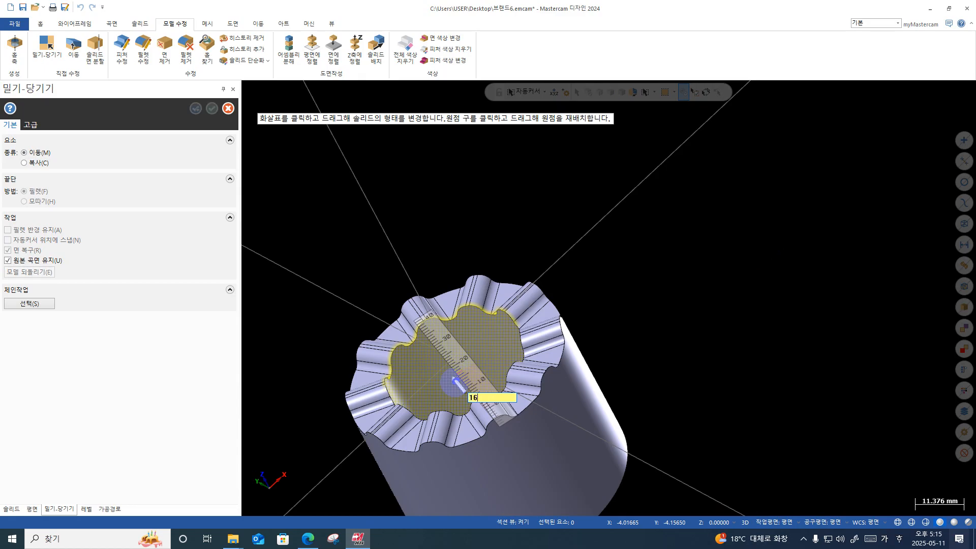
key(Return)
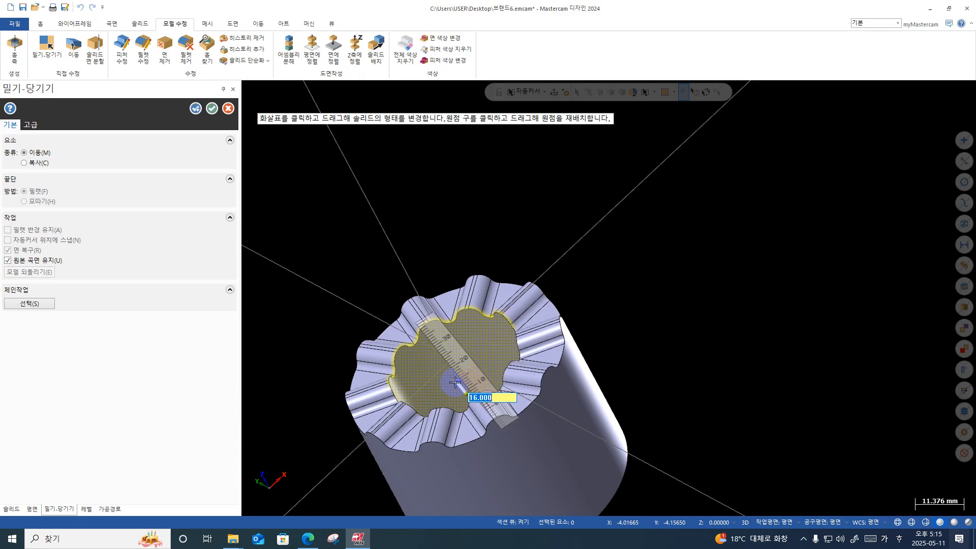
click(454, 382)
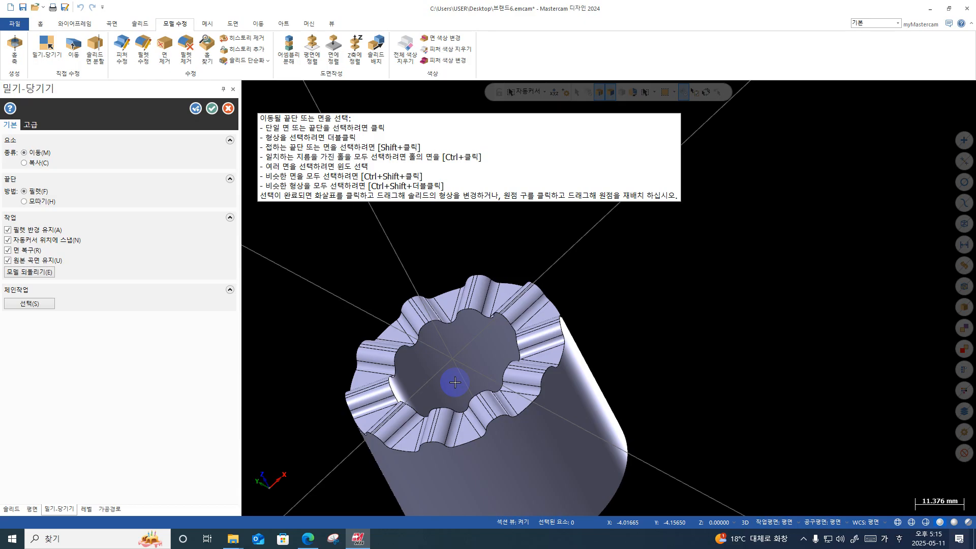
click(212, 109)
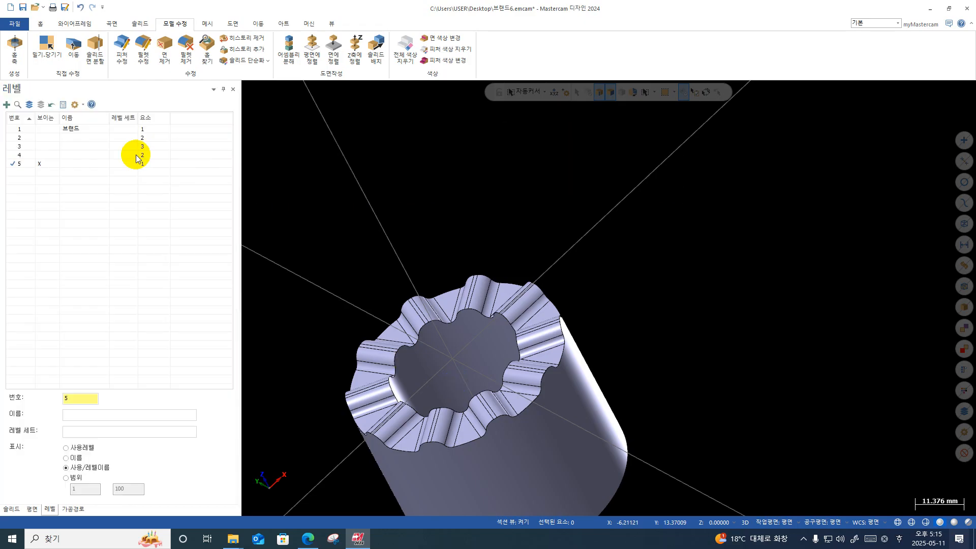
- Show level 1 (브랜드) to compare the original solid with the modified copy on level 5, and hide it again
click(48, 130)
scroll(501, 353, up, 3)
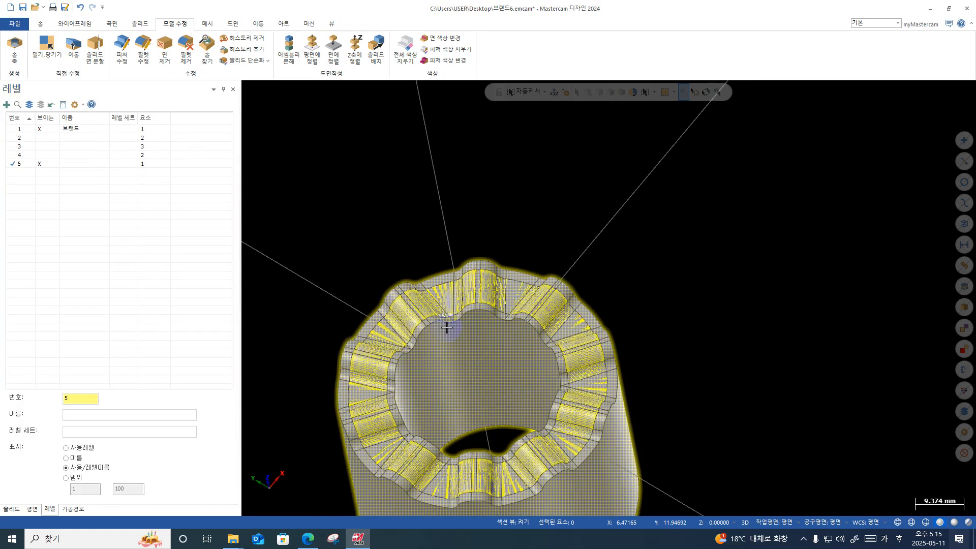
click(43, 131)
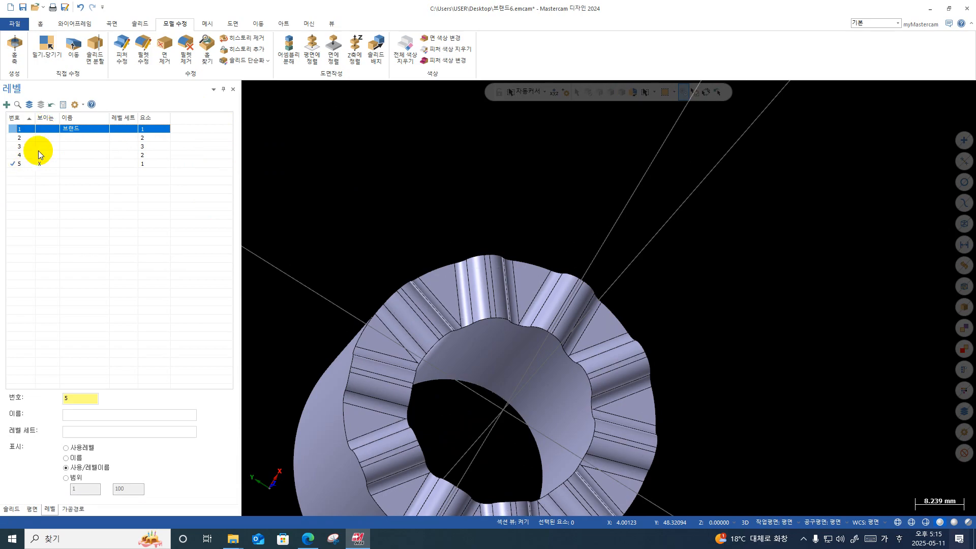
- Make level 4 the active level and switch the view to the top plane
click(13, 155)
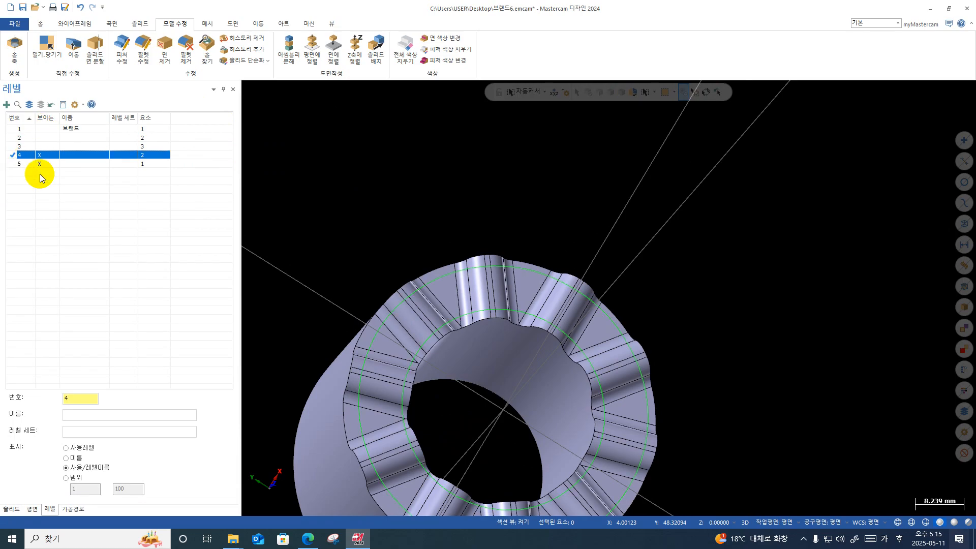
middle_drag(501, 234, 576, 186)
right_click(693, 250)
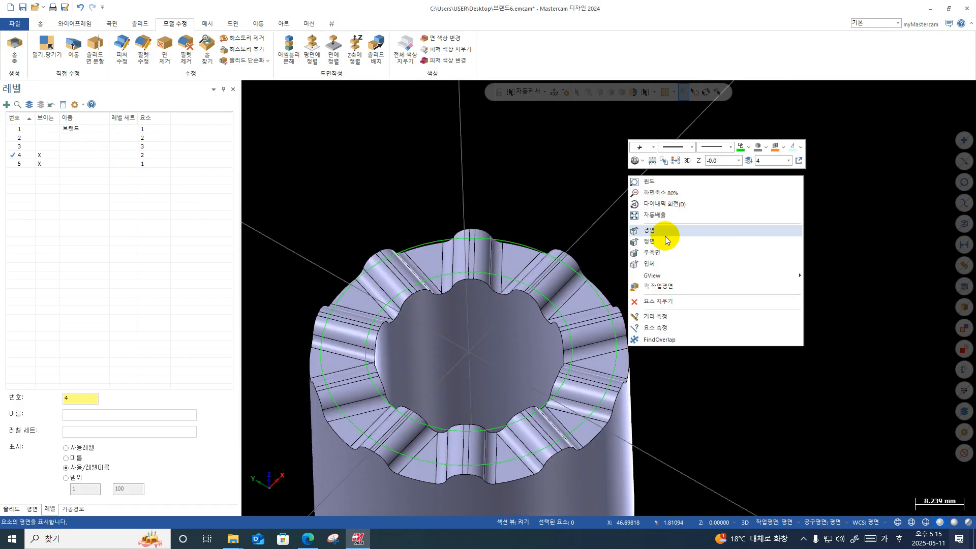
click(664, 231)
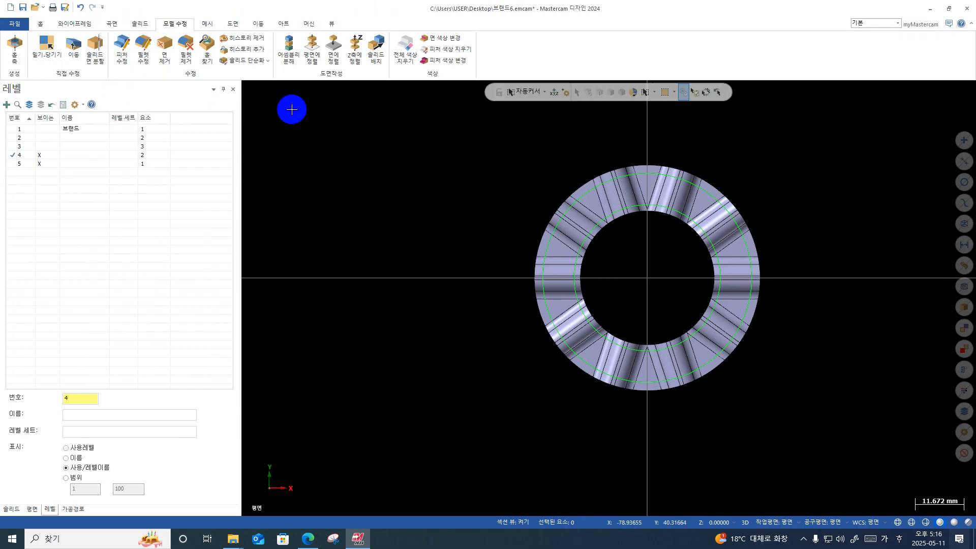
- Offset a copy of the outer circle outward by 1.5 mm and finish the operation
click(75, 24)
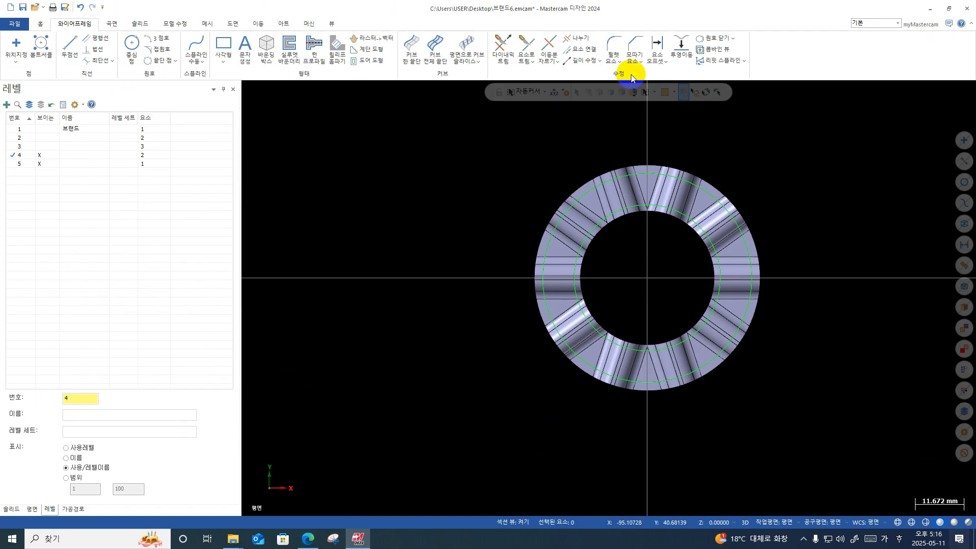
click(661, 58)
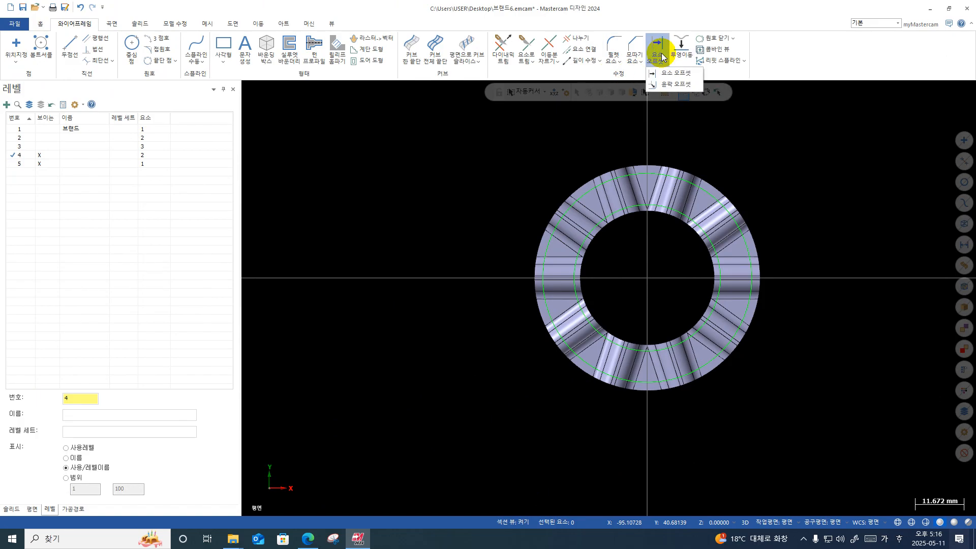
click(673, 77)
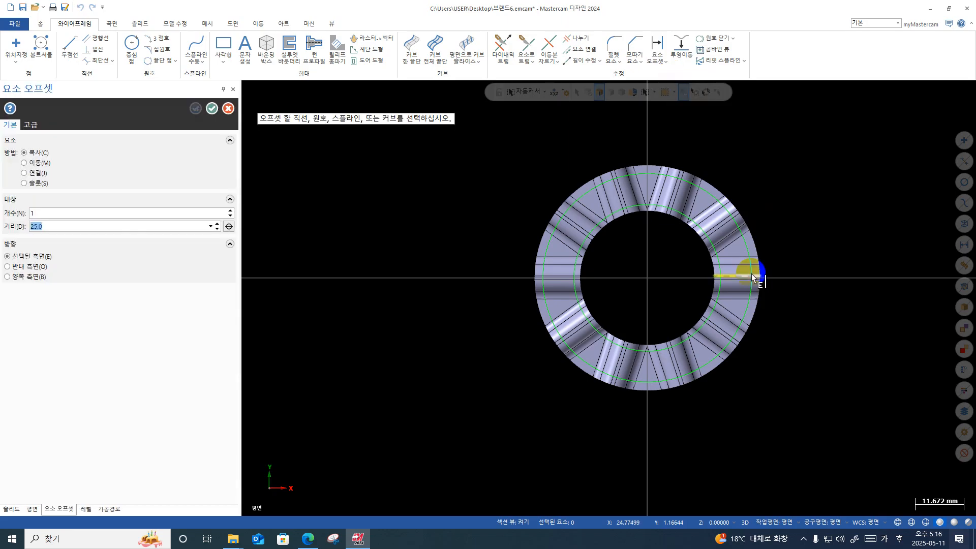
click(751, 237)
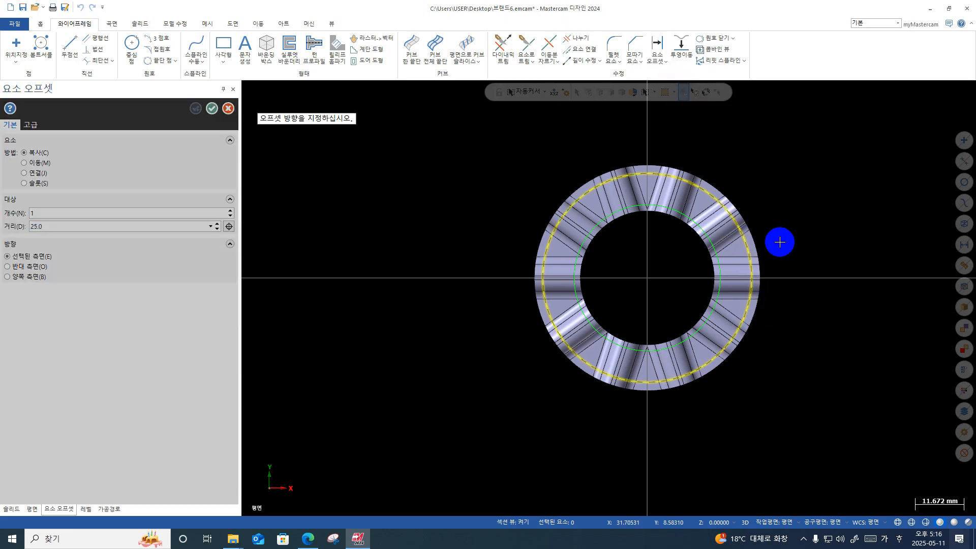
click(790, 216)
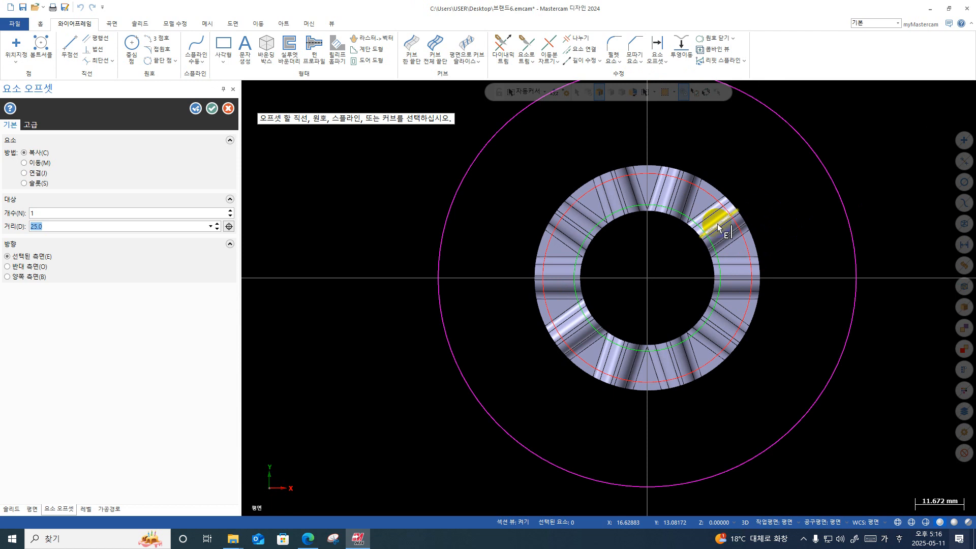
text(1.5)
key(Return)
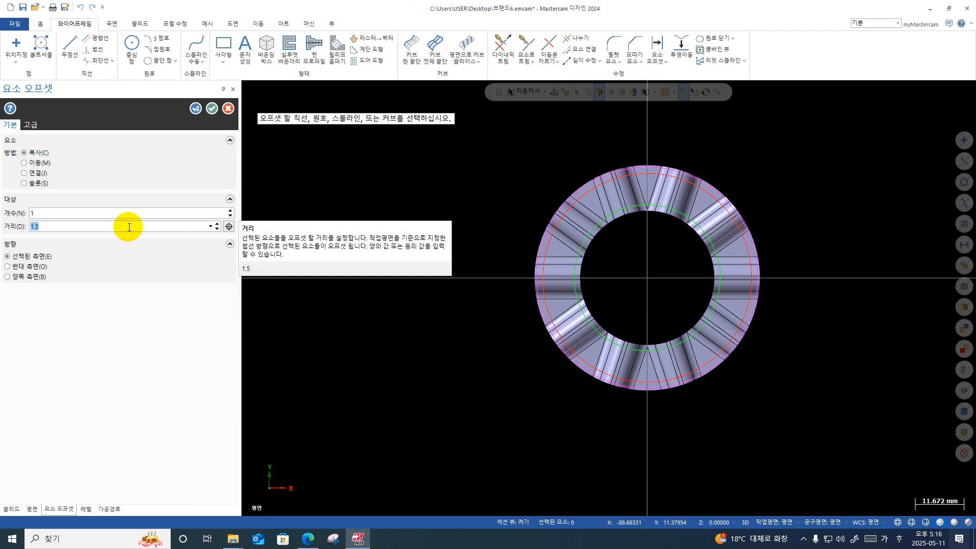
scroll(129, 228, up, 1)
click(211, 108)
scroll(786, 234, up, 7)
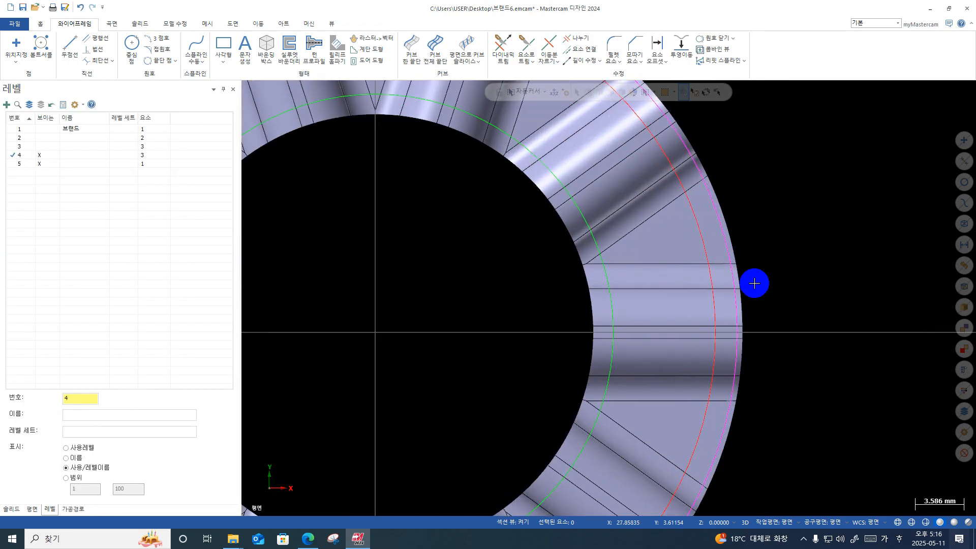
scroll(770, 259, down, 4)
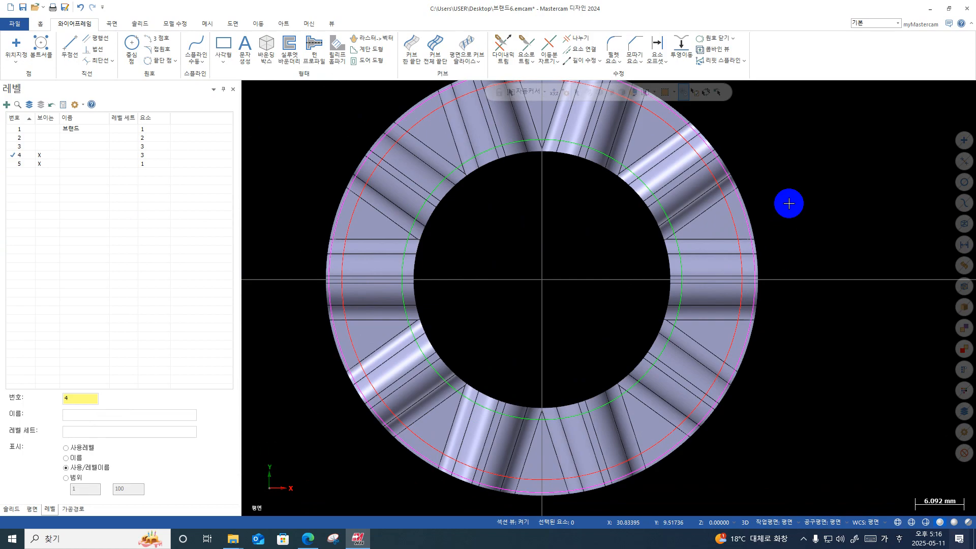
scroll(789, 204, down, 1)
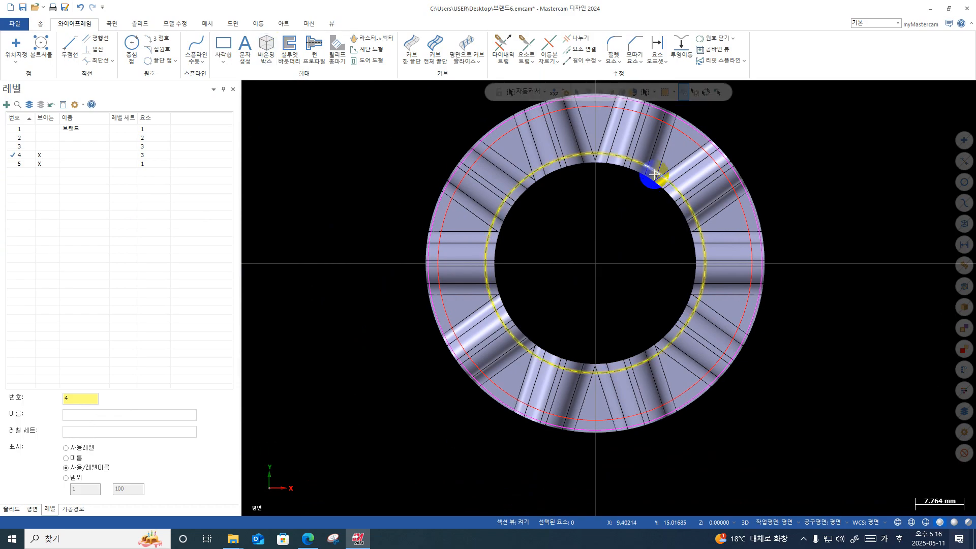
- Offset a copy of the inner circle inward by 0.5 mm and finish the operation
click(657, 46)
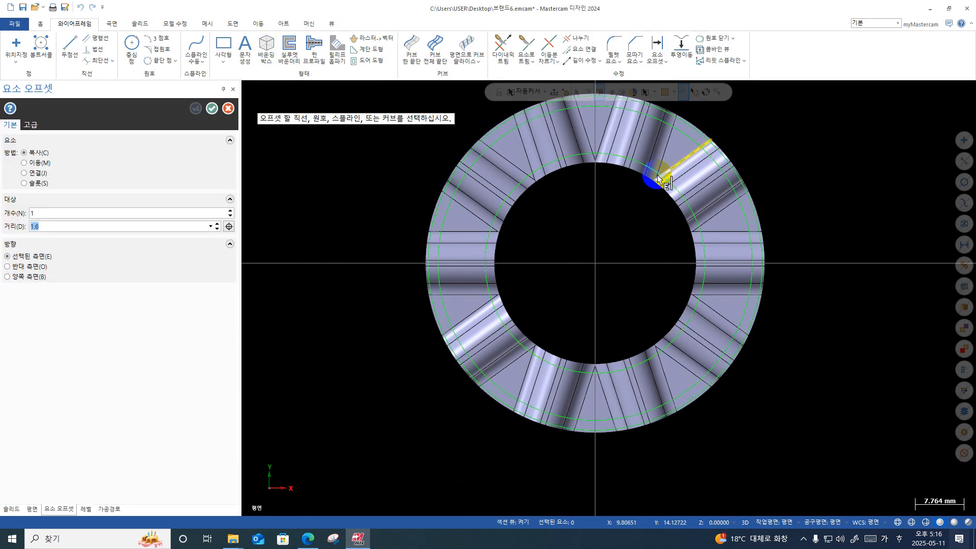
click(632, 168)
click(622, 199)
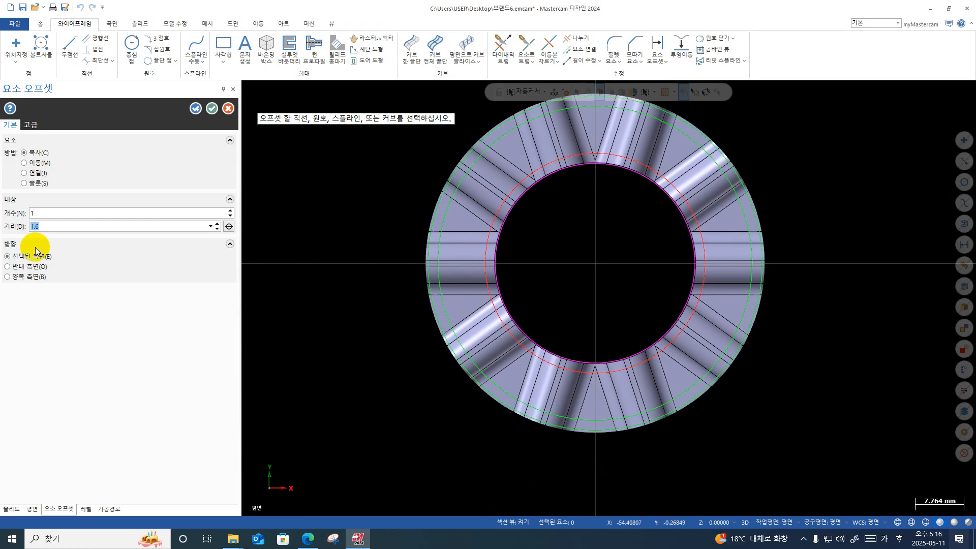
key(Return)
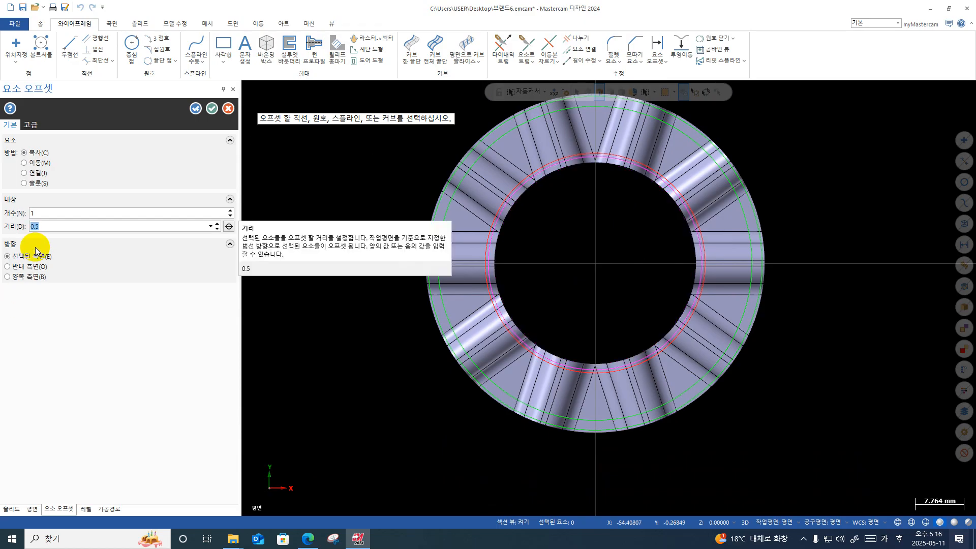
key(Return)
click(212, 107)
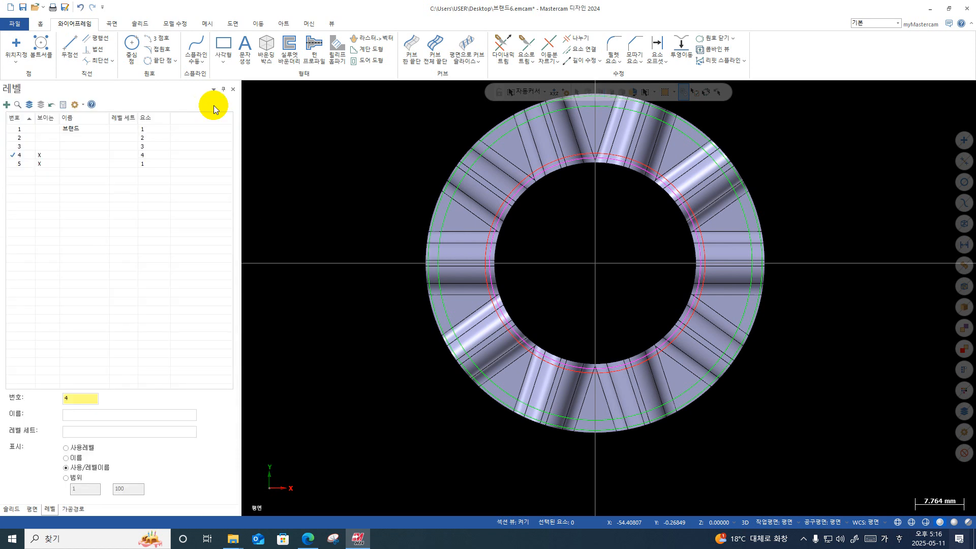
- Add a milling machine group using the FANUC_IN.mcam-mmd definition and show the toolpath manager
mouse_move(784, 268)
middle_down()
mouse_move(745, 191)
mouse_move(872, 144)
mouse_move(837, 127)
mouse_move(792, 240)
mouse_move(801, 283)
middle_up()
right_click(871, 144)
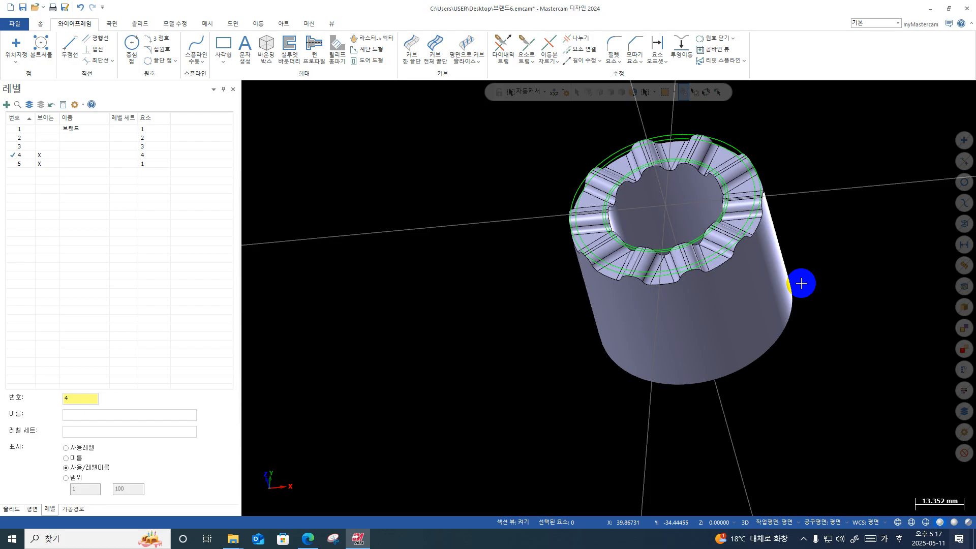
click(308, 24)
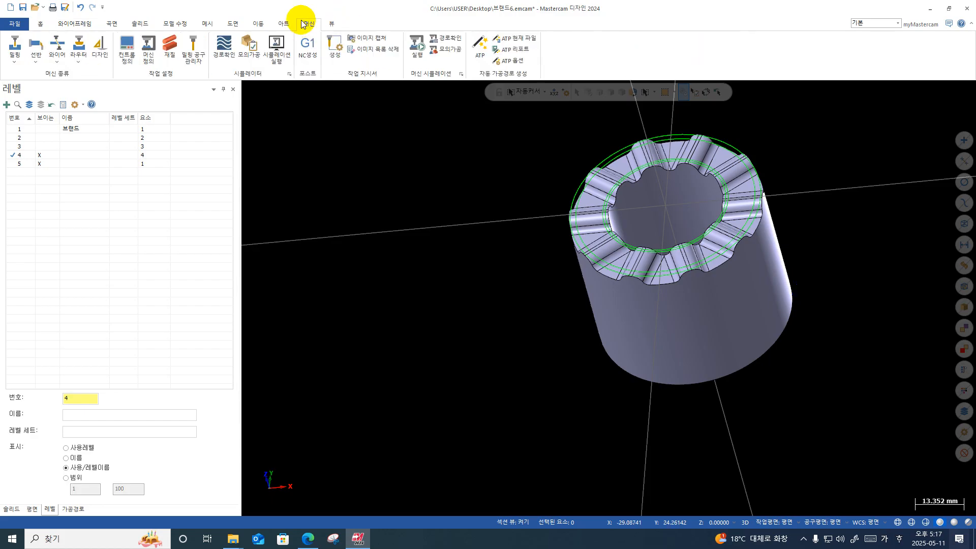
click(14, 60)
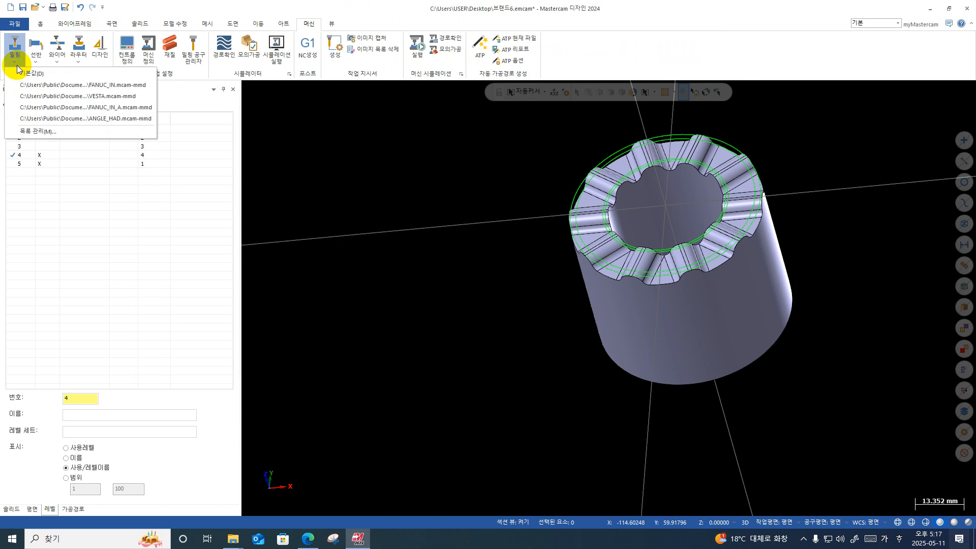
click(97, 85)
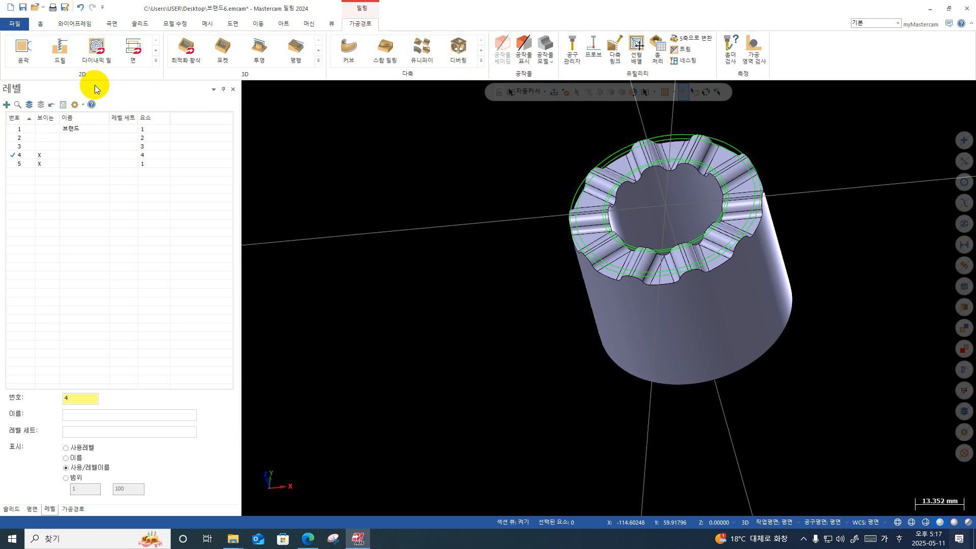
click(73, 508)
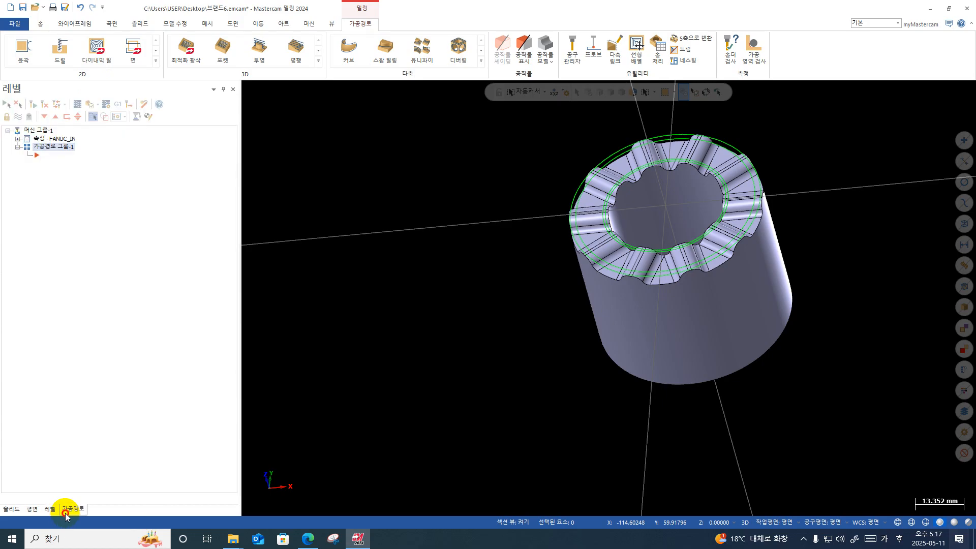
click(345, 217)
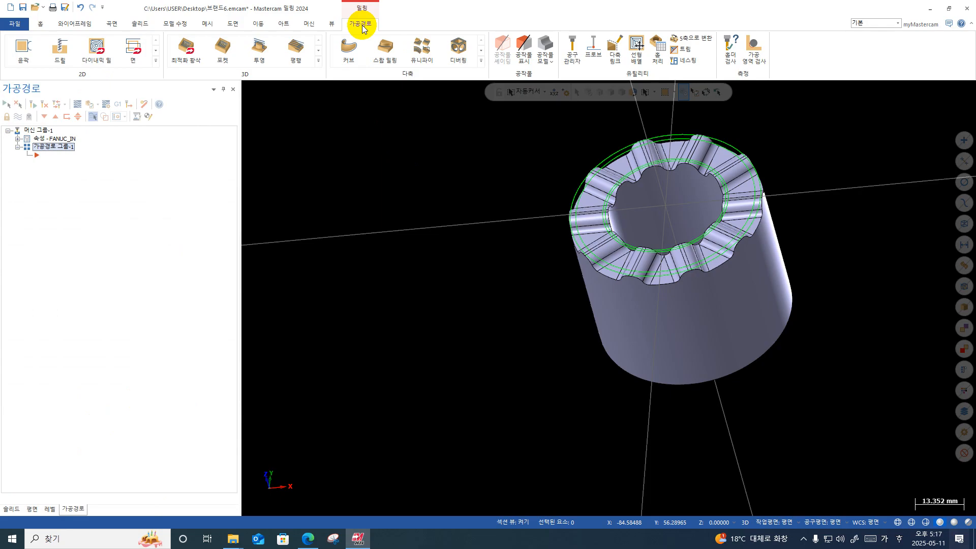
- Create a 3D high-speed Blend toolpath and select all faces of the toothed solid as its machining geometry
click(318, 60)
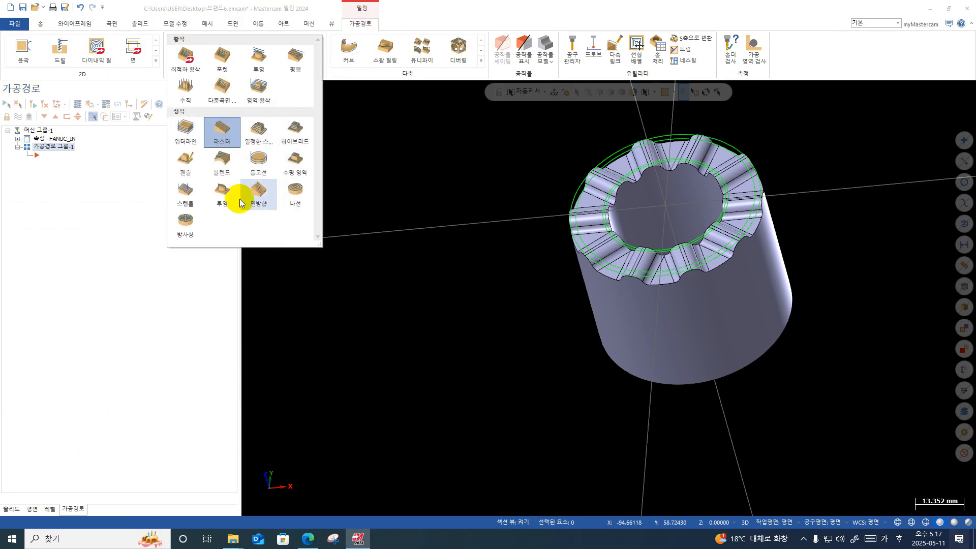
click(229, 172)
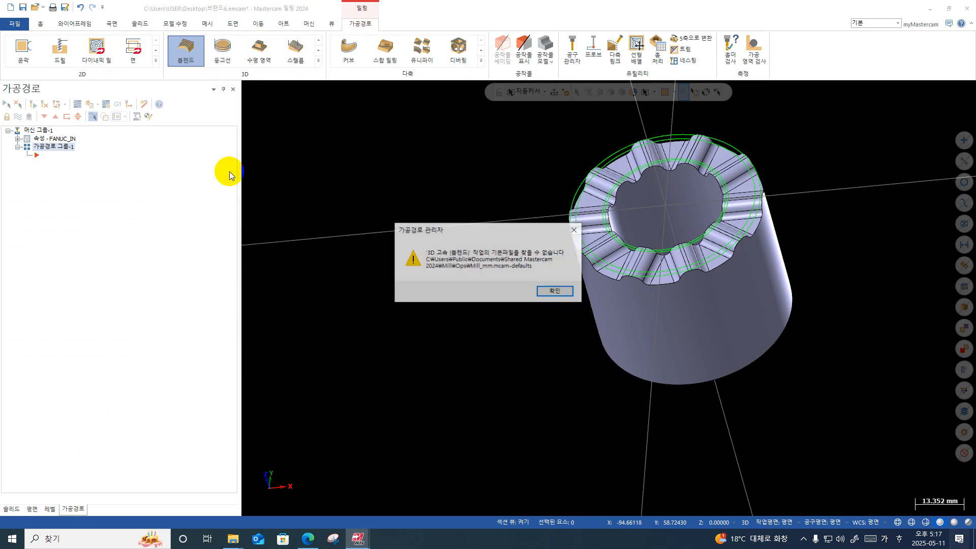
click(557, 292)
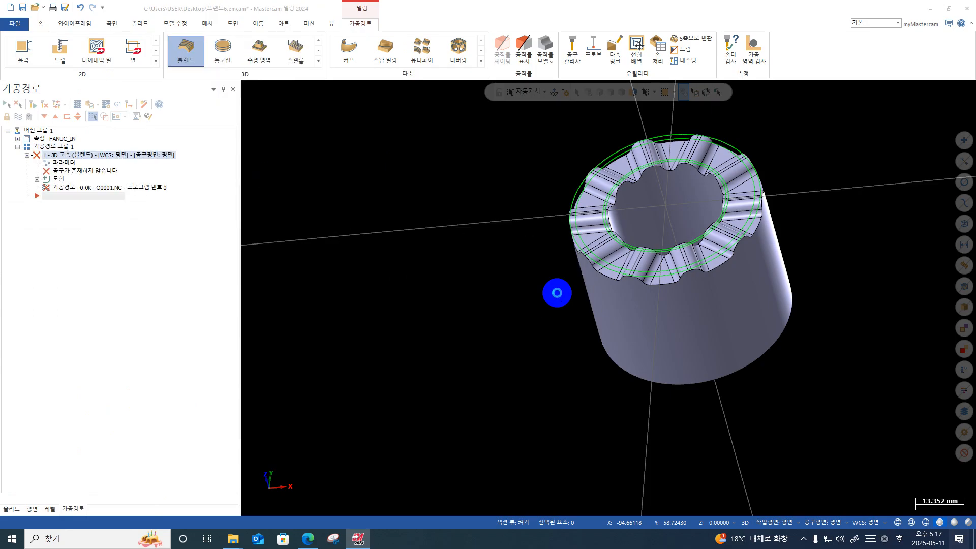
click(556, 294)
click(557, 293)
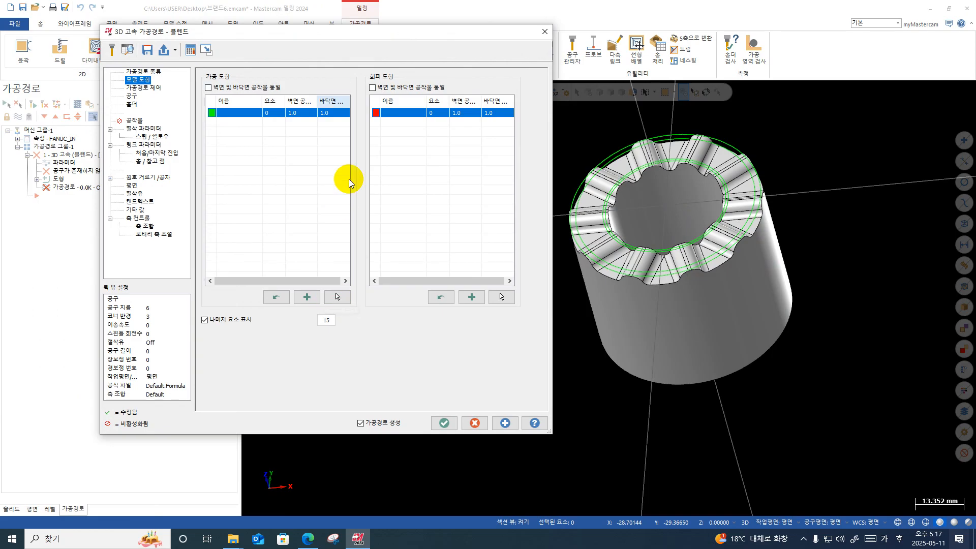
click(338, 297)
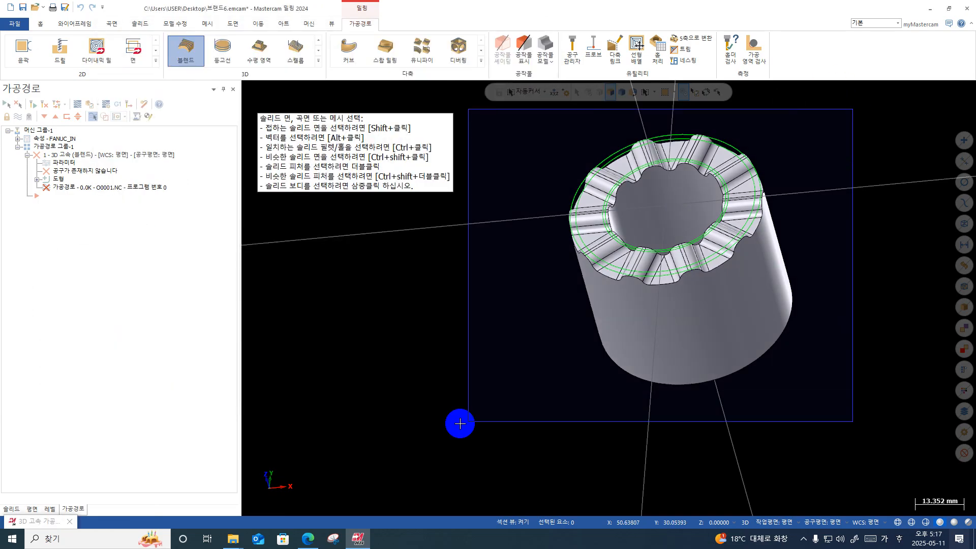
click(459, 419)
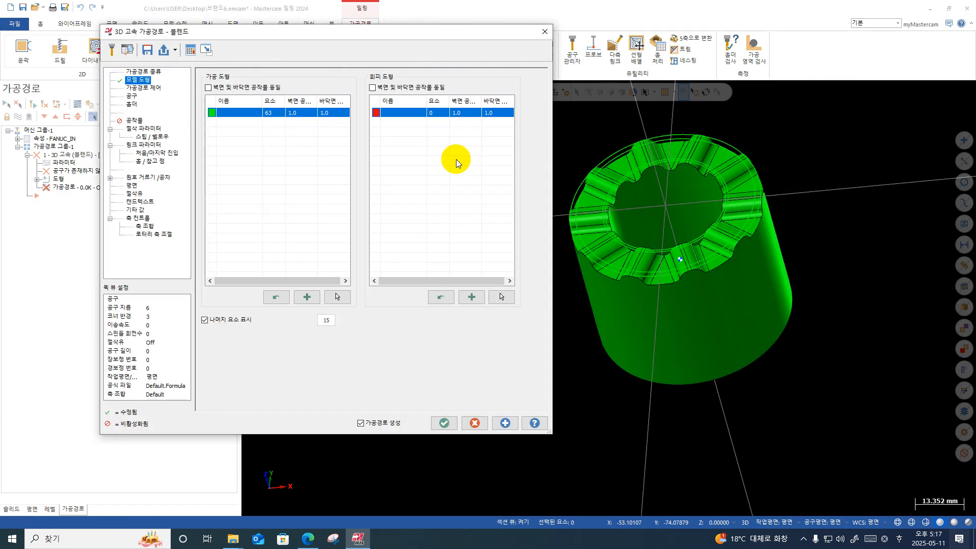
- Set the wall and floor stock of the machining geometry to 0.1, and go to the toolpath control settings
double_click(300, 113)
text(0)
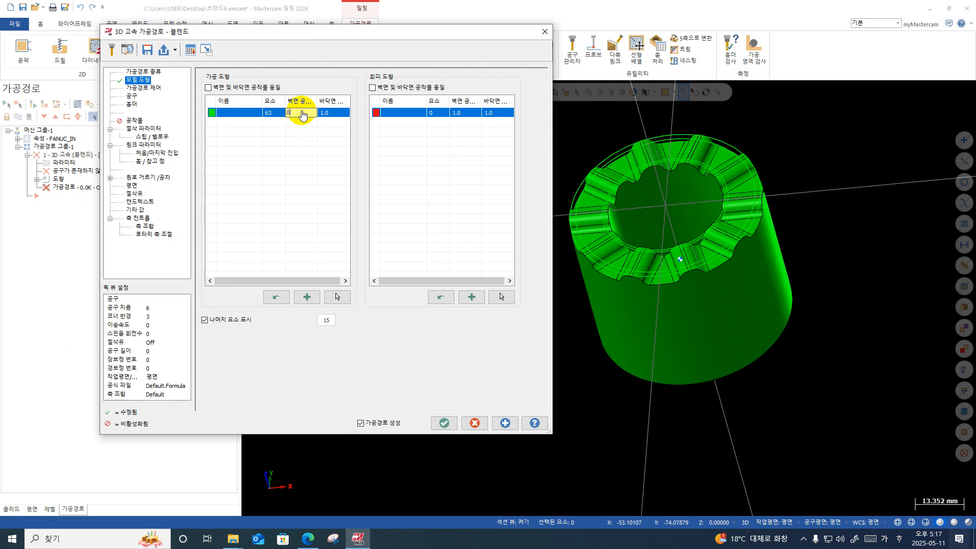
click(274, 110)
double_click(304, 112)
text(0.1)
click(327, 113)
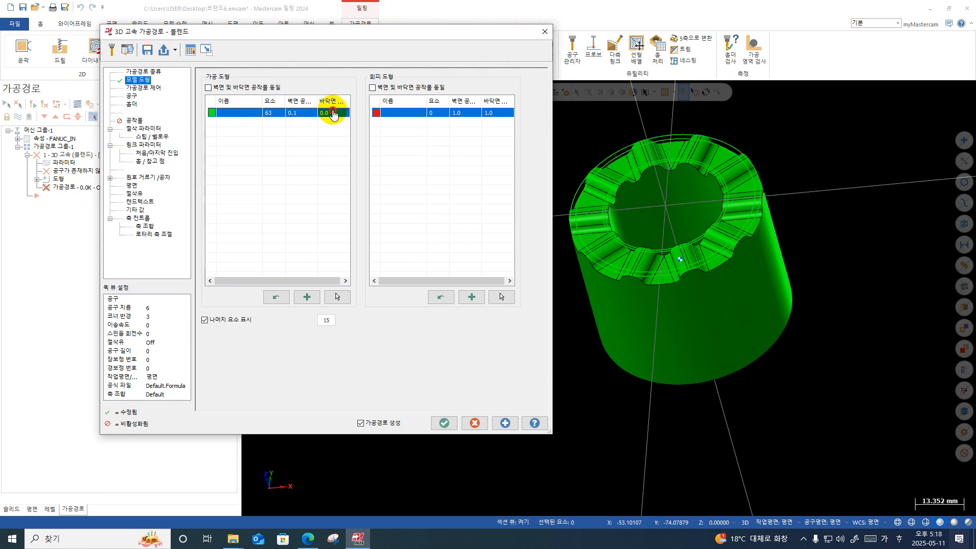
double_click(326, 112)
text(0.)
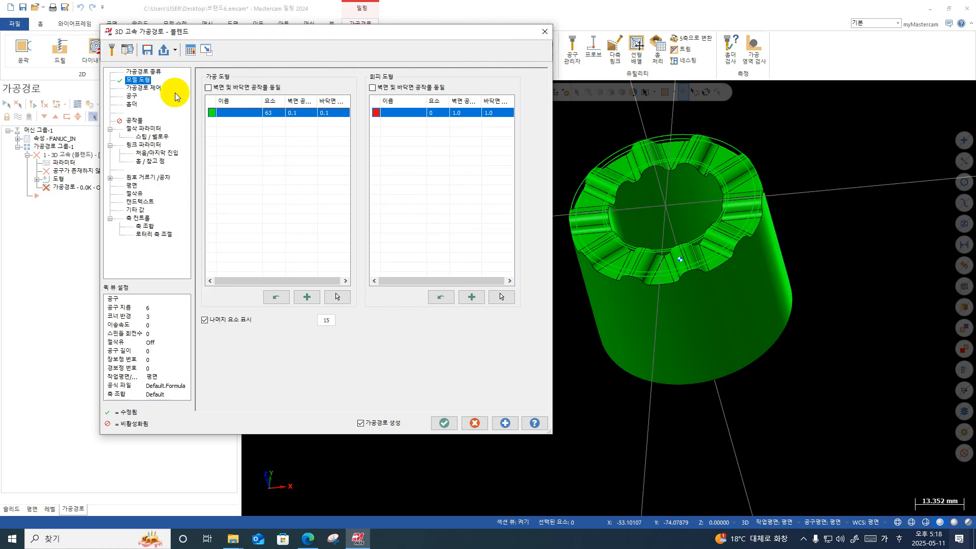
click(144, 87)
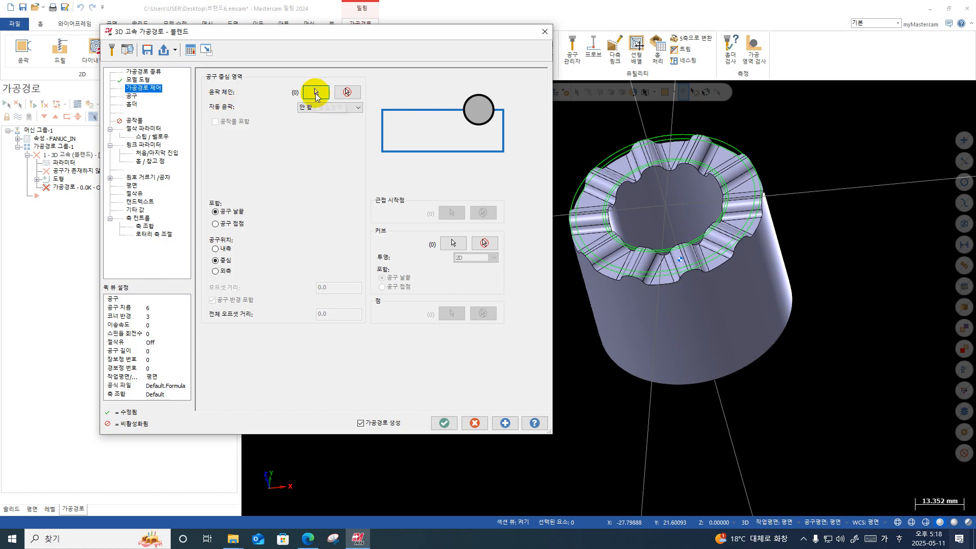
click(315, 92)
scroll(749, 235, up, 1)
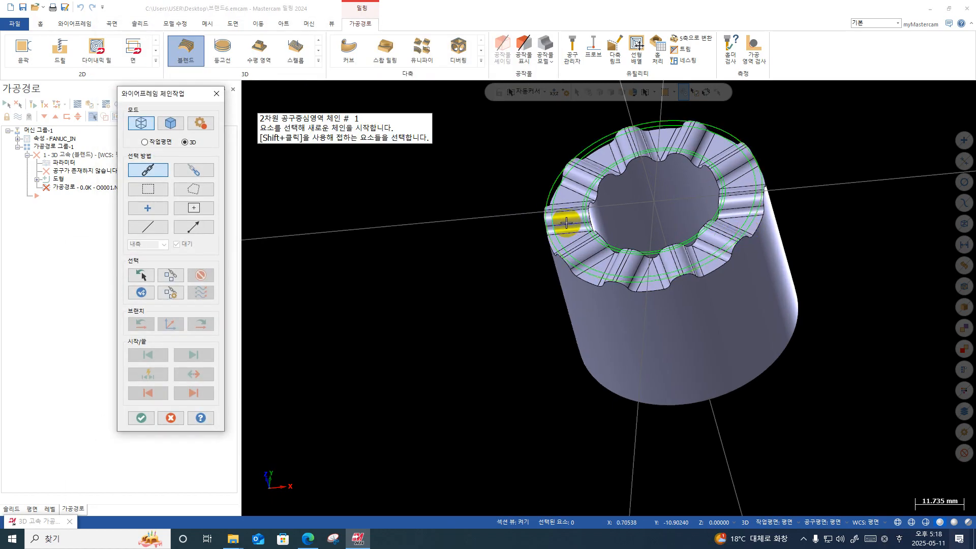
click(216, 96)
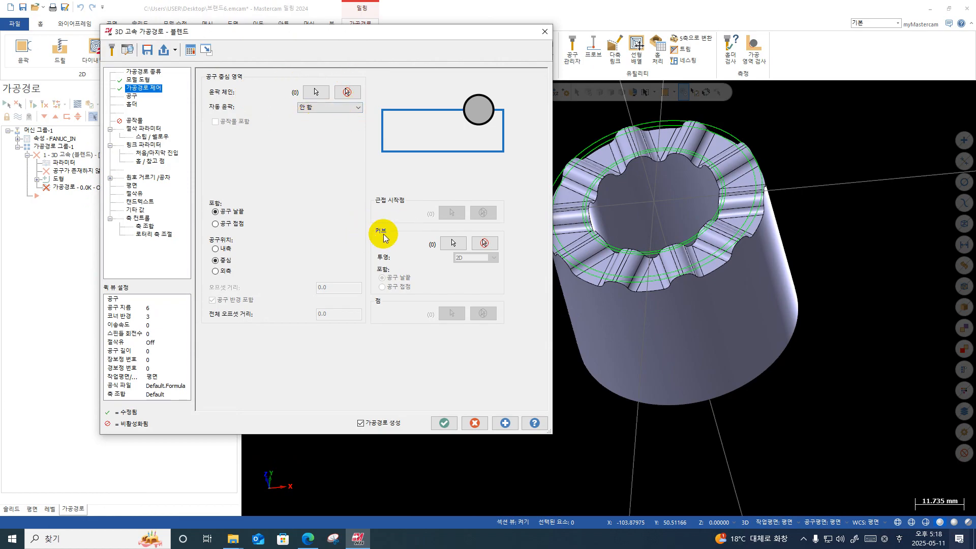
- Start picking the blend curves by chaining the outermost boundary circle and reverse the chain's direction
click(453, 244)
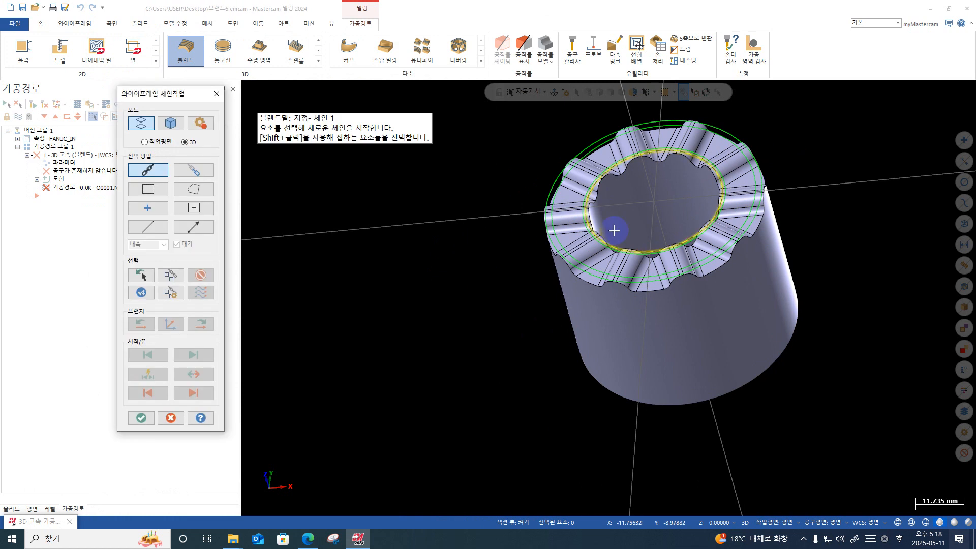
scroll(767, 153, up, 5)
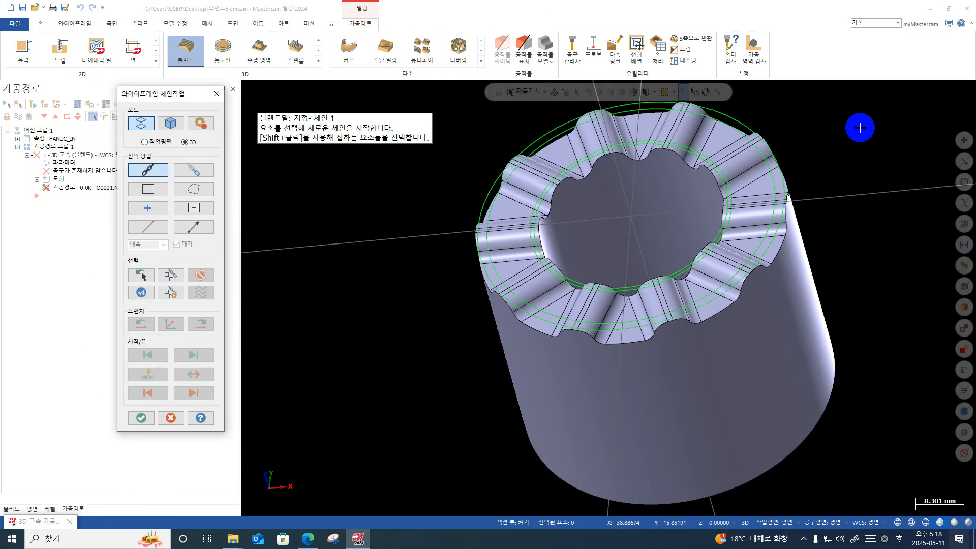
click(749, 168)
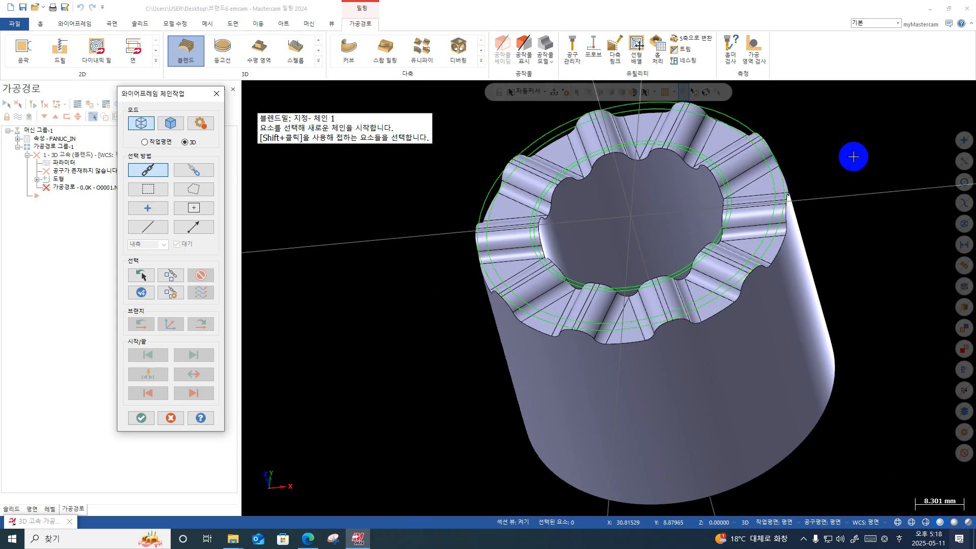
click(782, 177)
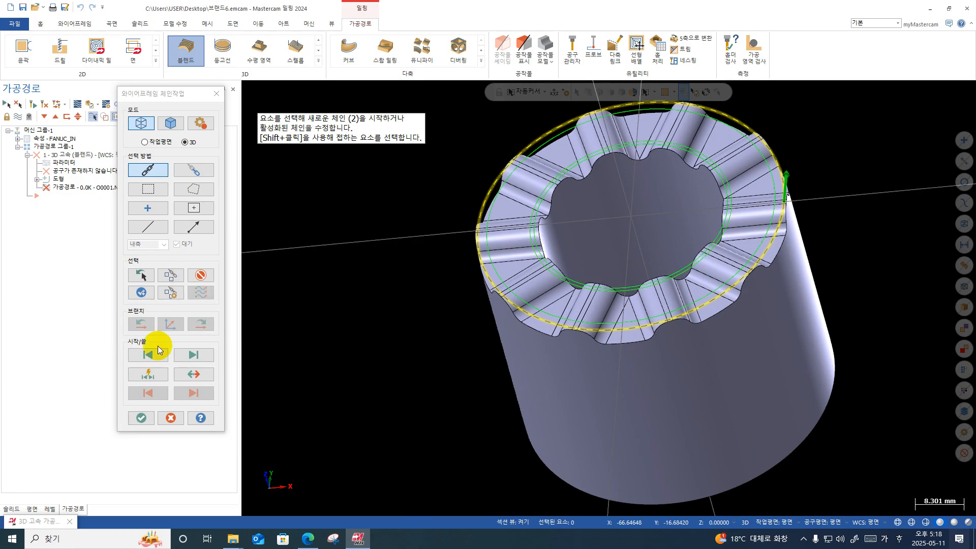
click(192, 374)
scroll(813, 224, up, 3)
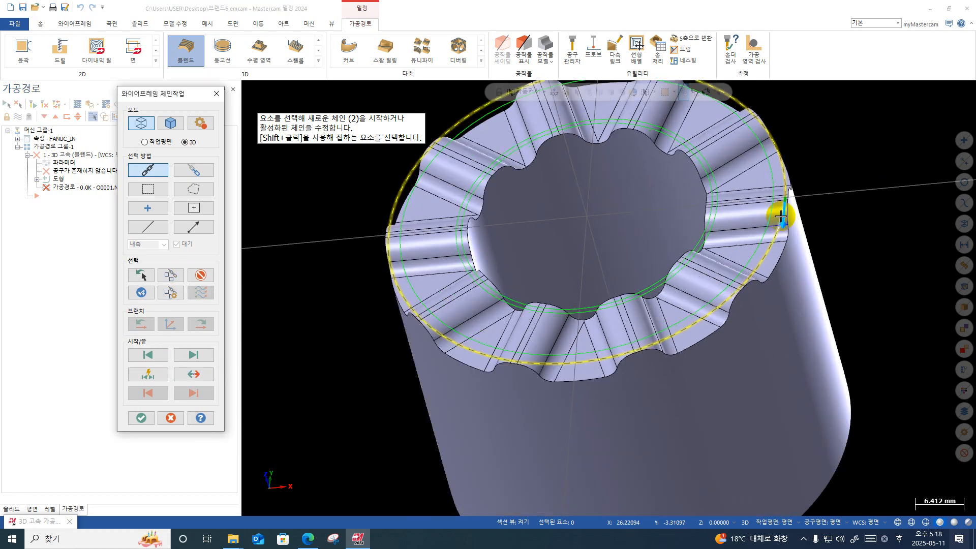
middle_drag(811, 201, 812, 196)
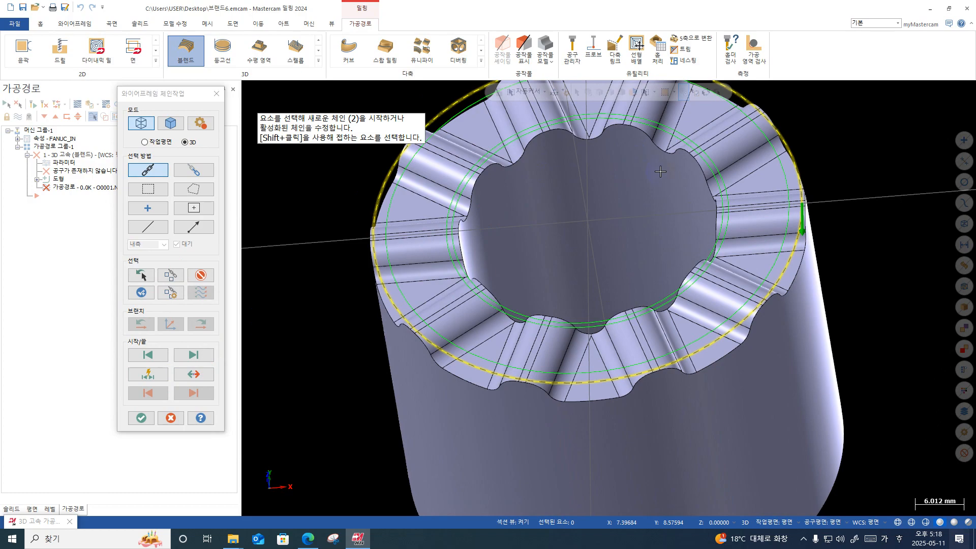
- Add the innermost boundary circle as the second blend chain, running in the same direction, and accept the curve selection
click(717, 225)
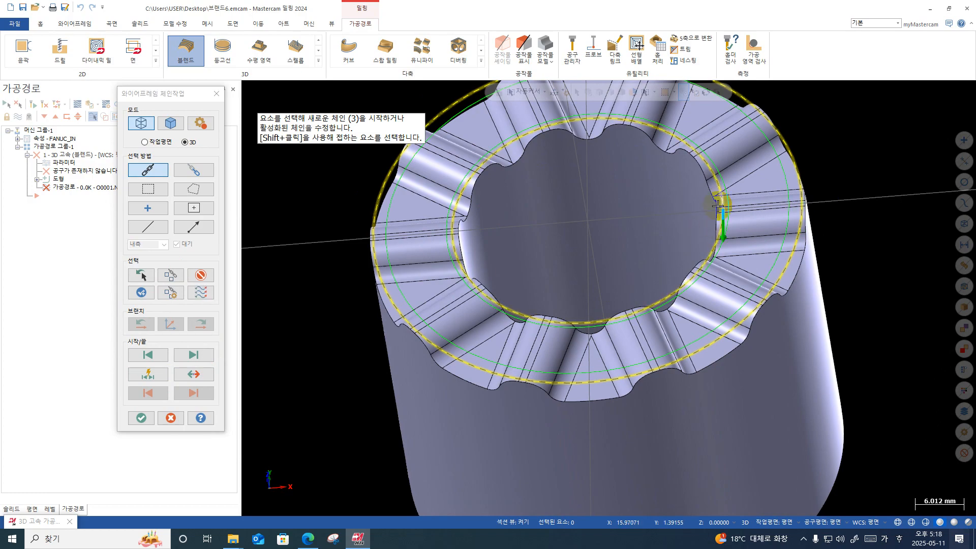
click(725, 312)
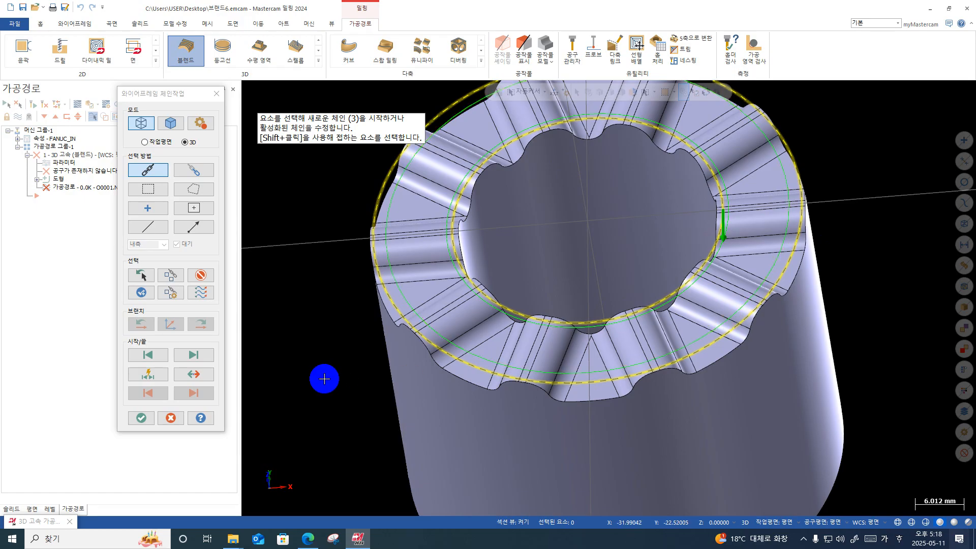
click(392, 312)
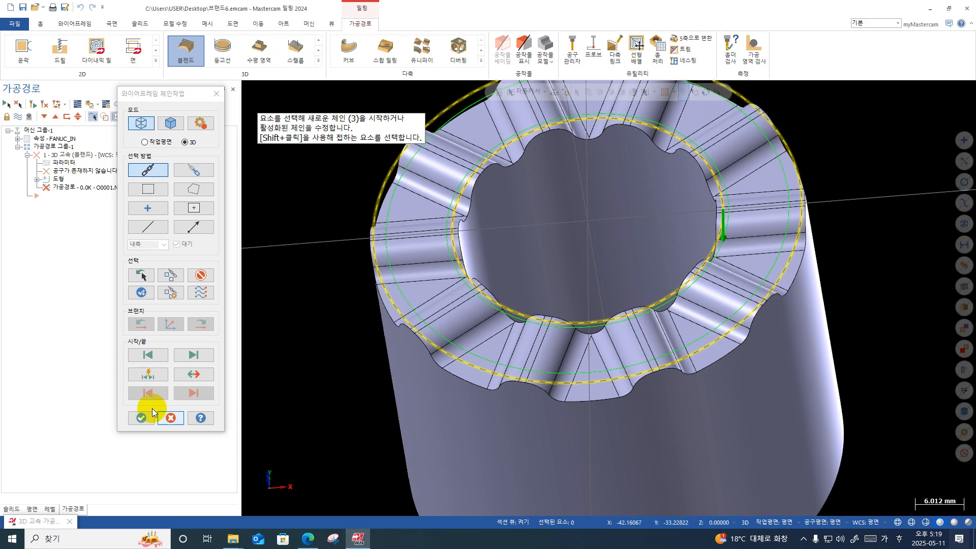
click(145, 416)
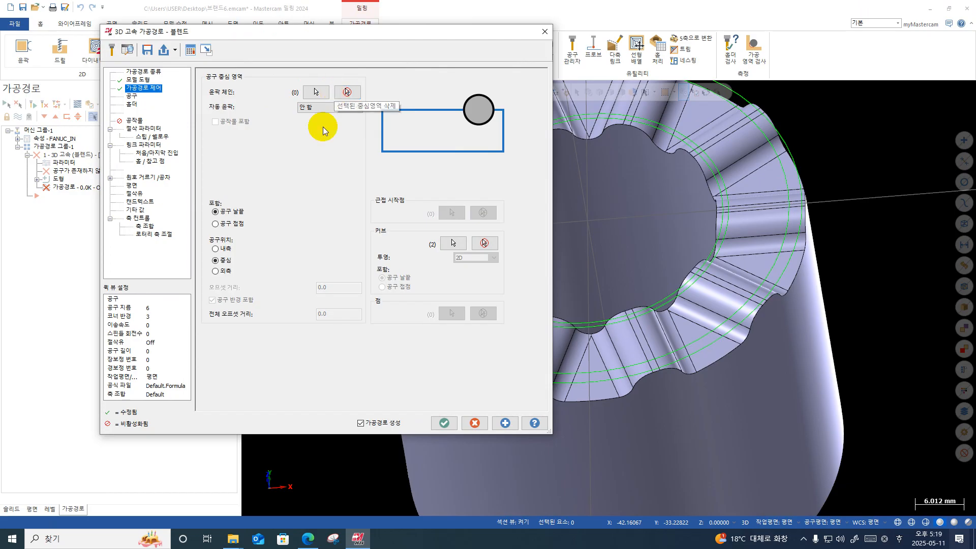
- Create a new ball-nose end mill with a 3 mm cutting diameter for the toolpath
click(131, 96)
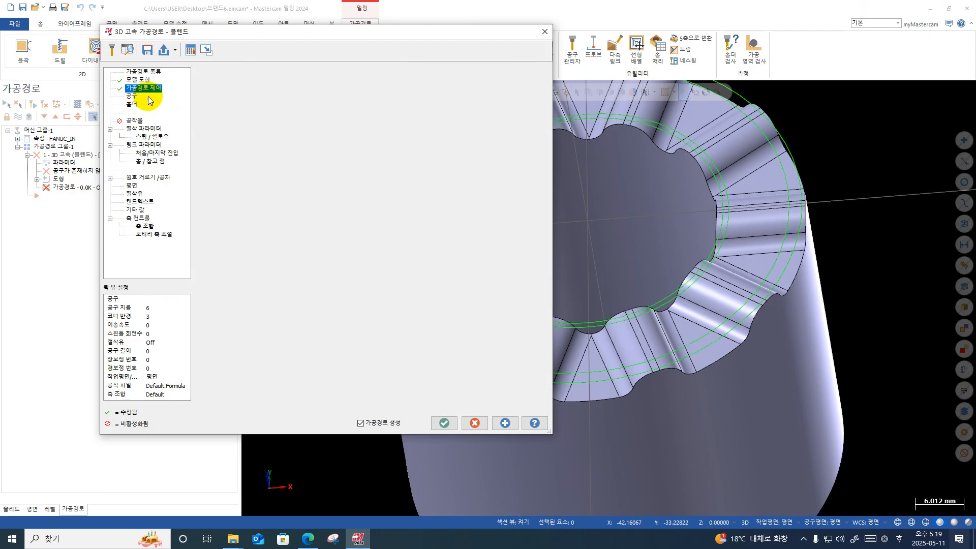
right_click(268, 115)
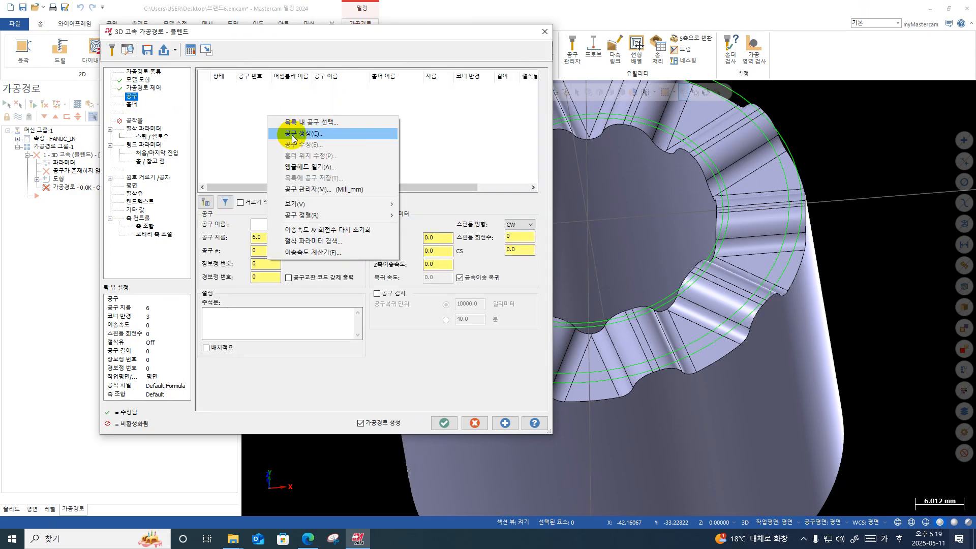
click(293, 134)
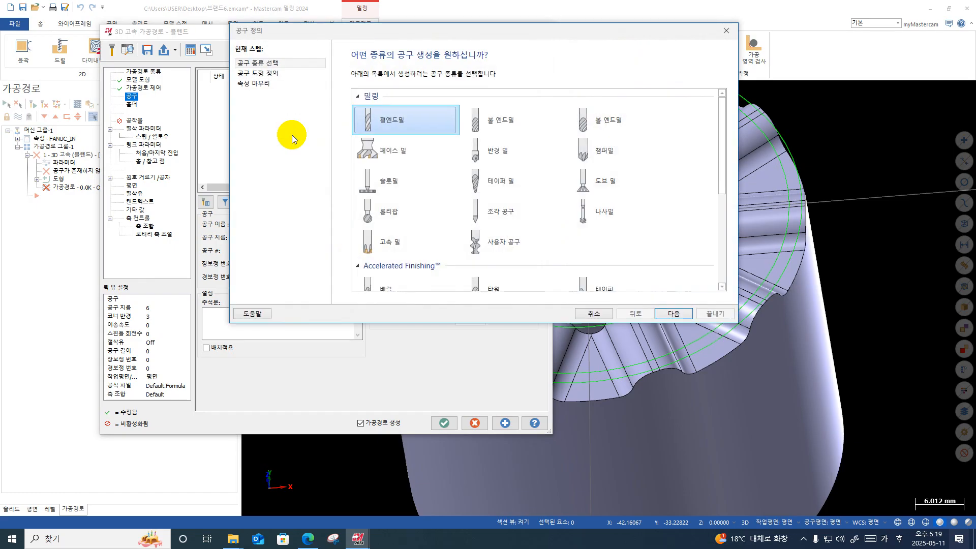
click(607, 119)
click(269, 74)
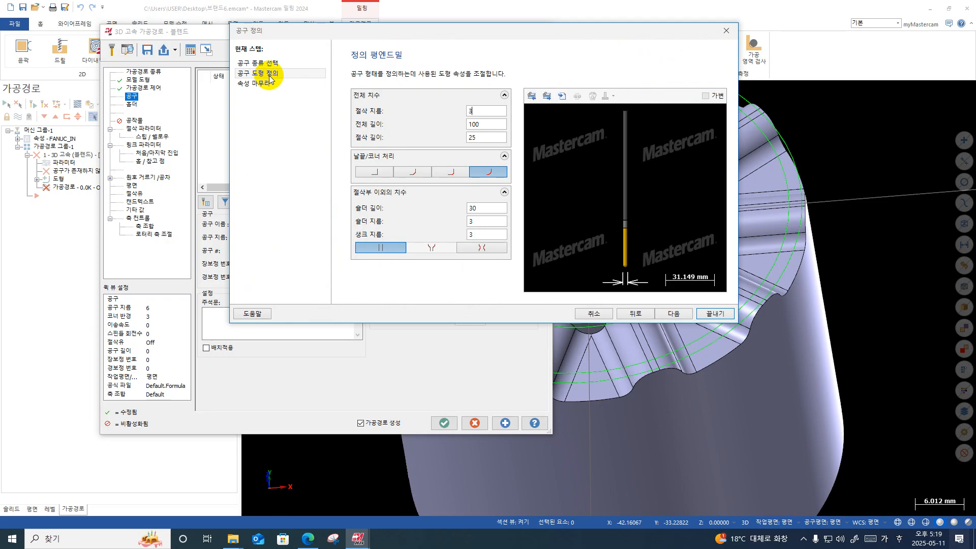
click(715, 313)
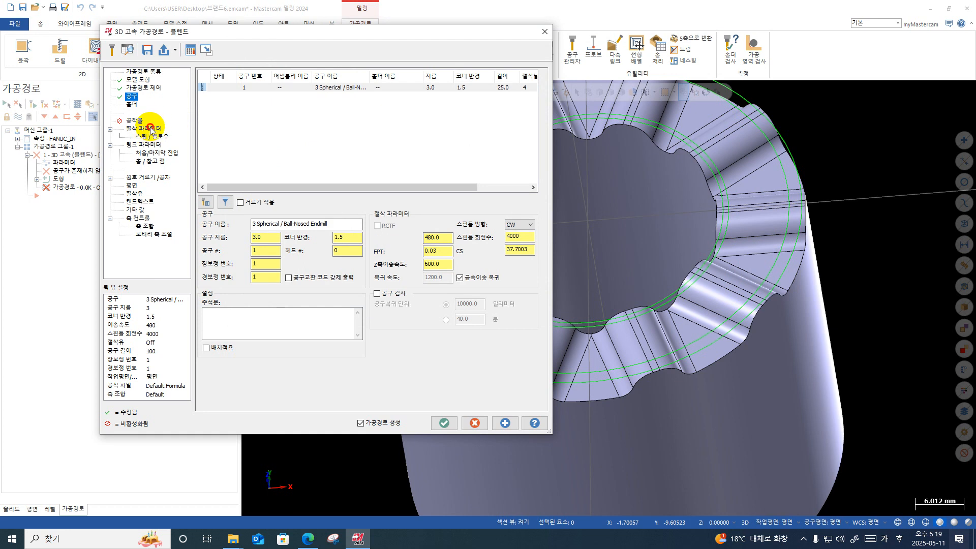
- Use a 0.3 stepover and 3D projection in the blend cut parameters
click(151, 129)
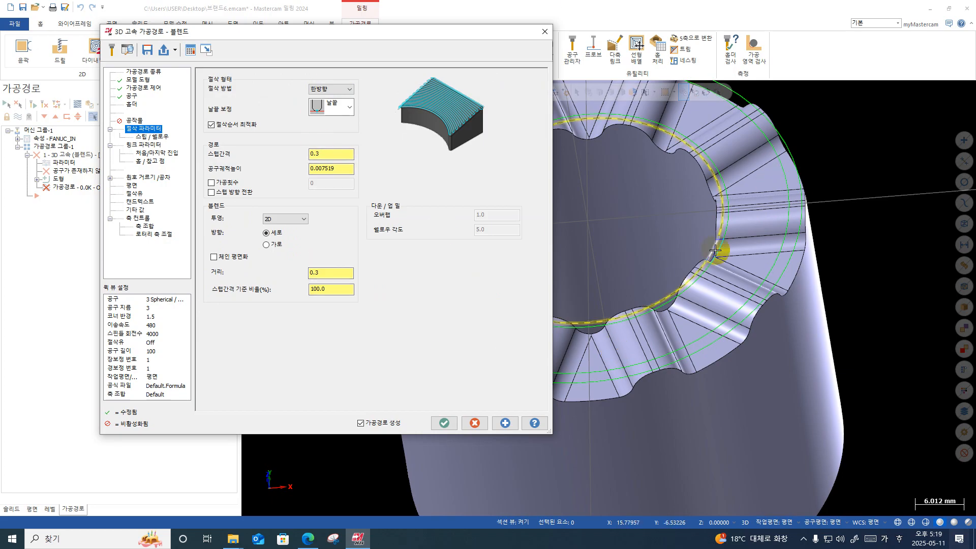
click(325, 153)
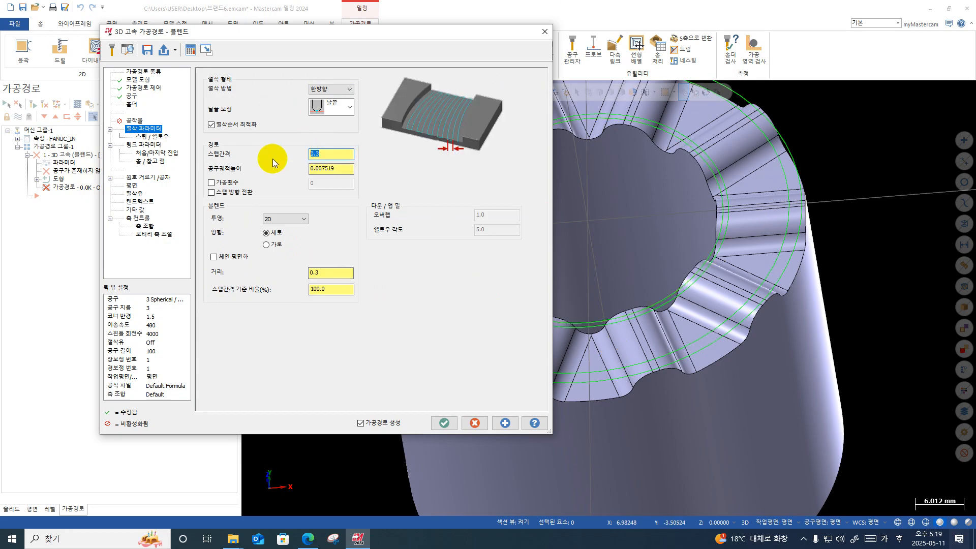
text(0.2)
key(Return)
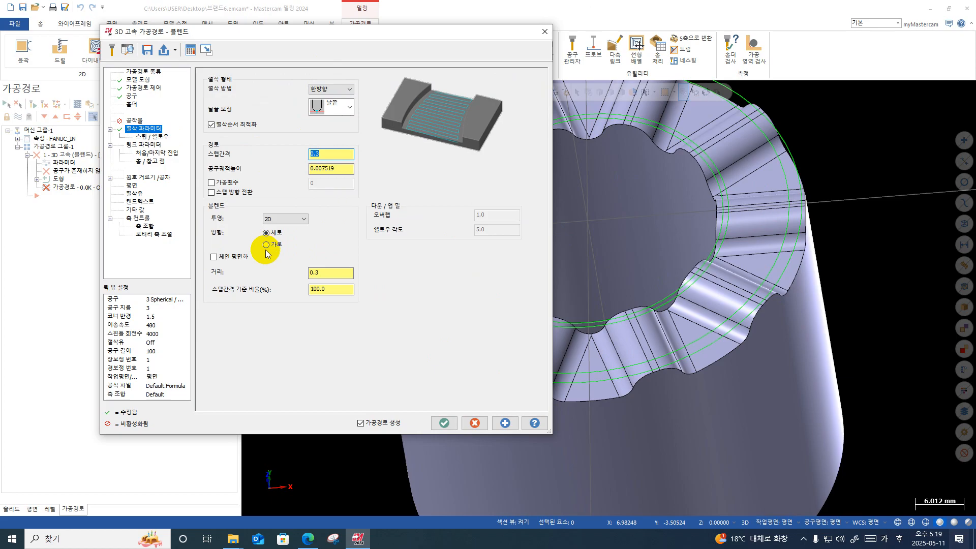
click(291, 230)
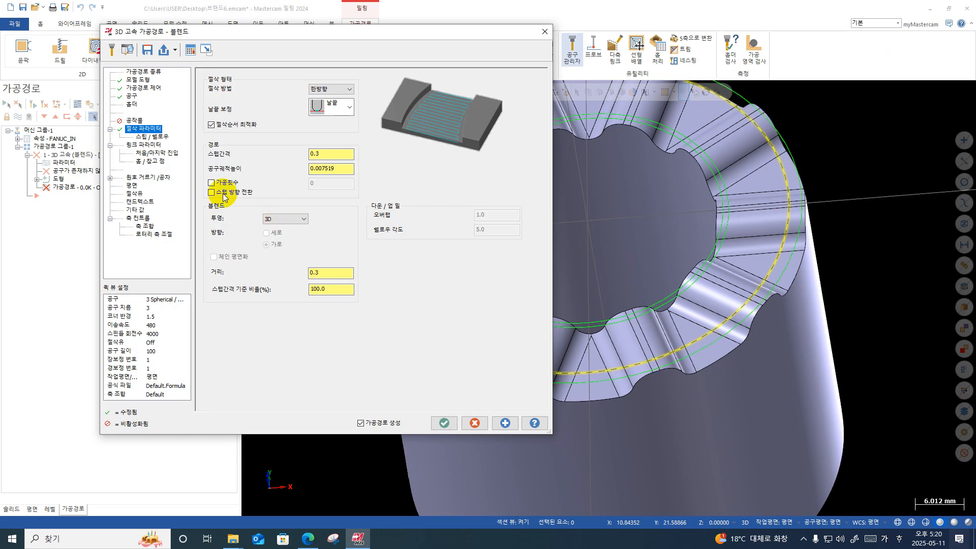
- Enable the minimum and maximum Z depth limits in the steep/shallow settings and detect both from the geometry
click(161, 138)
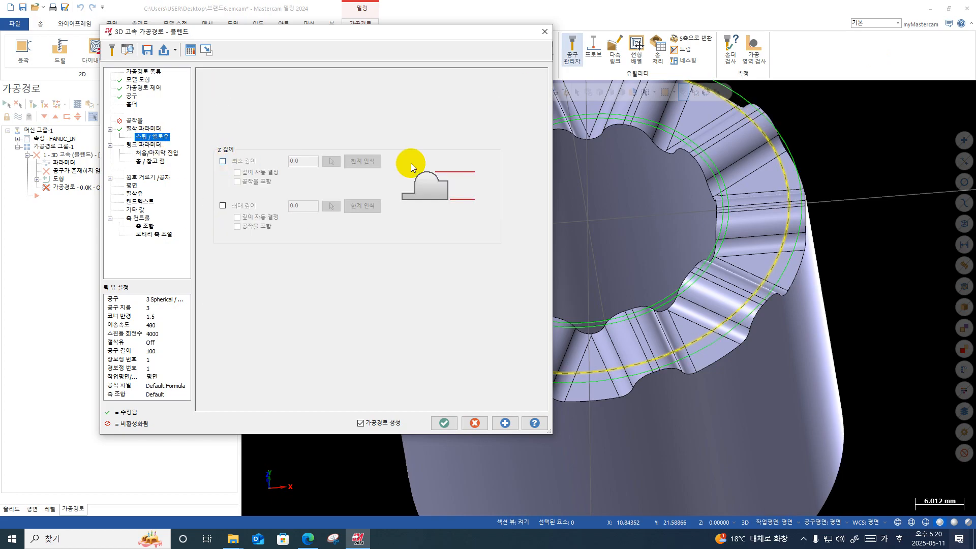
click(227, 163)
click(222, 206)
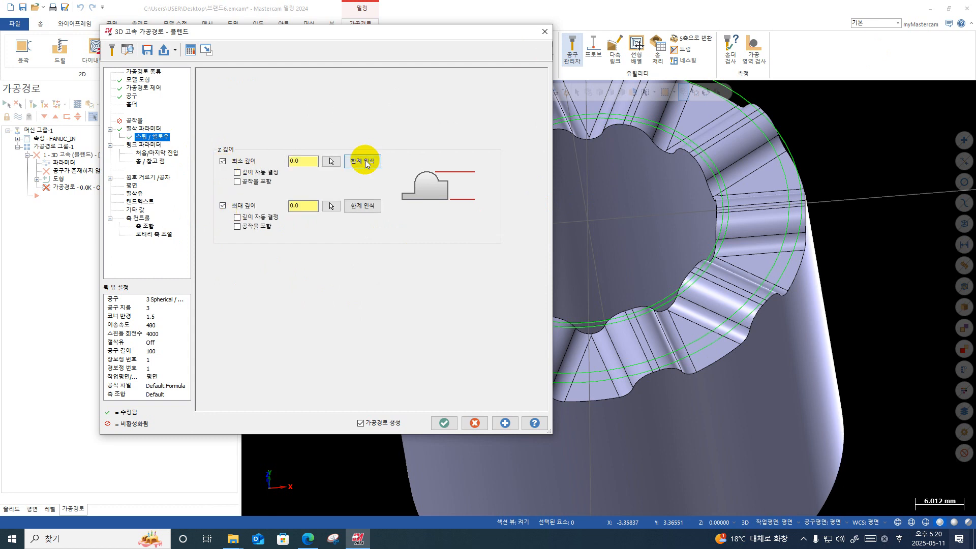
click(362, 162)
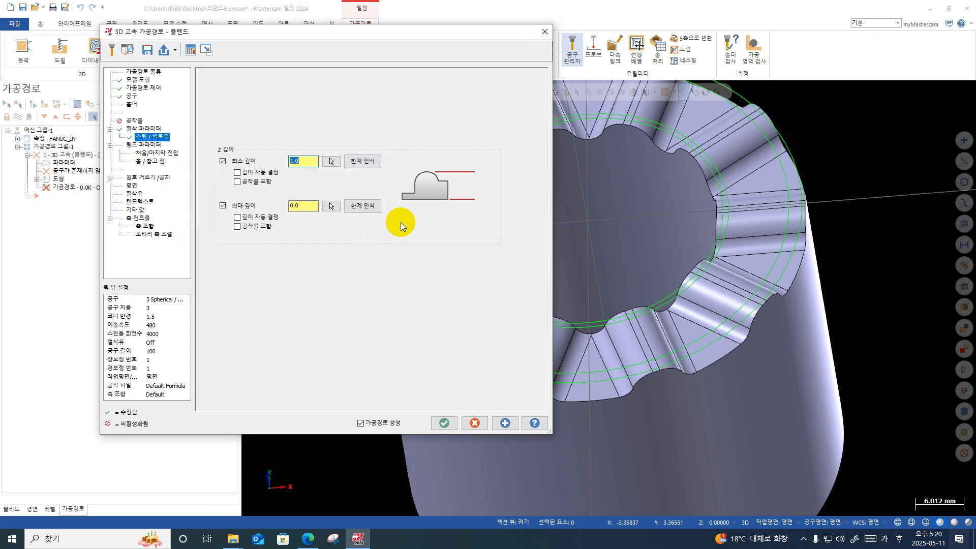
click(361, 206)
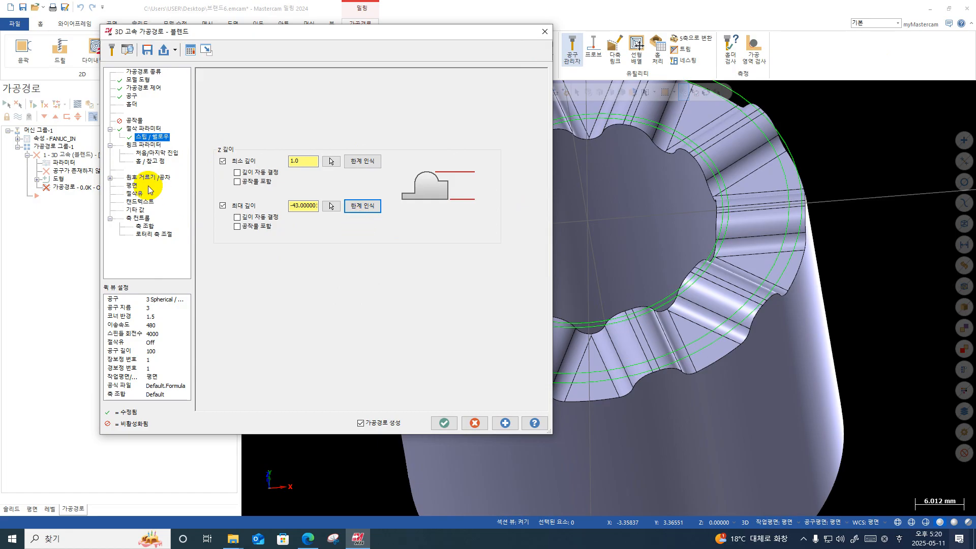
- In the linking parameters, set the lead-in type to vertical with a 1.0 radius and make the lead-out match it
click(143, 146)
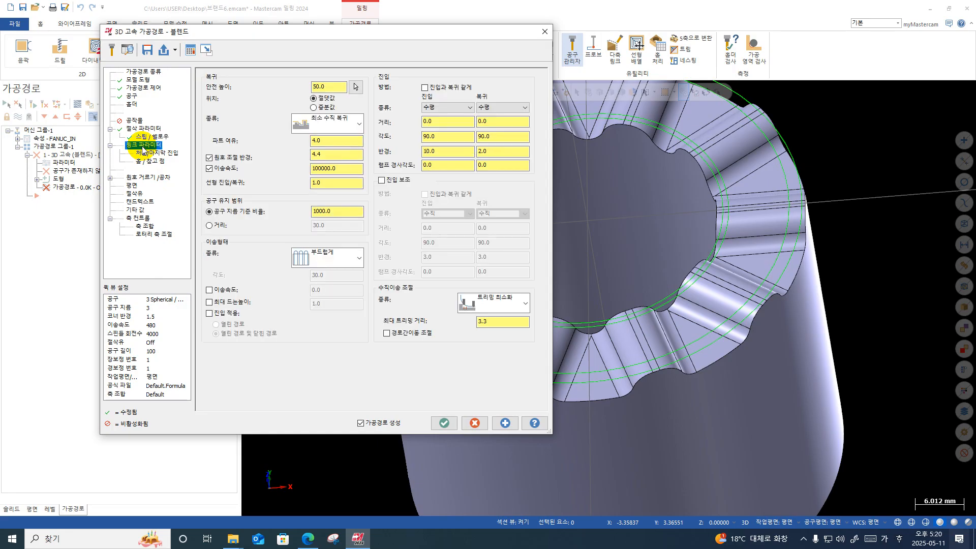
click(466, 108)
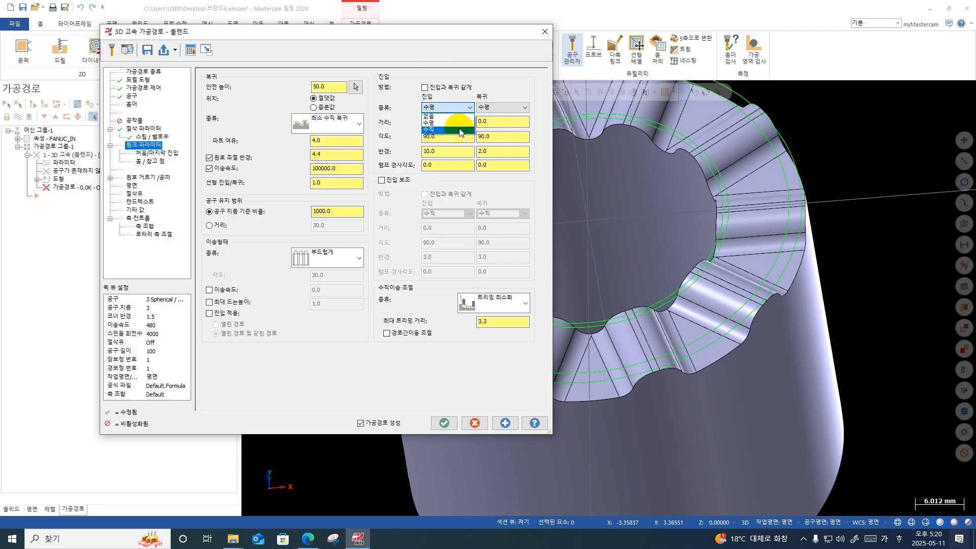
click(460, 130)
click(425, 88)
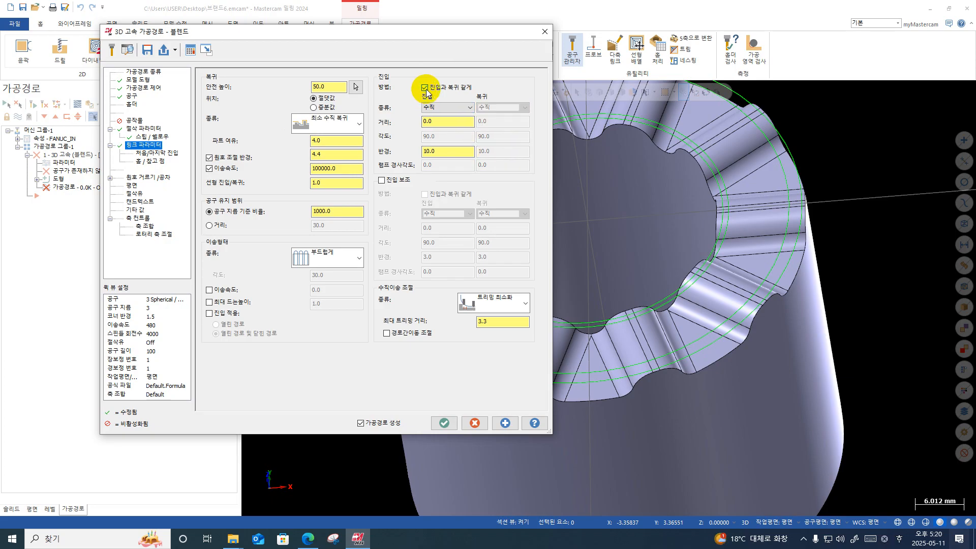
drag(445, 150, 377, 157)
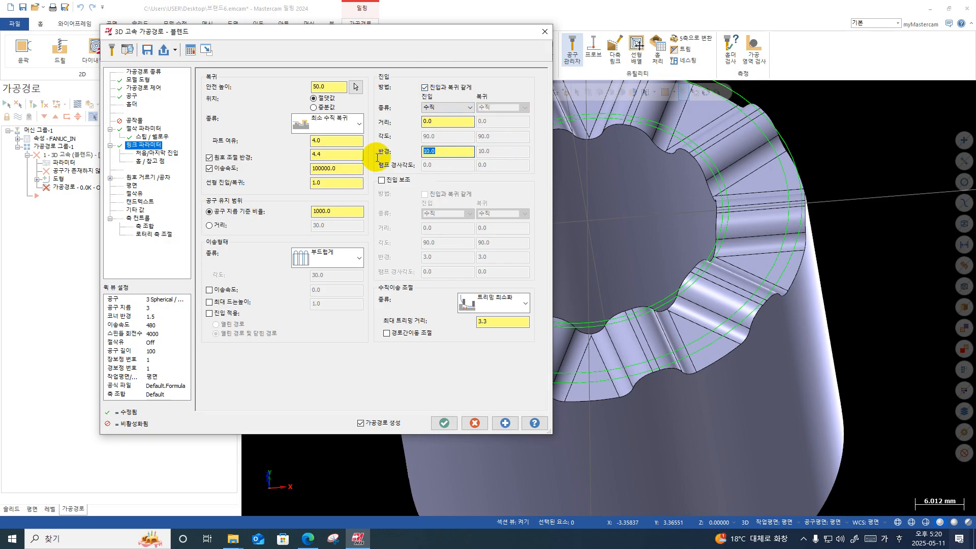
text(1.0)
- Set the retract clearance height to 10 and turn off the arc fit radius
drag(341, 87, 313, 88)
text(1)
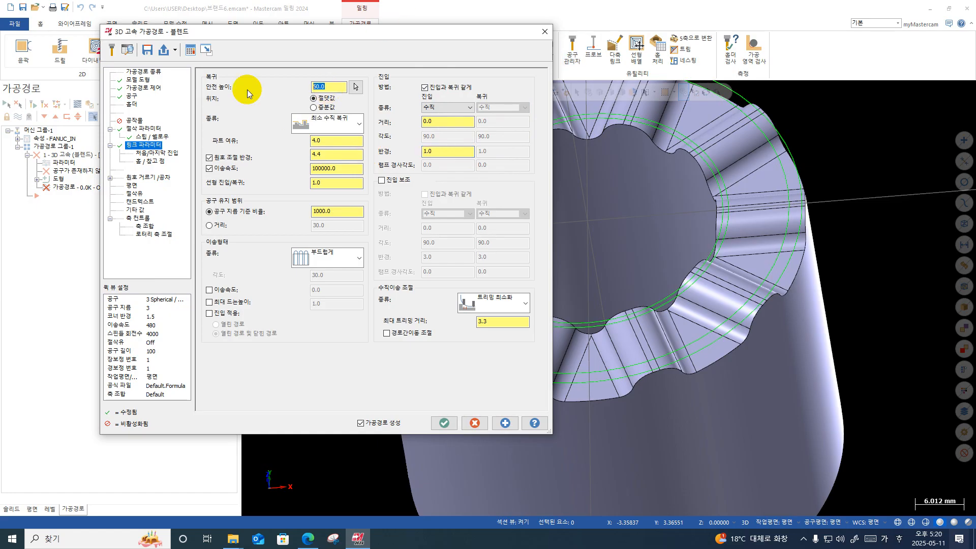
text(0)
key(Return)
click(209, 159)
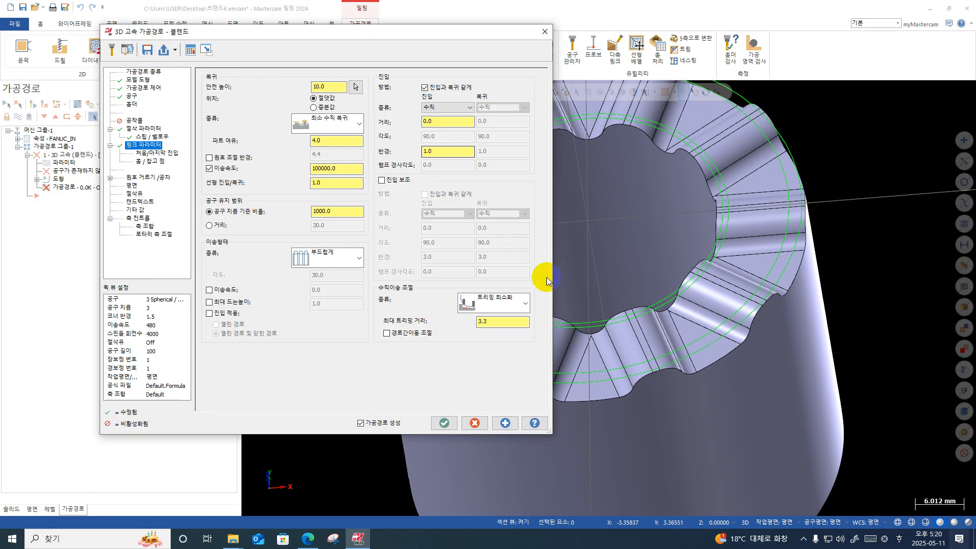
- Set the maximum trimming distance of the vertical moves to 0.3 and enable the adjustment of moves between passes
click(491, 321)
drag(469, 322, 420, 322)
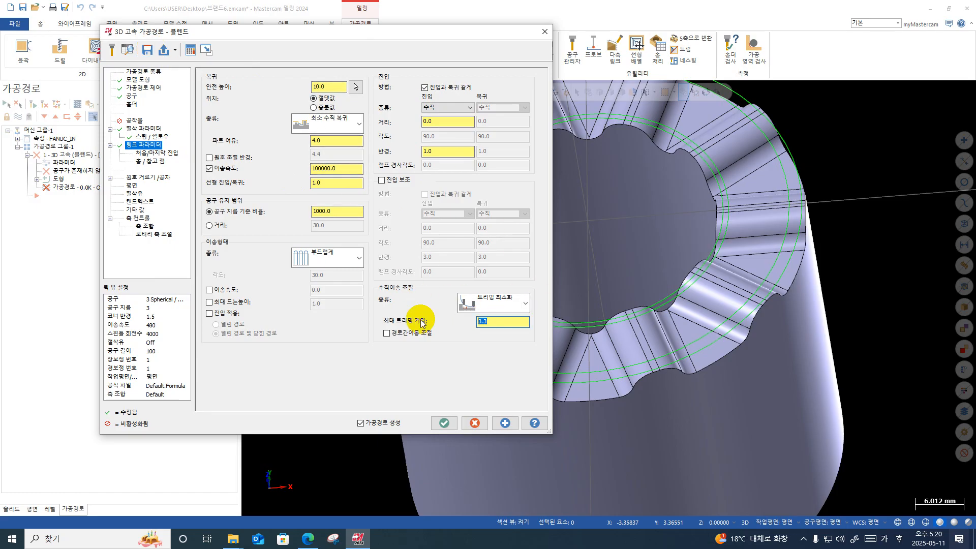
text(0.3)
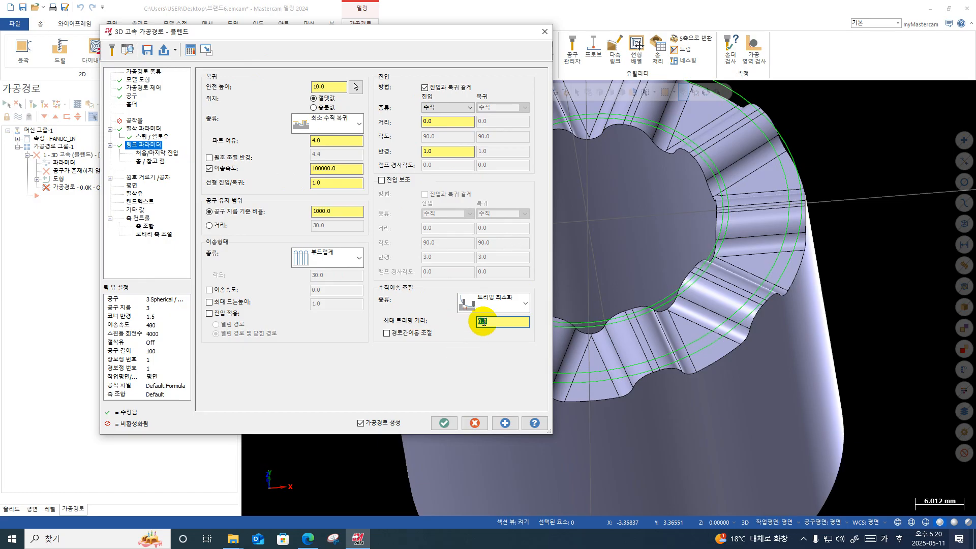
click(402, 333)
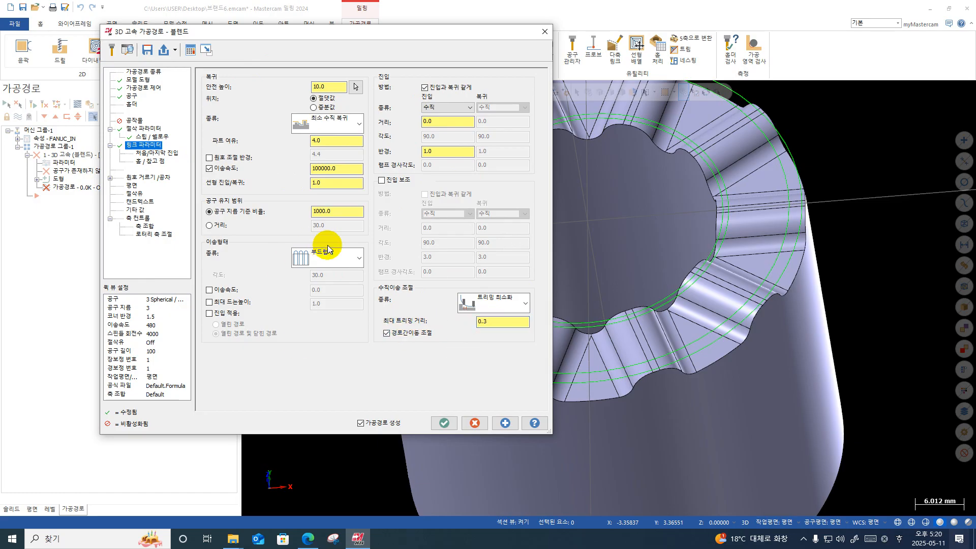
- Save the toolpath settings to the default operations library and show the arc filter and tolerance settings
click(147, 49)
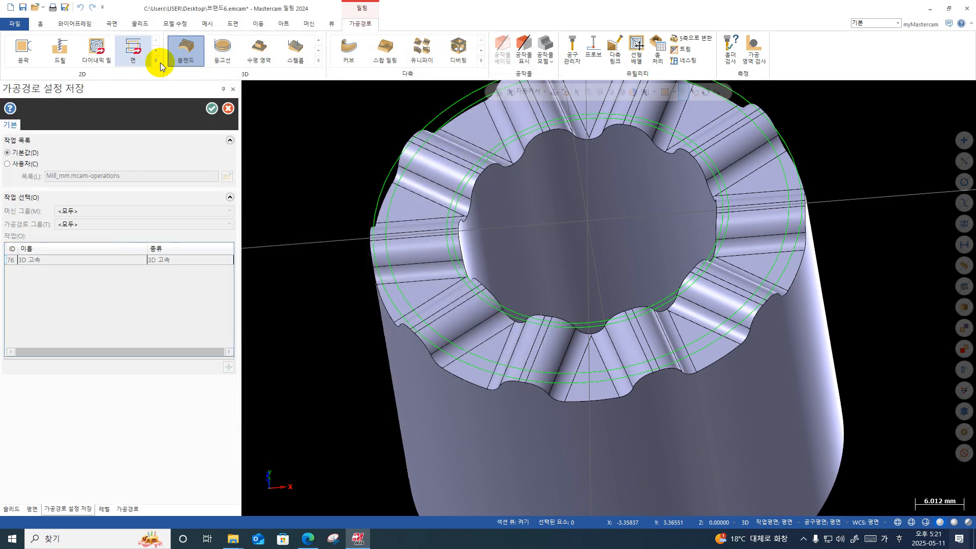
click(211, 109)
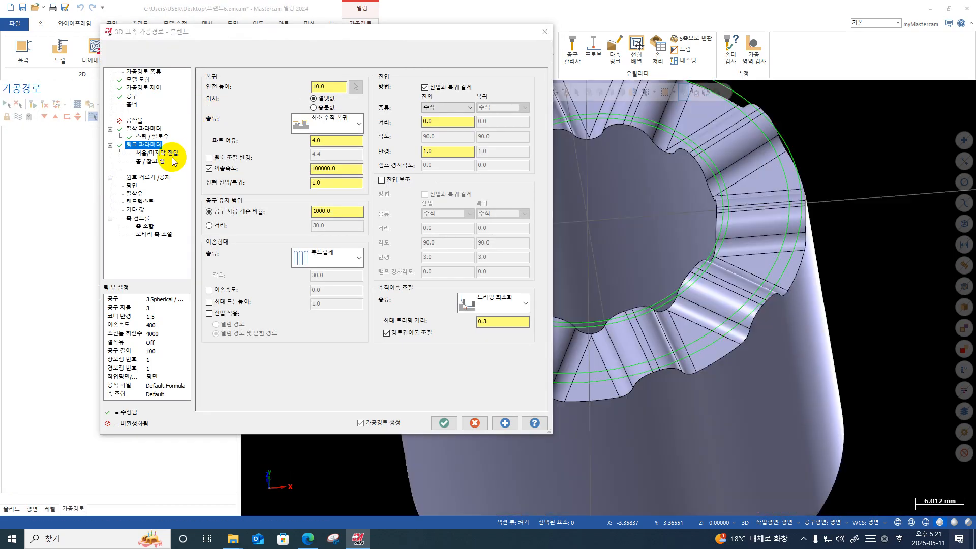
click(160, 178)
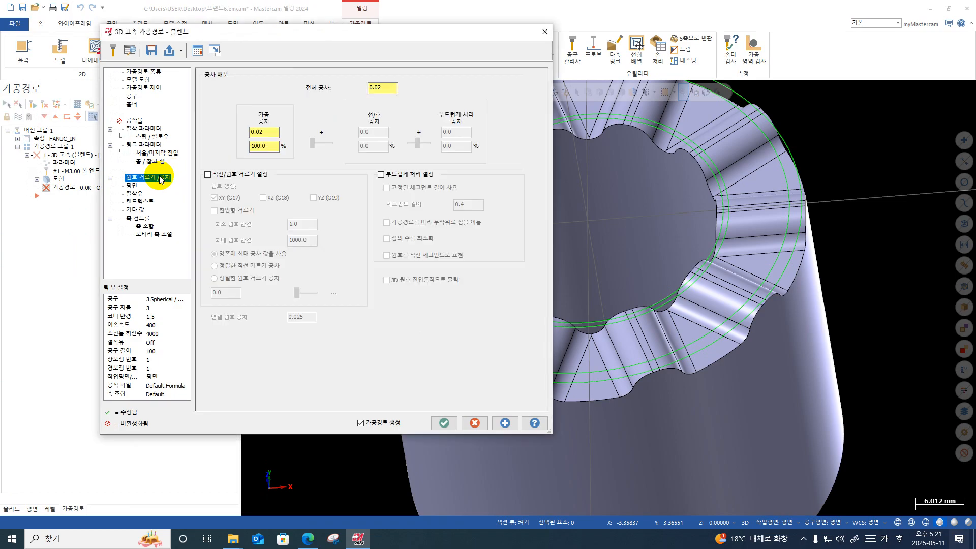
- Set the toolpath's total tolerance to 0.005 and save the toolpath settings to the default operations library
double_click(376, 88)
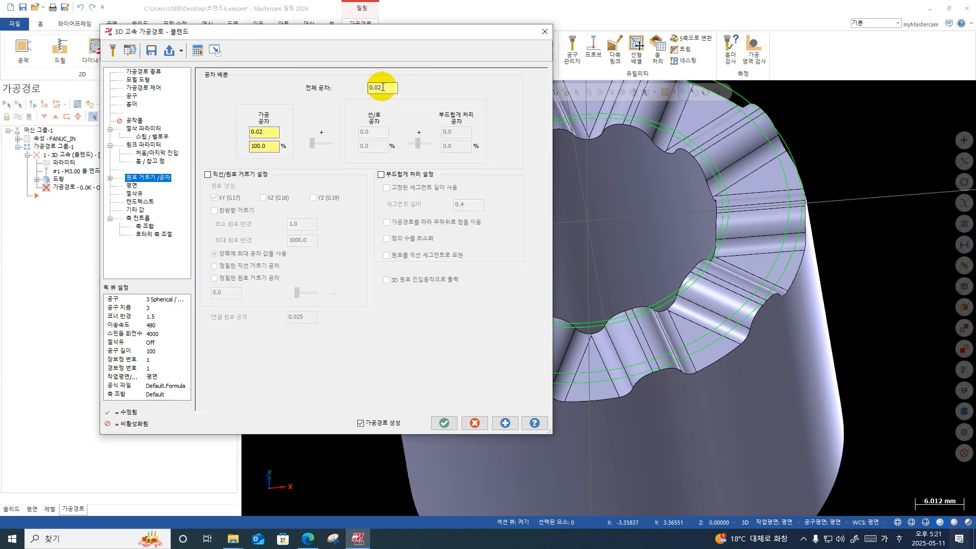
text(0.005)
key(Return)
click(151, 50)
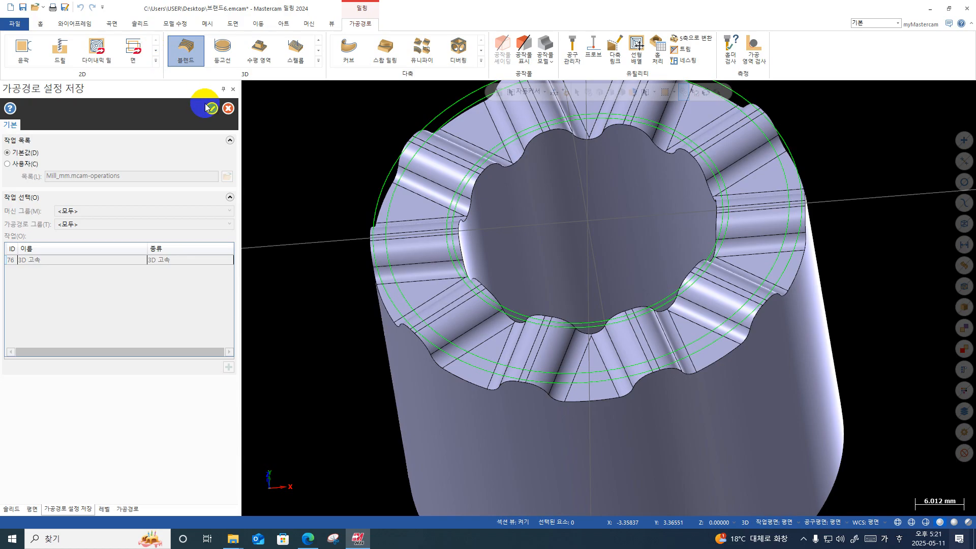
click(211, 108)
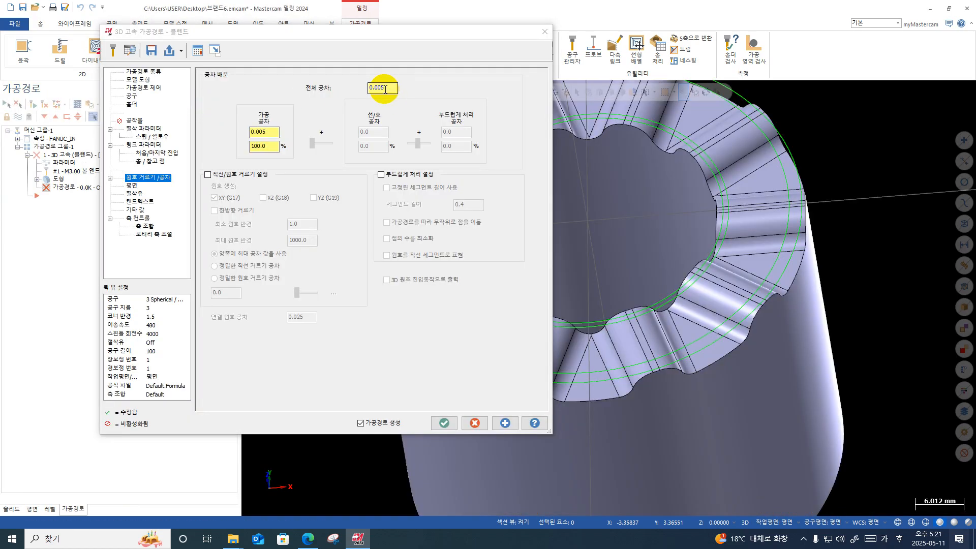
- Review the cut parameters, accept the Blend settings to generate the toolpath, and check its progress in the multi-threading manager
click(150, 128)
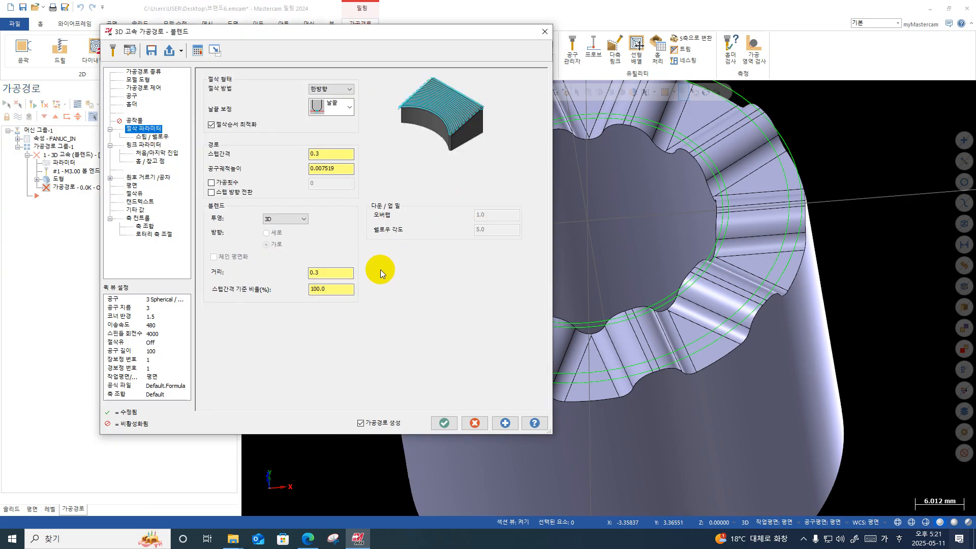
click(444, 421)
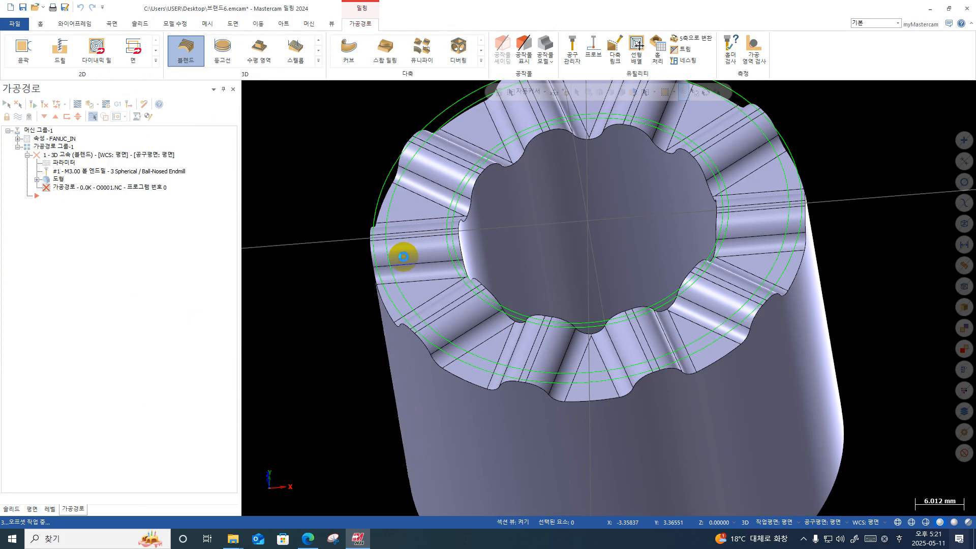
scroll(404, 256, down, 1)
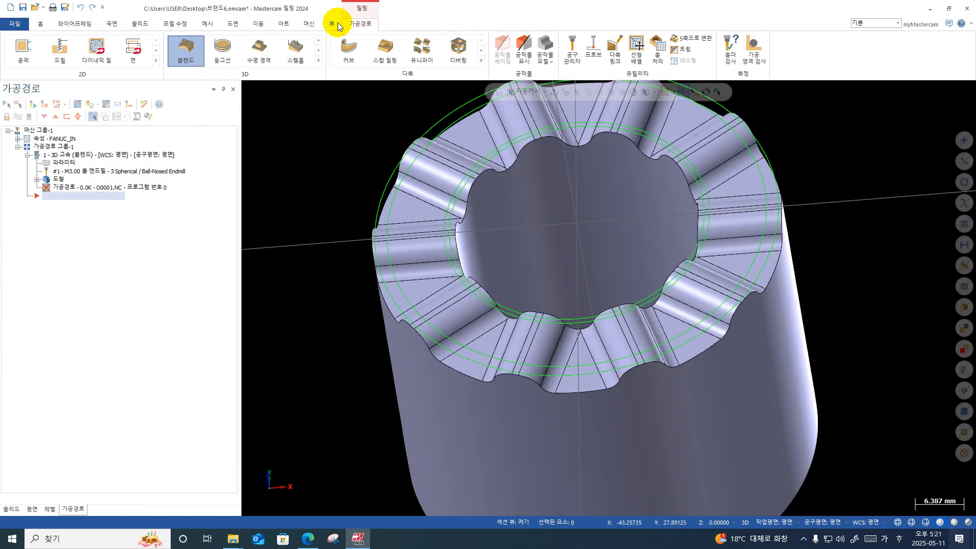
scroll(452, 323, down, 3)
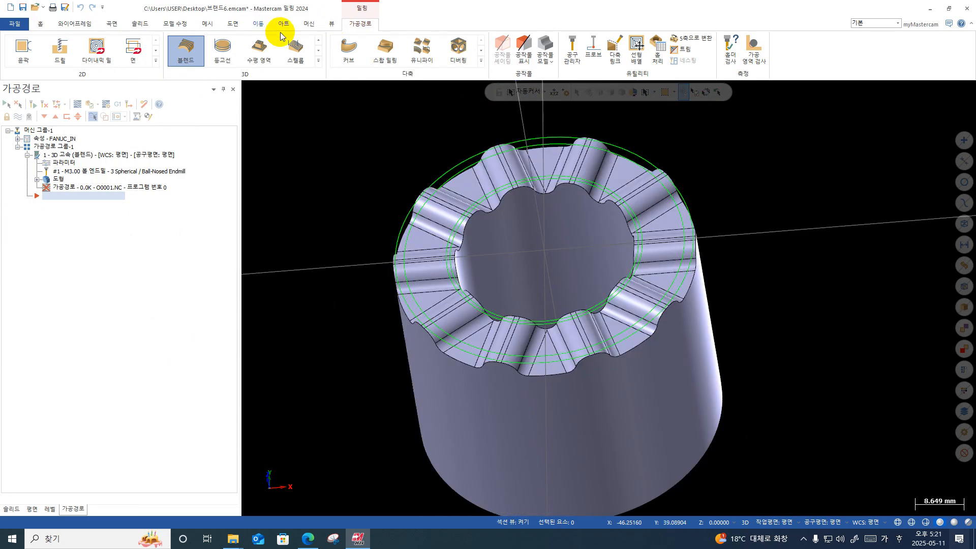
click(333, 24)
click(461, 50)
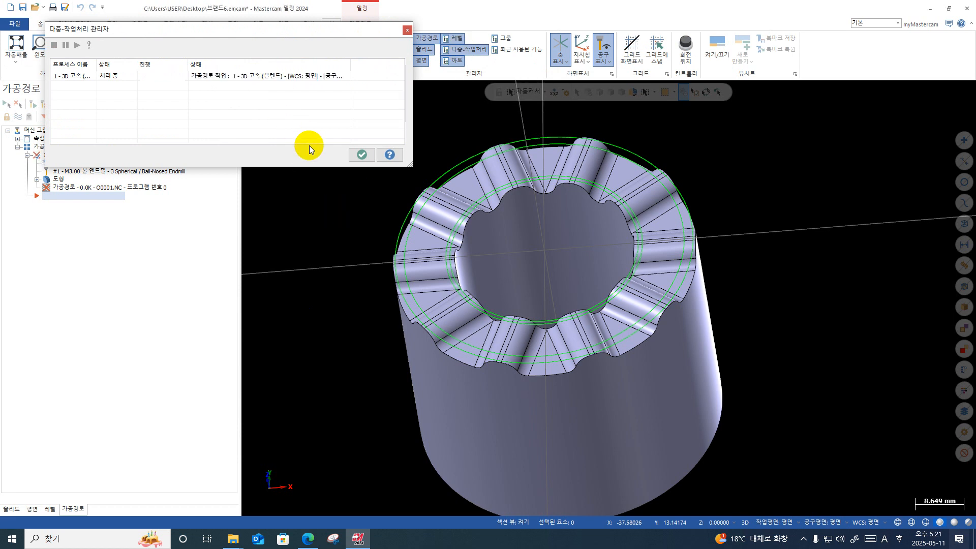
click(360, 155)
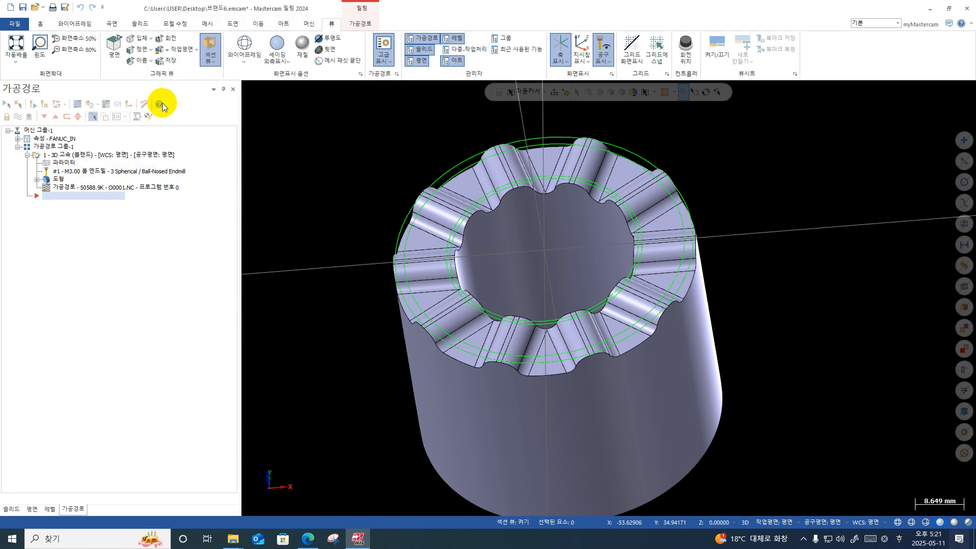
- Backplot the Blend toolpath and examine the ball end mill's passes over the toothed face from several angles, and close the backplot
click(77, 104)
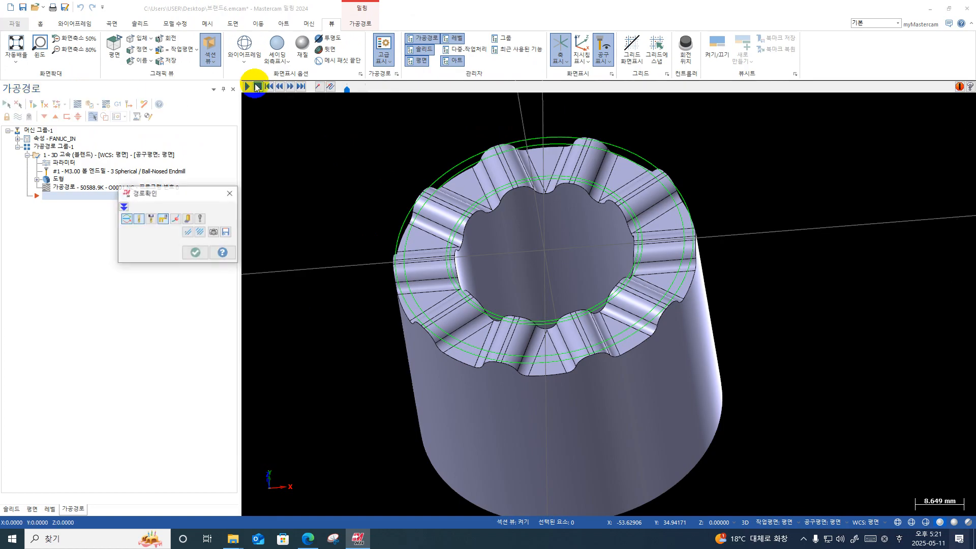
click(247, 87)
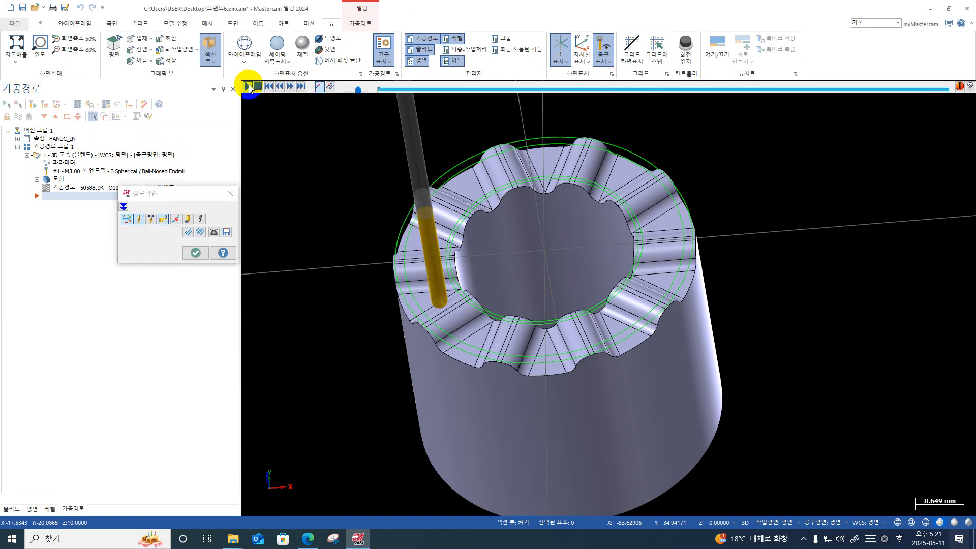
click(248, 87)
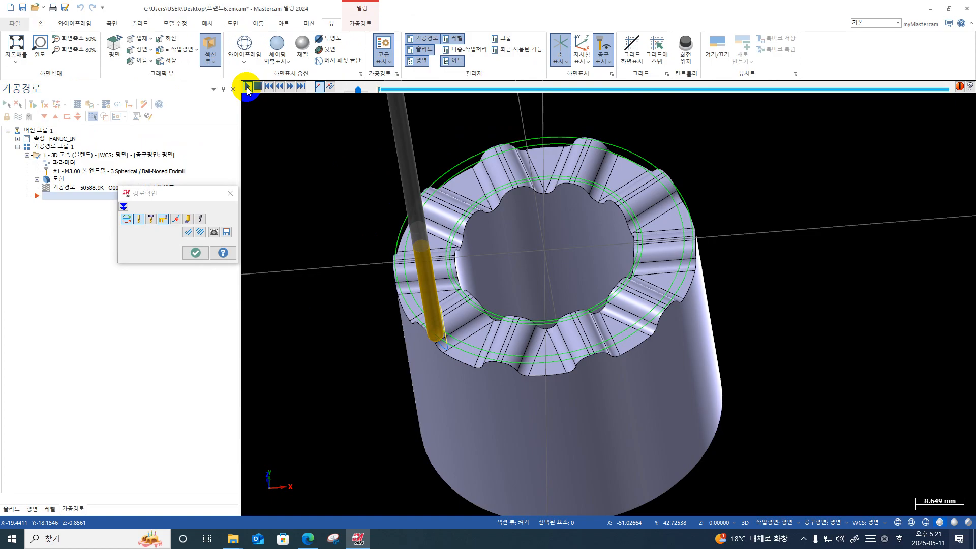
click(247, 87)
scroll(398, 218, up, 3)
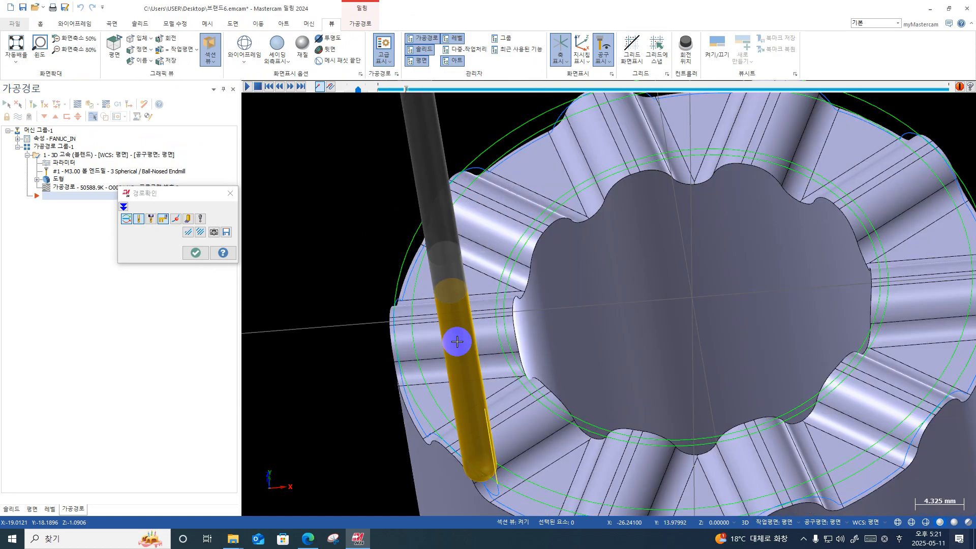
middle_drag(457, 342, 489, 313)
scroll(333, 119, down, 1)
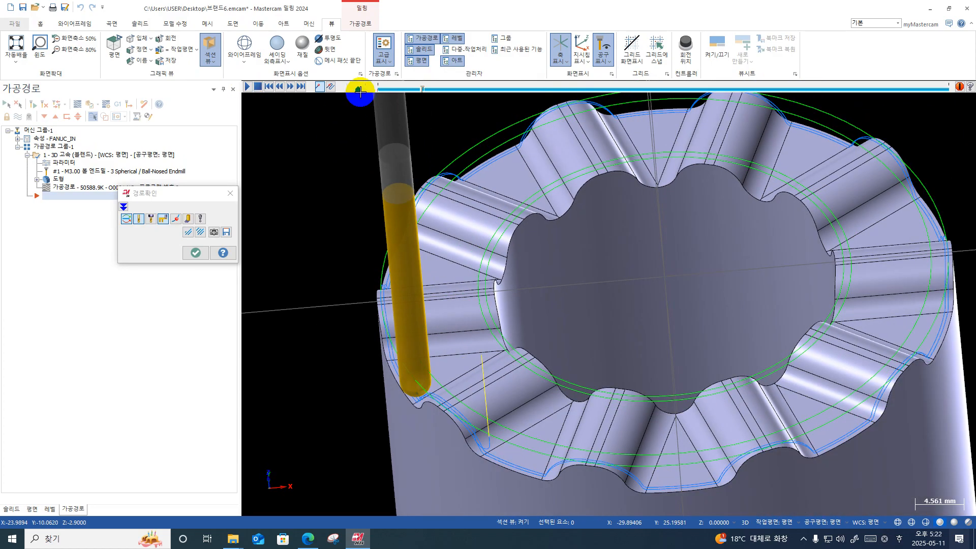
scroll(401, 295, down, 2)
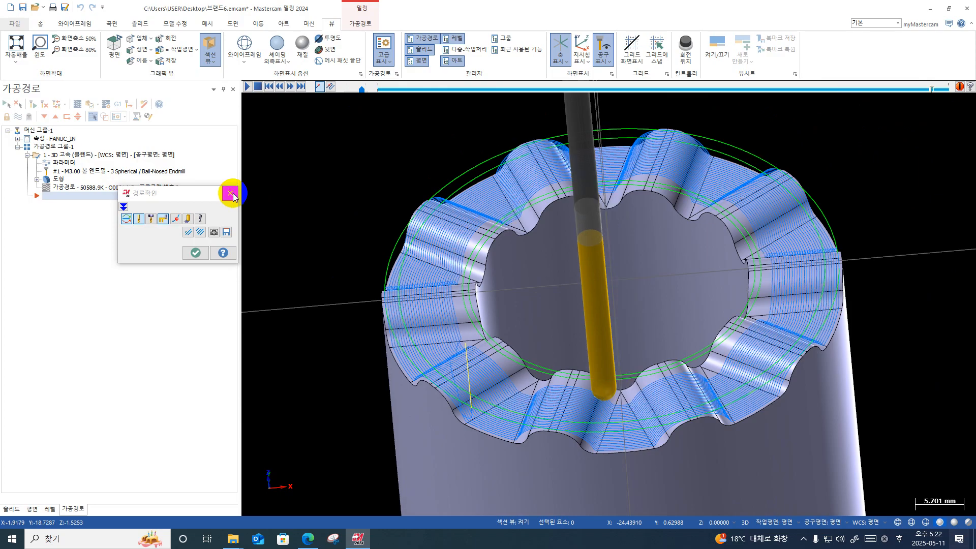
scroll(519, 422, up, 2)
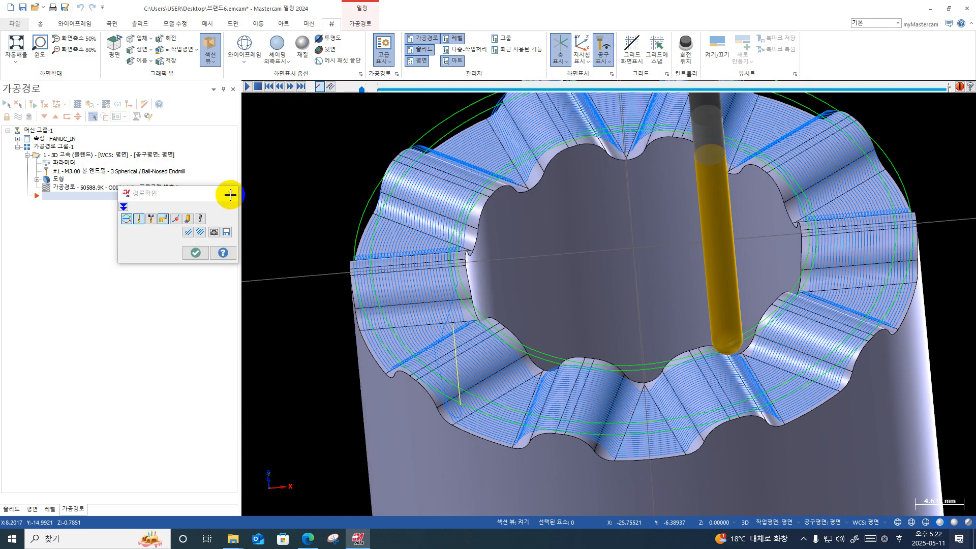
middle_drag(400, 170, 407, 207)
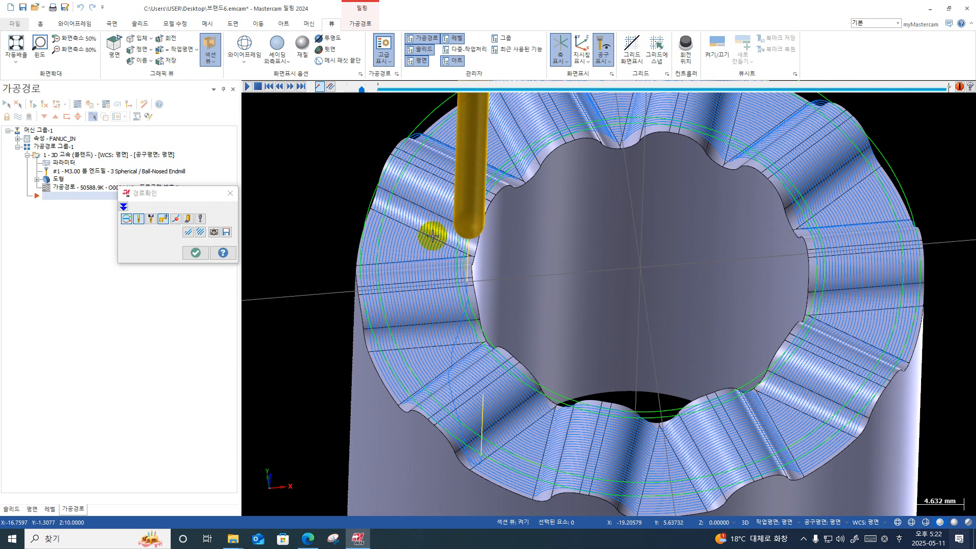
middle_drag(391, 226, 354, 254)
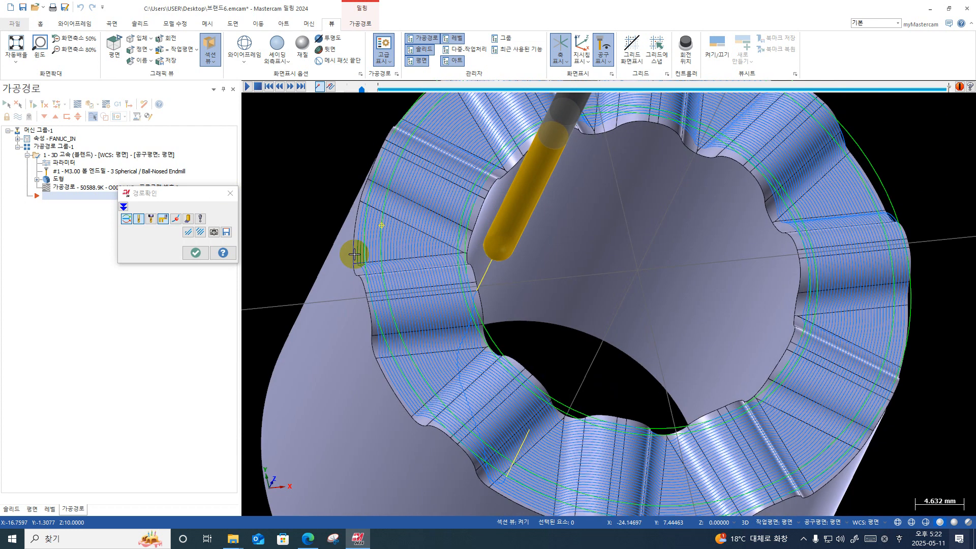
click(229, 193)
scroll(461, 263, down, 1)
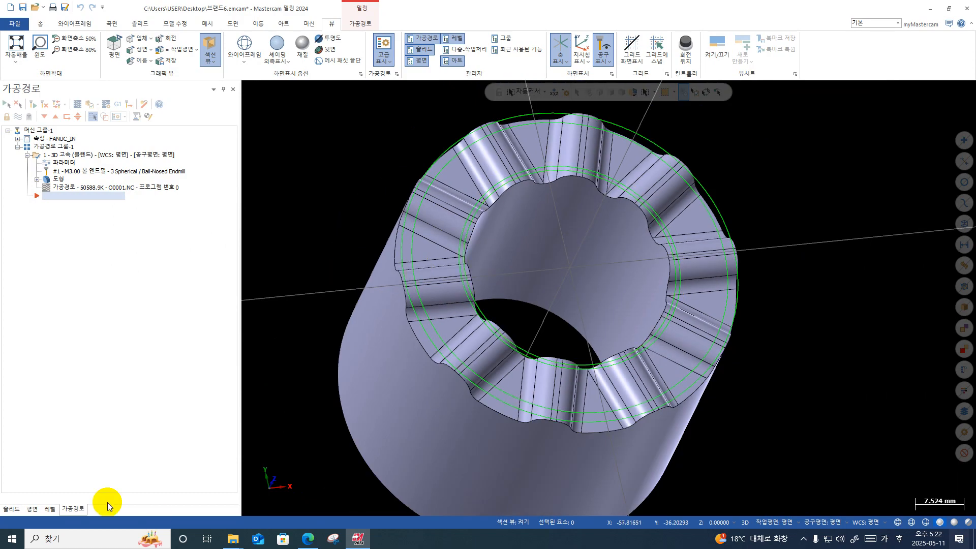
- Open the machine group's stock setup, make level 3 the main level, and hide levels 4, 5 and the temporary level
click(17, 138)
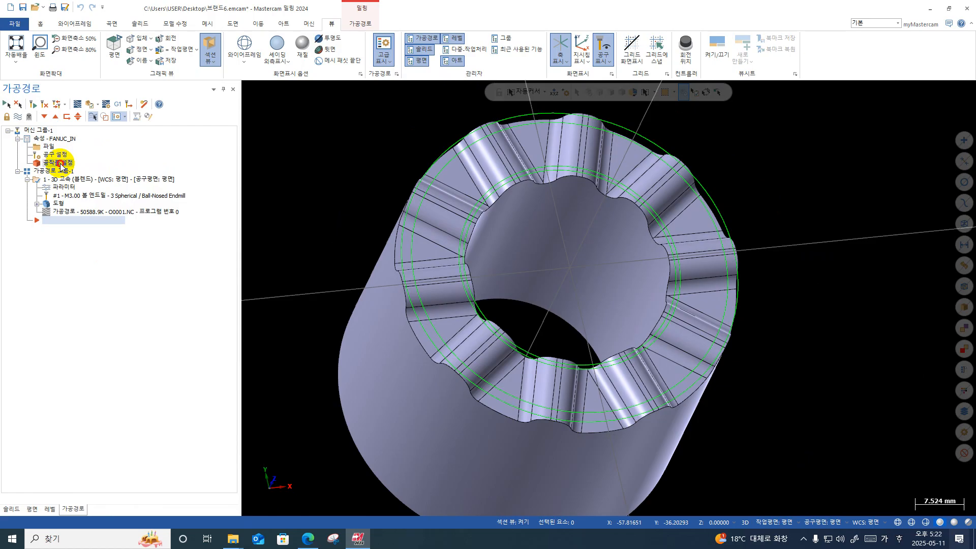
click(60, 164)
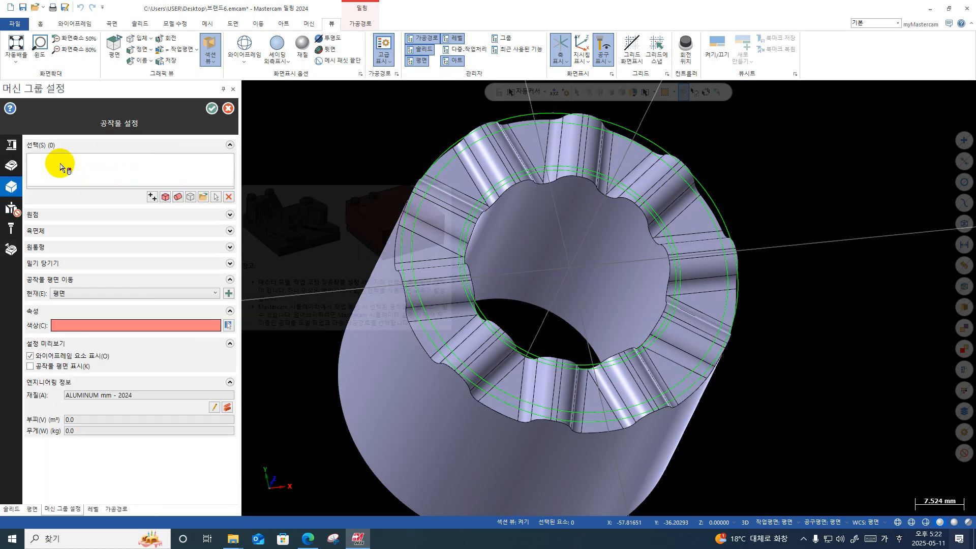
click(94, 509)
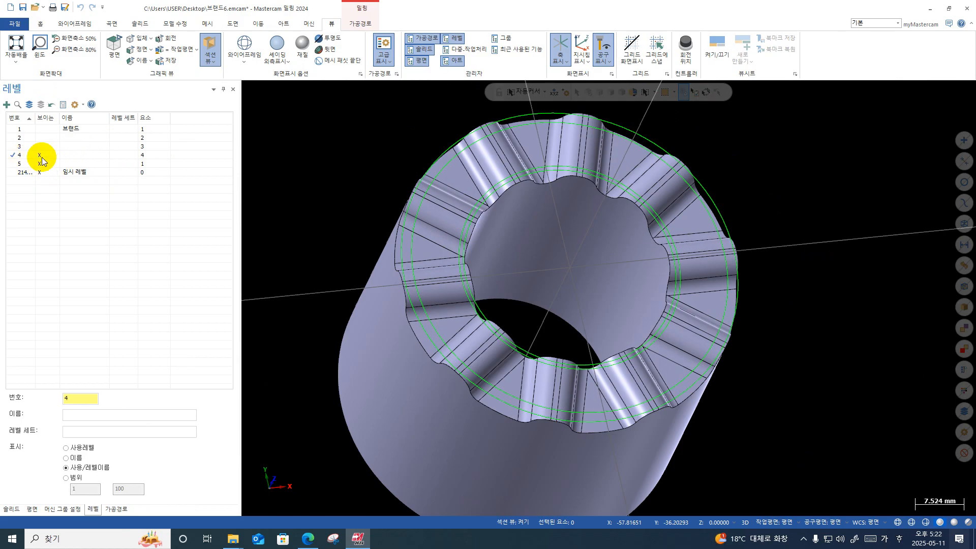
click(19, 146)
click(41, 155)
click(41, 163)
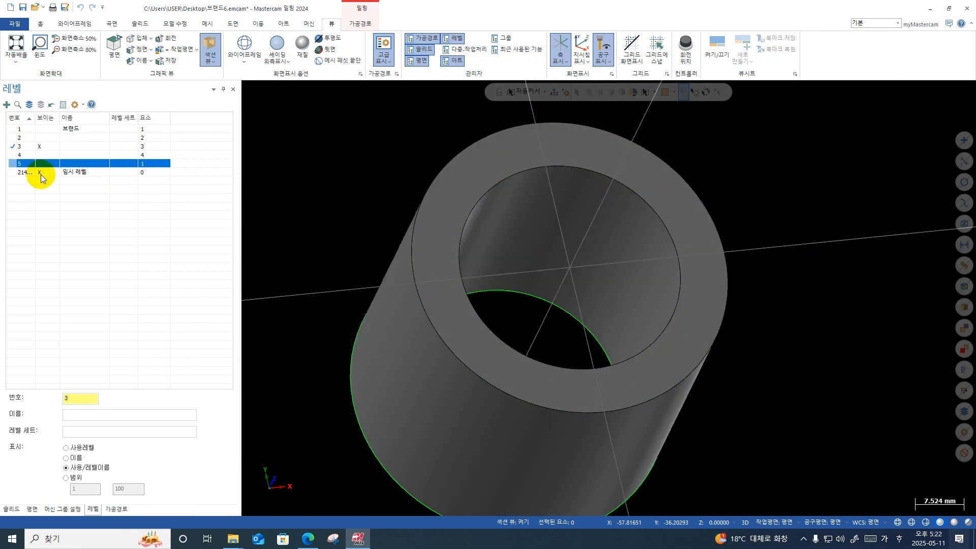
click(41, 172)
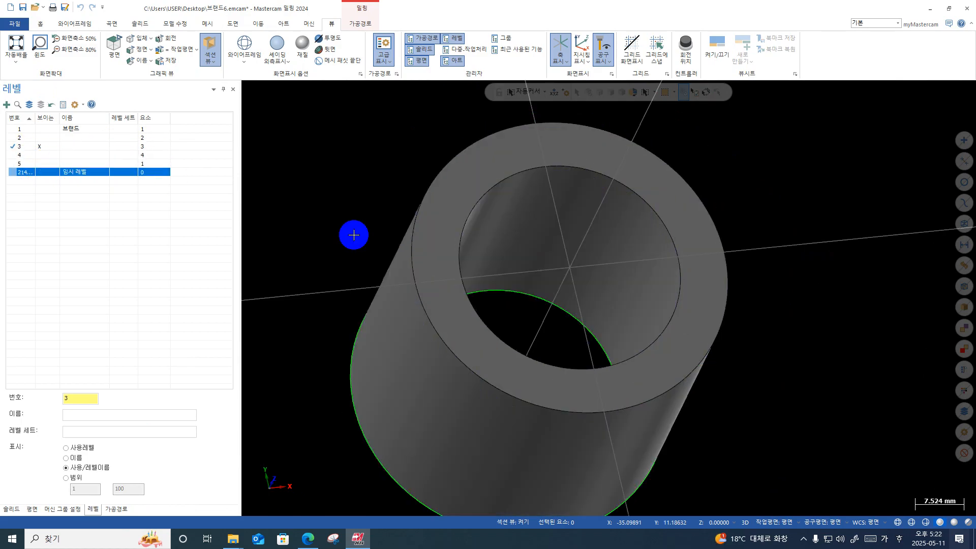
- Select the plain hollow cylinder solid on level 3 as the stock and confirm the stock setup
click(123, 509)
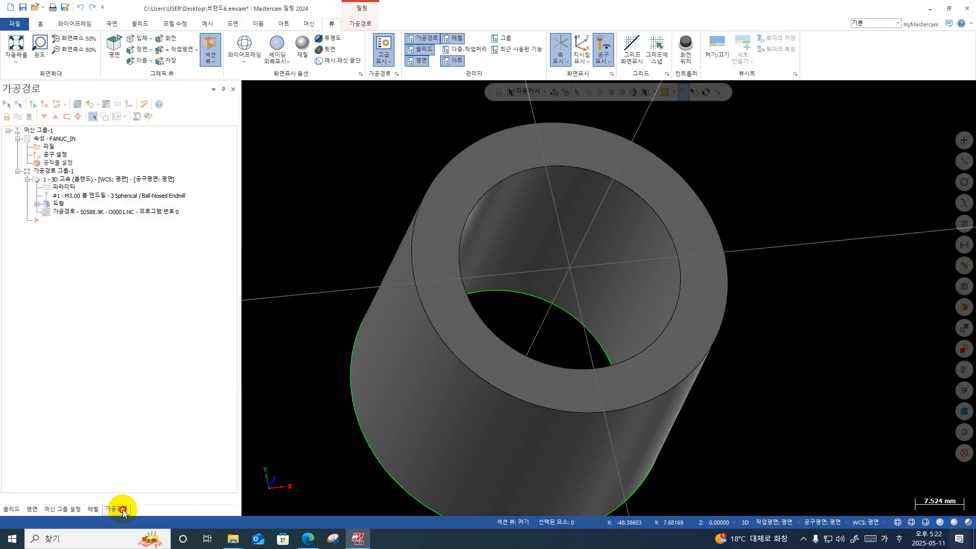
click(68, 507)
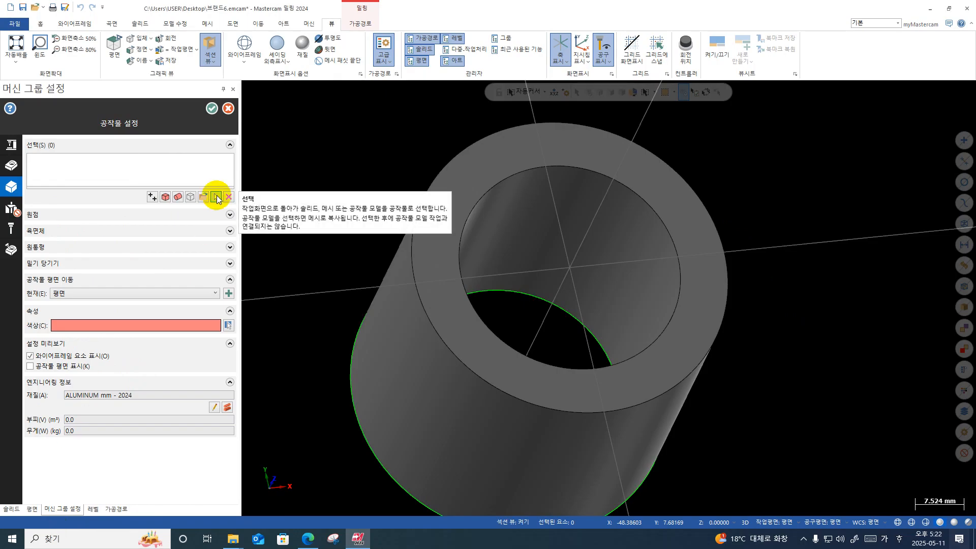
click(216, 198)
click(414, 322)
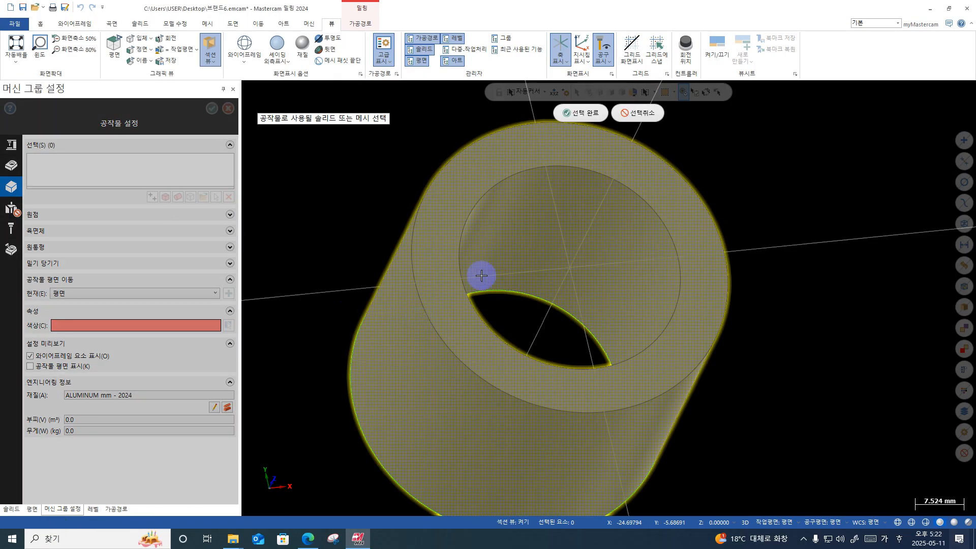
click(577, 116)
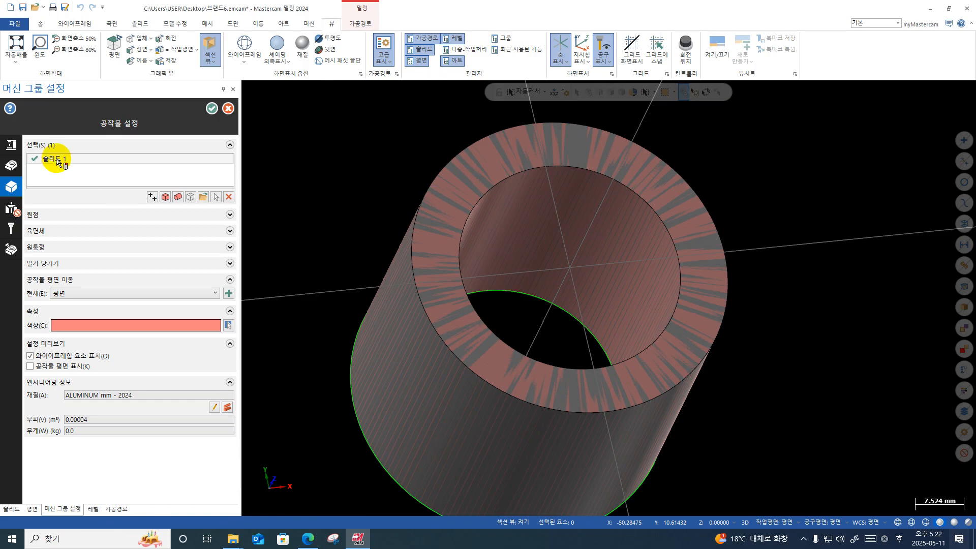
click(213, 107)
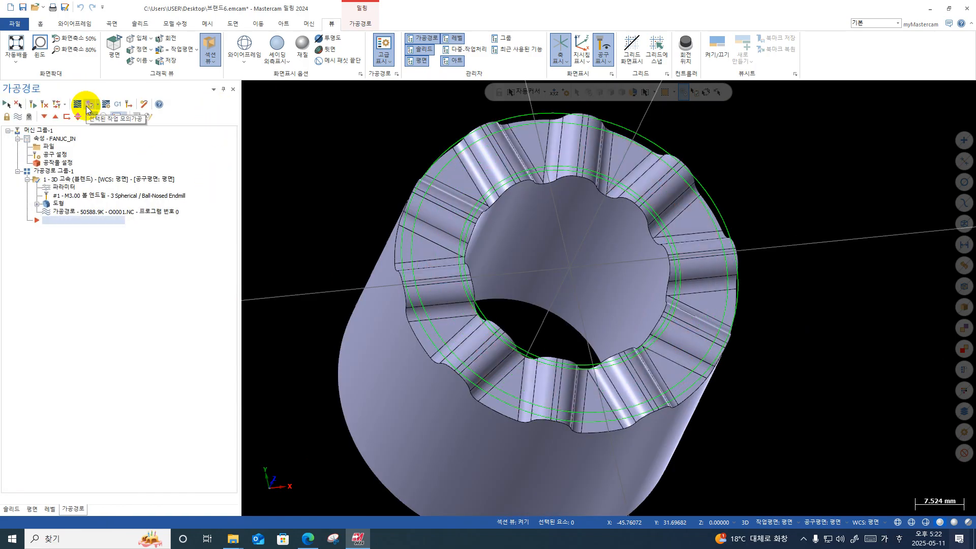
- Open the machining verification of the Blend operation, orbit to the stock's top face, and reduce the playback speed
click(88, 105)
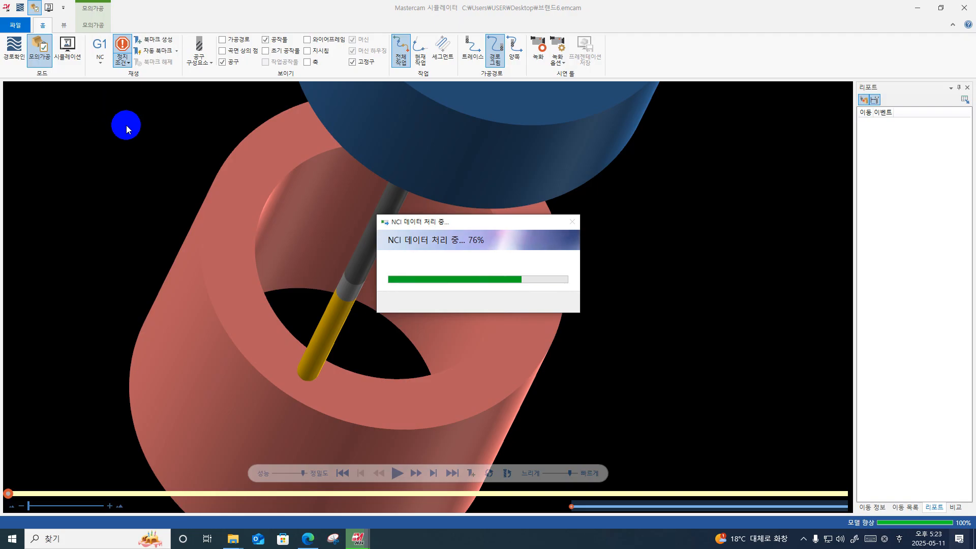
click(383, 307)
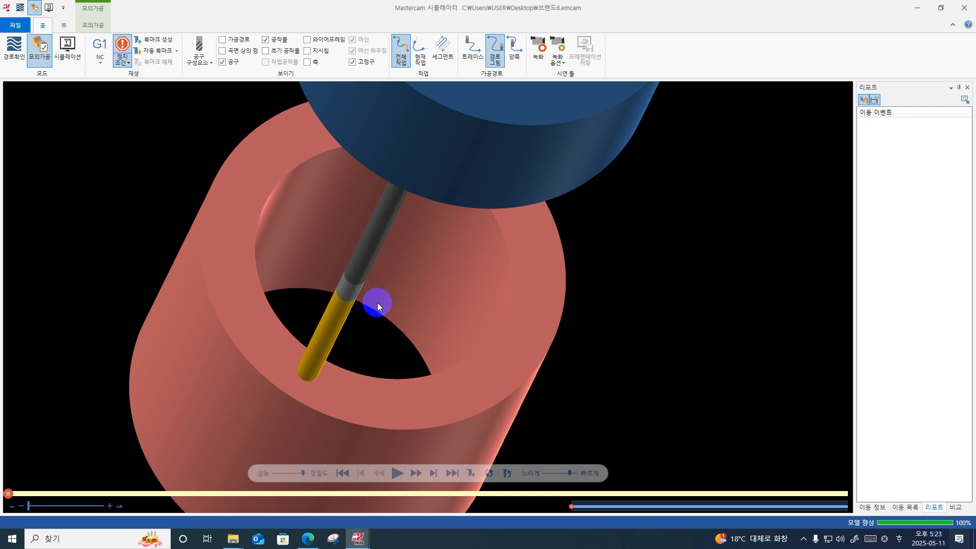
middle_drag(466, 362, 448, 376)
click(546, 472)
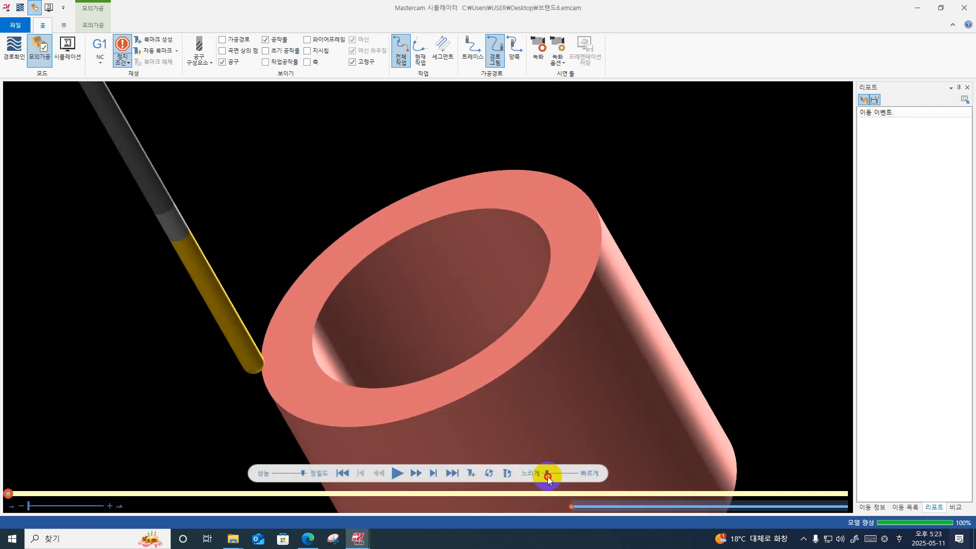
- Play the Blend verification, examine the ball end mill's approach to the tube's top edge, and raise the playback speed
click(395, 475)
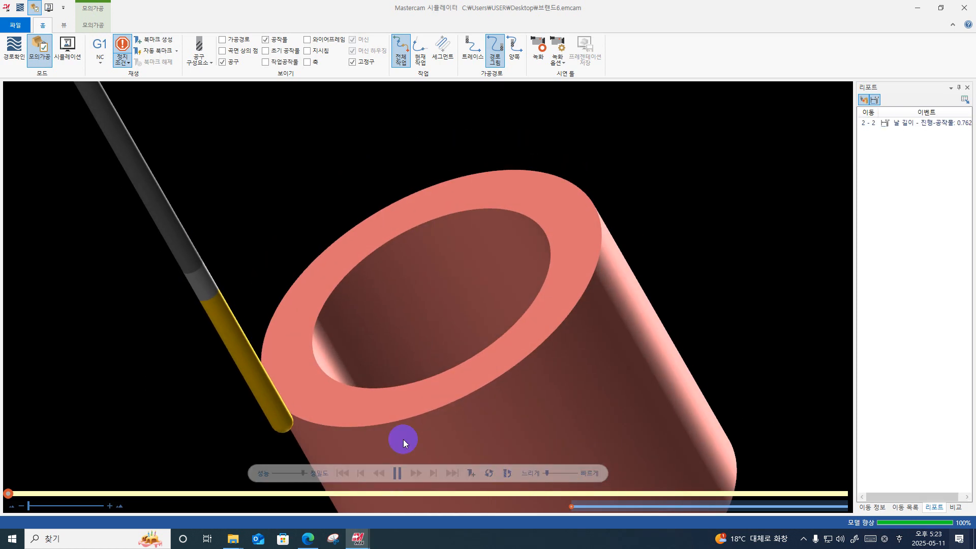
scroll(293, 415, up, 2)
scroll(294, 416, up, 3)
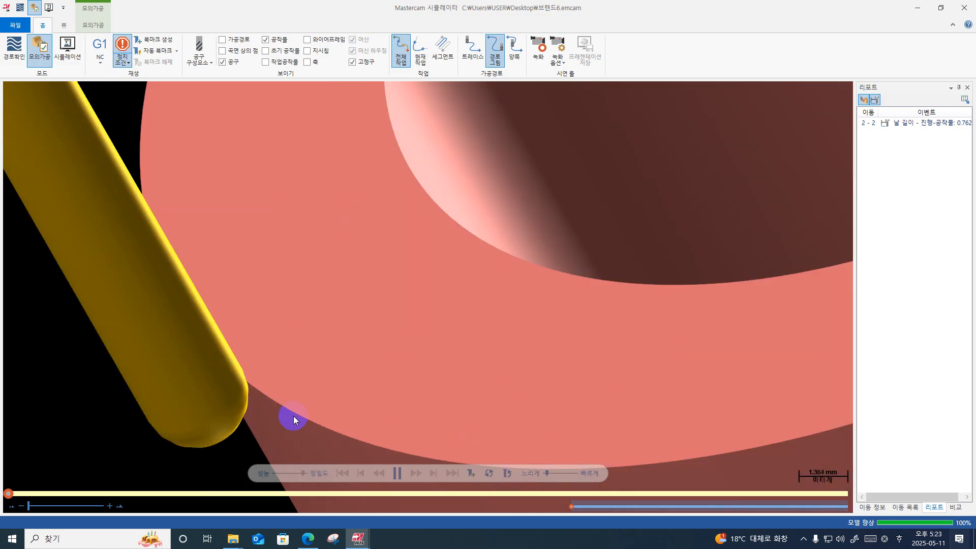
scroll(248, 391, up, 2)
middle_drag(244, 381, 259, 375)
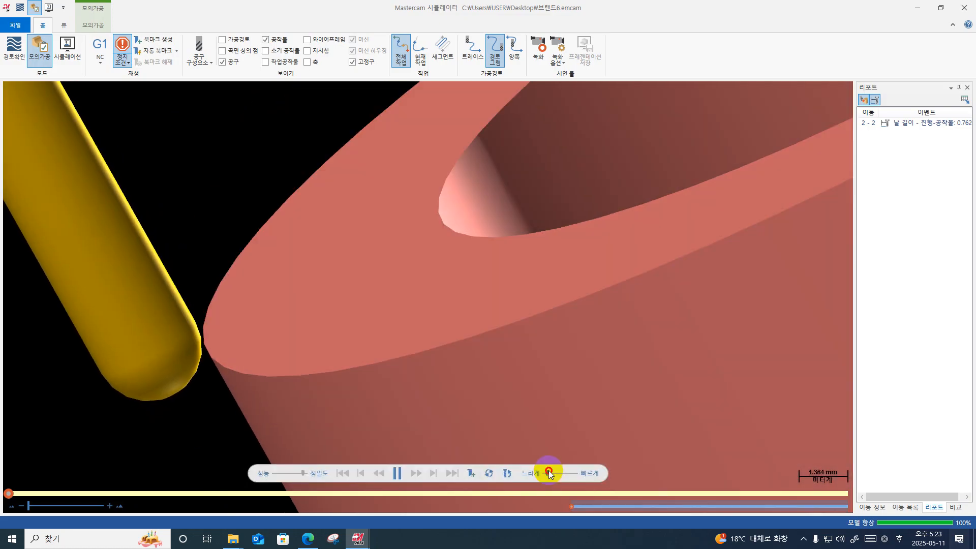
drag(547, 473, 562, 474)
scroll(409, 381, down, 5)
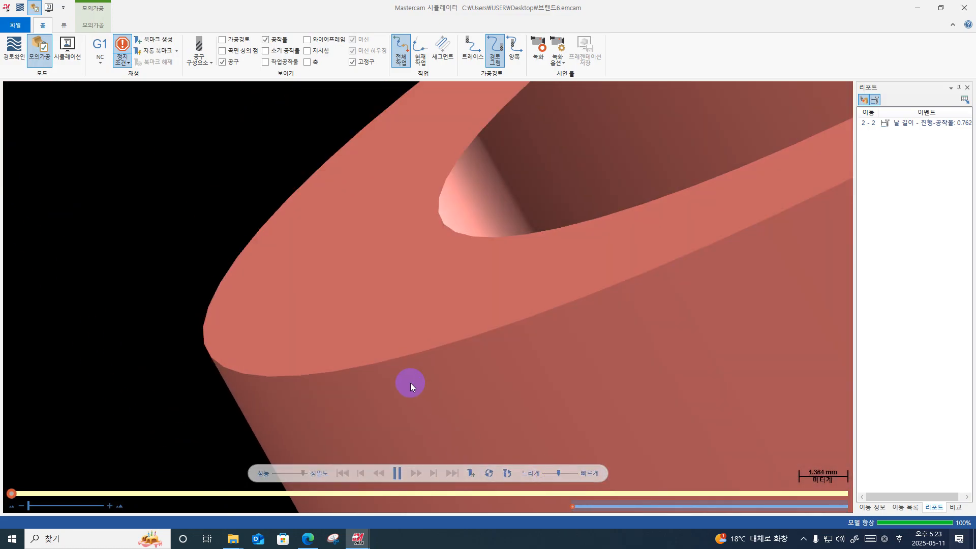
scroll(410, 379, down, 2)
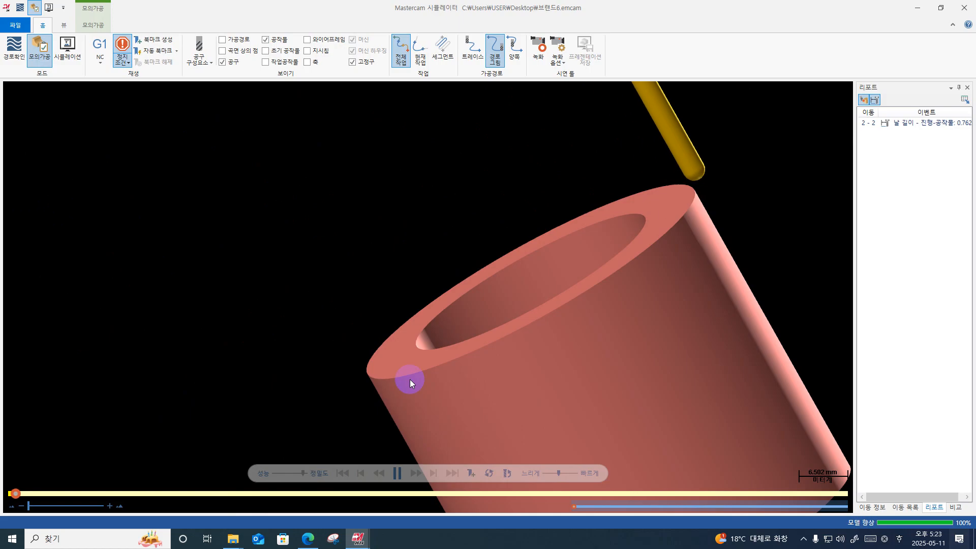
- Run the verification to the end at maximum speed, viewing the teeth cut around the tube's face, and close the simulator
drag(557, 473, 567, 473)
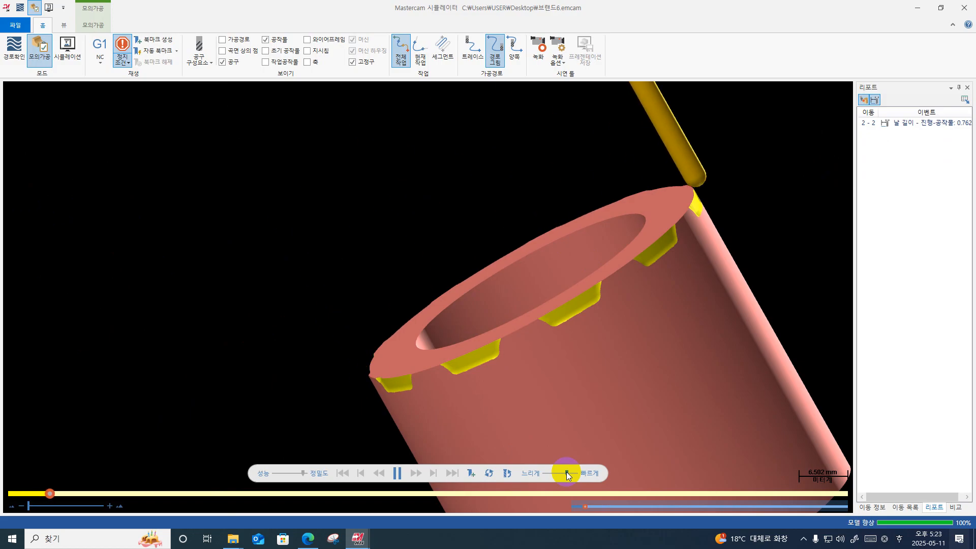
mouse_move(701, 402)
middle_down()
mouse_move(604, 329)
mouse_move(589, 490)
middle_up()
click(575, 475)
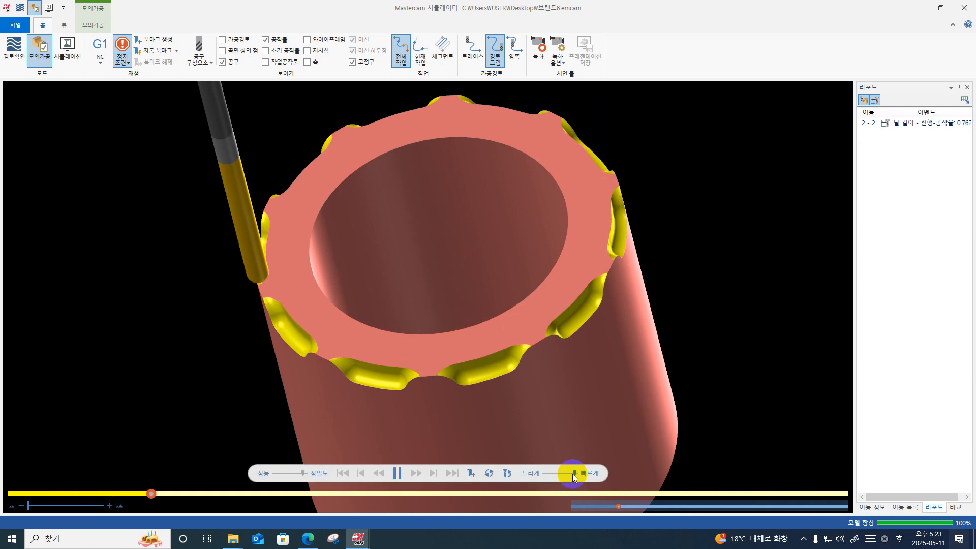
drag(573, 474, 580, 474)
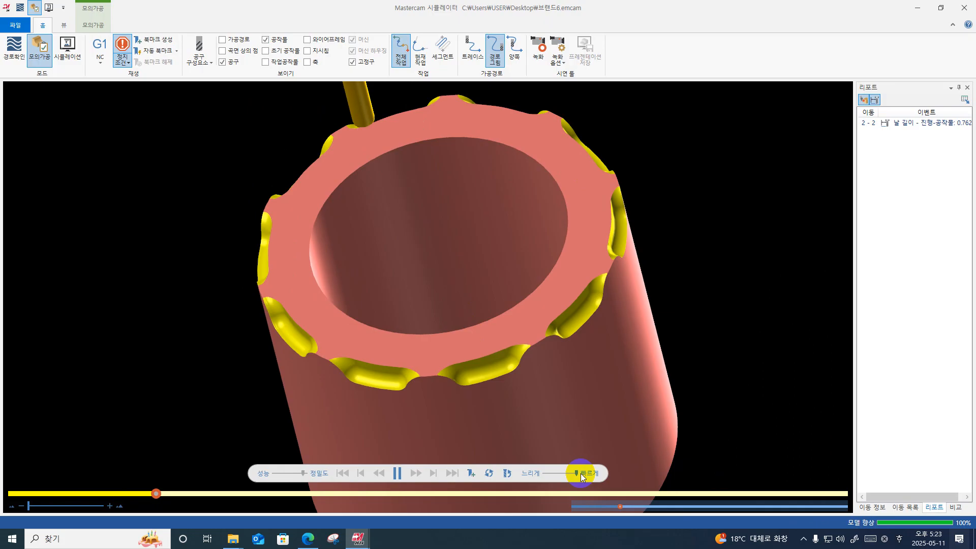
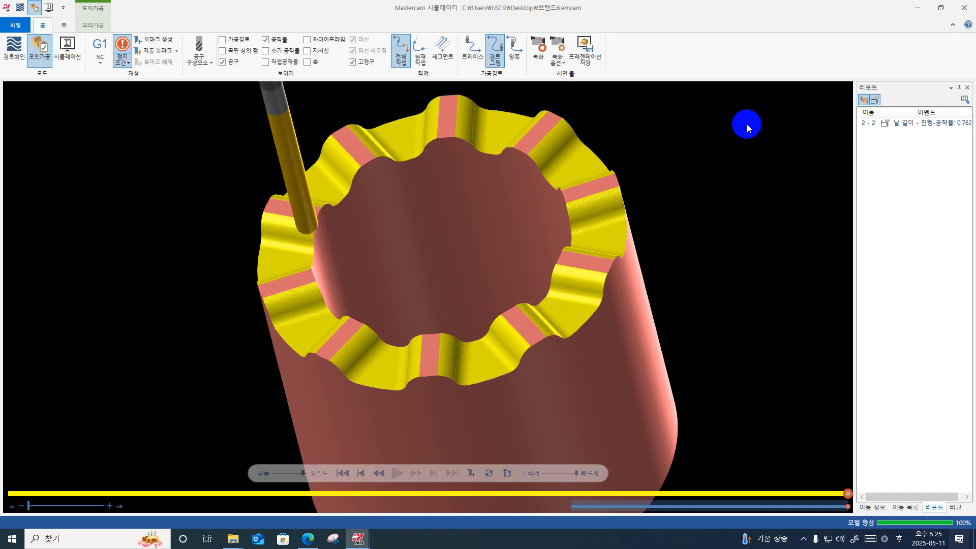
click(964, 8)
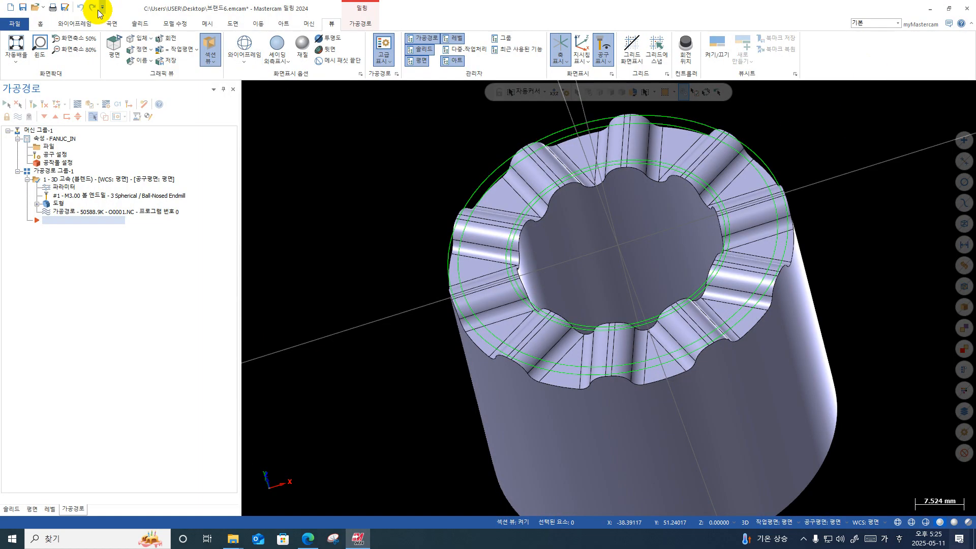
double_click(56, 7)
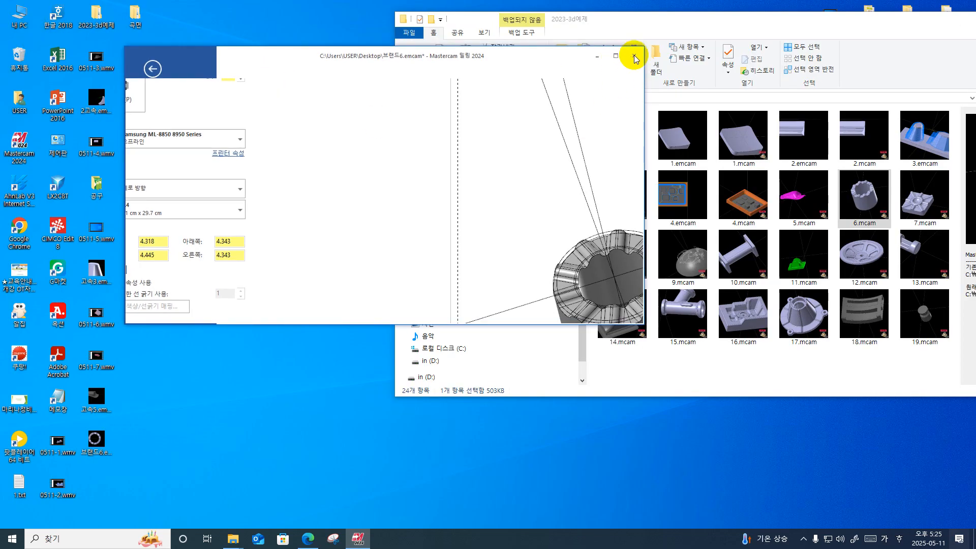
double_click(150, 67)
click(27, 21)
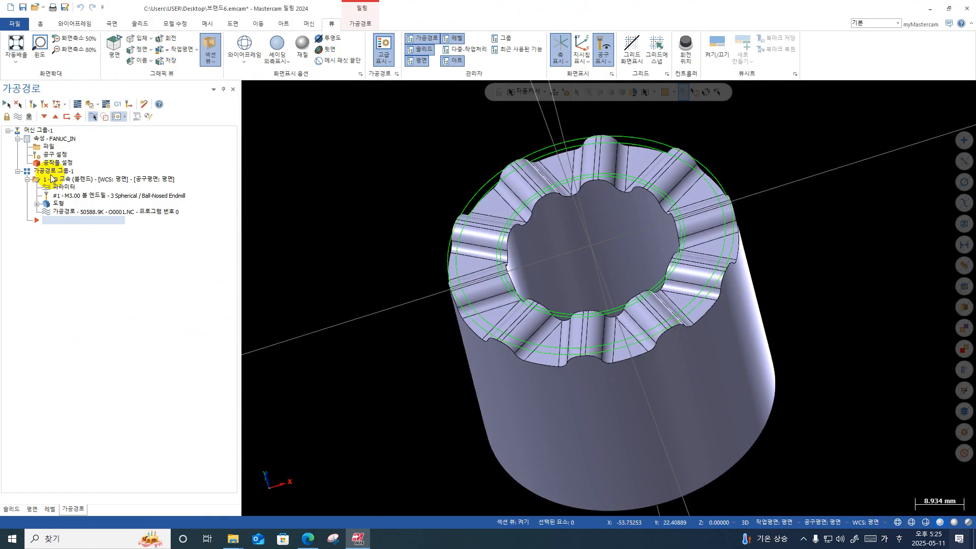
- Duplicate the 3D high-speed Blend operation and set the copy's stepover to 0.15 mm in its cut parameters
click(53, 179)
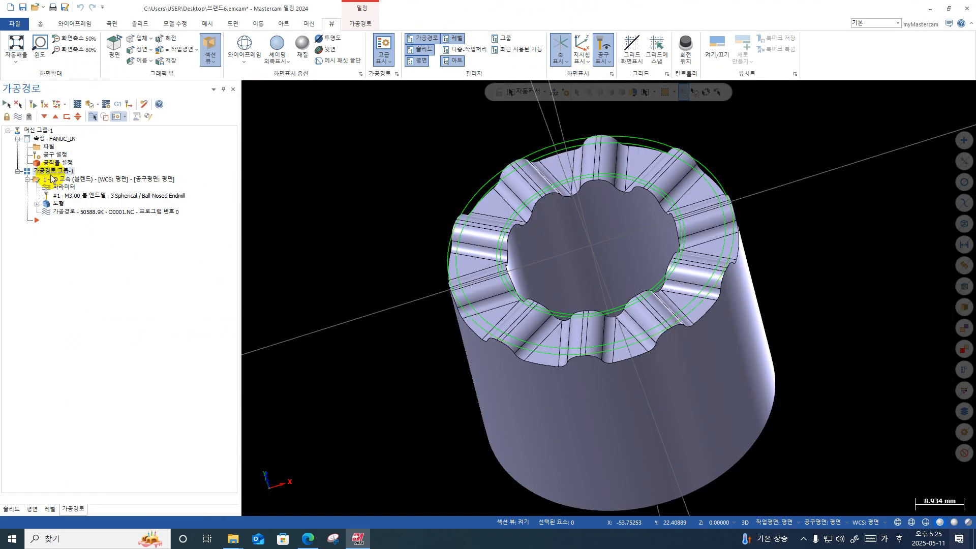
key(ctrl+c)
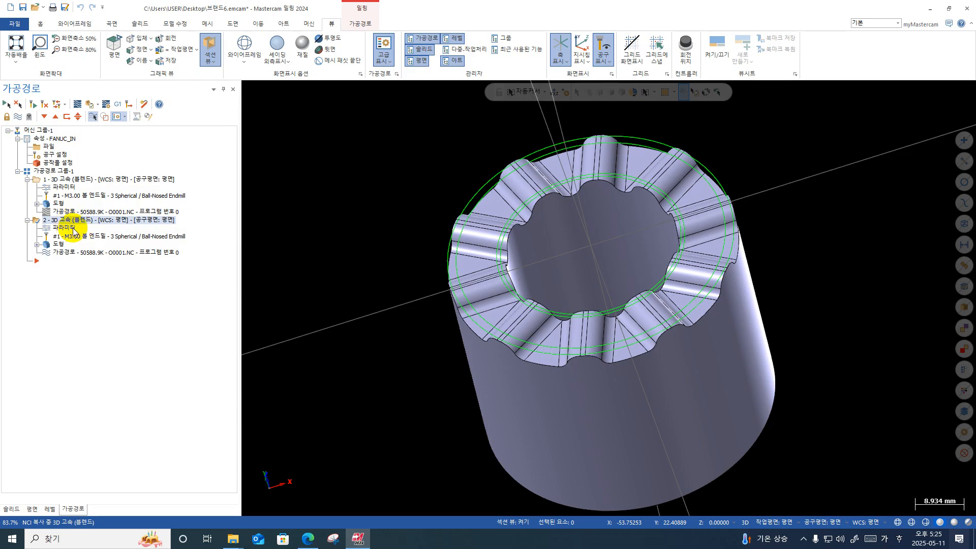
click(72, 230)
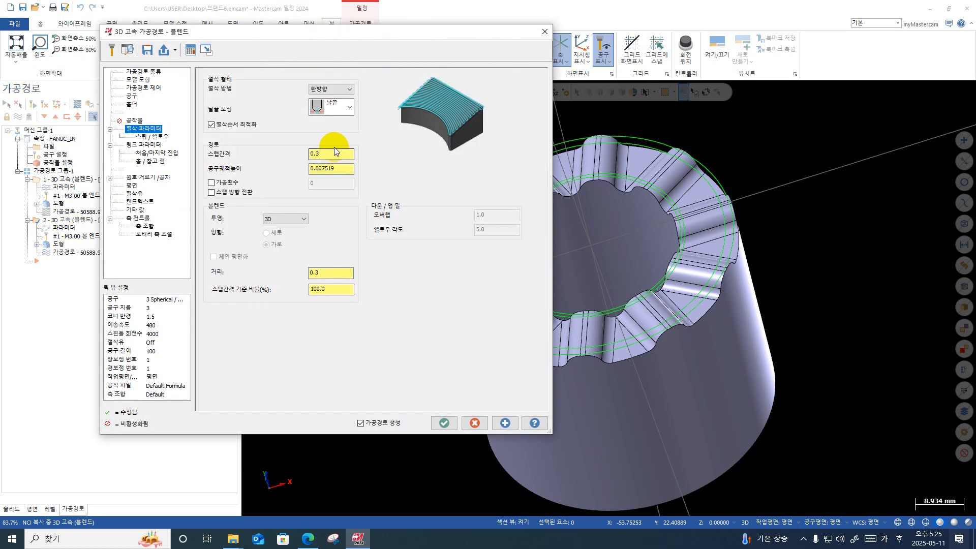
text(0.15)
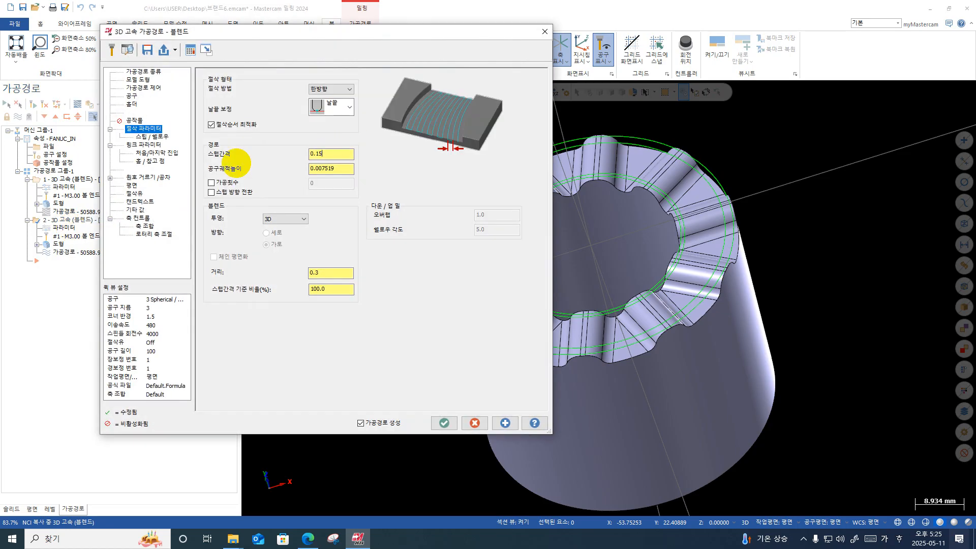
key(Return)
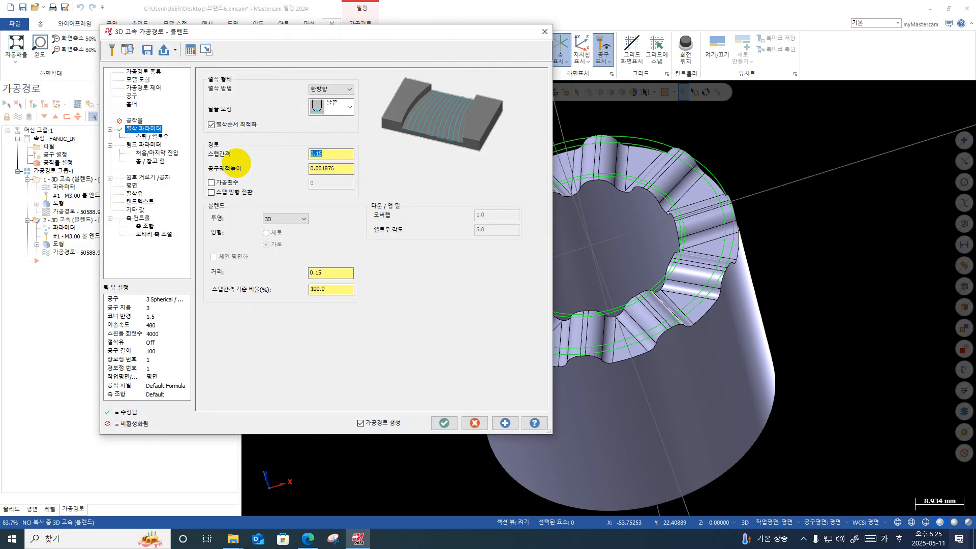
- Set the copied operation's wall and floor stock to leave to 0 for the machining geometry, generate its toolpath, and save the file
click(143, 80)
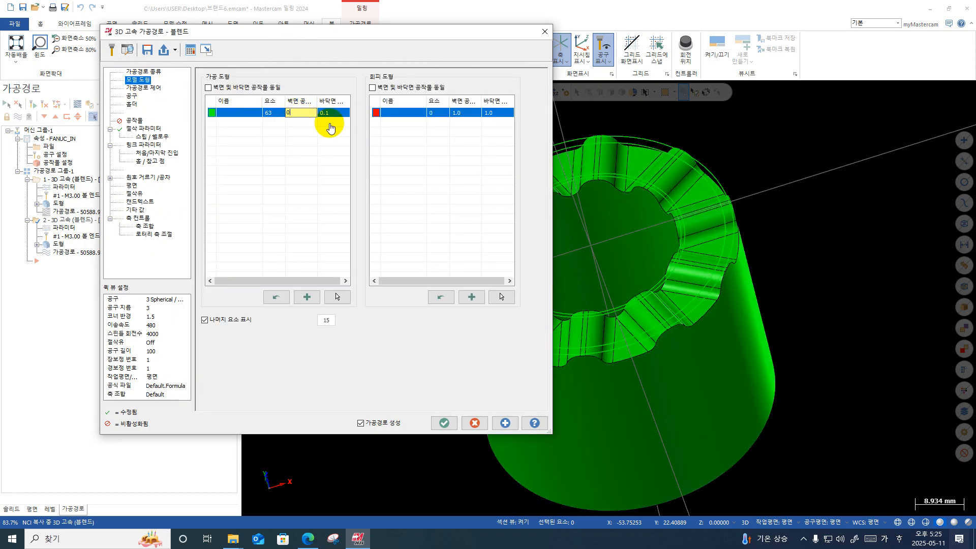
click(331, 113)
text(0)
click(463, 113)
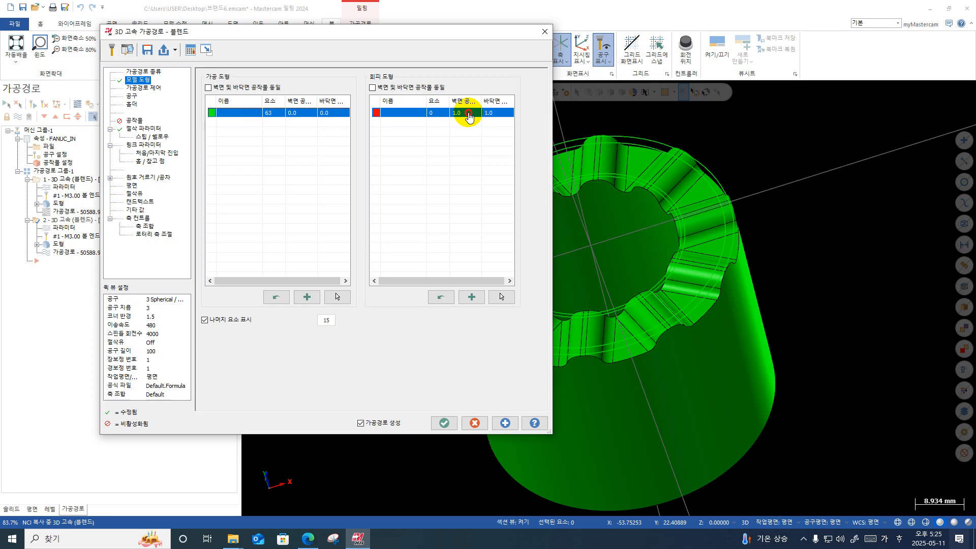
click(444, 423)
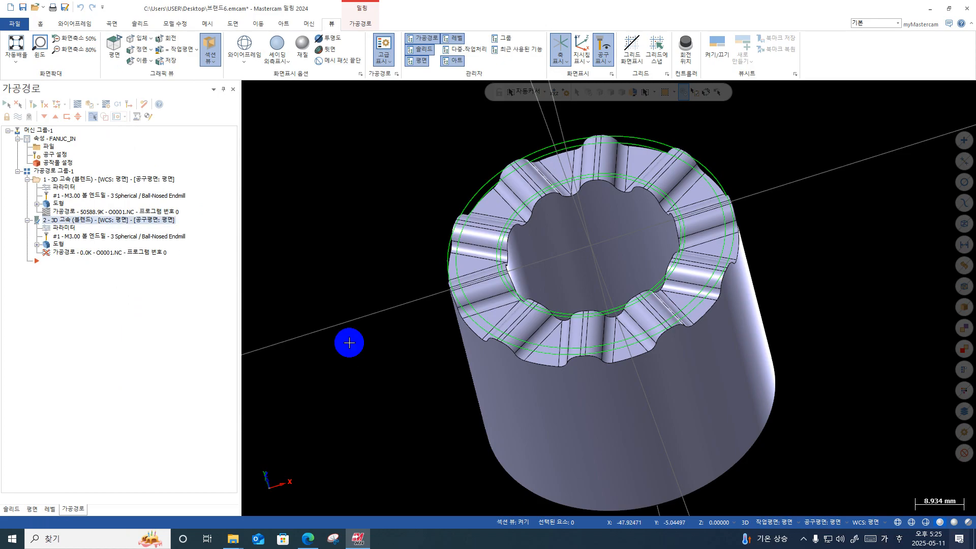
click(22, 7)
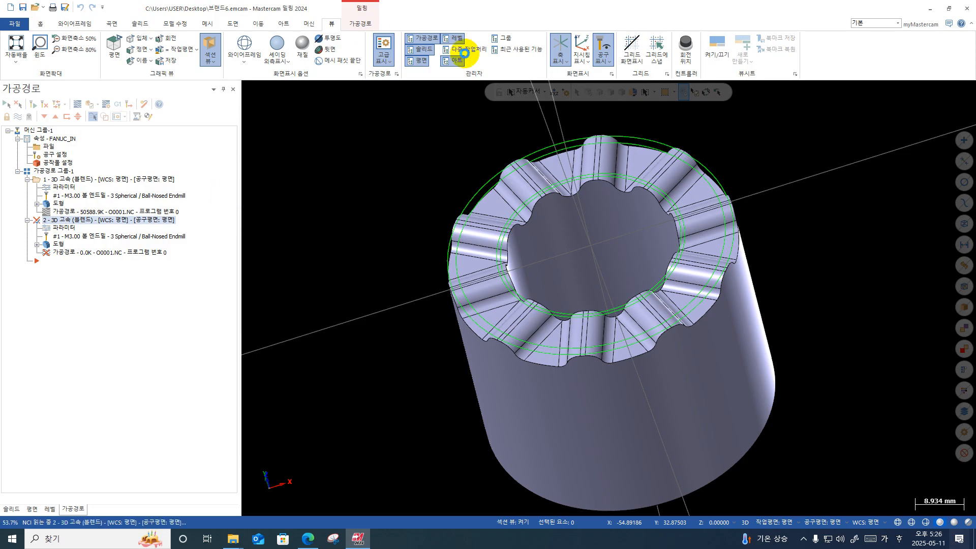
- Backplot the second Blend operation and advance it to the end of its toolpath
click(79, 102)
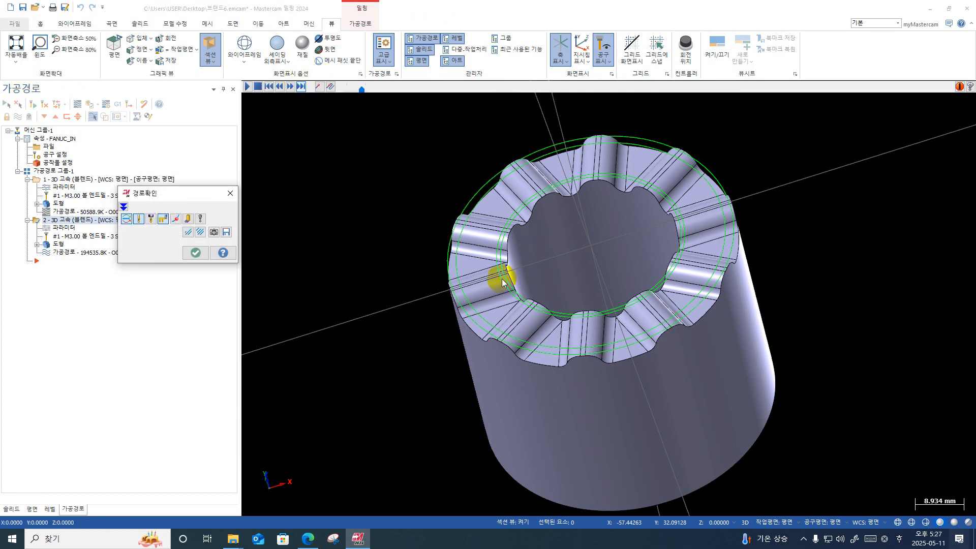
click(488, 293)
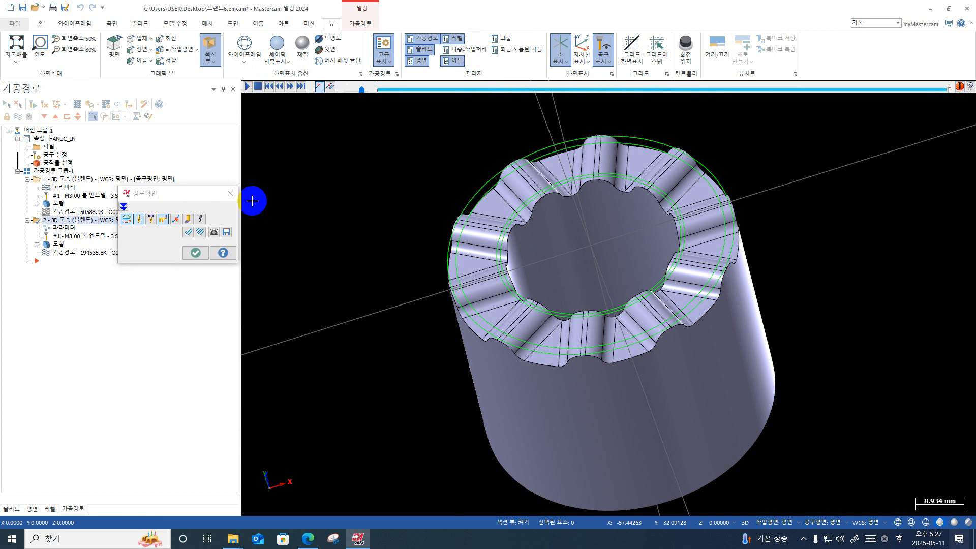
click(234, 197)
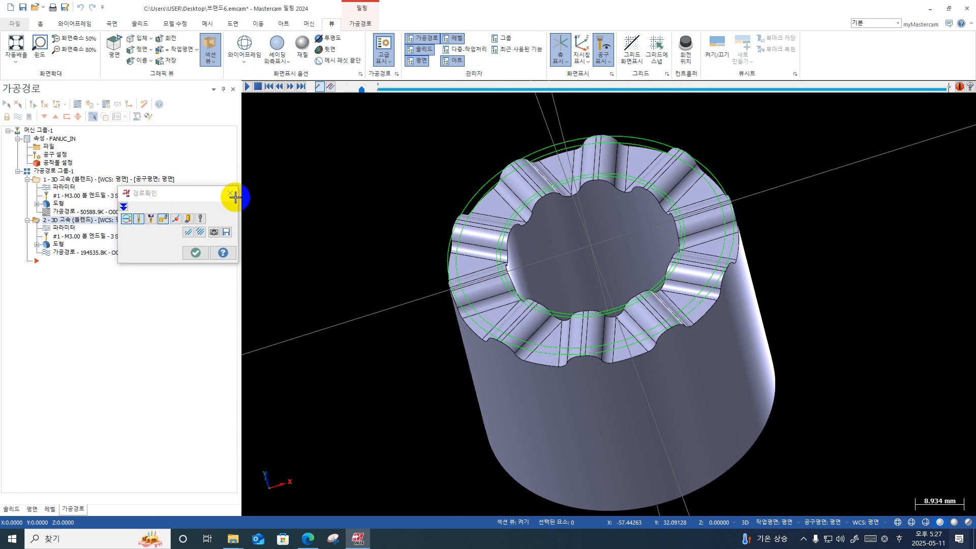
click(301, 89)
- Examine the spacing of the finishing passes over the teeth, up close and across the whole tube face
scroll(349, 159, up, 4)
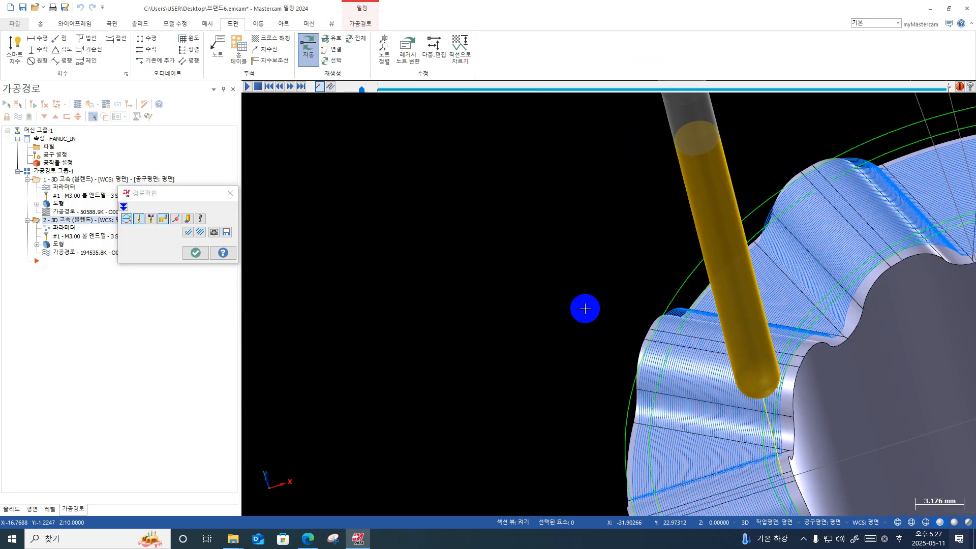
scroll(689, 258, up, 2)
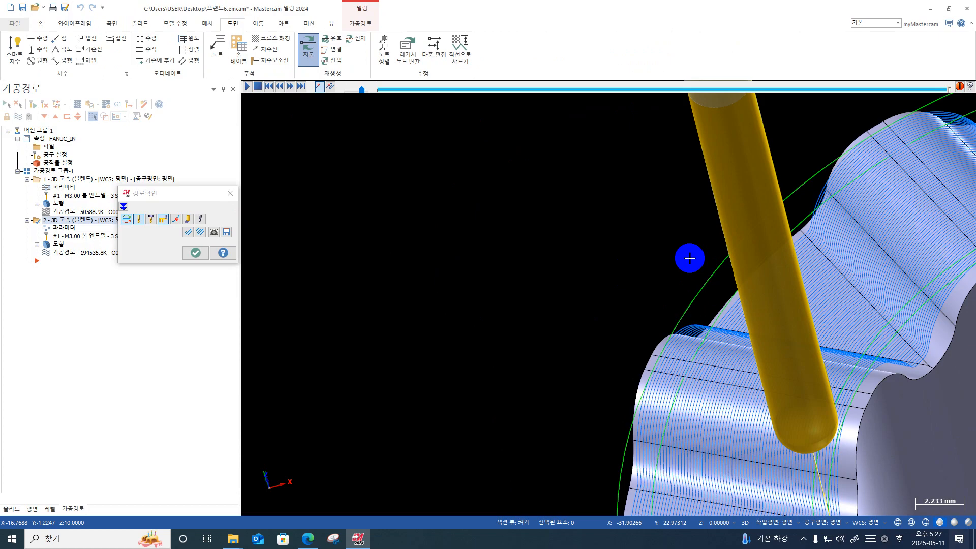
scroll(689, 260, down, 1)
scroll(687, 260, down, 1)
scroll(687, 260, up, 3)
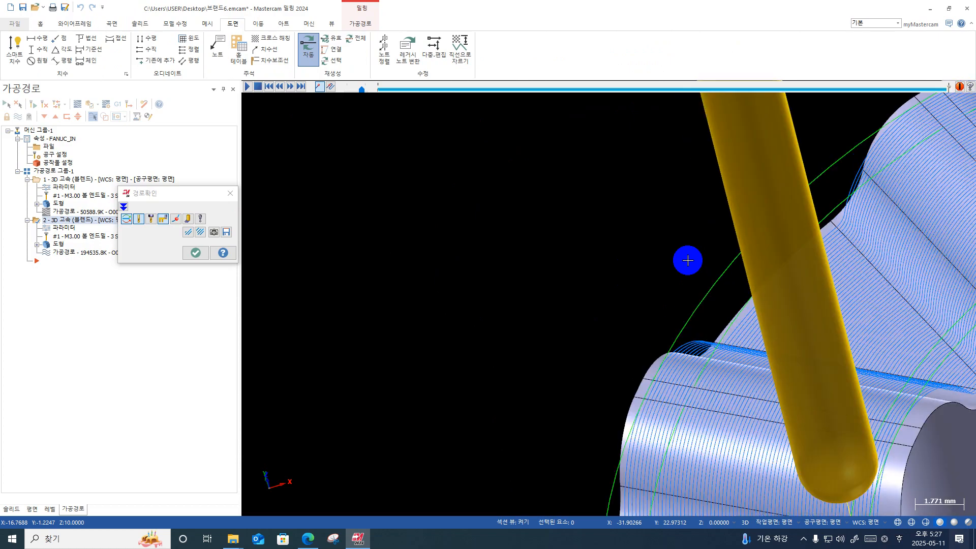
scroll(688, 260, up, 1)
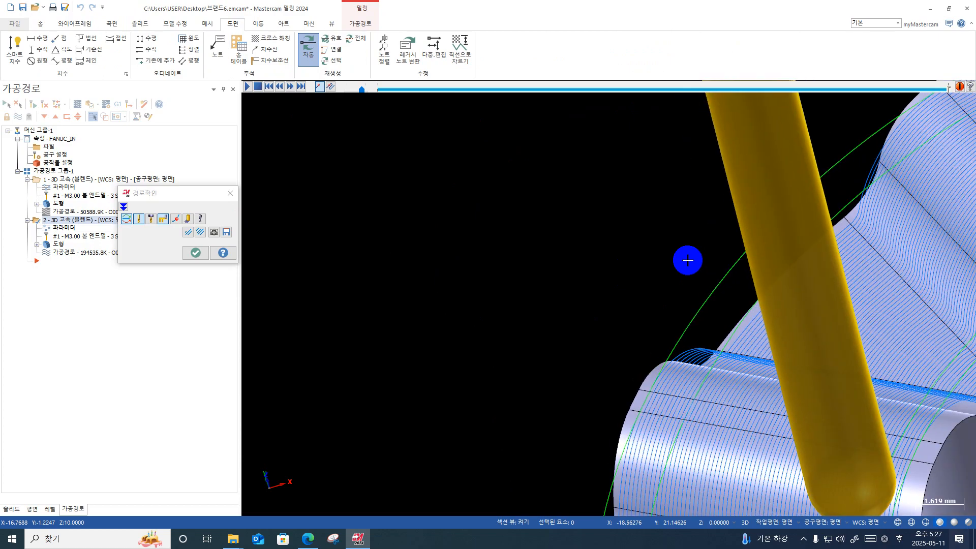
scroll(687, 260, down, 2)
scroll(688, 260, down, 2)
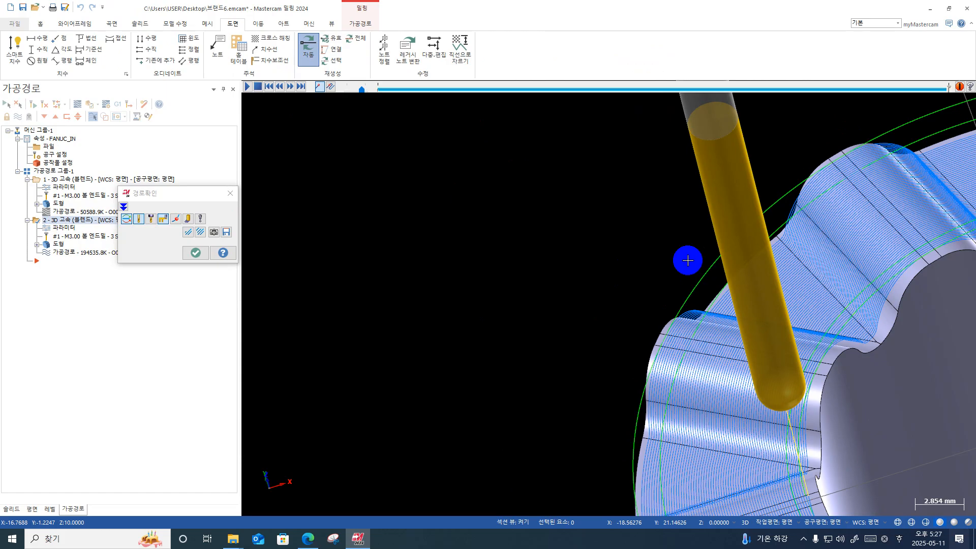
scroll(687, 260, down, 2)
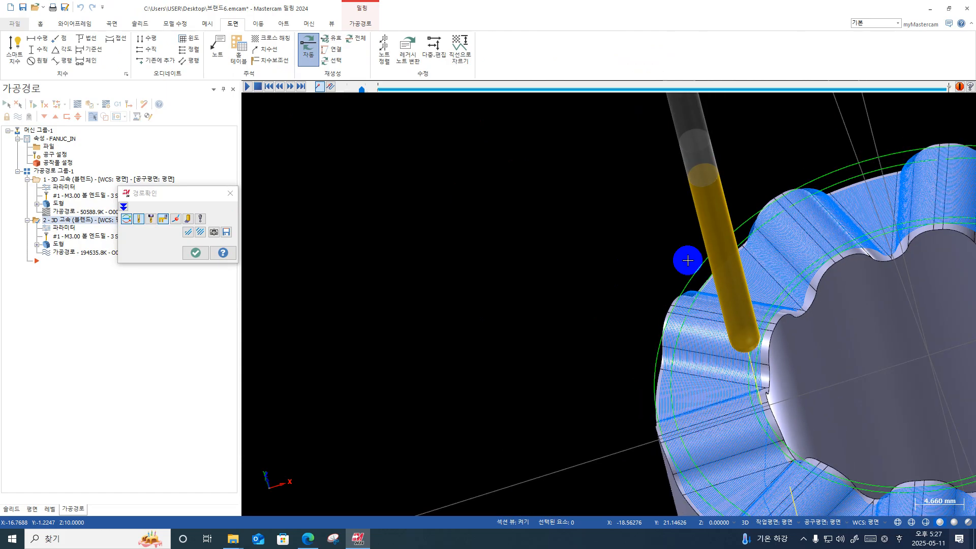
scroll(688, 260, down, 1)
scroll(687, 260, down, 1)
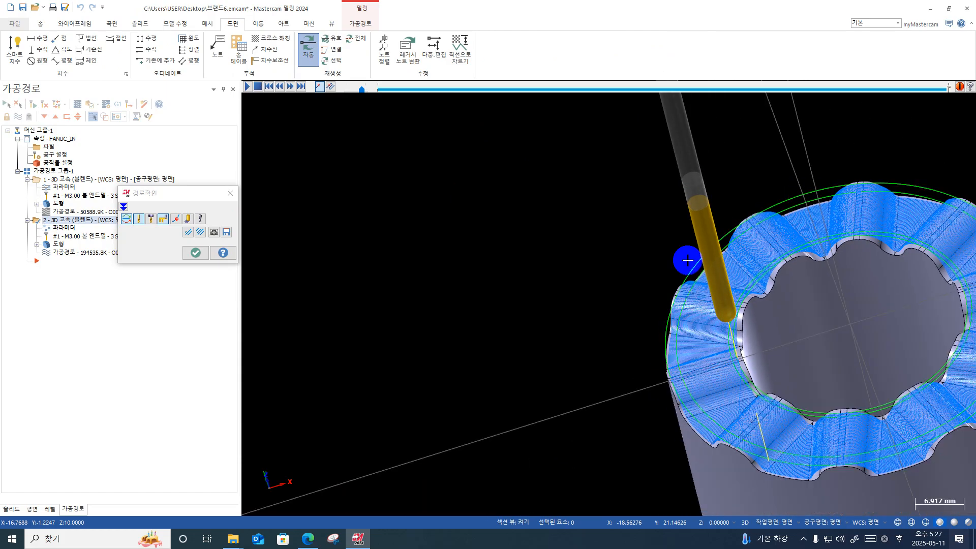
scroll(688, 260, down, 1)
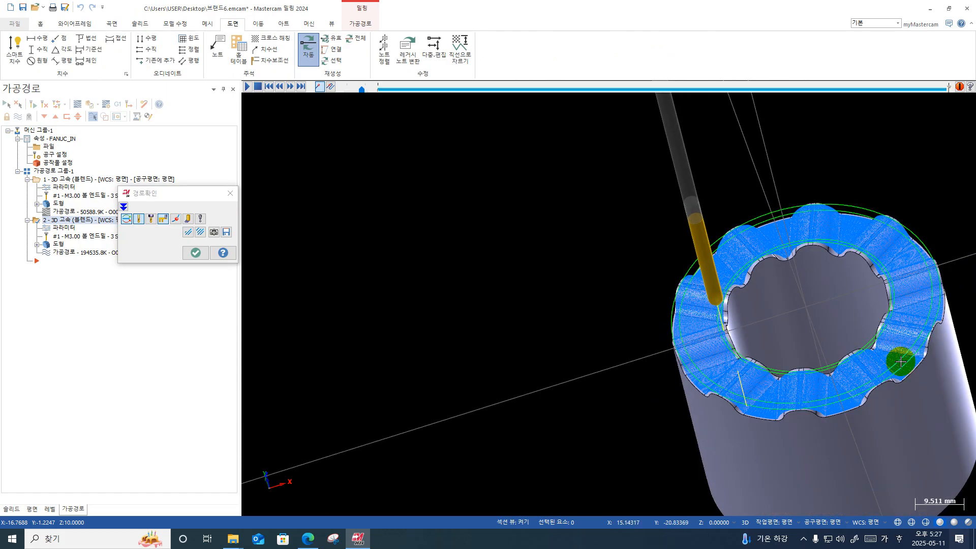
- Close the backplot and save the part file with both Blend operations
click(24, 6)
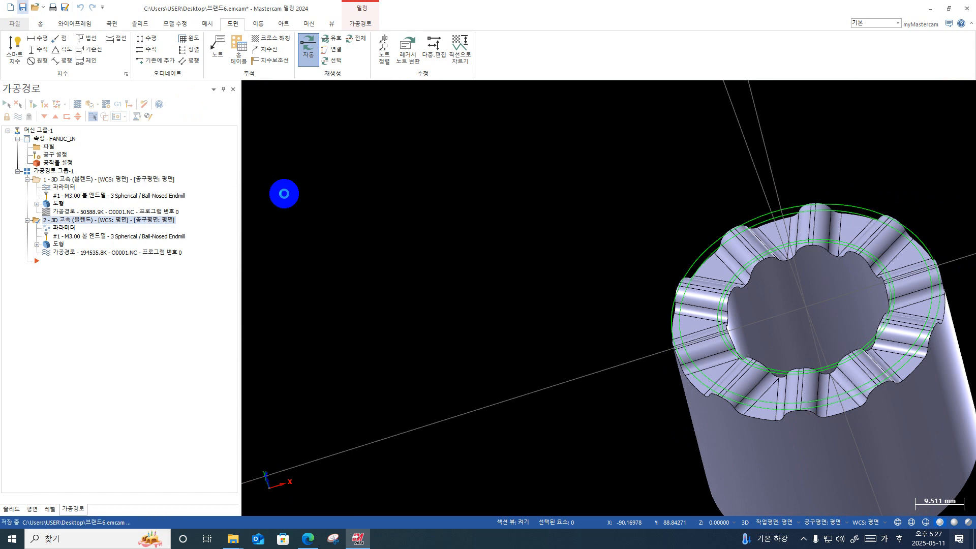
scroll(649, 329, down, 2)
scroll(952, 414, up, 1)
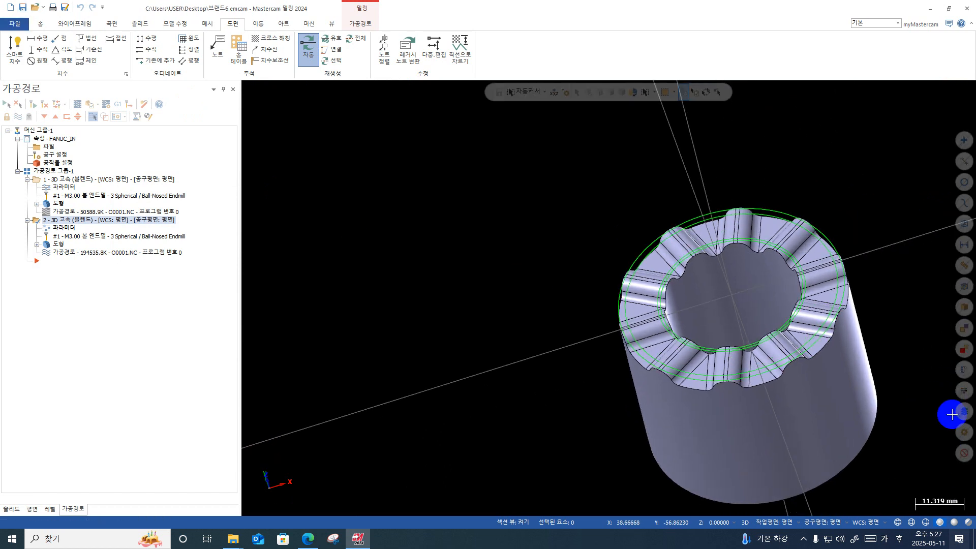